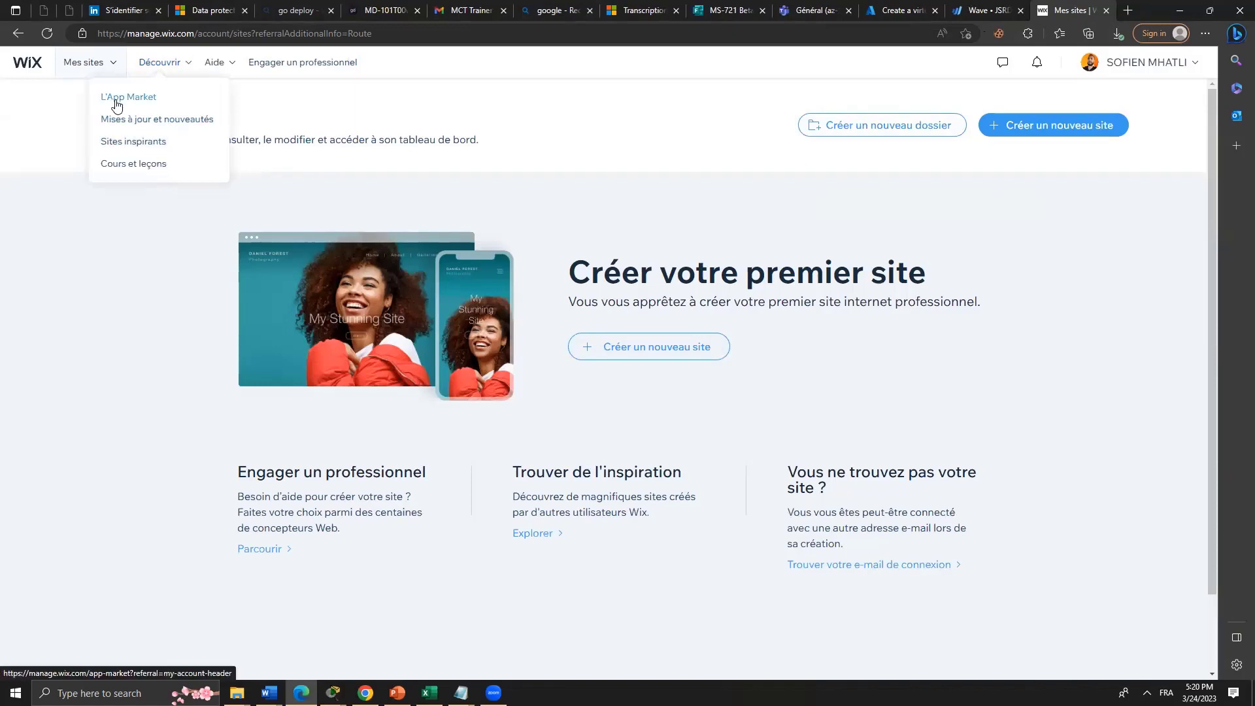
Open the App Market in a new tab and load the inspiring website examples.
{"action": "left_click", "coordinate": [154, 98]}
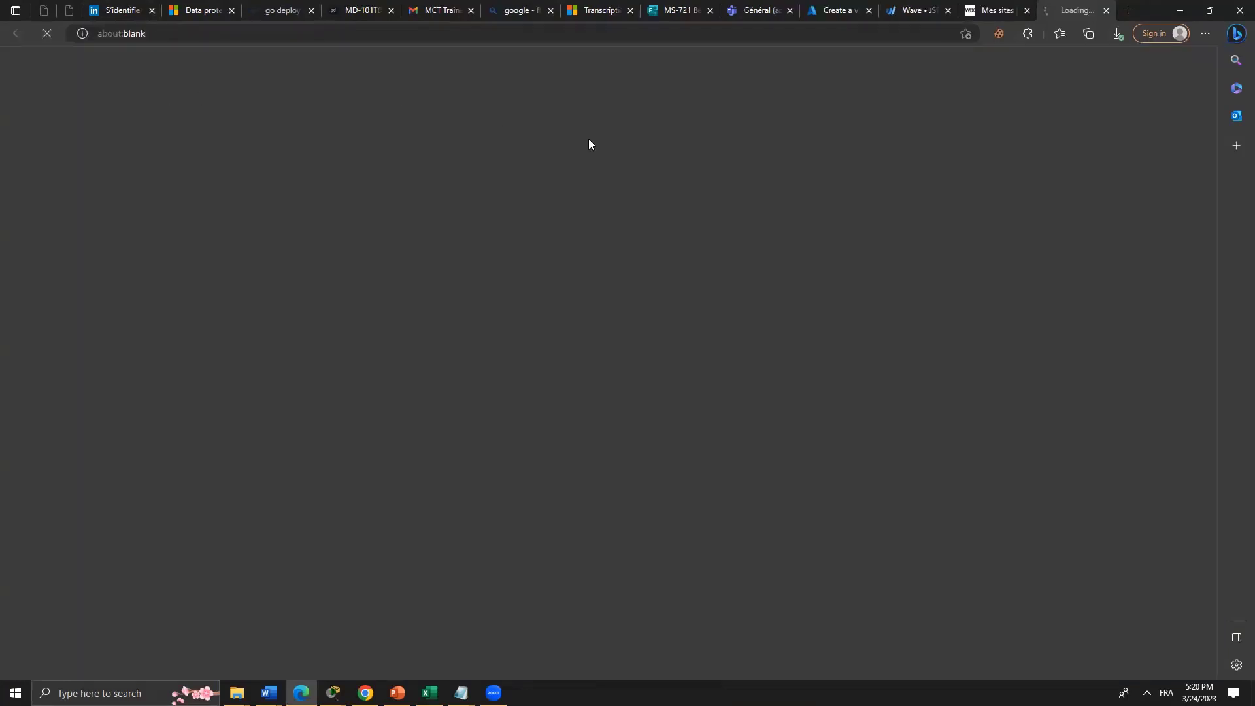
{"action": "left_click", "coordinate": [1017, 9]}
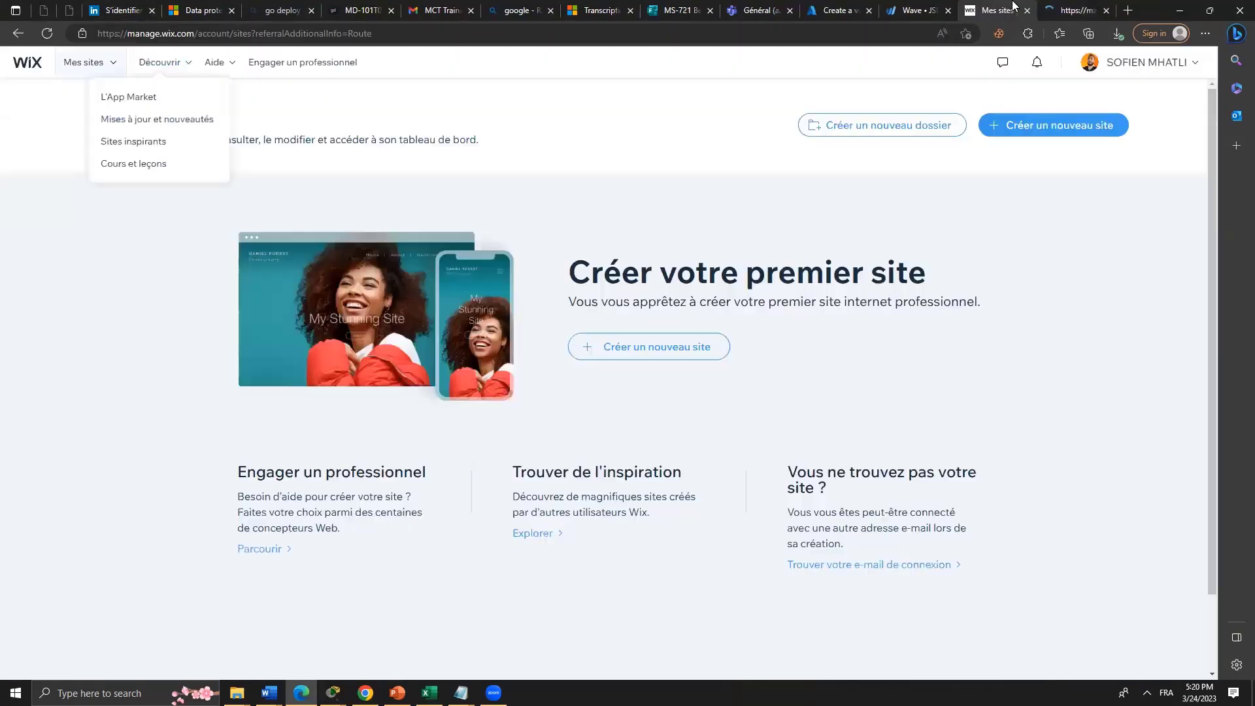
{"action": "left_click", "coordinate": [128, 150]}
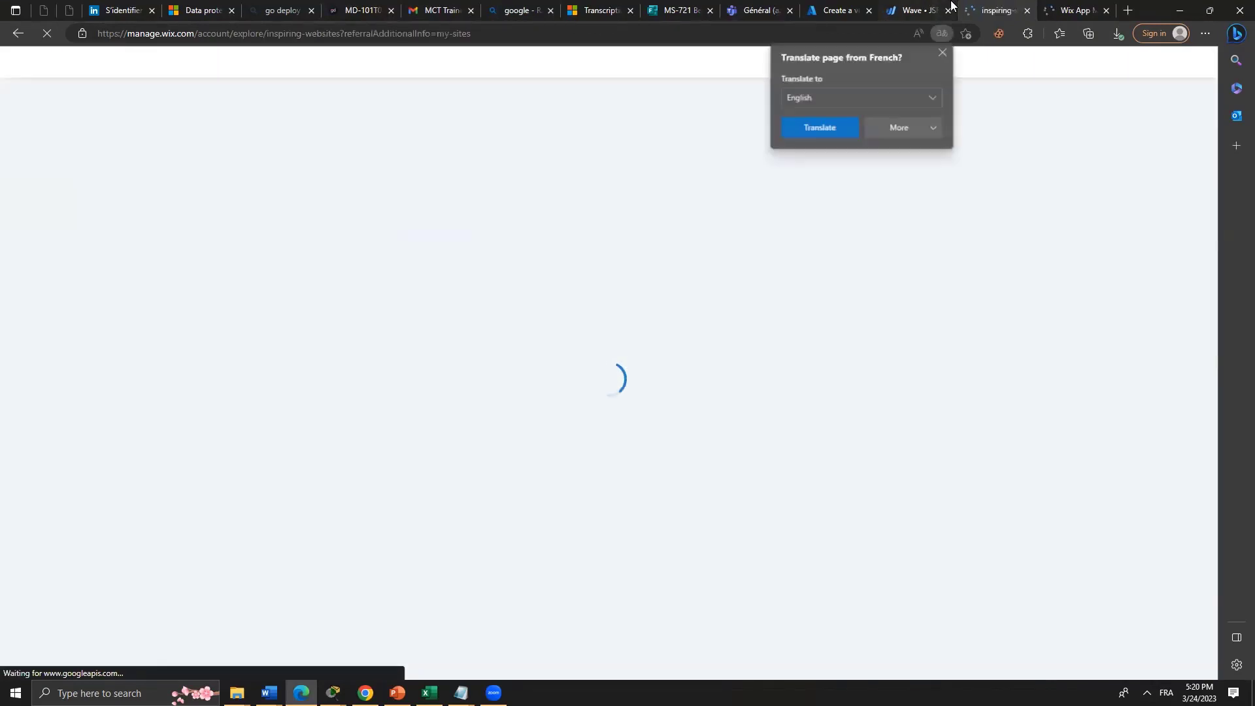
Close the Wave estimate tab and bring the App Market tab forward.
{"action": "left_click", "coordinate": [901, 8]}
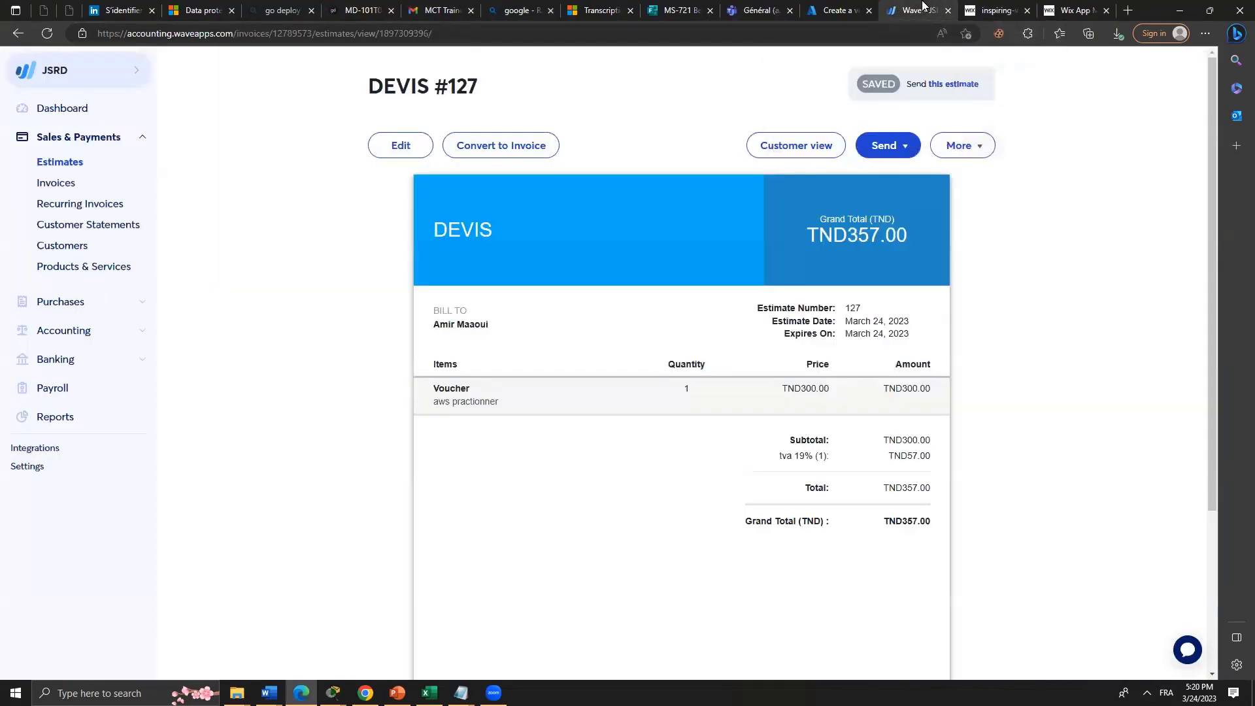
{"action": "left_click", "coordinate": [947, 12]}
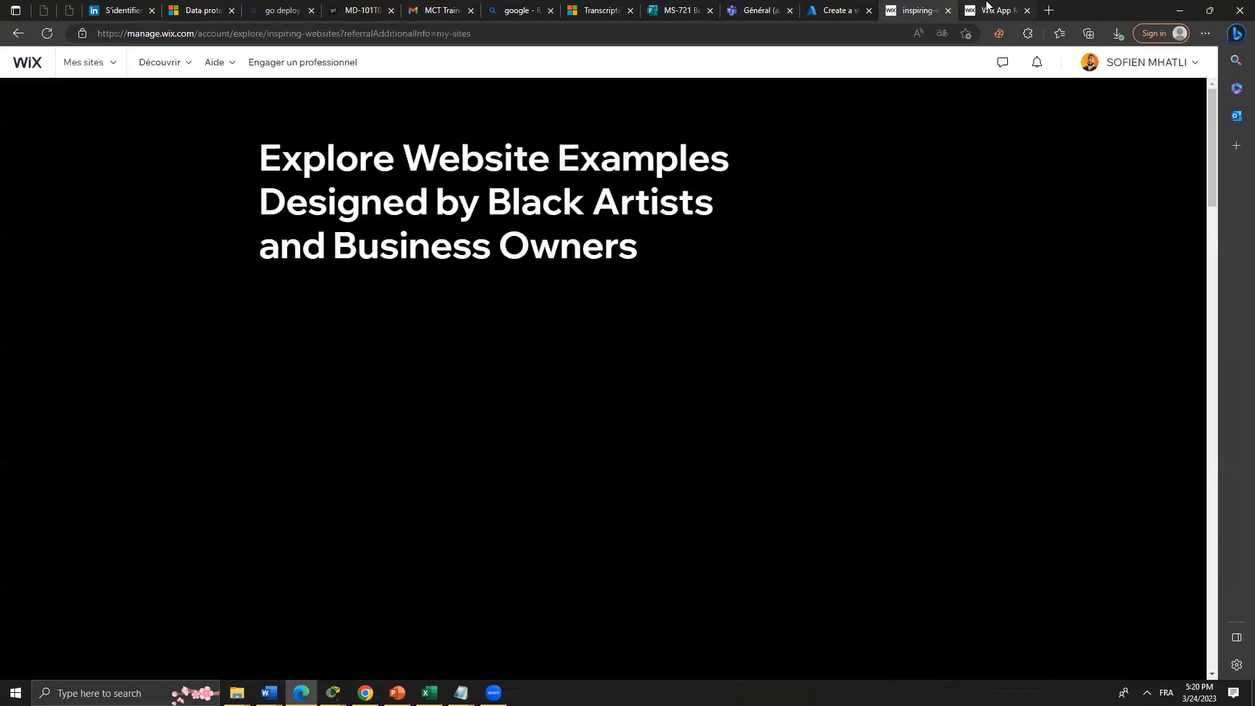
{"action": "left_click", "coordinate": [989, 8]}
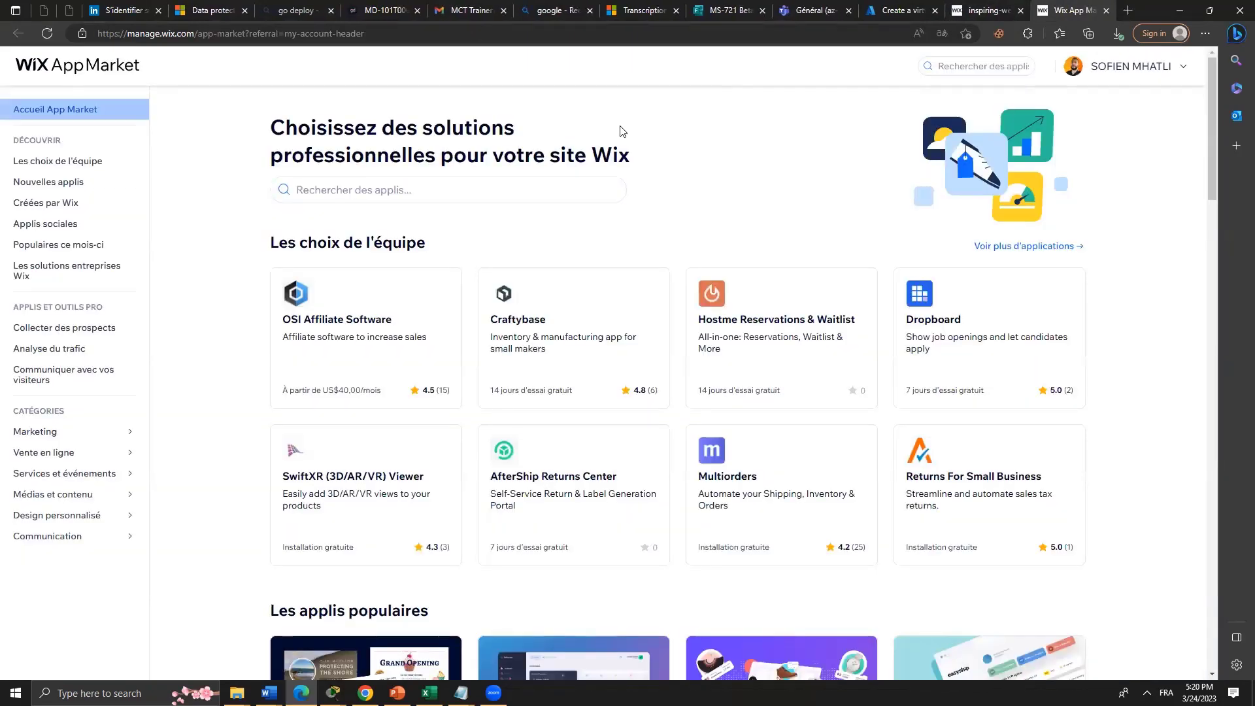
Browse the App Market home page, then show the 'Créées par Wix' collection of 51 apps.
{"action": "scroll", "coordinate": [622, 130], "scroll_direction": "down", "scroll_amount": 7}
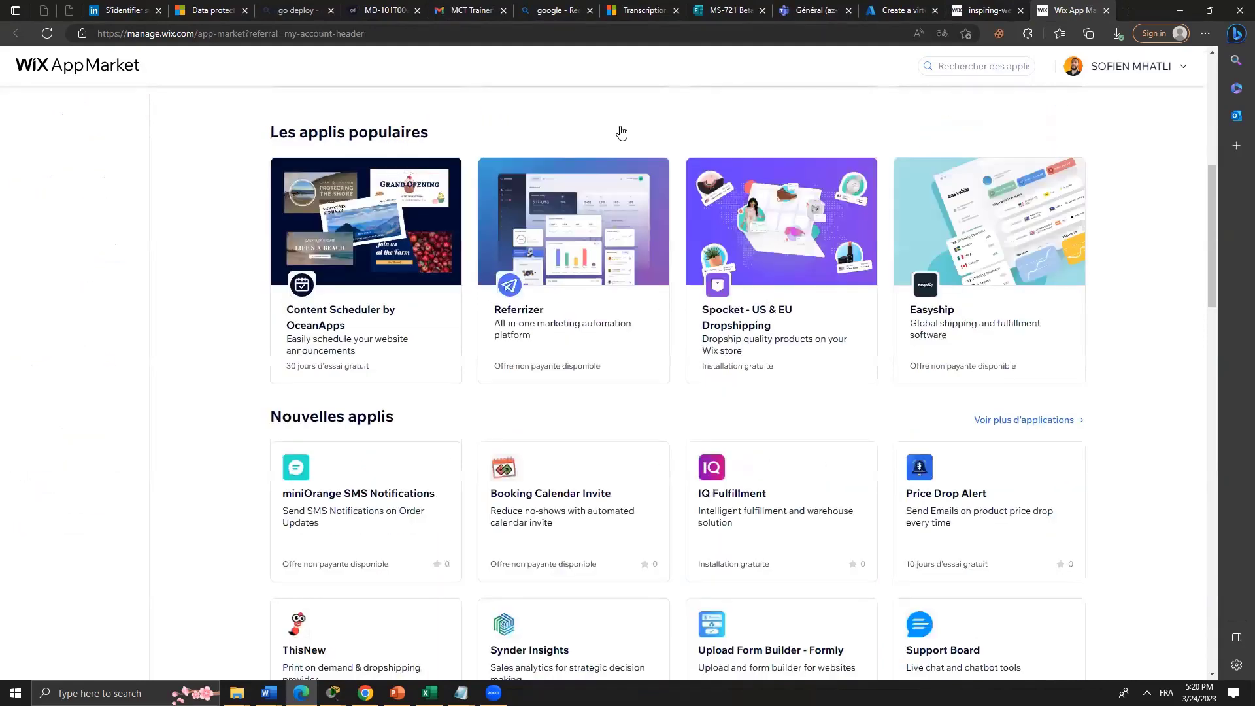
{"action": "scroll", "coordinate": [621, 132], "scroll_direction": "down", "scroll_amount": 10}
{"action": "scroll", "coordinate": [621, 131], "scroll_direction": "up", "scroll_amount": 5}
{"action": "scroll", "coordinate": [621, 128], "scroll_direction": "down", "scroll_amount": 15}
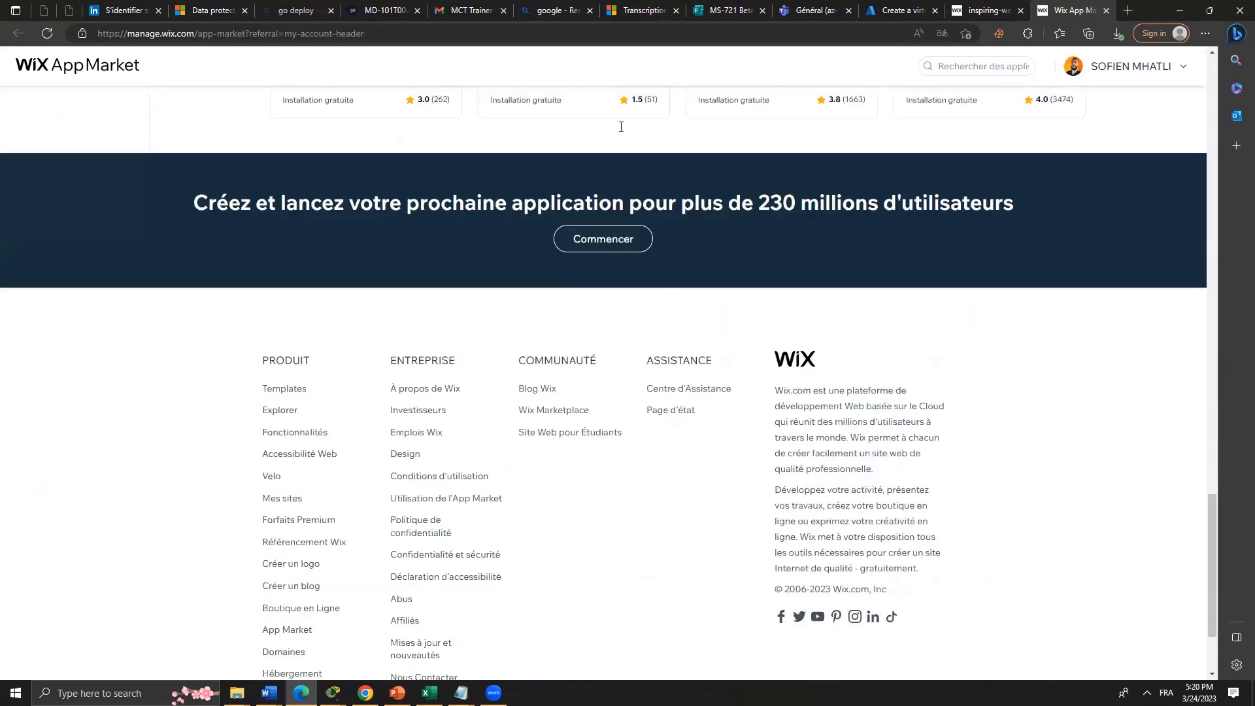
{"action": "scroll", "coordinate": [621, 126], "scroll_direction": "up", "scroll_amount": 15}
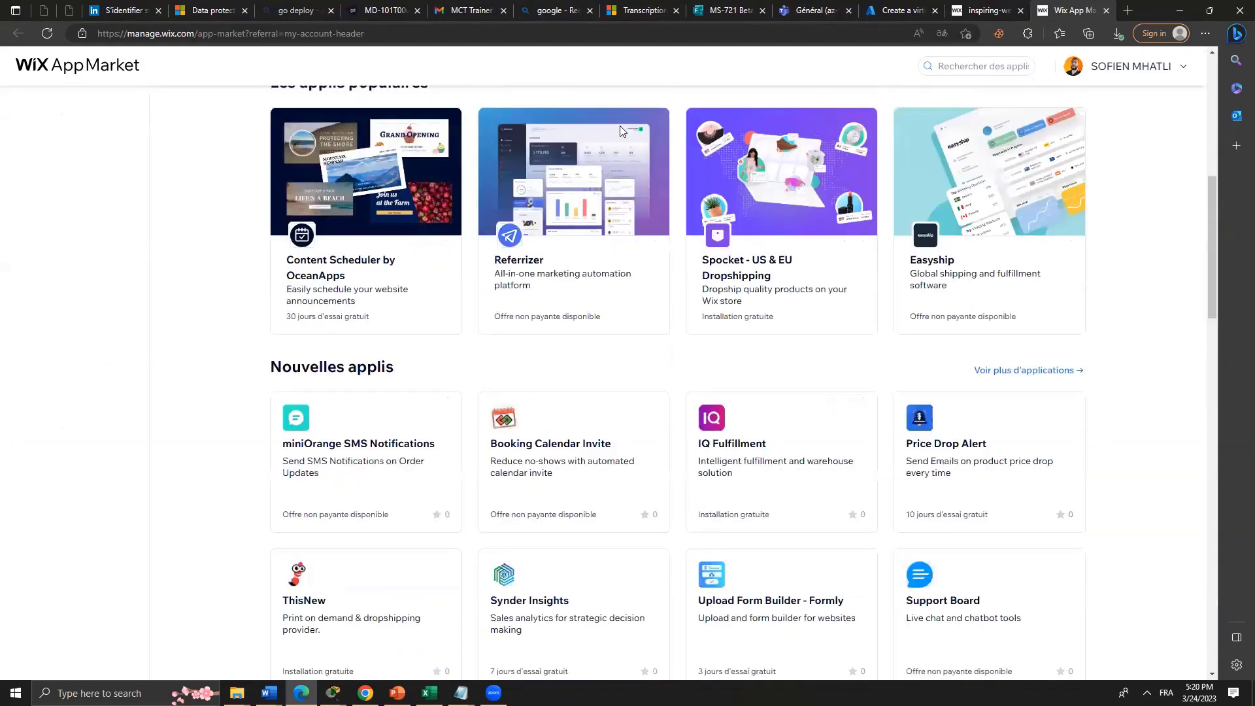
{"action": "scroll", "coordinate": [620, 125], "scroll_direction": "up", "scroll_amount": 10}
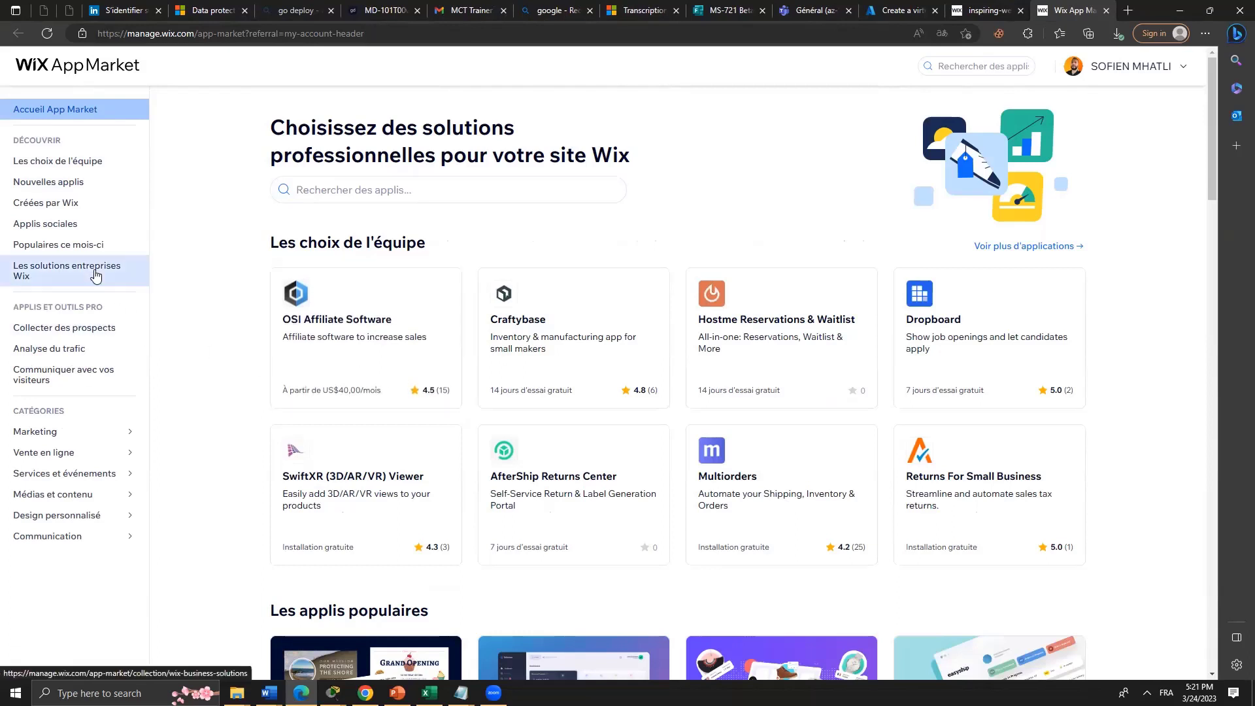
{"action": "left_click", "coordinate": [85, 204]}
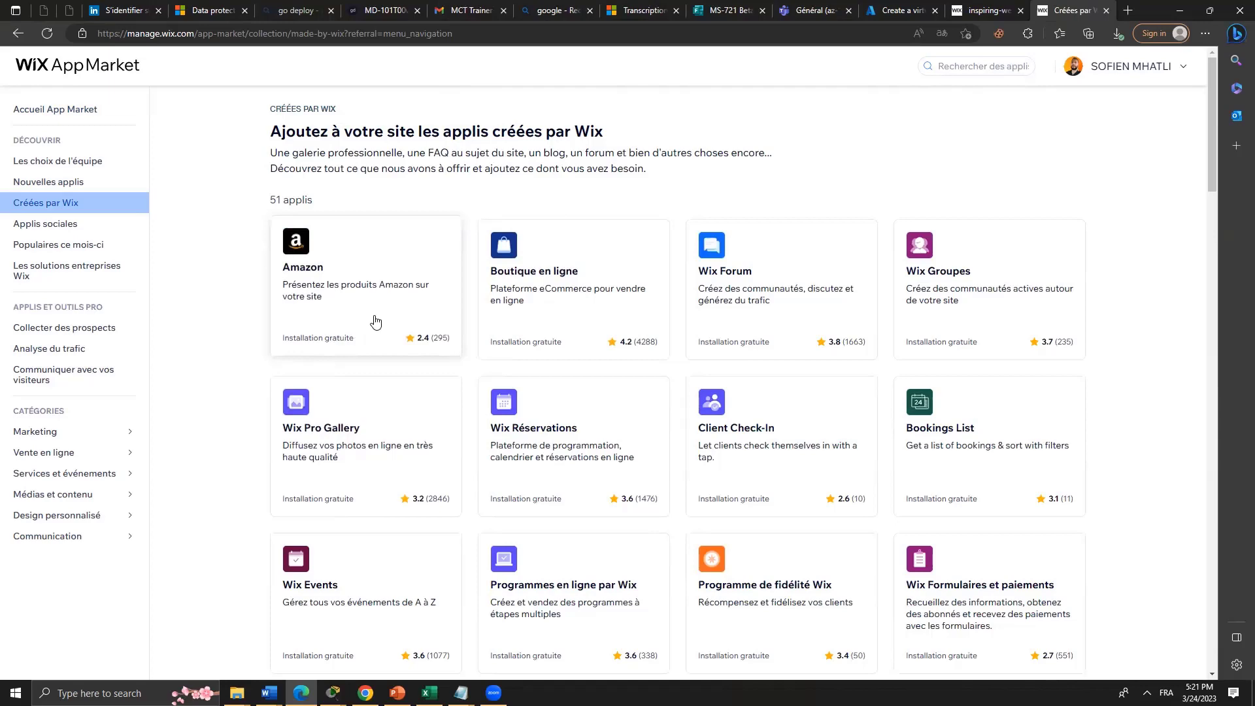
Open the 'Boutique en ligne' eCommerce app page from the 'Créées par Wix' gallery.
{"action": "scroll", "coordinate": [374, 320], "scroll_direction": "down", "scroll_amount": 10}
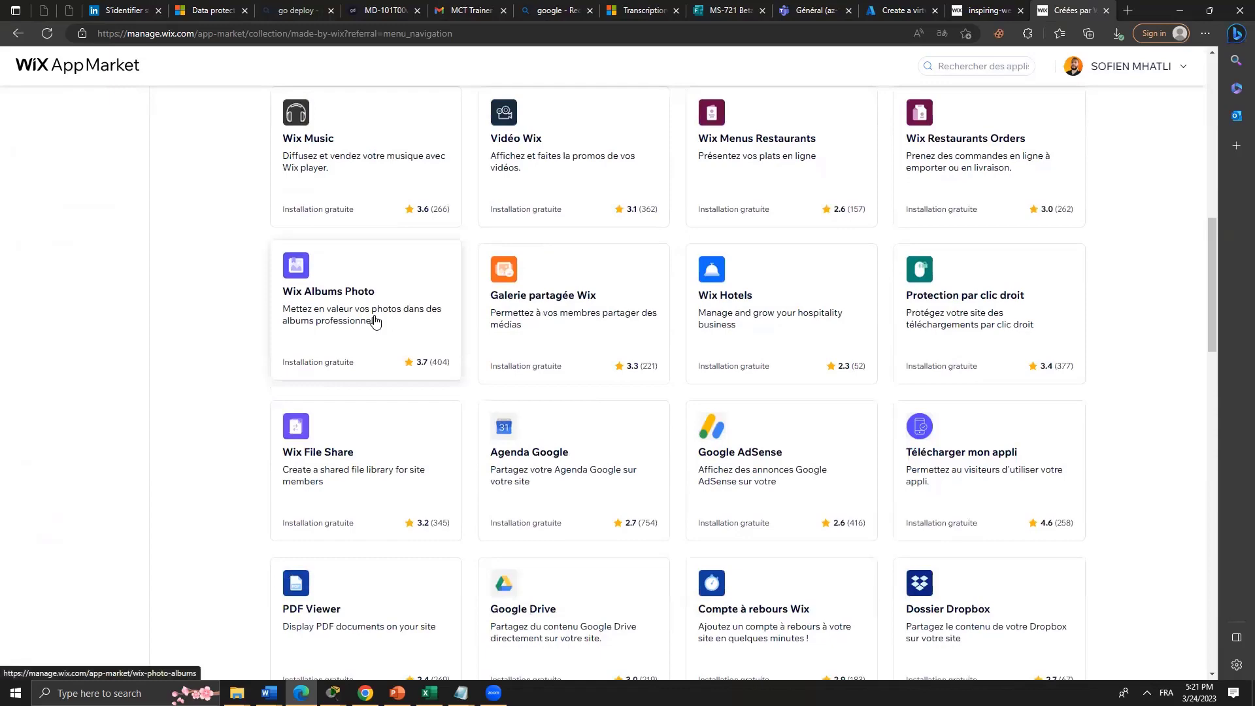
{"action": "scroll", "coordinate": [374, 320], "scroll_direction": "up", "scroll_amount": 10}
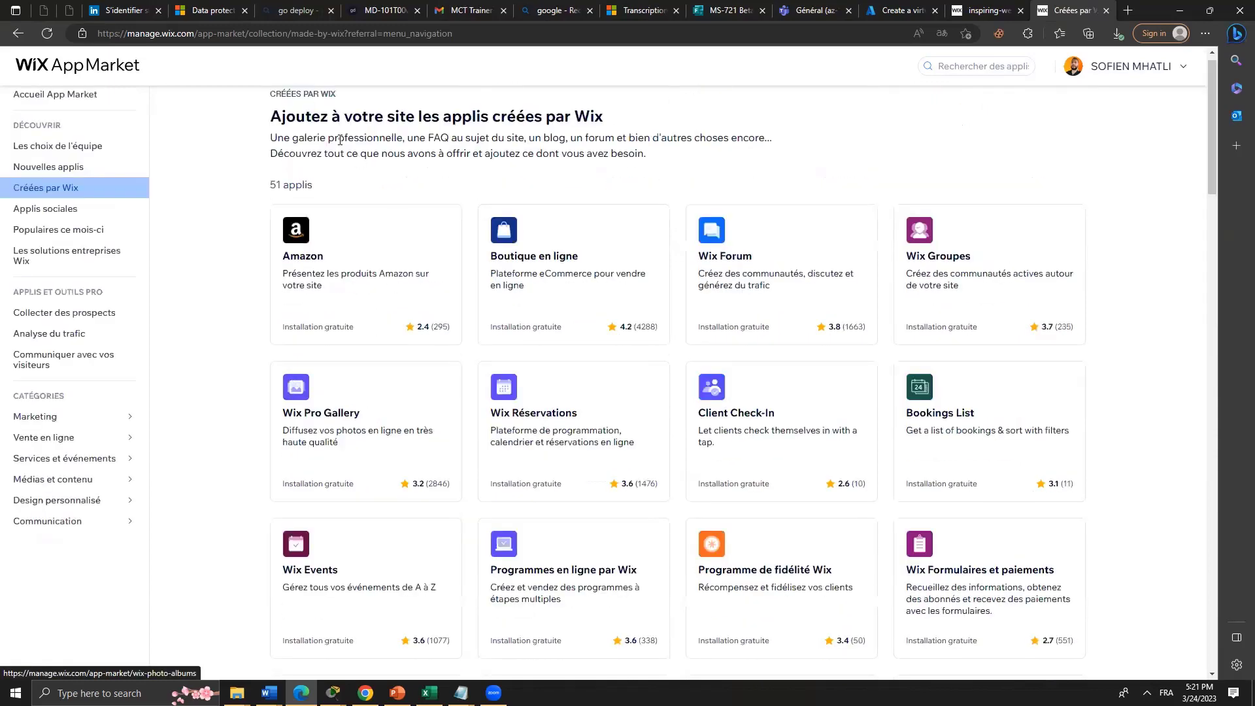
{"action": "scroll", "coordinate": [339, 139], "scroll_direction": "up", "scroll_amount": 1}
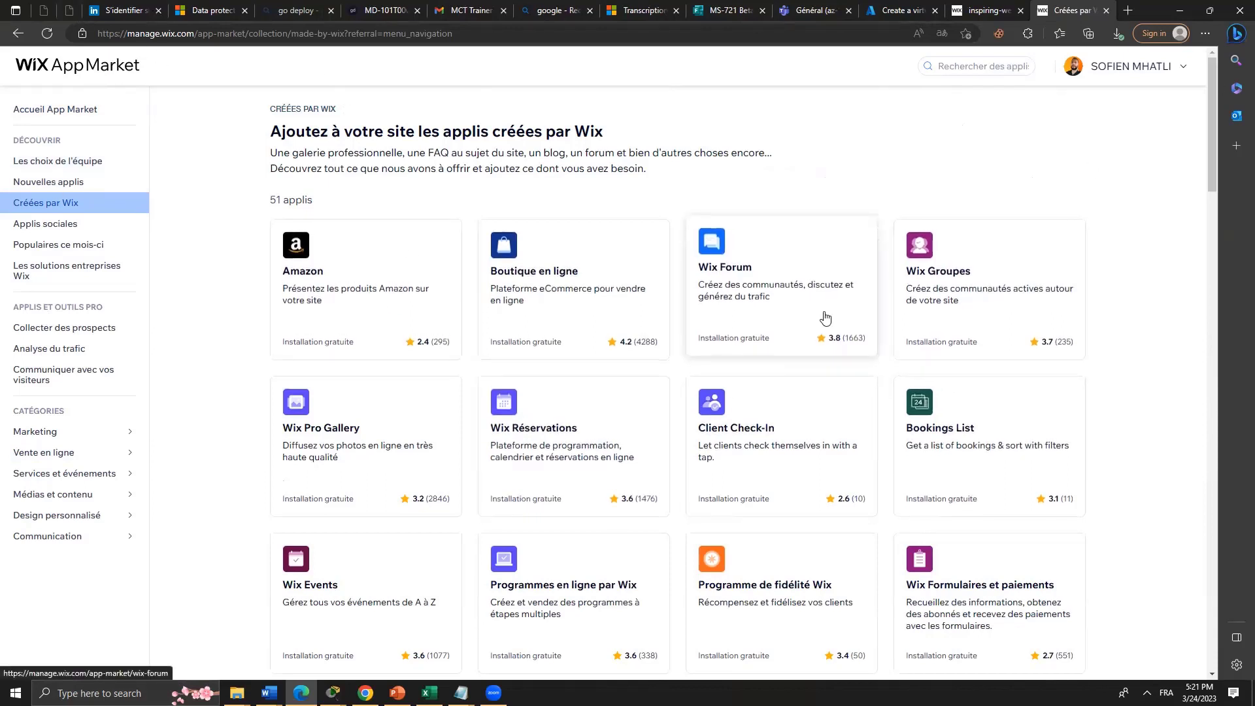
{"action": "left_click", "coordinate": [575, 256]}
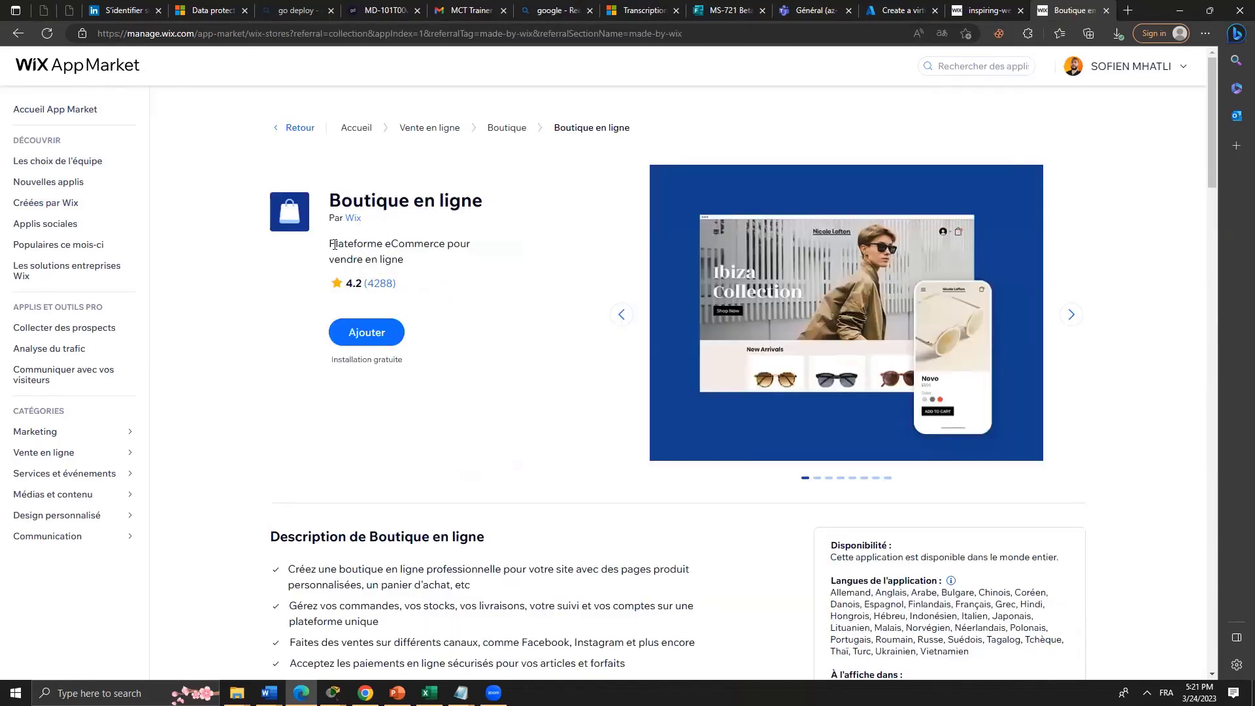
Read through the Boutique en ligne features, including order, stock and multichannel selling, and its reviews.
{"action": "left_click_drag", "start_coordinate": [331, 243], "coordinate": [407, 272]}
{"action": "scroll", "coordinate": [492, 329], "scroll_direction": "down", "scroll_amount": 4}
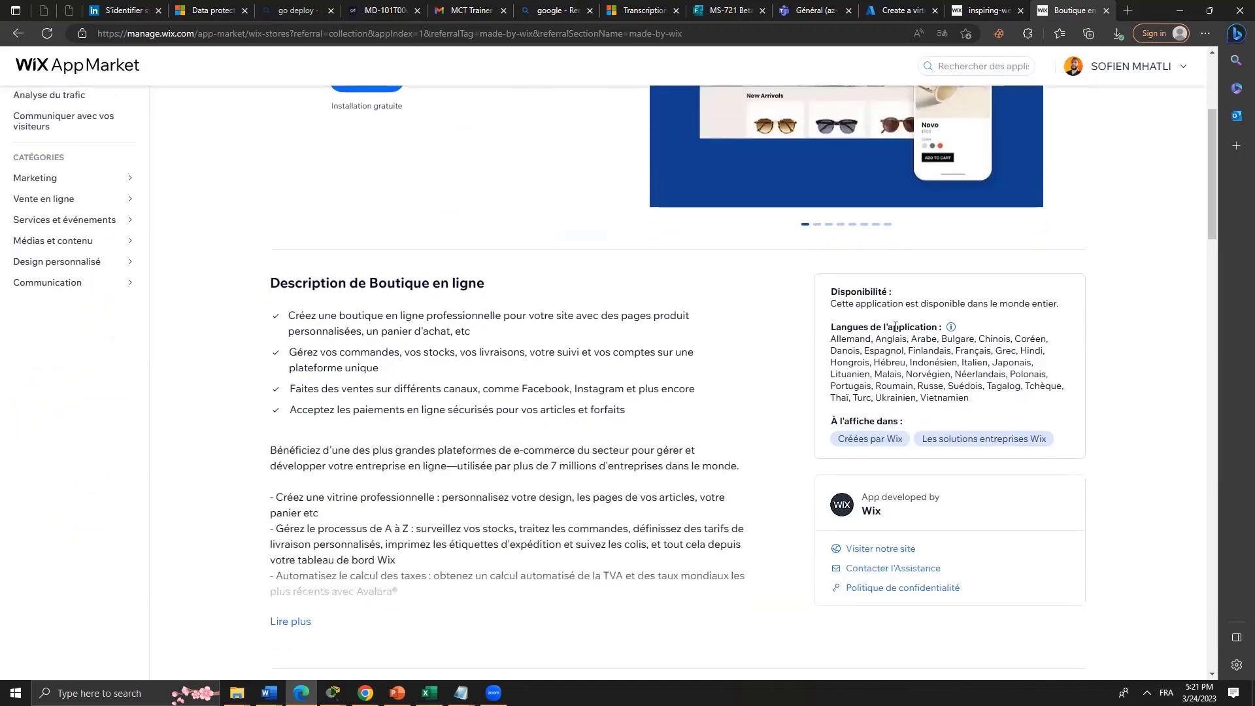
{"action": "left_click_drag", "start_coordinate": [340, 316], "coordinate": [582, 336]}
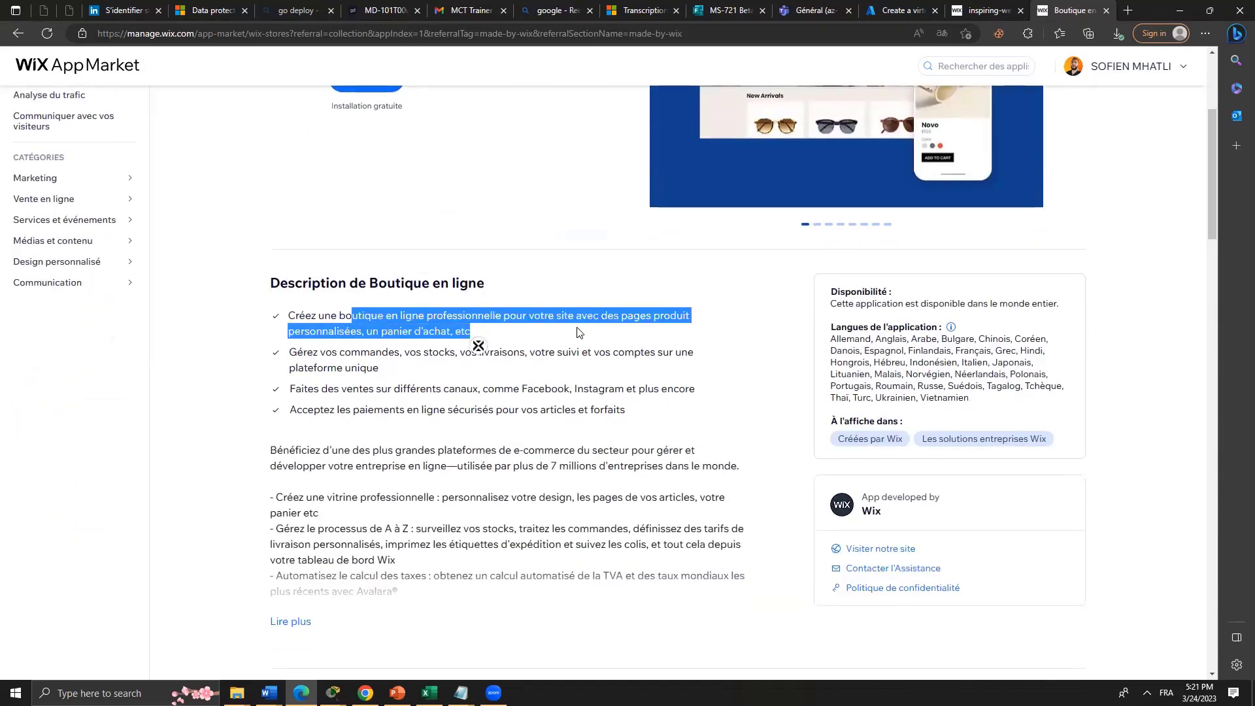
{"action": "left_click", "coordinate": [576, 353]}
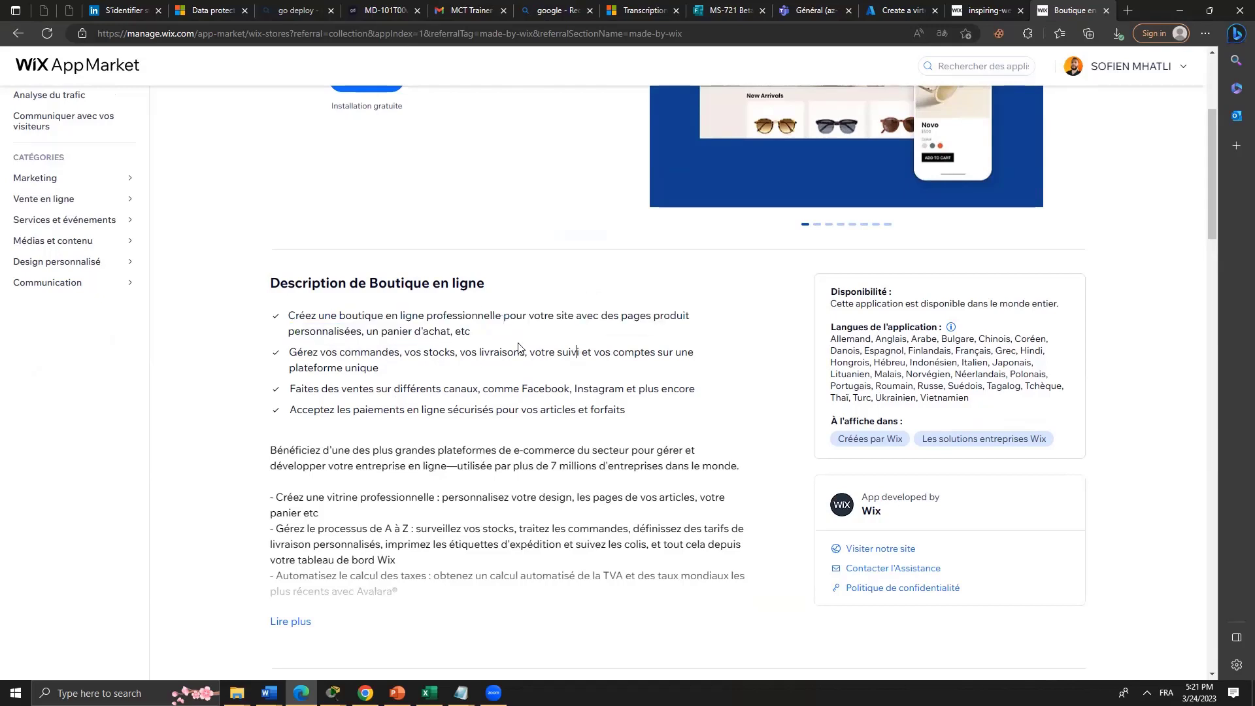
{"action": "left_click_drag", "start_coordinate": [375, 352], "coordinate": [578, 353]}
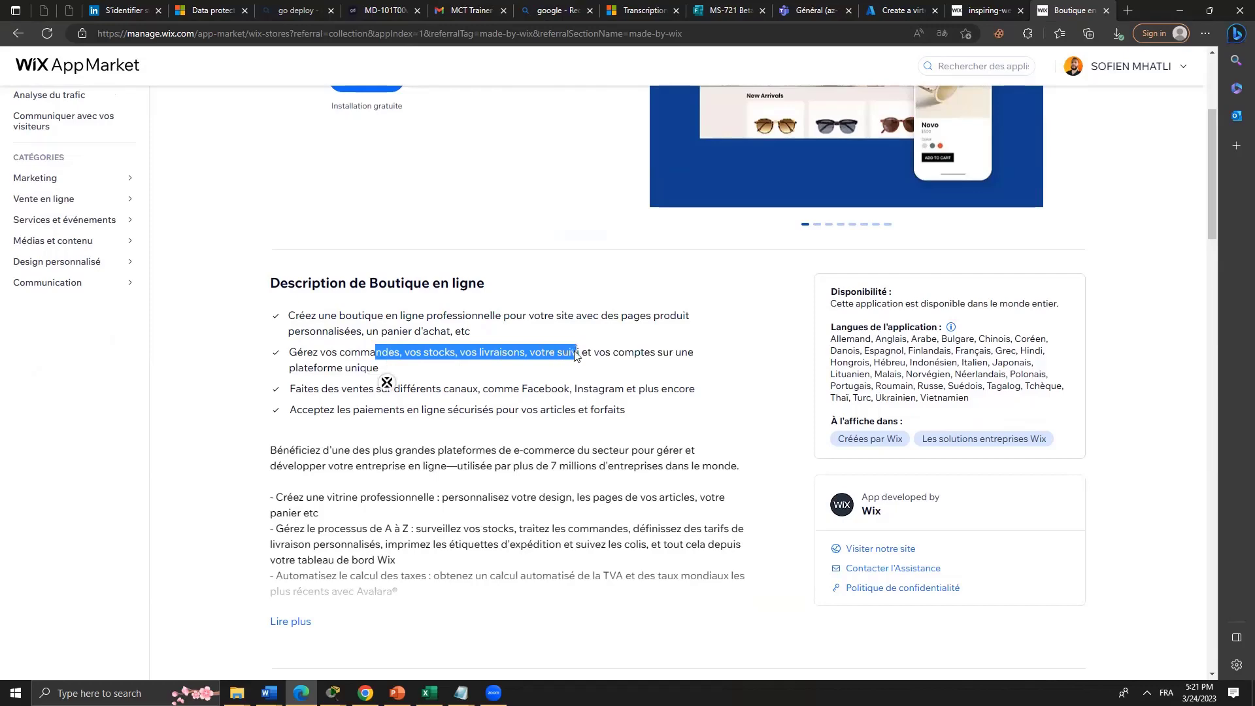
{"action": "left_click_drag", "start_coordinate": [363, 388], "coordinate": [483, 392]}
{"action": "left_click", "coordinate": [586, 387]}
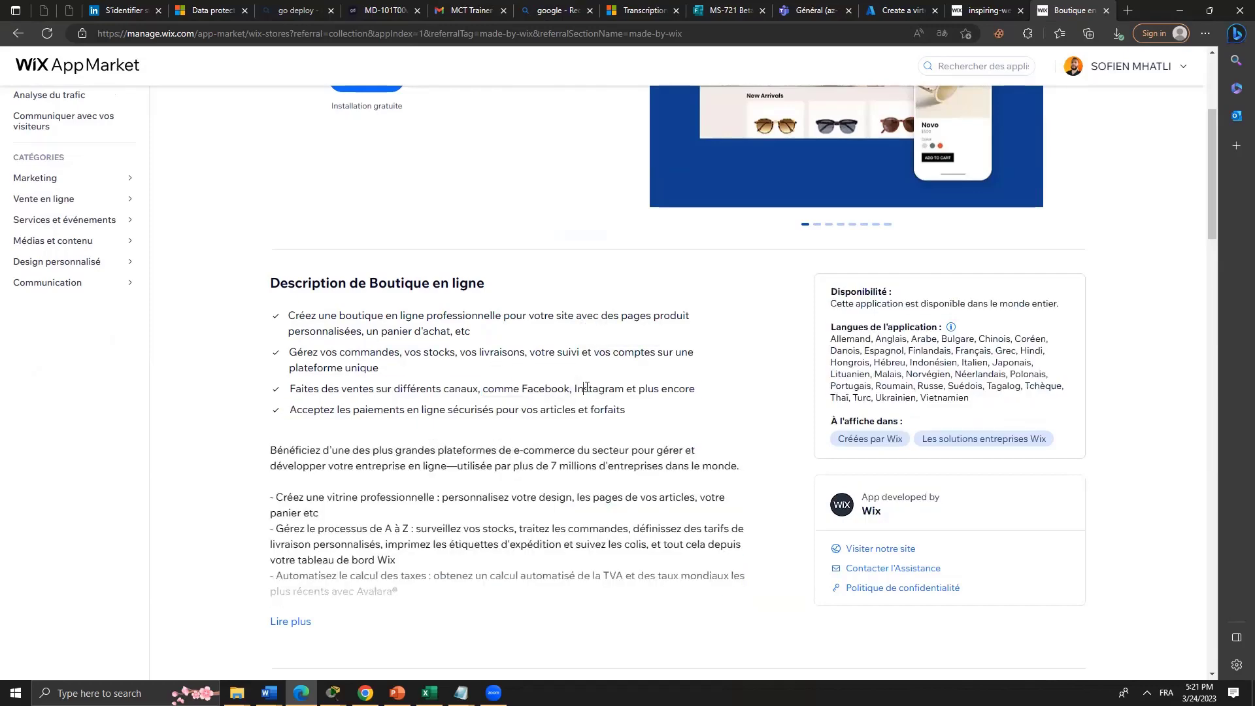
{"action": "scroll", "coordinate": [405, 467], "scroll_direction": "down", "scroll_amount": 4}
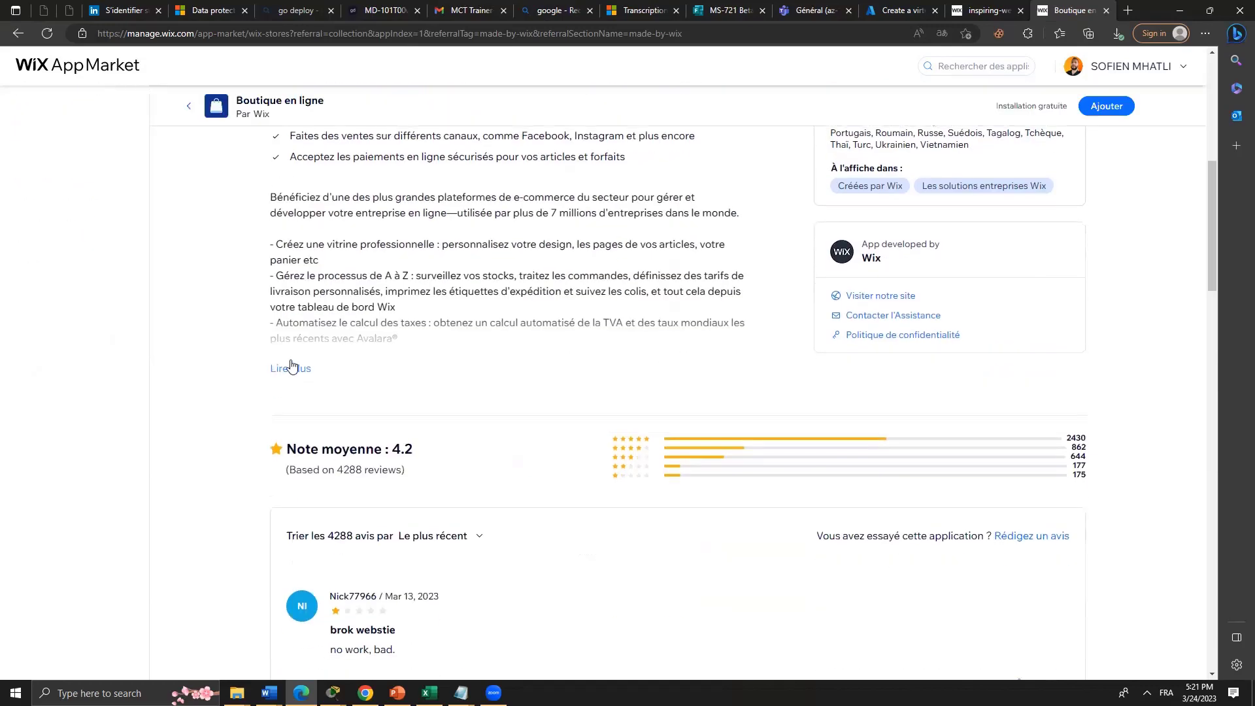
{"action": "scroll", "coordinate": [410, 439], "scroll_direction": "down", "scroll_amount": 8}
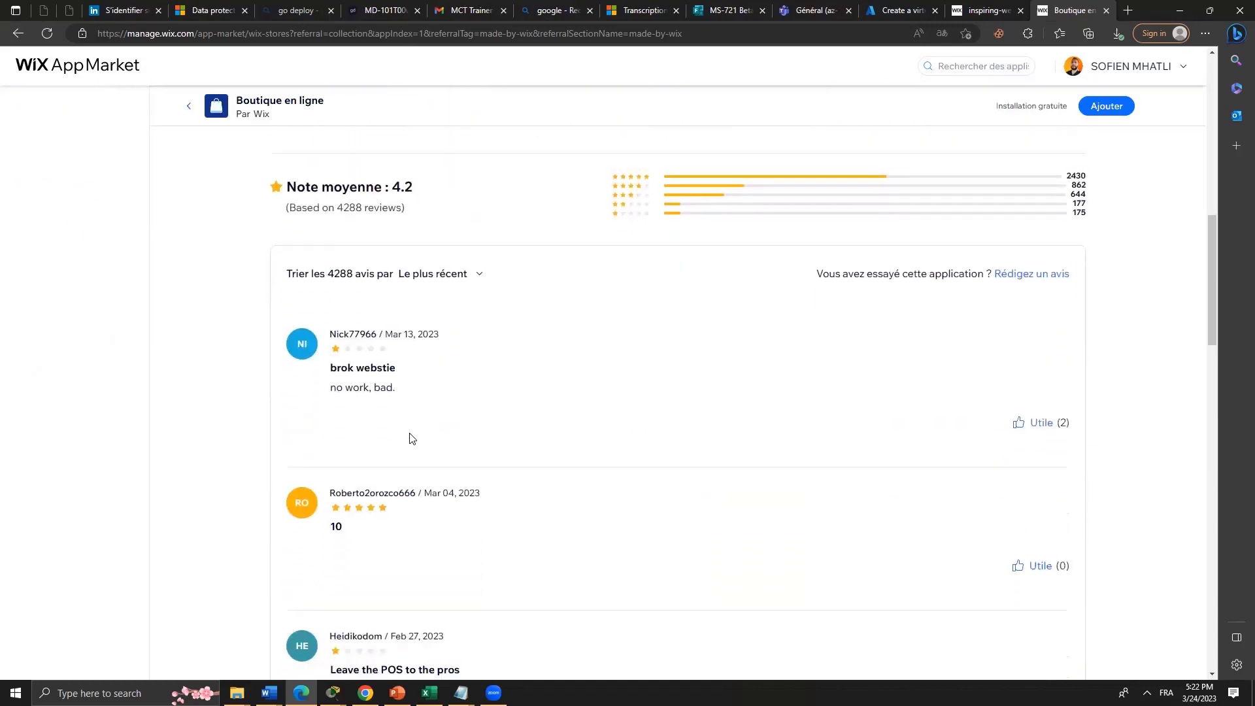
{"action": "scroll", "coordinate": [410, 438], "scroll_direction": "down", "scroll_amount": 4}
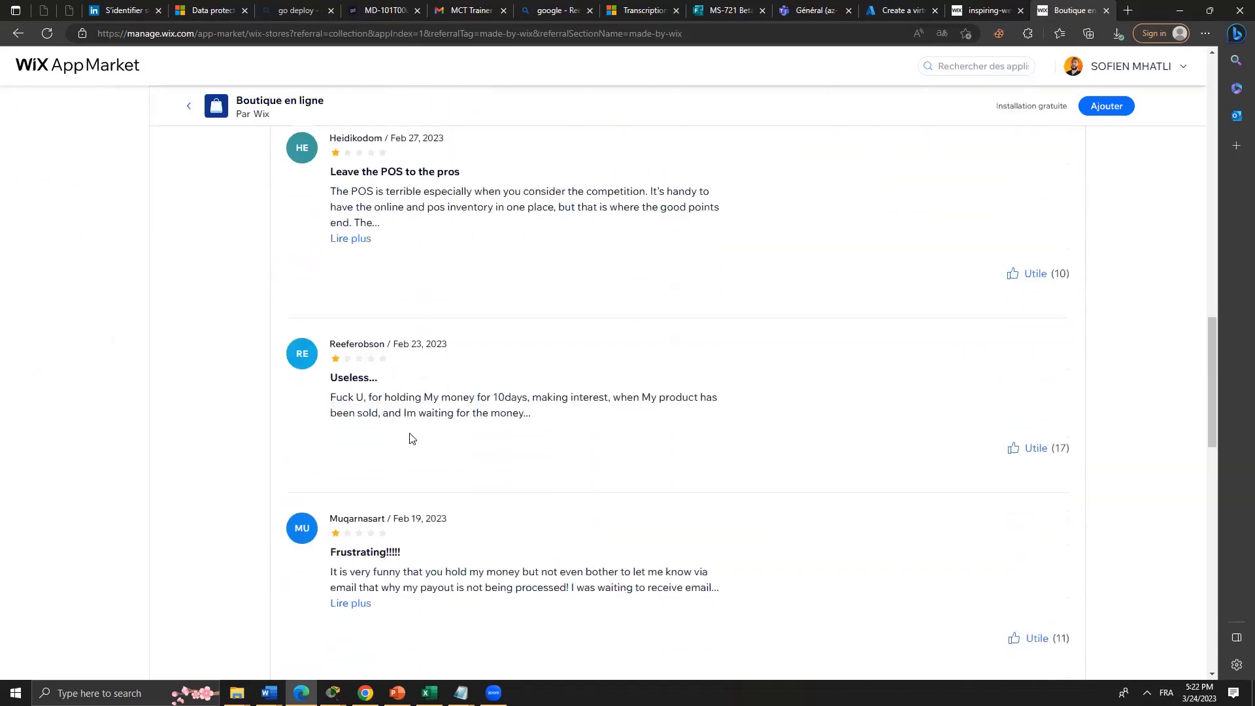
{"action": "scroll", "coordinate": [411, 438], "scroll_direction": "down", "scroll_amount": 4}
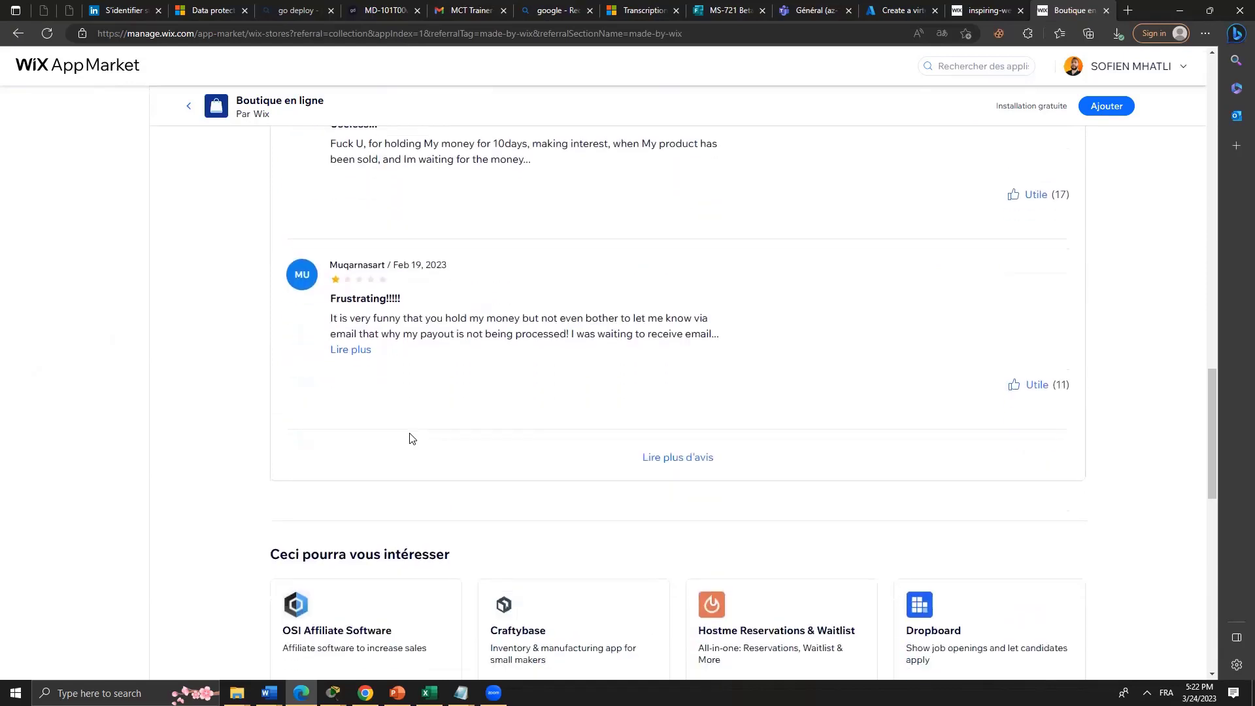
{"action": "scroll", "coordinate": [414, 441], "scroll_direction": "up", "scroll_amount": 20}
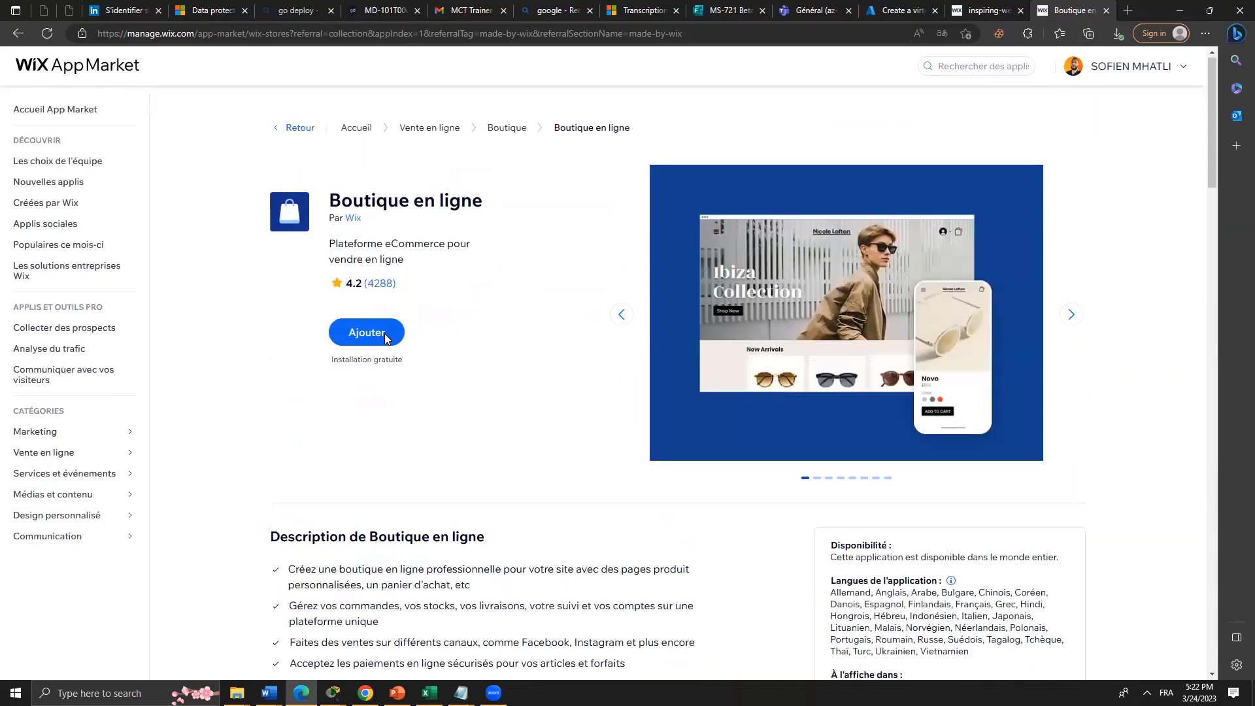
Add Boutique en ligne, check the empty Mes sites tab, then return to the other tabs.
{"action": "left_click", "coordinate": [386, 338]}
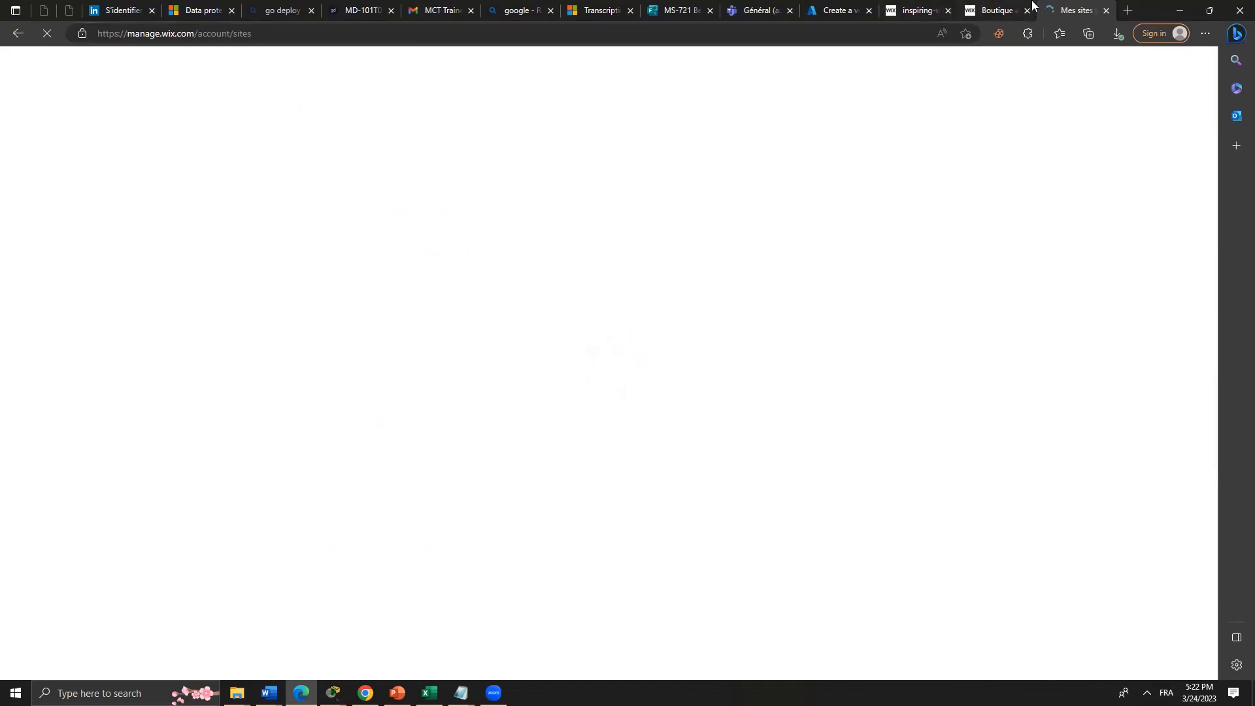
{"action": "left_click", "coordinate": [1001, 10]}
{"action": "left_click", "coordinate": [1075, 10]}
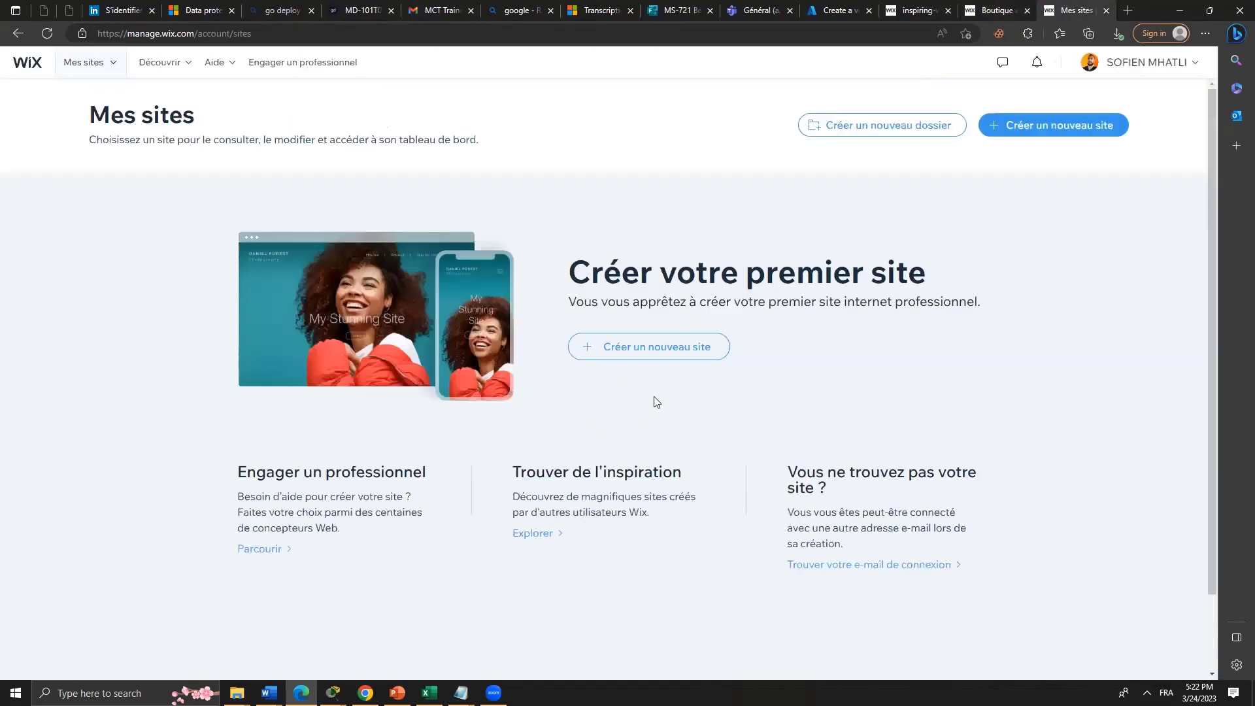
{"action": "scroll", "coordinate": [481, 352], "scroll_direction": "down", "scroll_amount": 2}
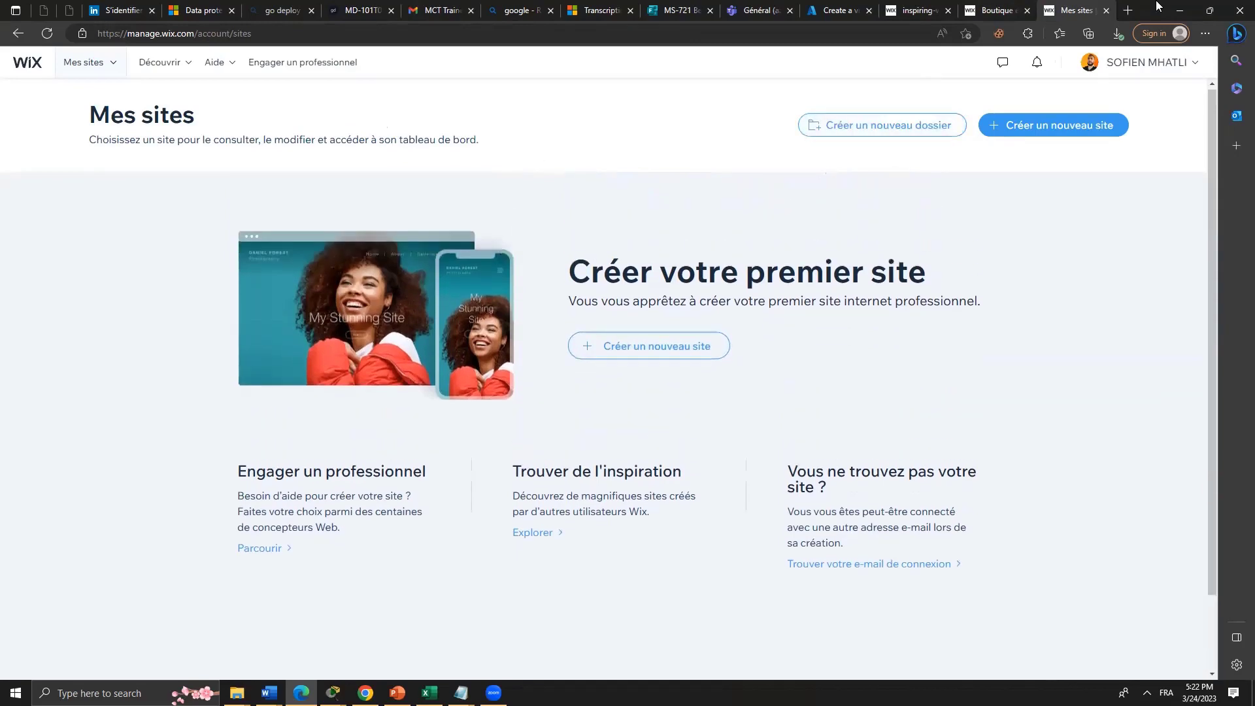
{"action": "left_click", "coordinate": [990, 9]}
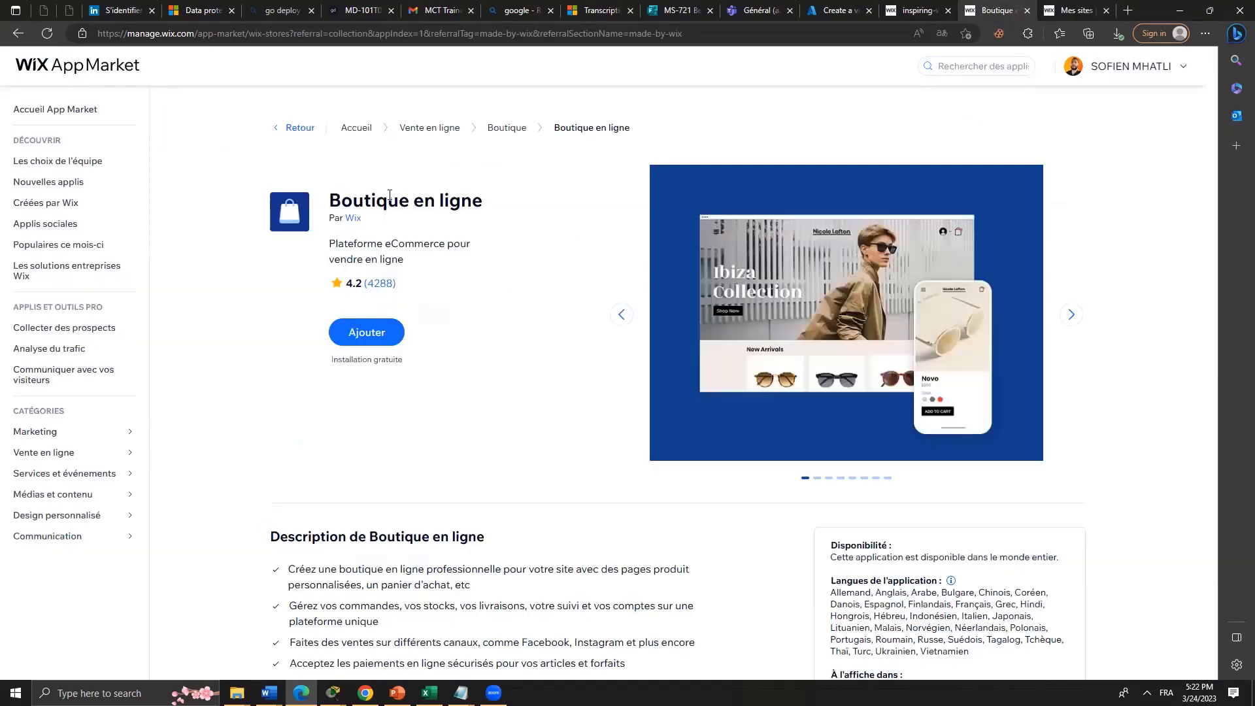
{"action": "scroll", "coordinate": [859, 280], "scroll_direction": "down", "scroll_amount": 10}
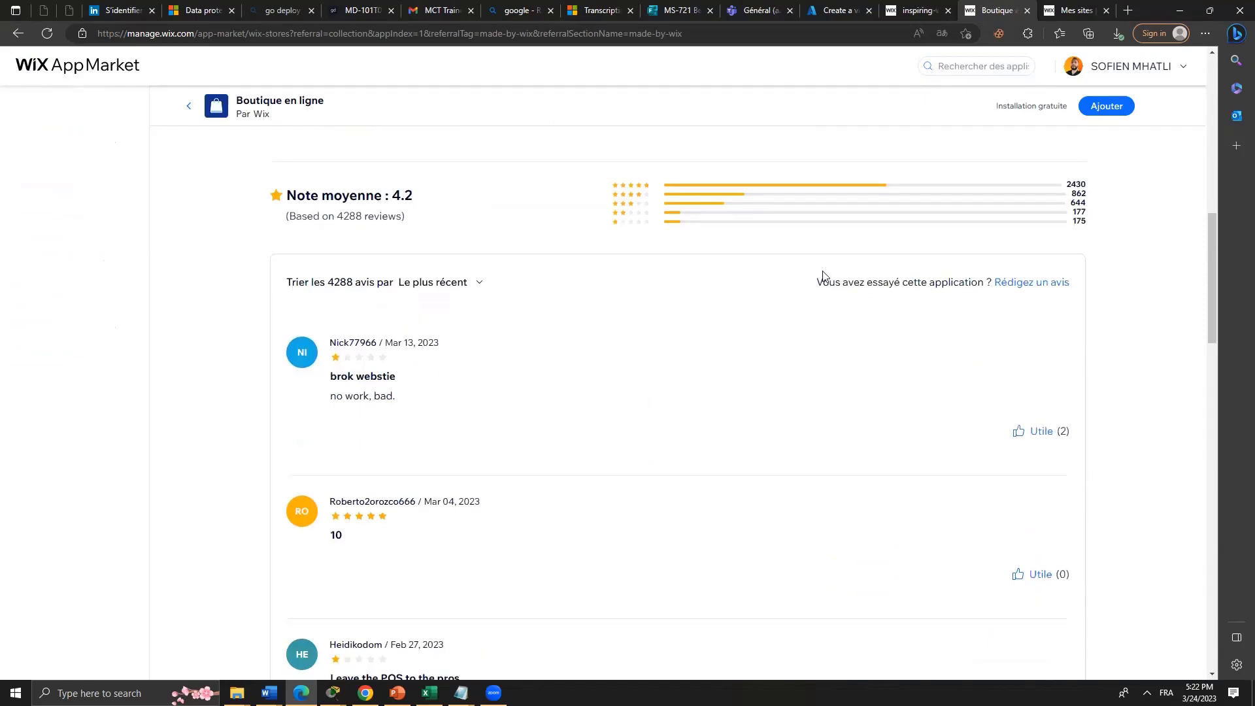
{"action": "scroll", "coordinate": [760, 264], "scroll_direction": "up", "scroll_amount": 5}
{"action": "scroll", "coordinate": [303, 307], "scroll_direction": "up", "scroll_amount": 5}
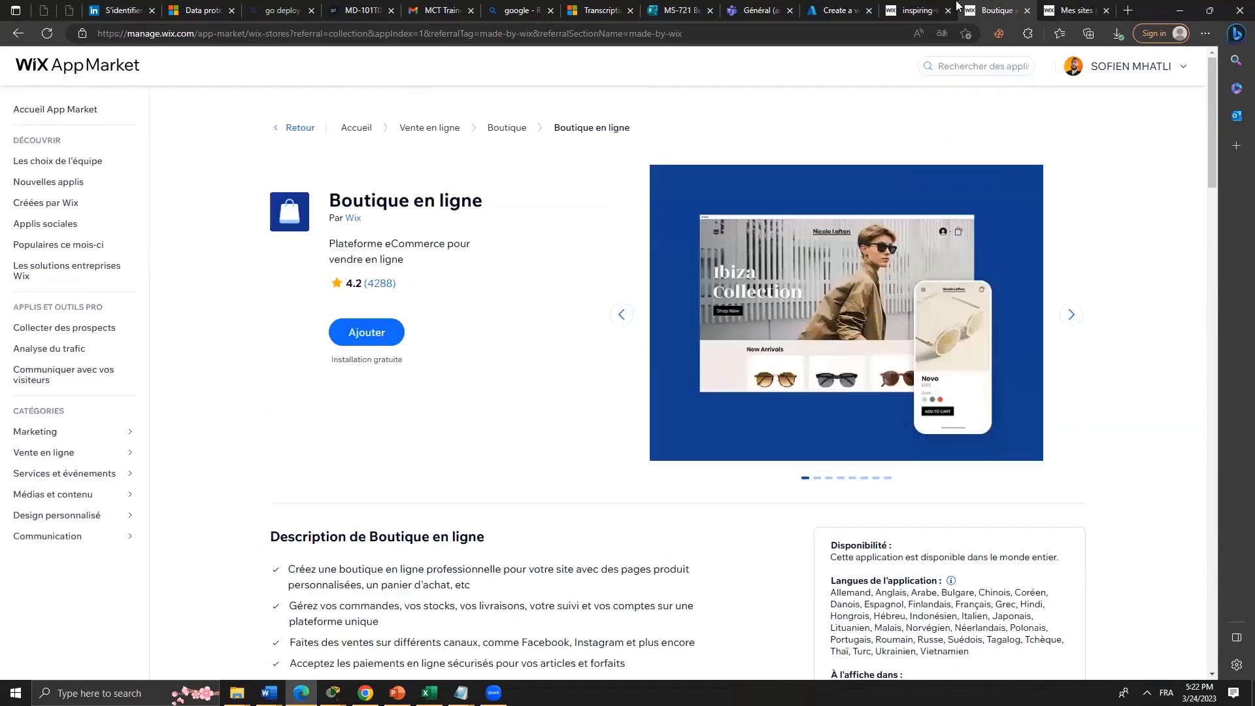
{"action": "left_click", "coordinate": [909, 10]}
Browse the inspiring sites gallery and open the Ascot Manor | Fashion example in a new tab.
{"action": "scroll", "coordinate": [799, 406], "scroll_direction": "down", "scroll_amount": 4}
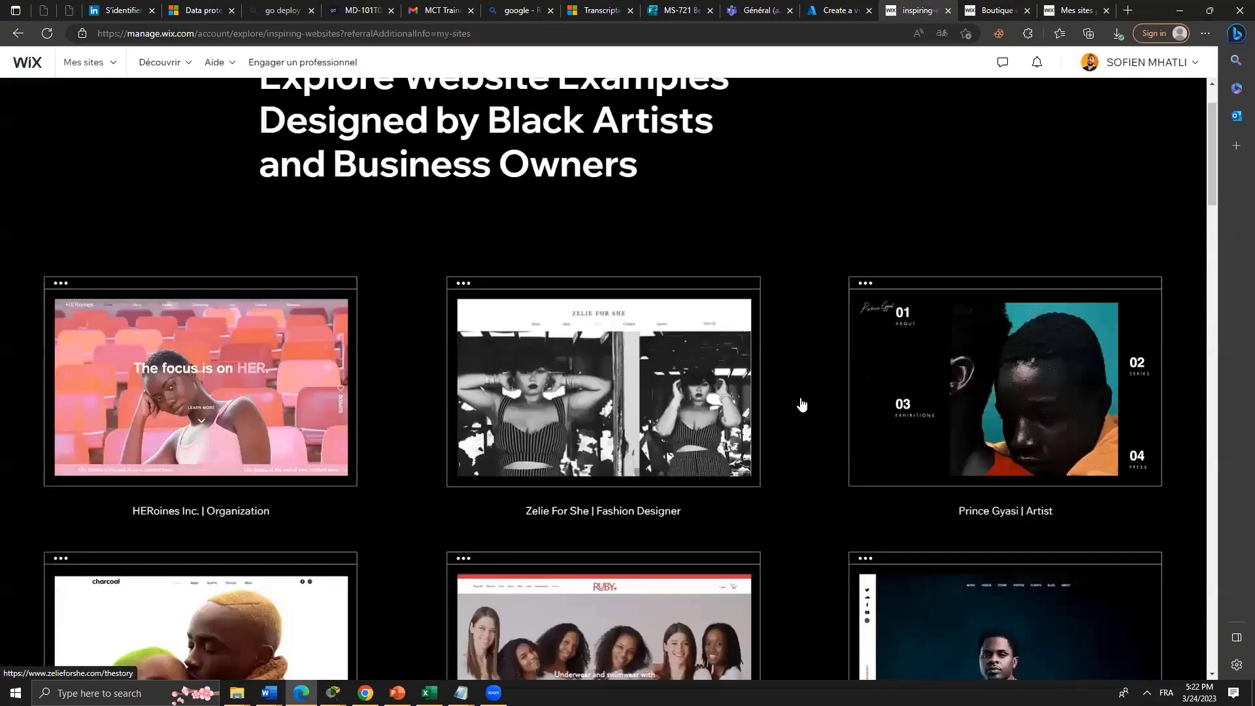
{"action": "scroll", "coordinate": [799, 407], "scroll_direction": "up", "scroll_amount": 4}
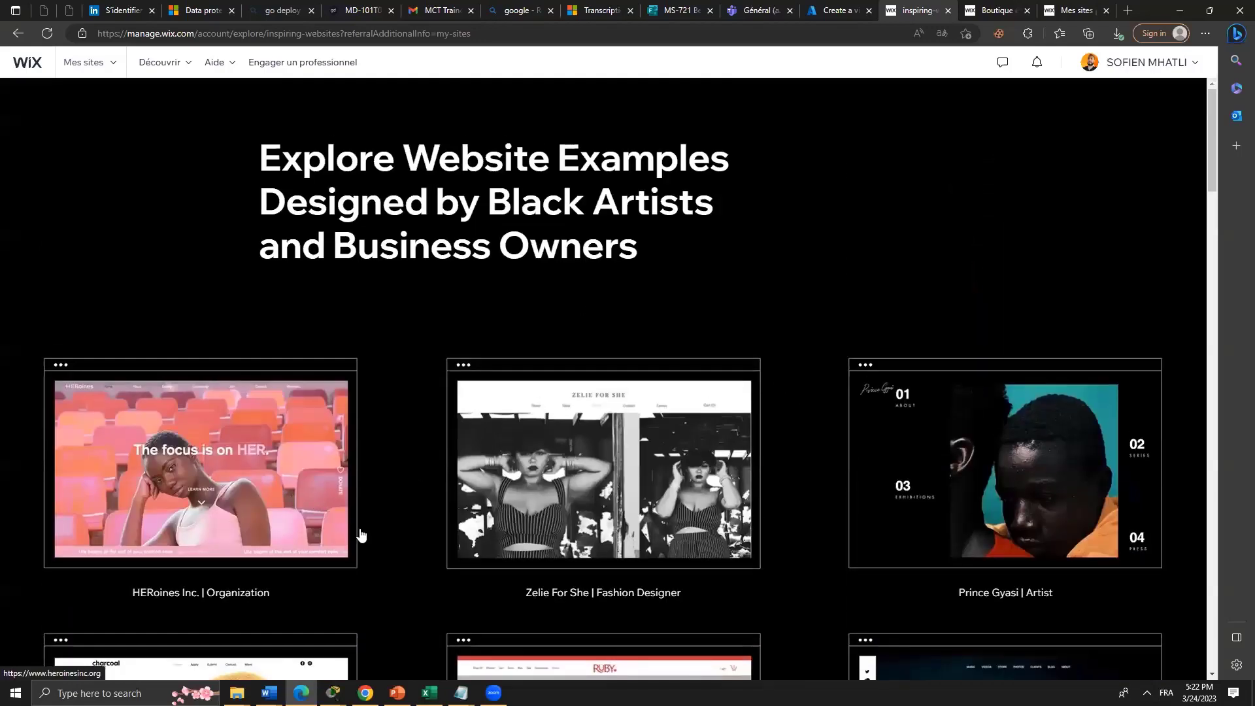
{"action": "scroll", "coordinate": [504, 608], "scroll_direction": "down", "scroll_amount": 1}
{"action": "scroll", "coordinate": [503, 610], "scroll_direction": "down", "scroll_amount": 10}
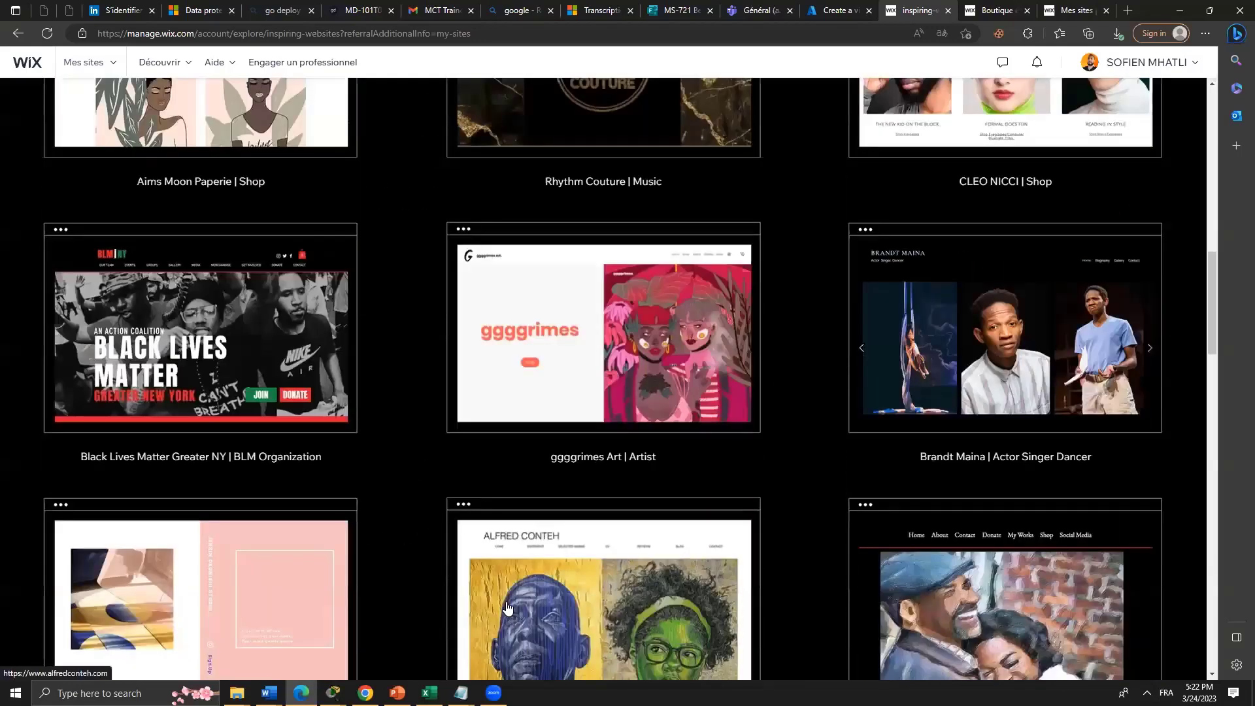
{"action": "scroll", "coordinate": [507, 608], "scroll_direction": "down", "scroll_amount": 9}
{"action": "scroll", "coordinate": [511, 609], "scroll_direction": "down", "scroll_amount": 10}
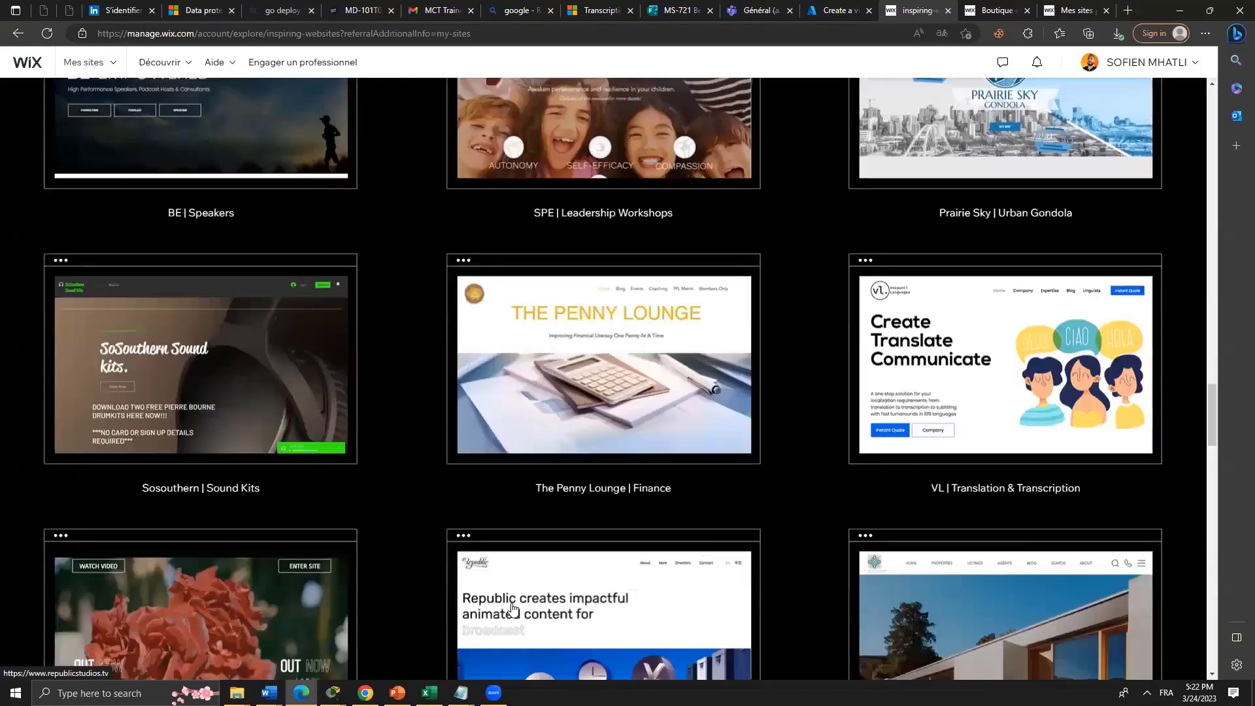
{"action": "scroll", "coordinate": [512, 608], "scroll_direction": "down", "scroll_amount": 15}
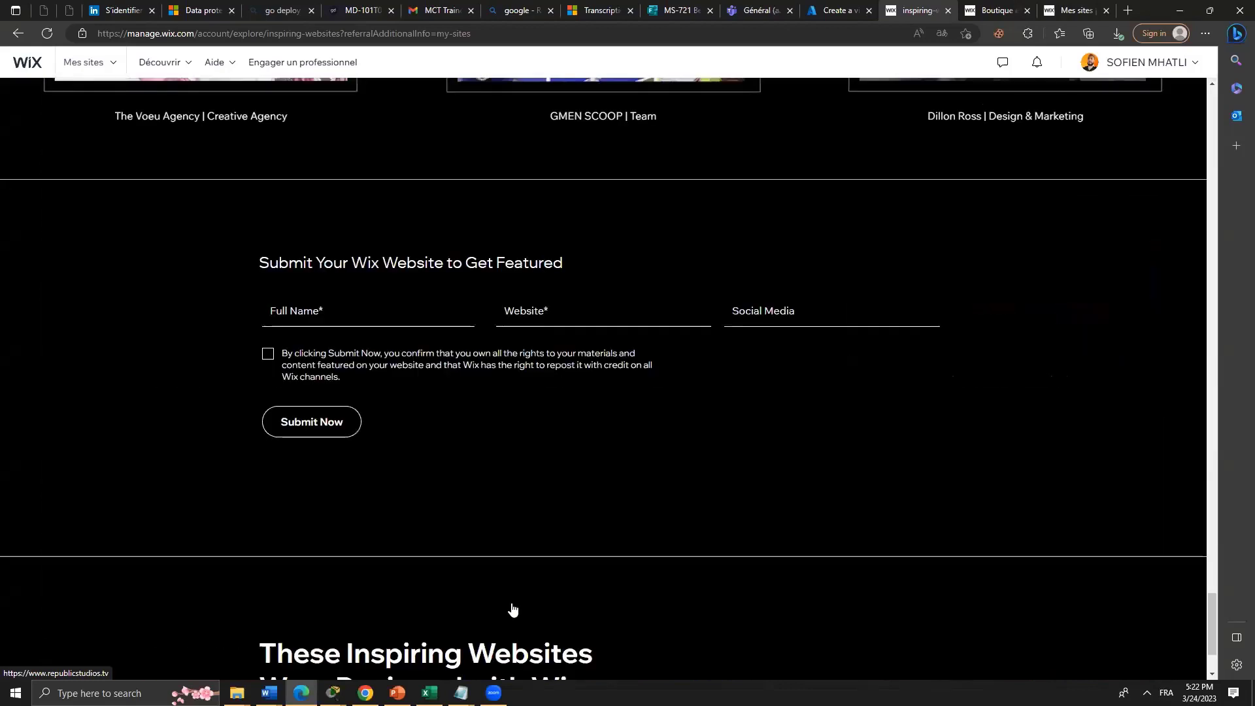
{"action": "scroll", "coordinate": [512, 609], "scroll_direction": "up", "scroll_amount": 4}
{"action": "scroll", "coordinate": [512, 610], "scroll_direction": "up", "scroll_amount": 10}
{"action": "scroll", "coordinate": [512, 609], "scroll_direction": "down", "scroll_amount": 3}
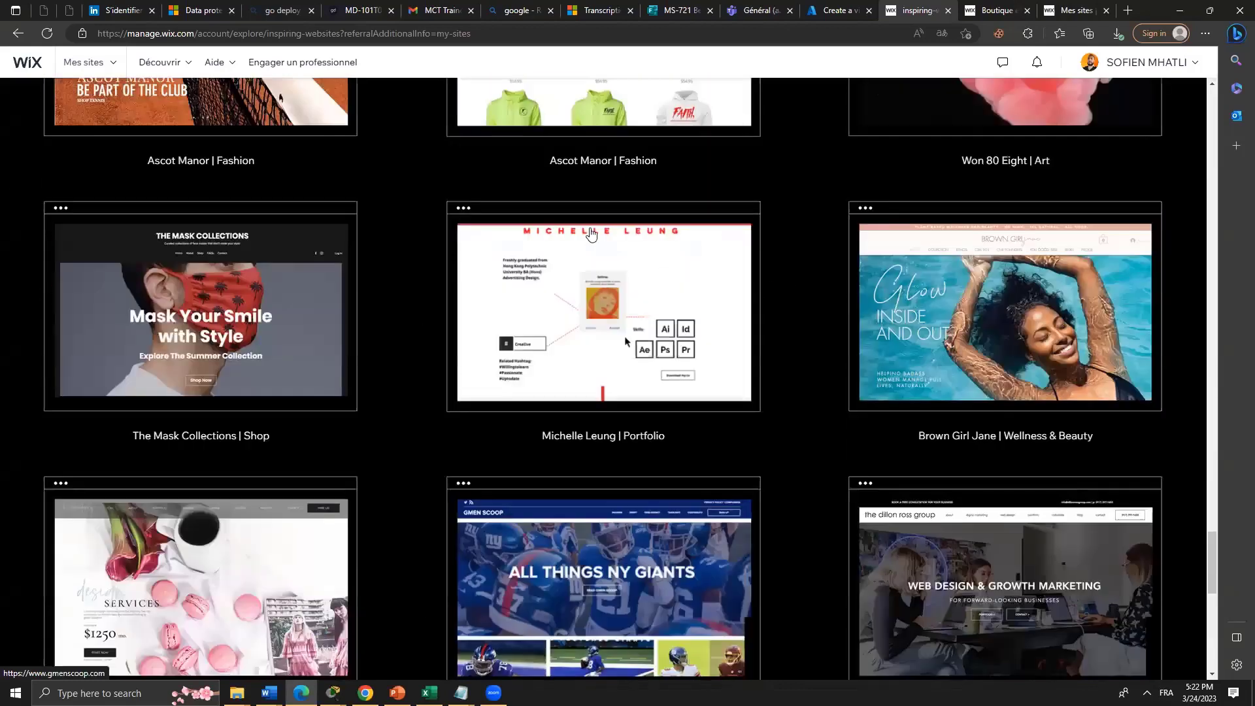
{"action": "scroll", "coordinate": [701, 353], "scroll_direction": "up", "scroll_amount": 1}
{"action": "scroll", "coordinate": [647, 312], "scroll_direction": "up", "scroll_amount": 3}
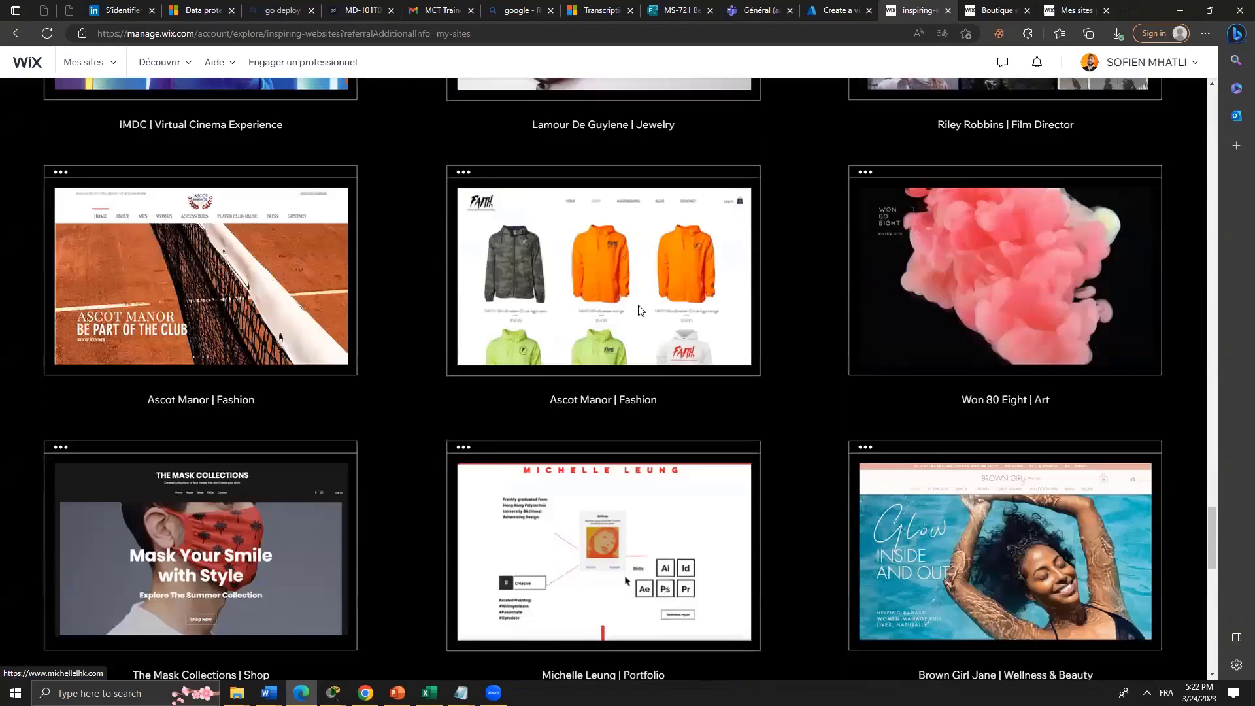
{"action": "left_click", "coordinate": [641, 311]}
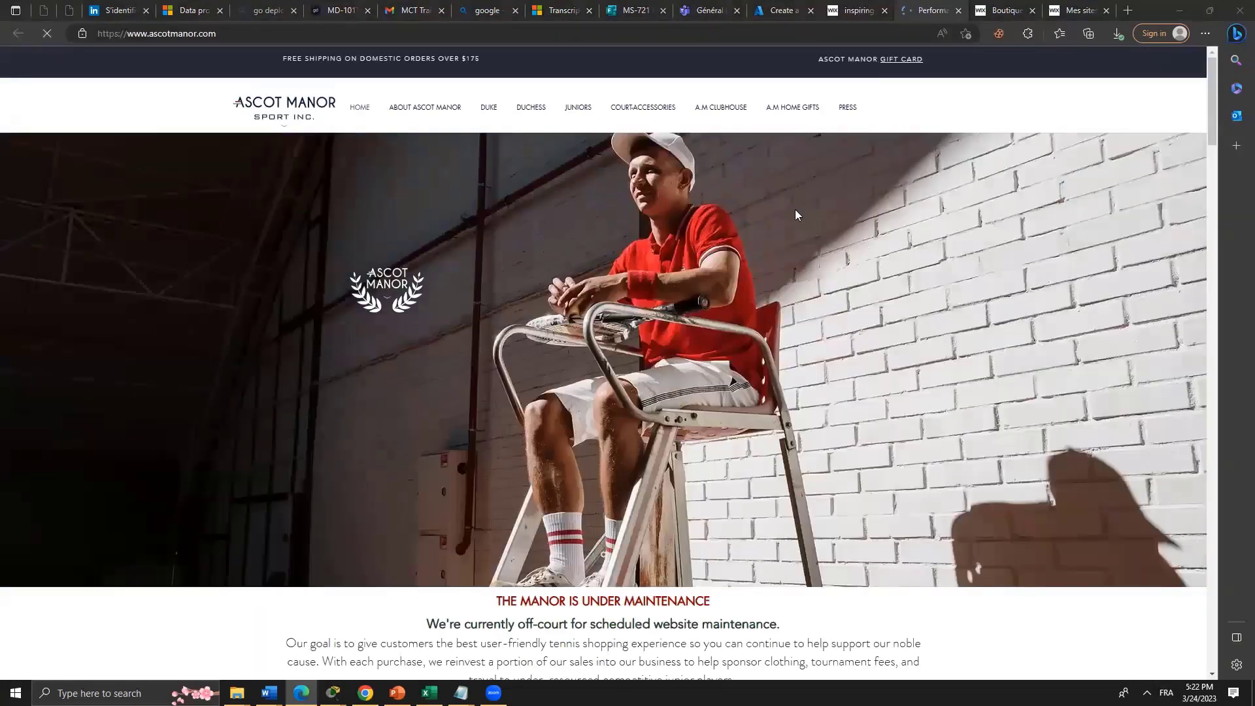
Look over the Ascot Manor site, dismiss its newsletter popup, and return to the gallery.
{"action": "scroll", "coordinate": [780, 215], "scroll_direction": "down", "scroll_amount": 2}
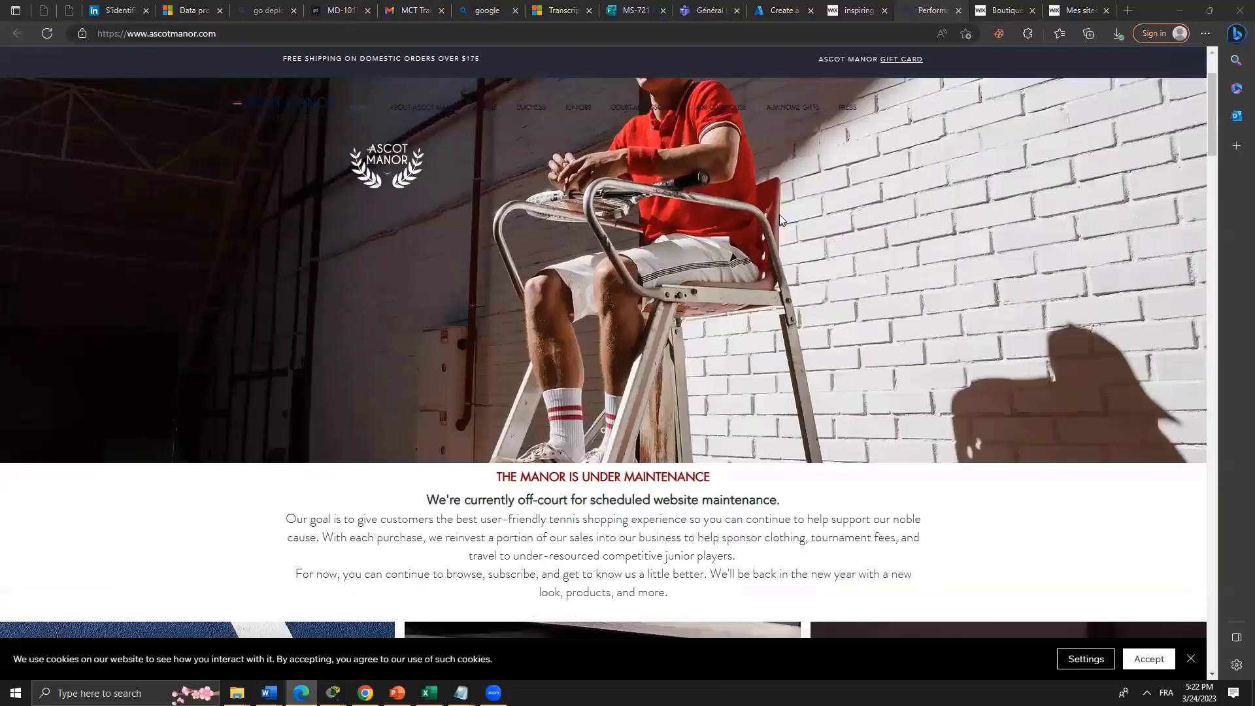
{"action": "scroll", "coordinate": [780, 218], "scroll_direction": "down", "scroll_amount": 5}
{"action": "scroll", "coordinate": [780, 220], "scroll_direction": "down", "scroll_amount": 10}
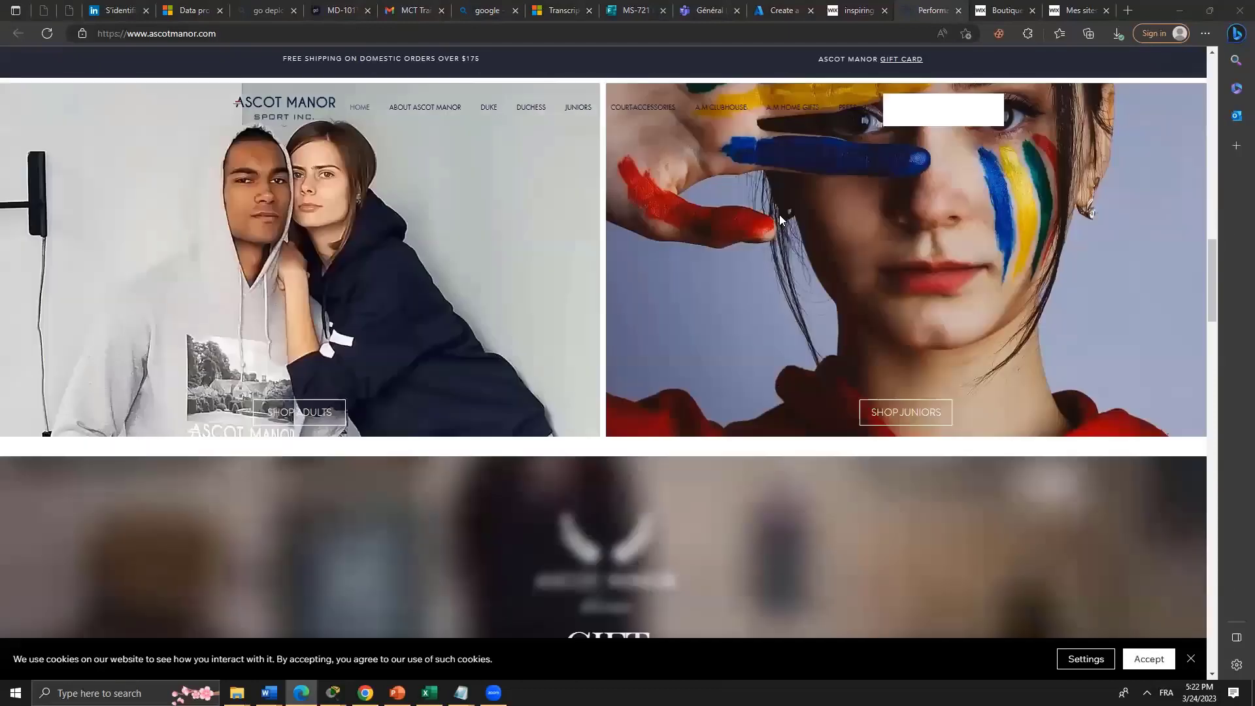
{"action": "scroll", "coordinate": [780, 216], "scroll_direction": "down", "scroll_amount": 5}
{"action": "scroll", "coordinate": [779, 216], "scroll_direction": "down", "scroll_amount": 10}
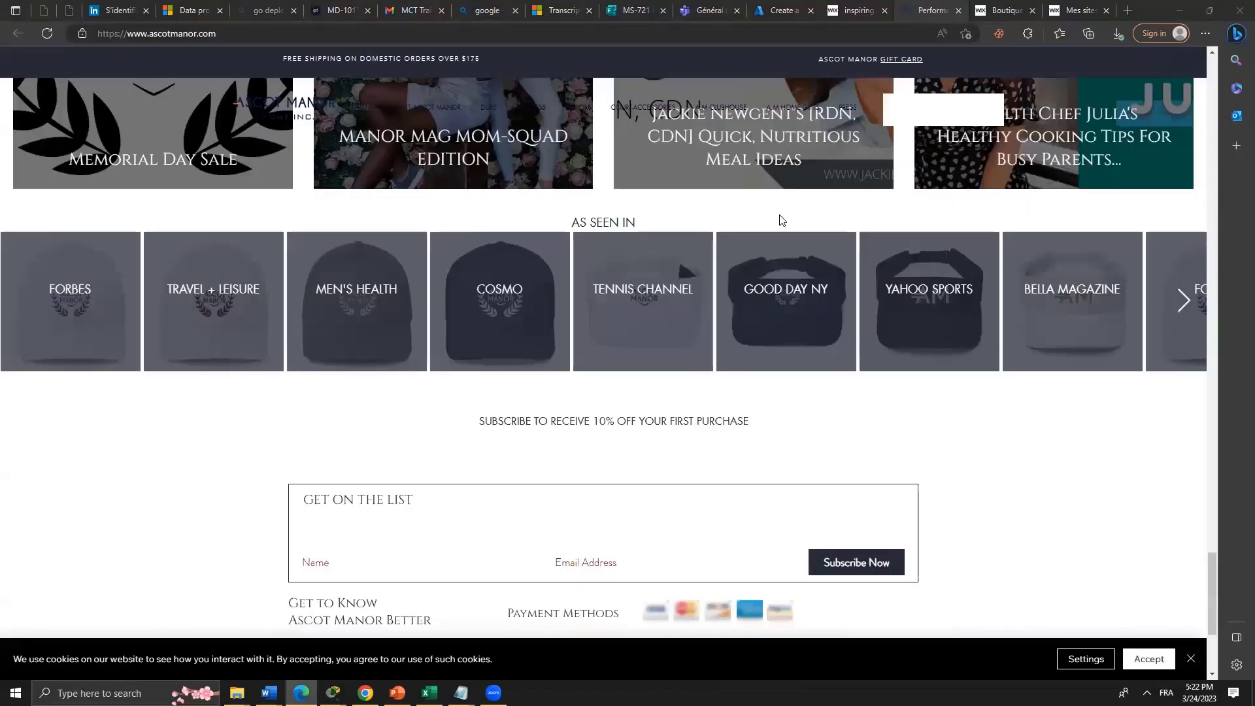
{"action": "scroll", "coordinate": [817, 268], "scroll_direction": "up", "scroll_amount": 20}
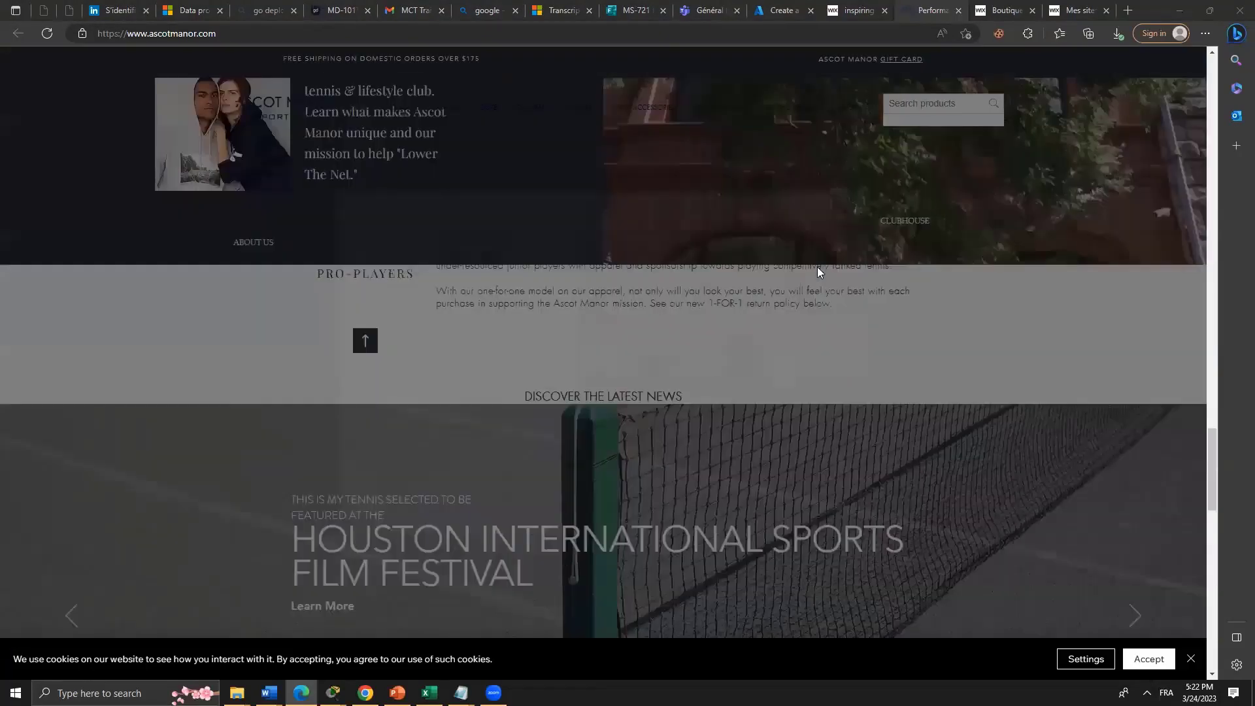
{"action": "scroll", "coordinate": [574, 364], "scroll_direction": "up", "scroll_amount": 4}
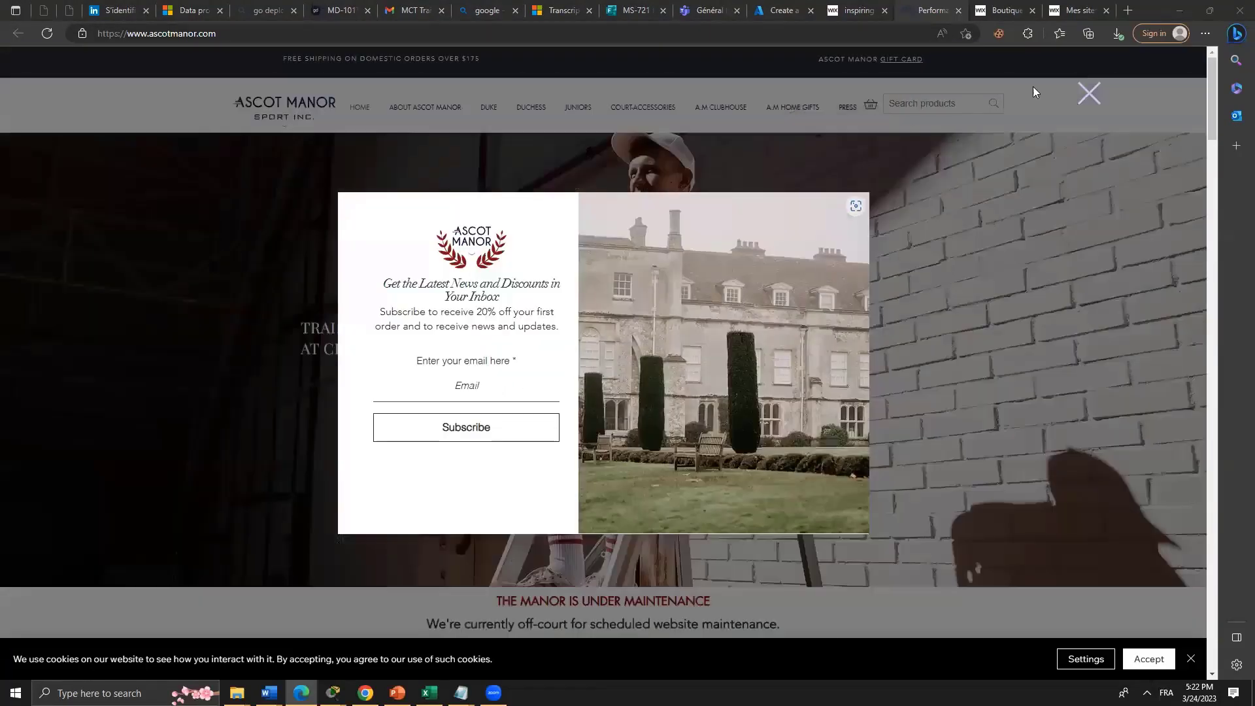
{"action": "left_click", "coordinate": [1091, 98]}
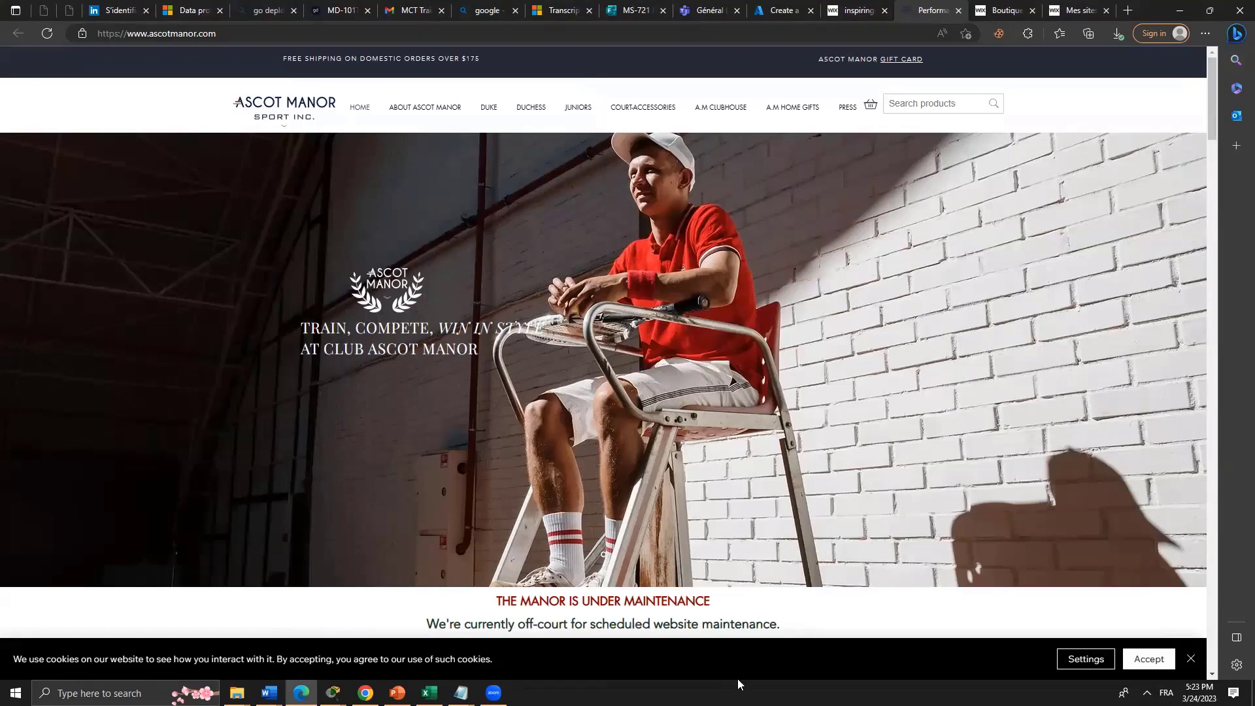
{"action": "left_click", "coordinate": [869, 10]}
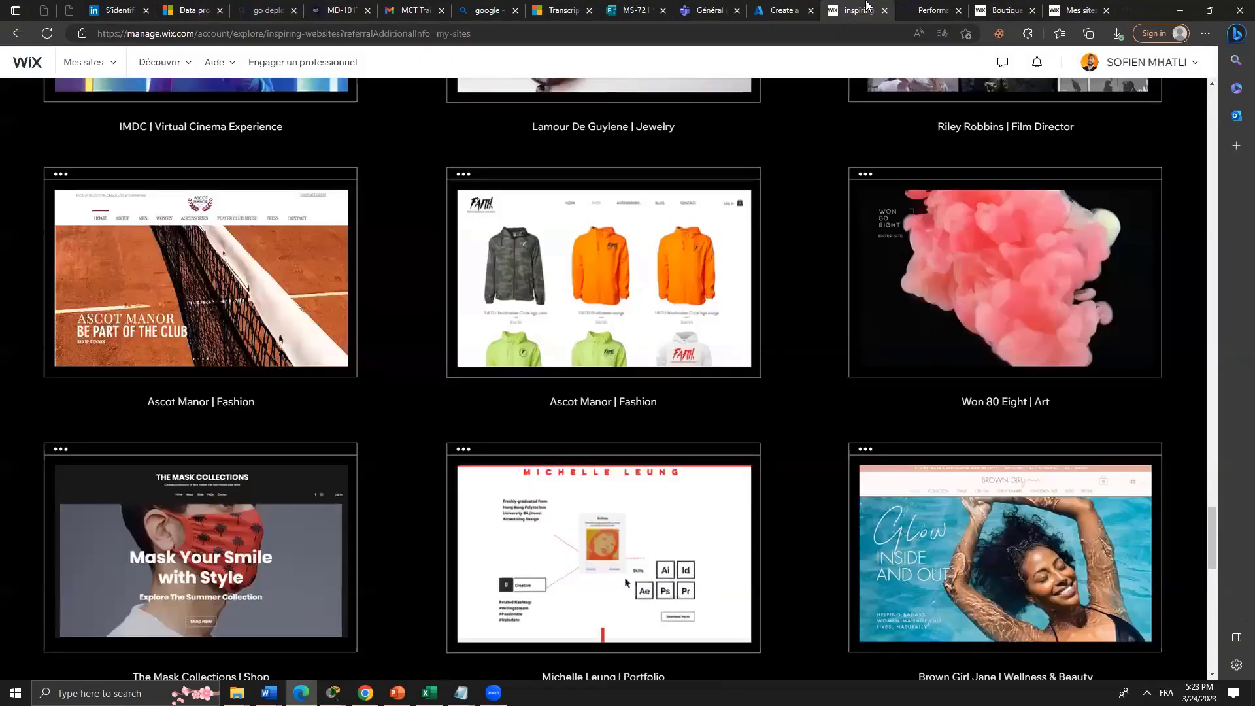
Open the art portfolio example site from the gallery in a new tab.
{"action": "scroll", "coordinate": [706, 379], "scroll_direction": "up", "scroll_amount": 5}
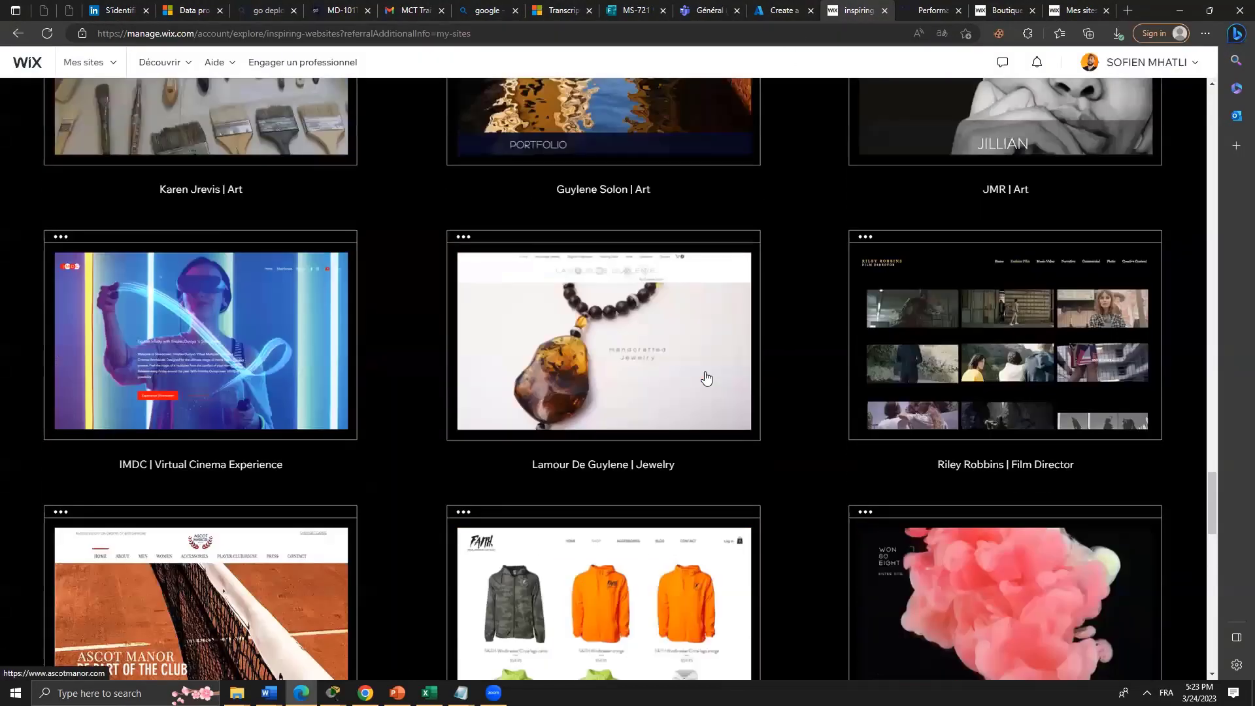
{"action": "scroll", "coordinate": [706, 378], "scroll_direction": "up", "scroll_amount": 10}
{"action": "scroll", "coordinate": [709, 366], "scroll_direction": "down", "scroll_amount": 7}
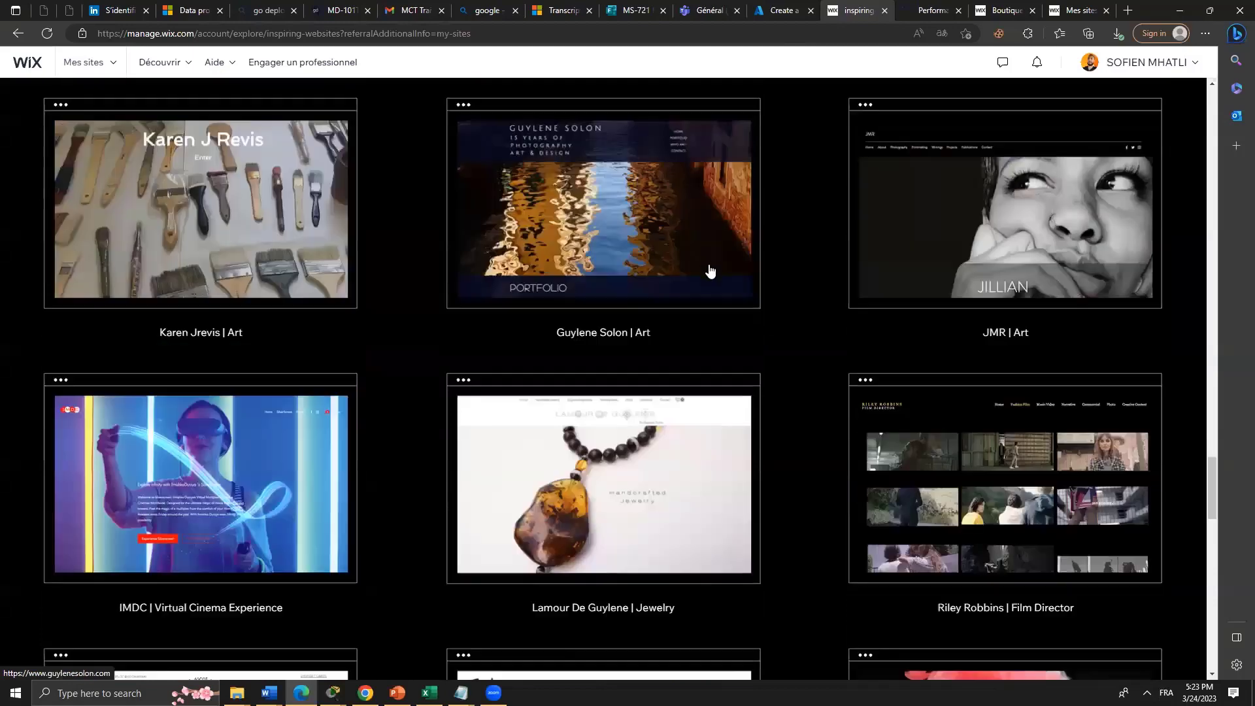
{"action": "left_click", "coordinate": [683, 139]}
{"action": "left_click", "coordinate": [826, 5]}
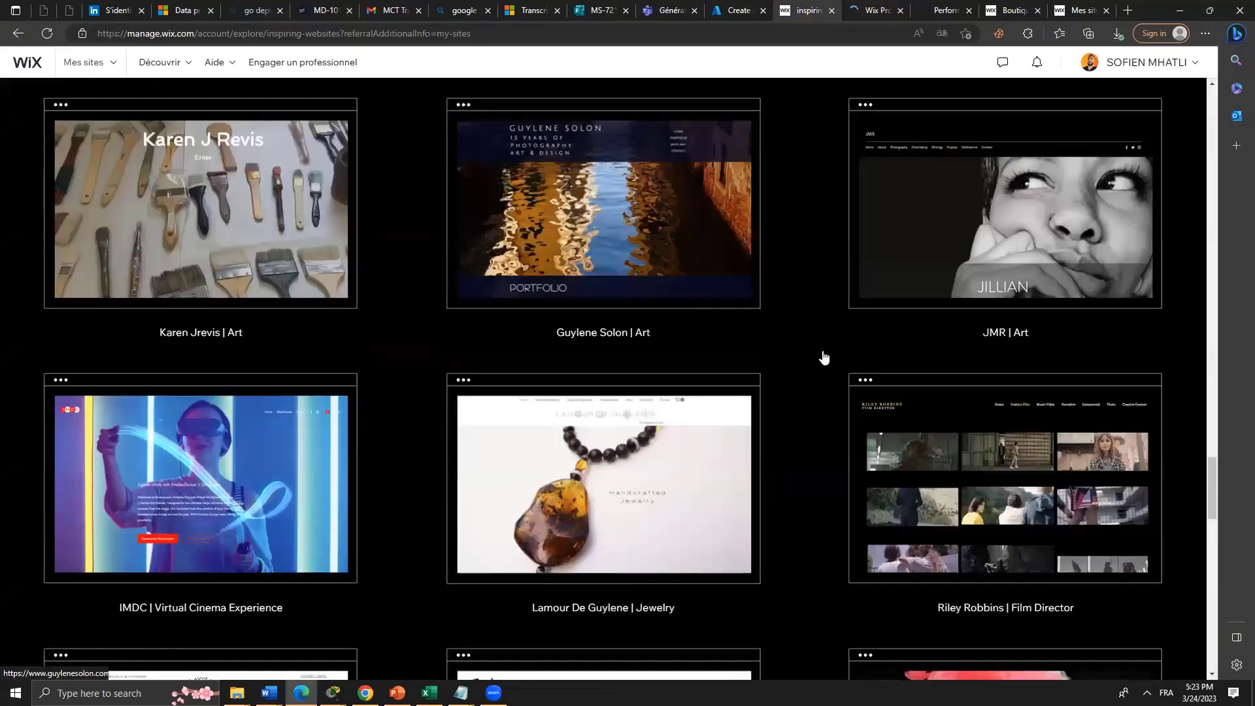
View the art portfolio site's contact footer, then switch back to the Ascot Manor site.
{"action": "scroll", "coordinate": [821, 355], "scroll_direction": "up", "scroll_amount": 5}
{"action": "scroll", "coordinate": [840, 362], "scroll_direction": "up", "scroll_amount": 15}
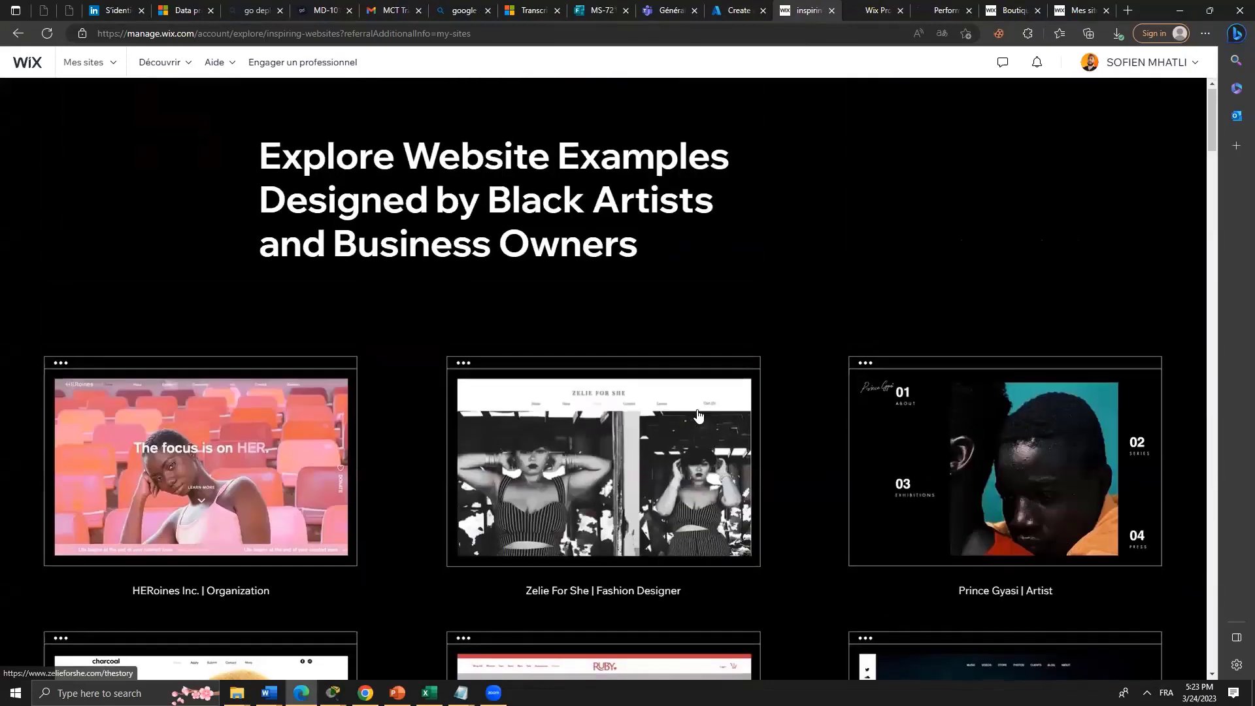
{"action": "scroll", "coordinate": [571, 202], "scroll_direction": "down", "scroll_amount": 10}
{"action": "left_click", "coordinate": [887, 5]}
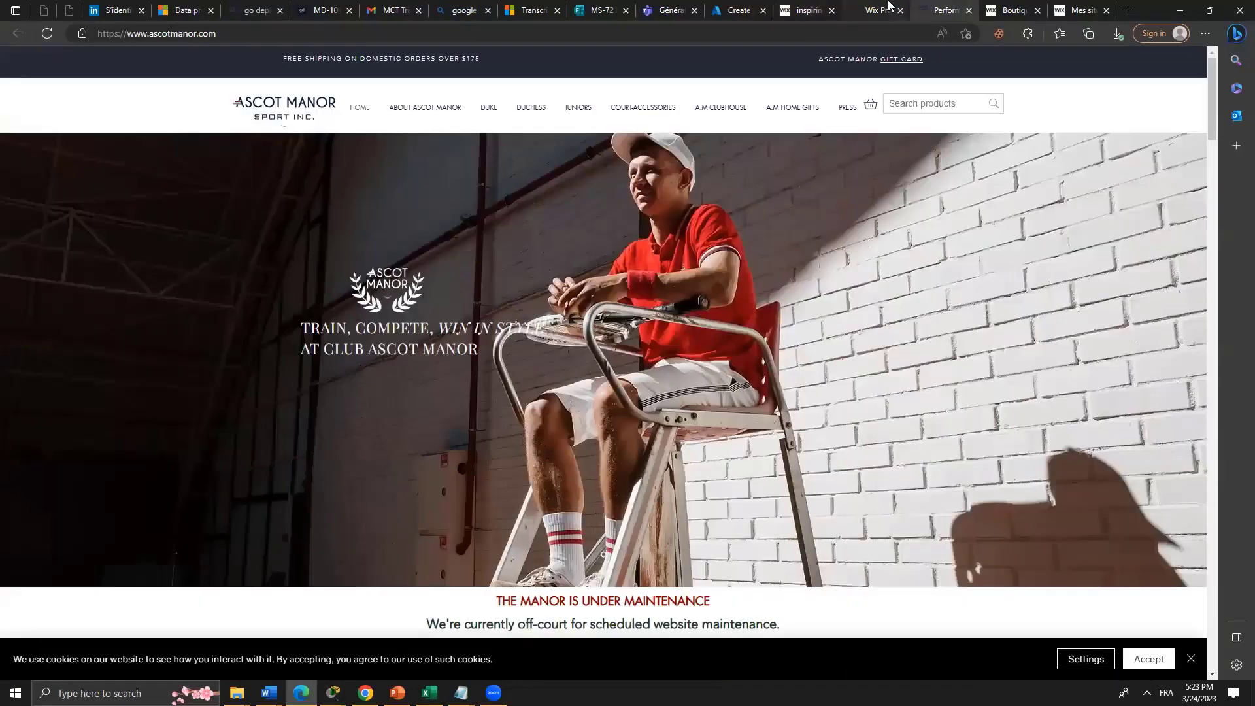
{"action": "left_click", "coordinate": [887, 5]}
{"action": "scroll", "coordinate": [818, 478], "scroll_direction": "down", "scroll_amount": 5}
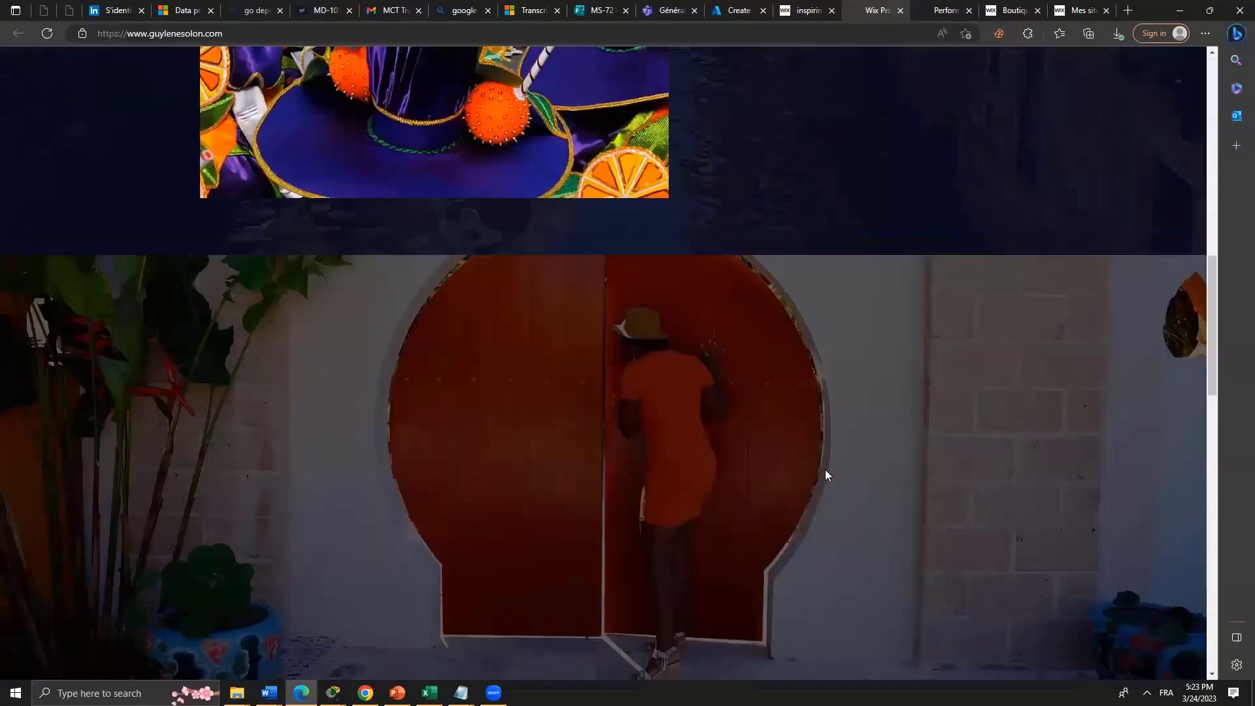
{"action": "scroll", "coordinate": [825, 470], "scroll_direction": "down", "scroll_amount": 10}
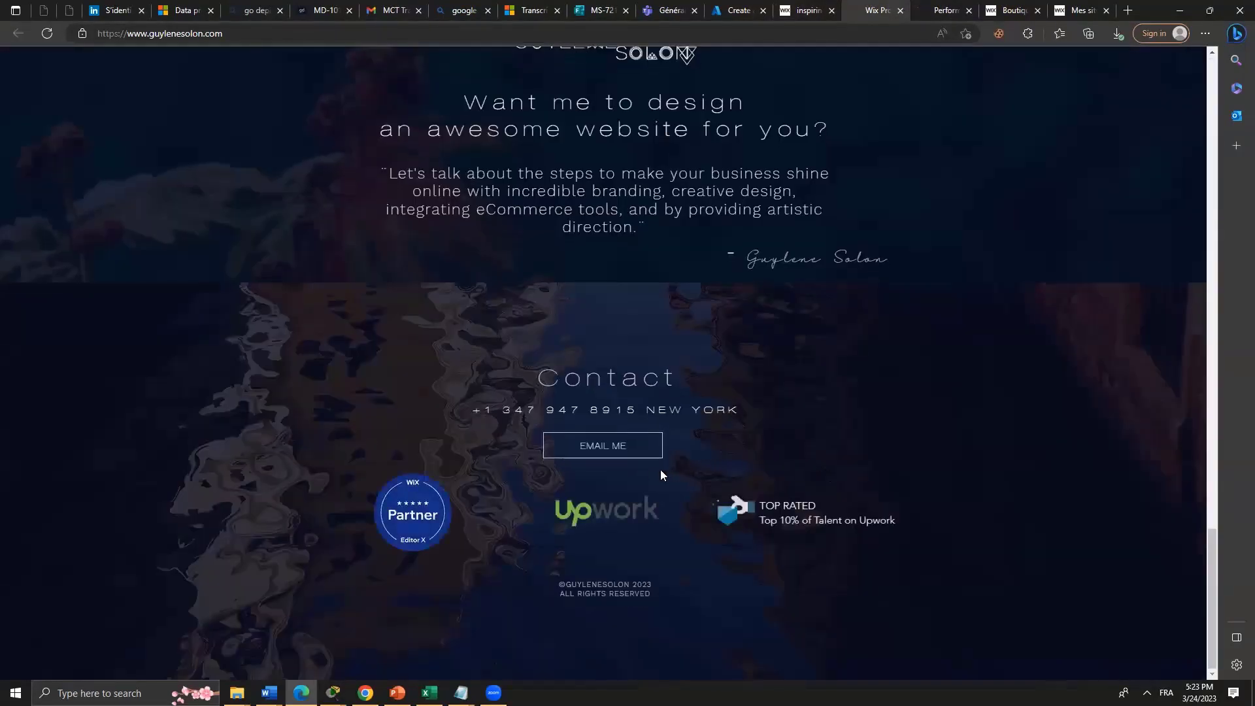
{"action": "left_click", "coordinate": [952, 10]}
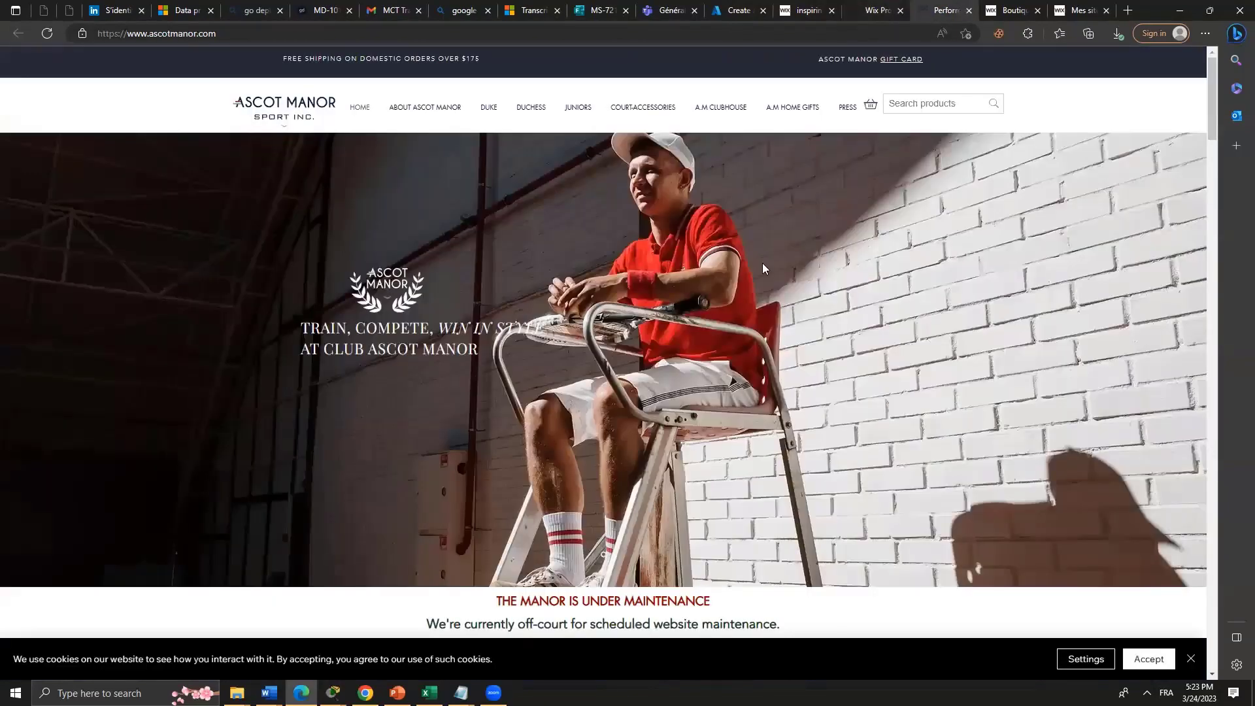
Visit the COURT-ACCESSORIES collection, then go back and browse the Ascot Manor home page.
{"action": "left_click", "coordinate": [643, 107]}
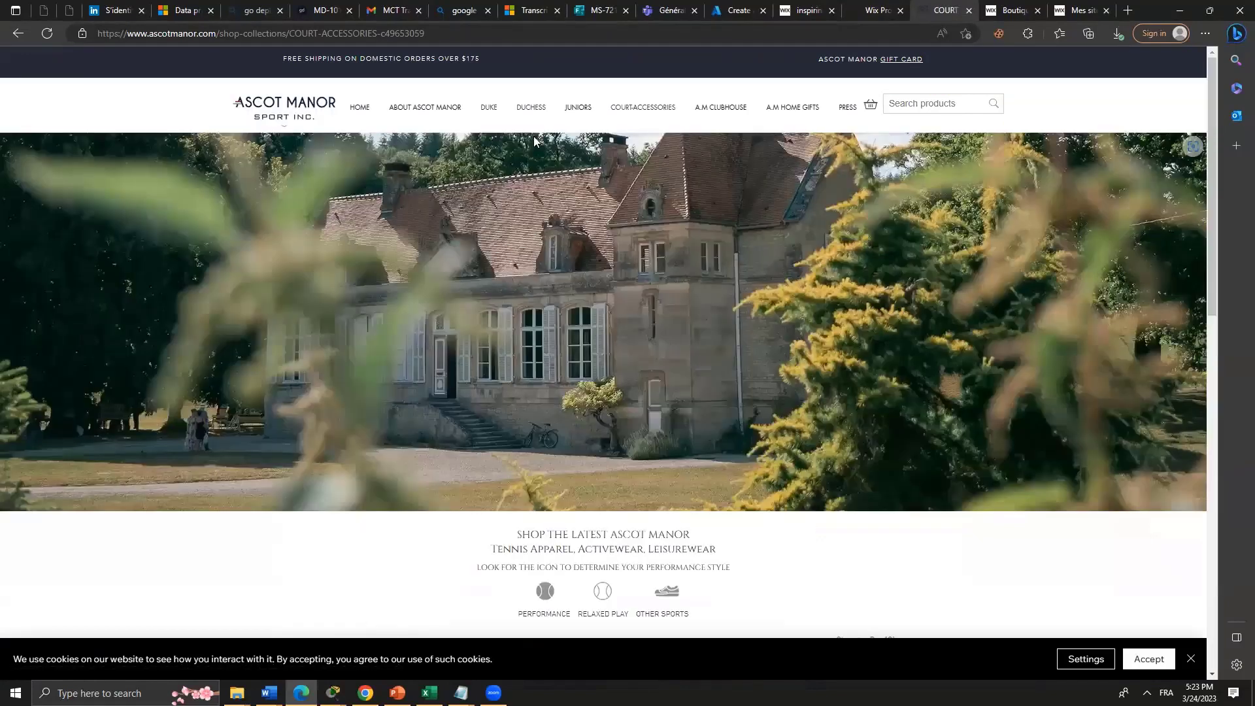
{"action": "left_click", "coordinate": [359, 110]}
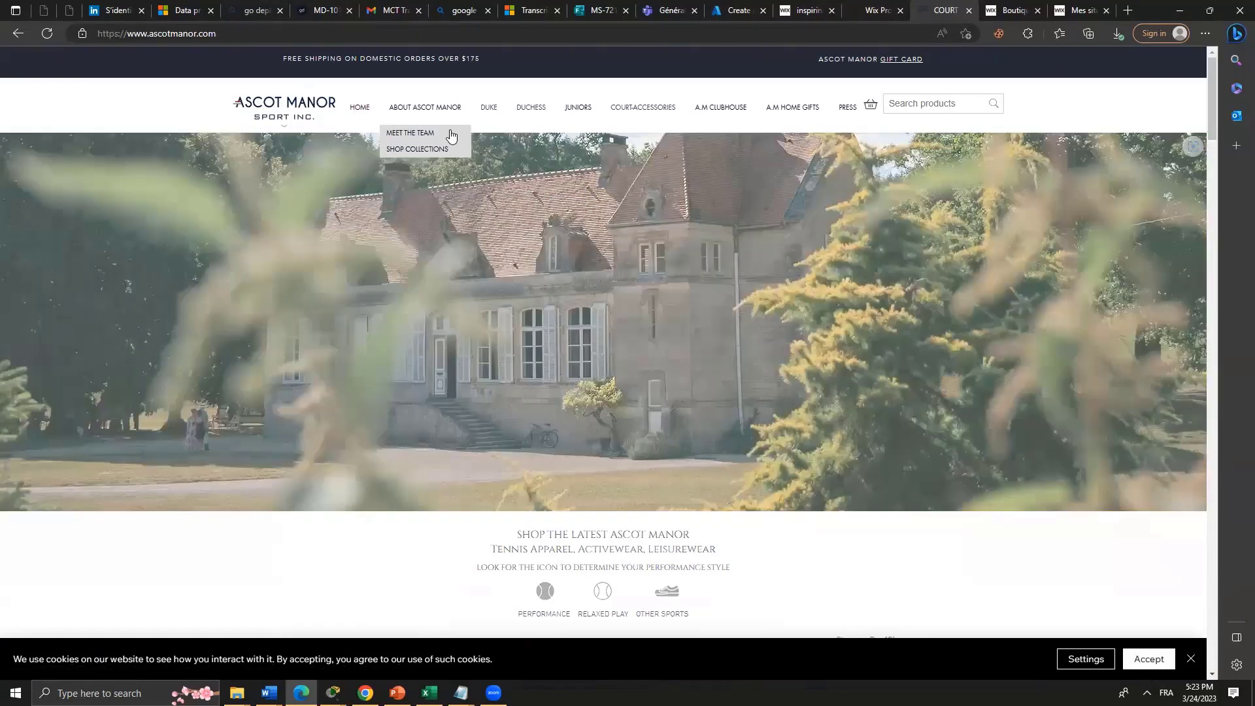
{"action": "scroll", "coordinate": [540, 346], "scroll_direction": "down", "scroll_amount": 8}
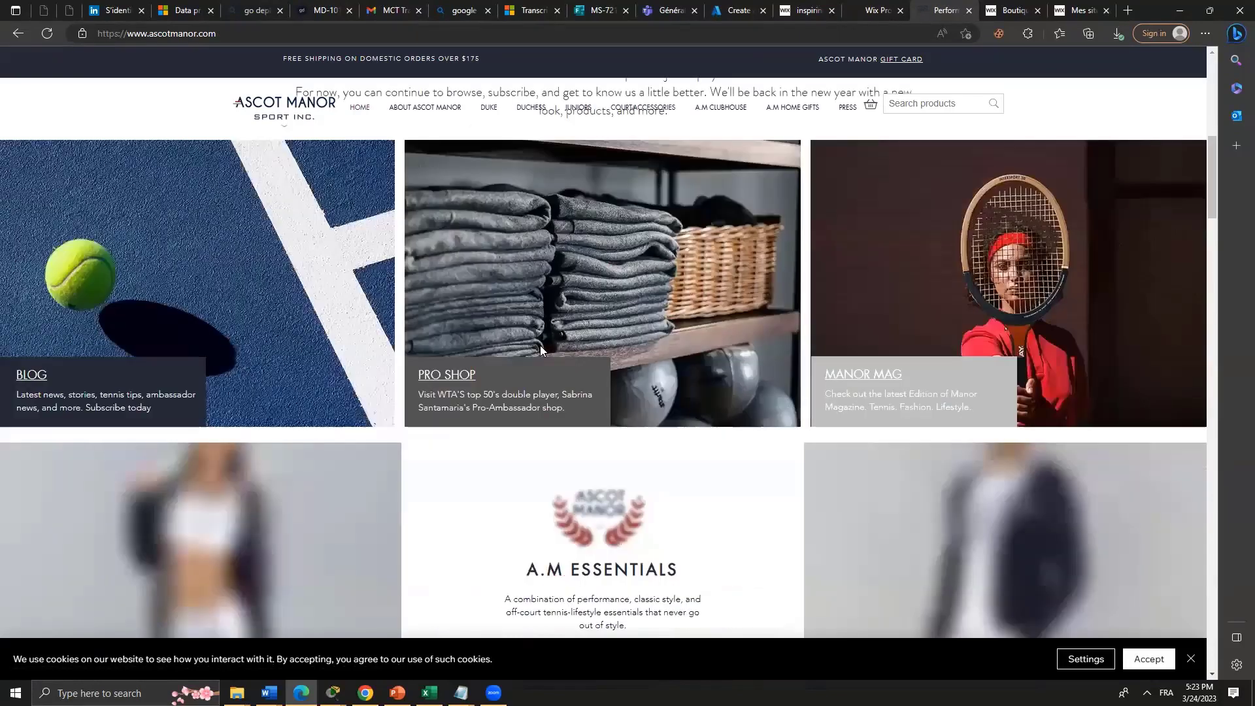
{"action": "scroll", "coordinate": [540, 346], "scroll_direction": "down", "scroll_amount": 15}
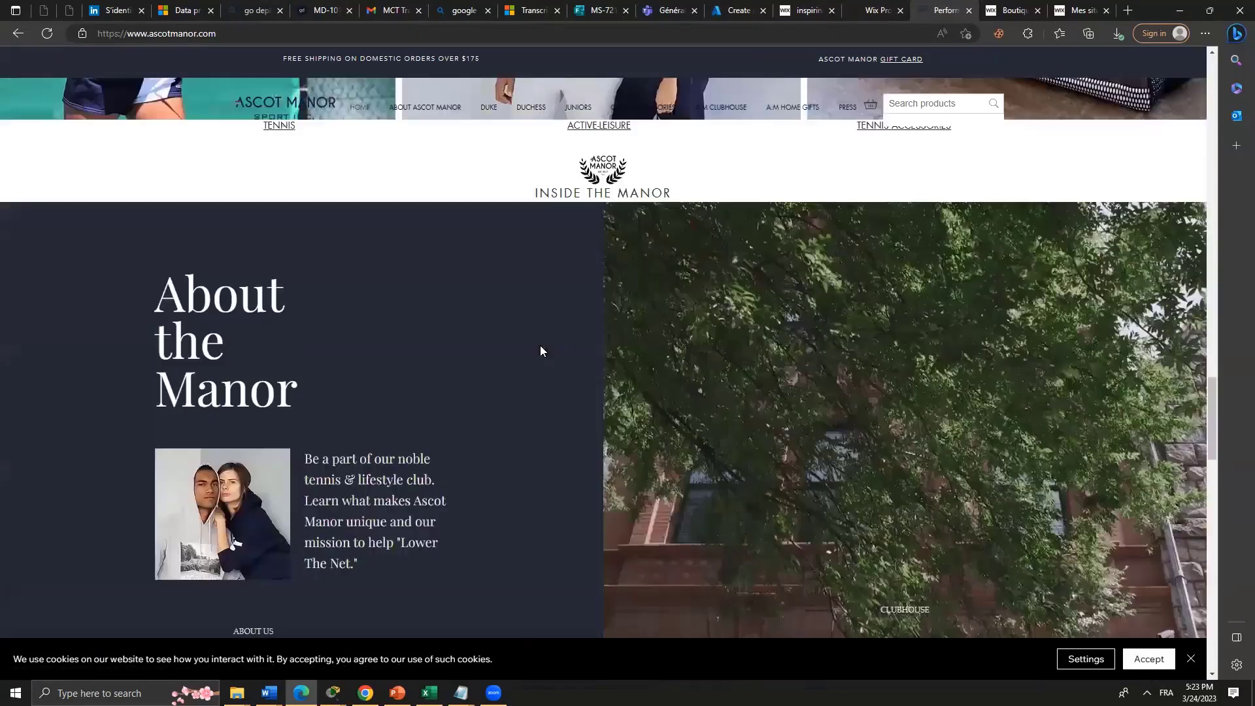
{"action": "scroll", "coordinate": [542, 352], "scroll_direction": "down", "scroll_amount": 5}
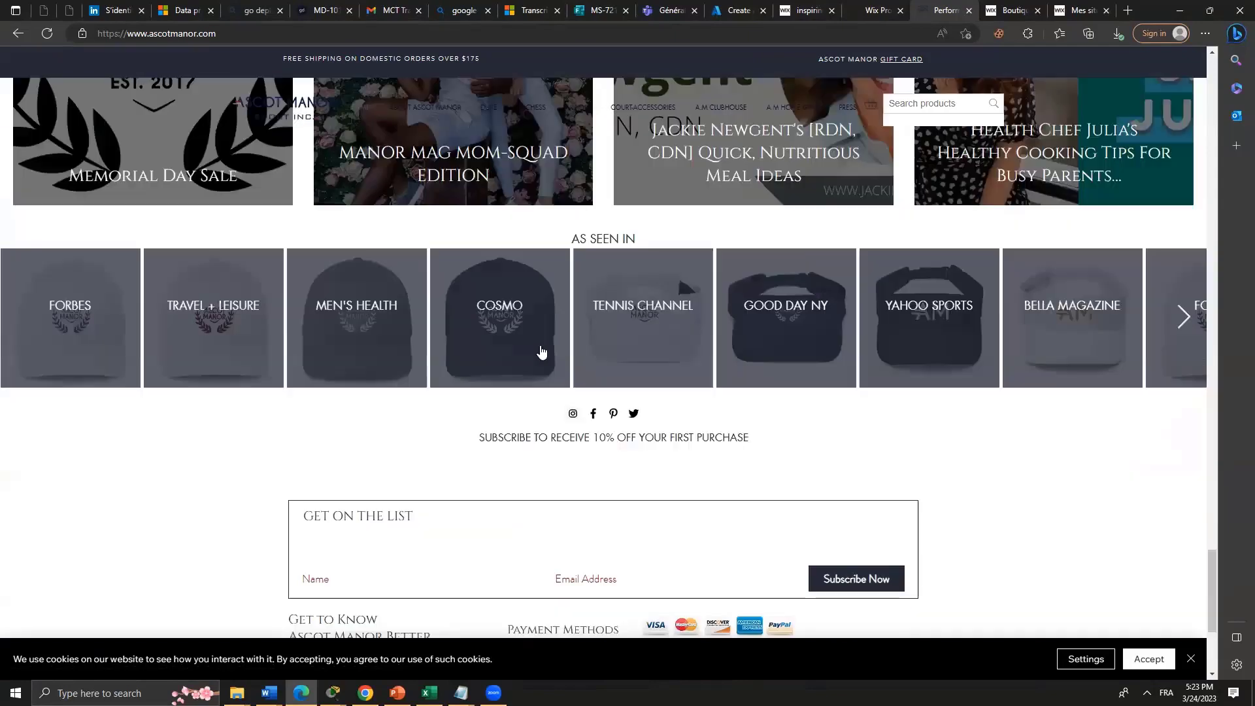
{"action": "scroll", "coordinate": [541, 352], "scroll_direction": "up", "scroll_amount": 20}
{"action": "scroll", "coordinate": [542, 352], "scroll_direction": "up", "scroll_amount": 5}
Open the DUKE and then NEW-JUNIORS collections, scrolling NEW-JUNIORS to its footer and back.
{"action": "mouse_move", "coordinate": [495, 116]}
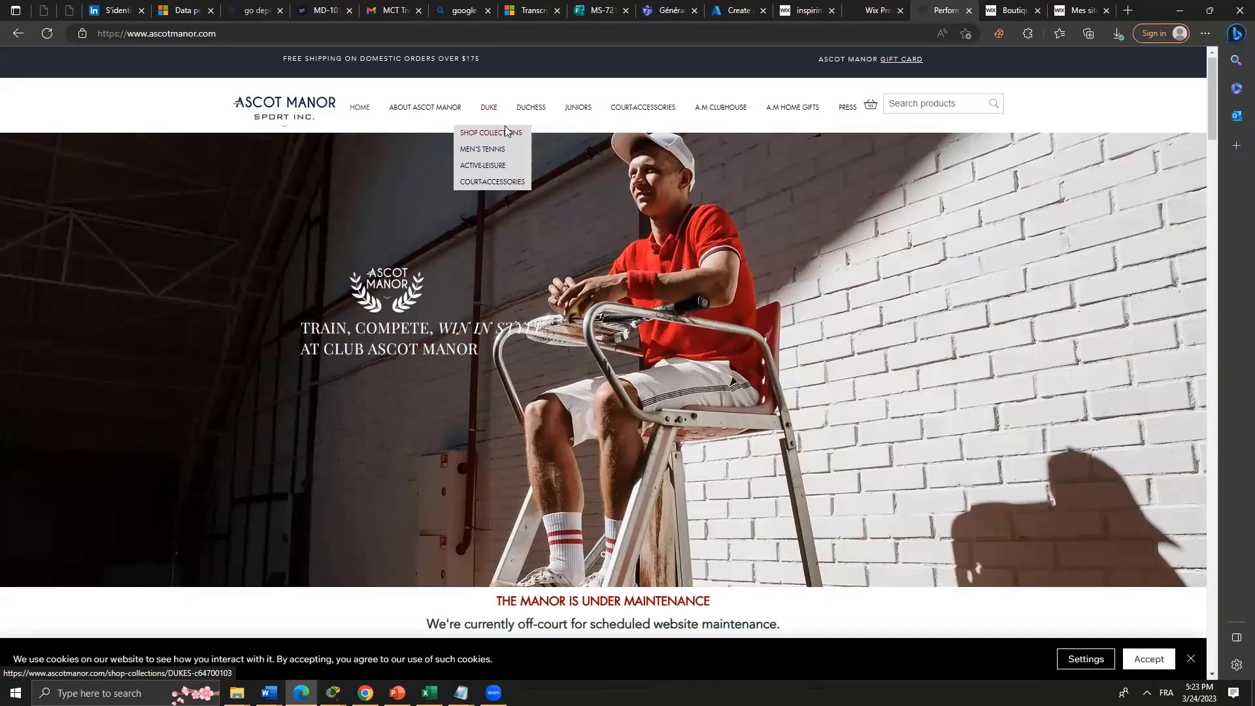
{"action": "left_click", "coordinate": [504, 128]}
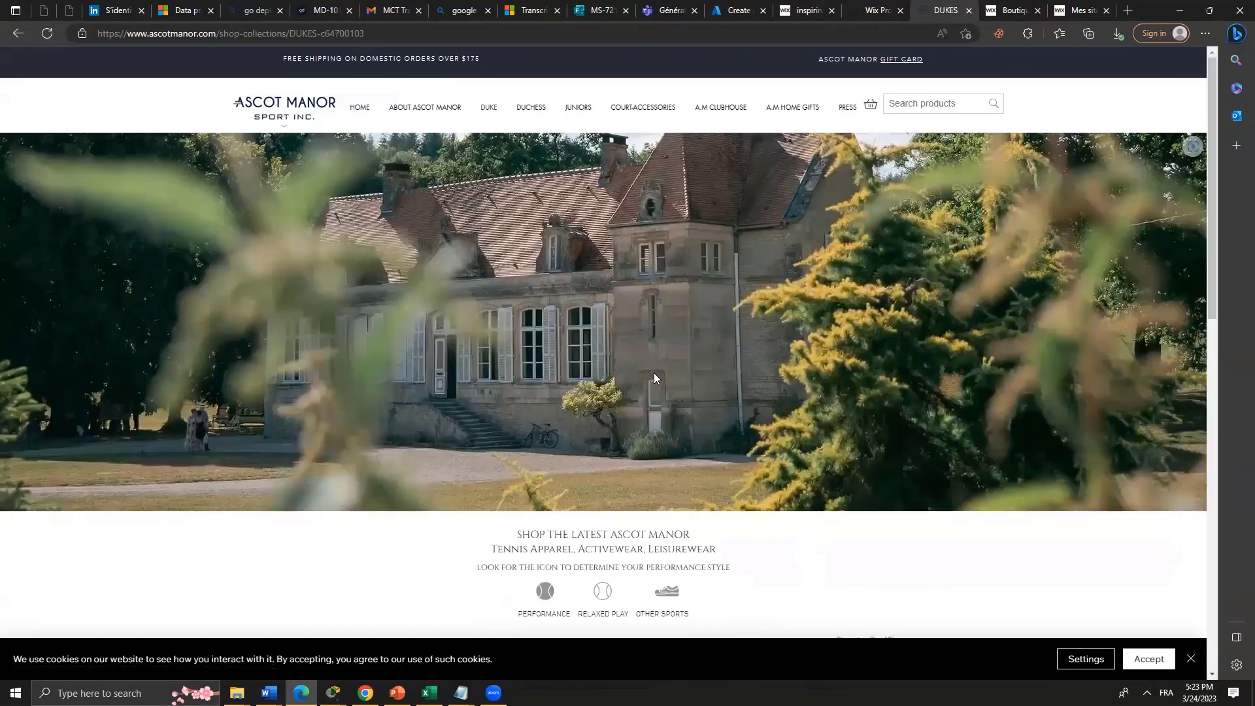
{"action": "left_click", "coordinate": [575, 110]}
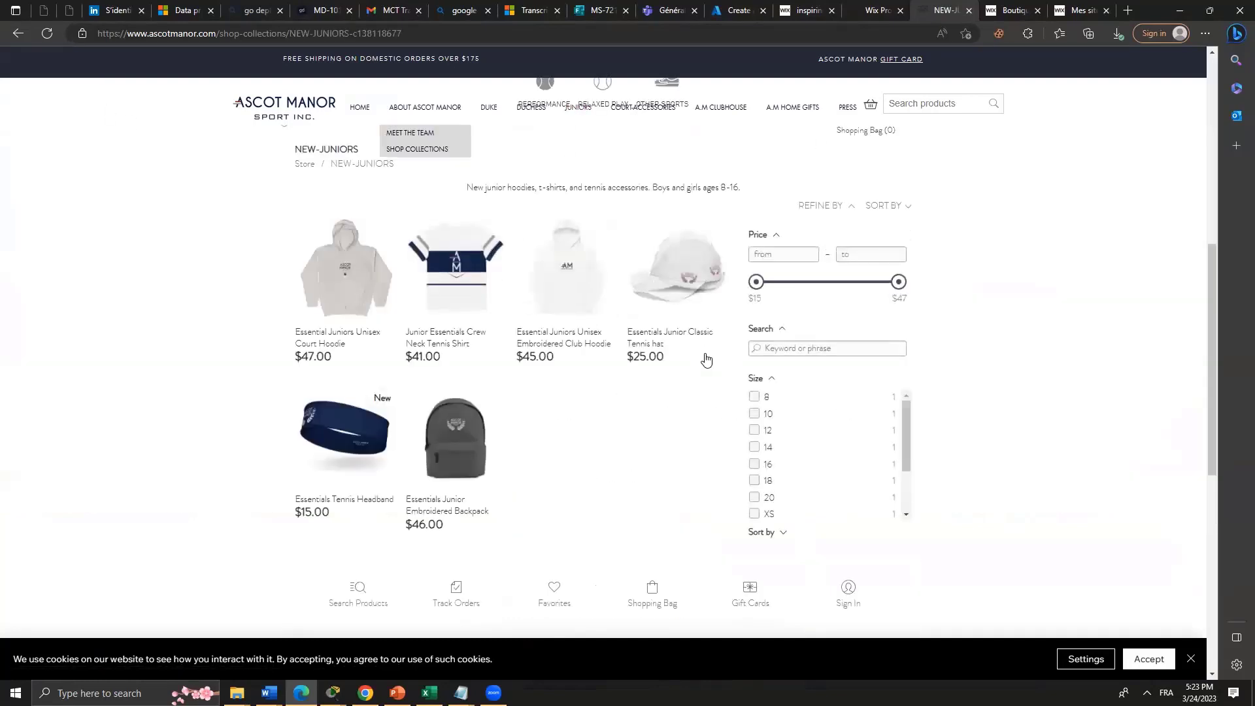
{"action": "scroll", "coordinate": [705, 359], "scroll_direction": "up", "scroll_amount": 7}
{"action": "scroll", "coordinate": [705, 359], "scroll_direction": "down", "scroll_amount": 7}
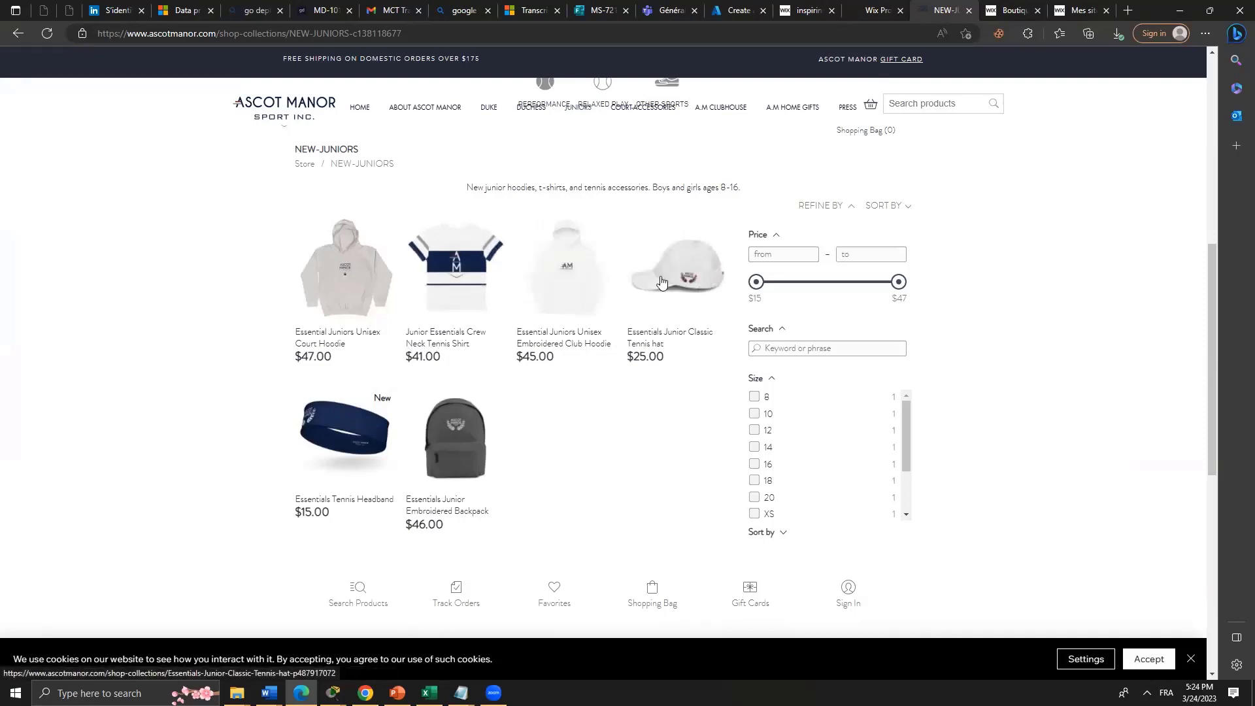
{"action": "scroll", "coordinate": [497, 469], "scroll_direction": "down", "scroll_amount": 4}
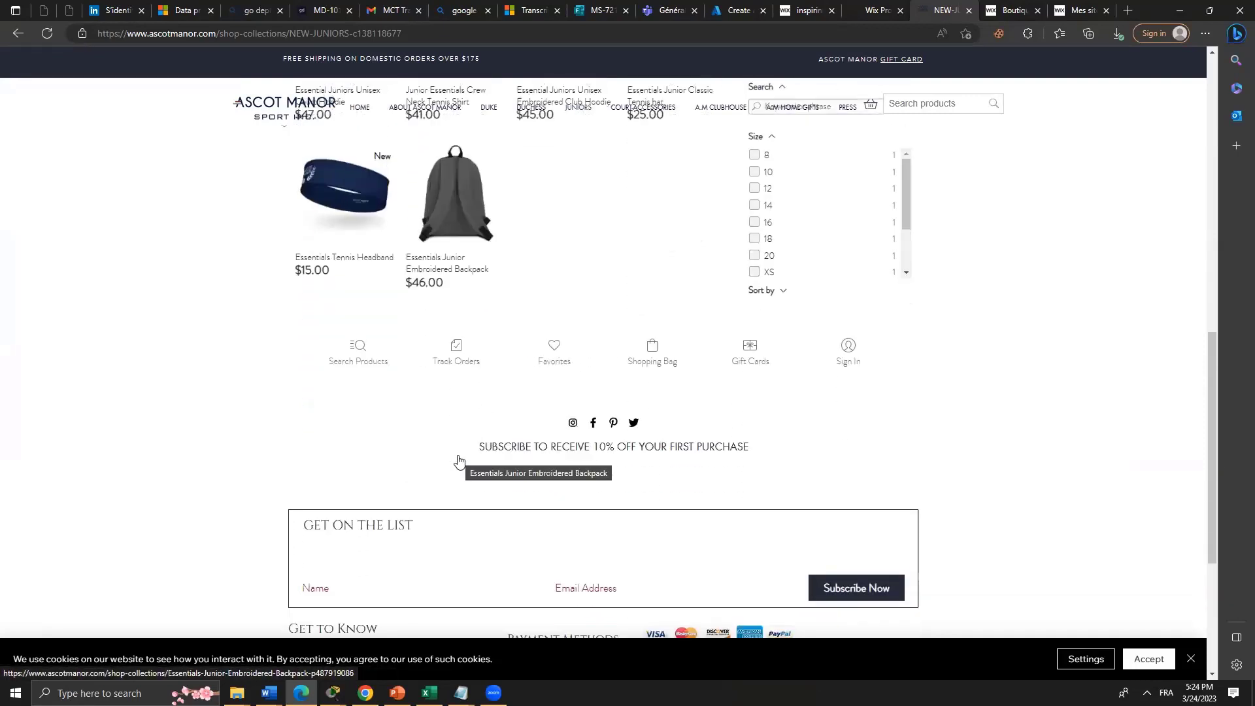
{"action": "scroll", "coordinate": [464, 471], "scroll_direction": "down", "scroll_amount": 4}
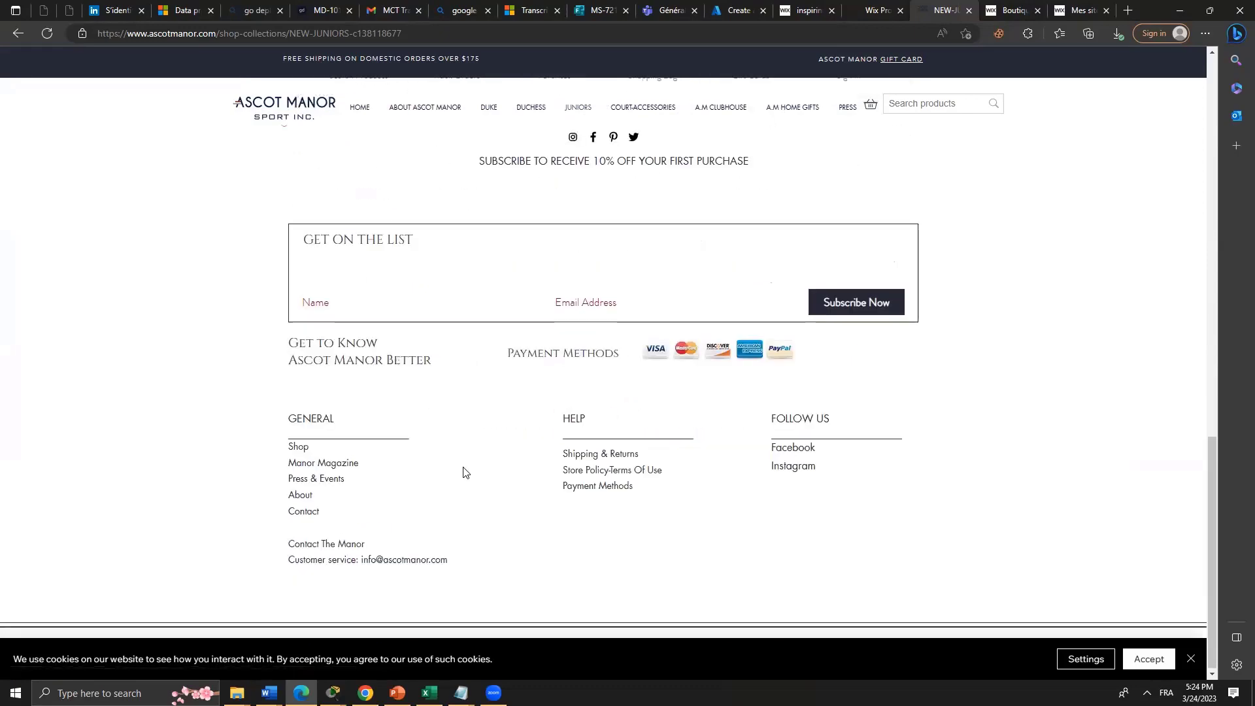
{"action": "scroll", "coordinate": [622, 409], "scroll_direction": "up", "scroll_amount": 11}
{"action": "scroll", "coordinate": [584, 442], "scroll_direction": "up", "scroll_amount": 4}
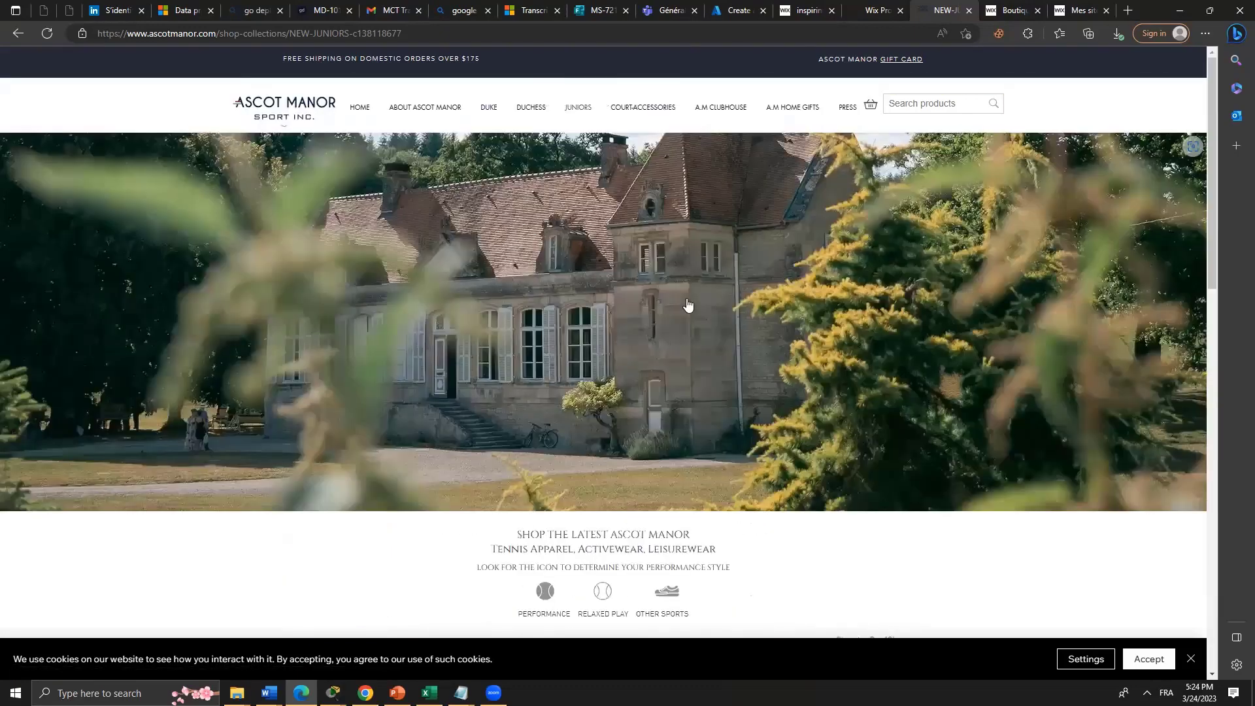
{"action": "scroll", "coordinate": [518, 289], "scroll_direction": "down", "scroll_amount": 8}
Filter the juniors items to a maximum price of $38.
{"action": "left_click", "coordinate": [773, 256]}
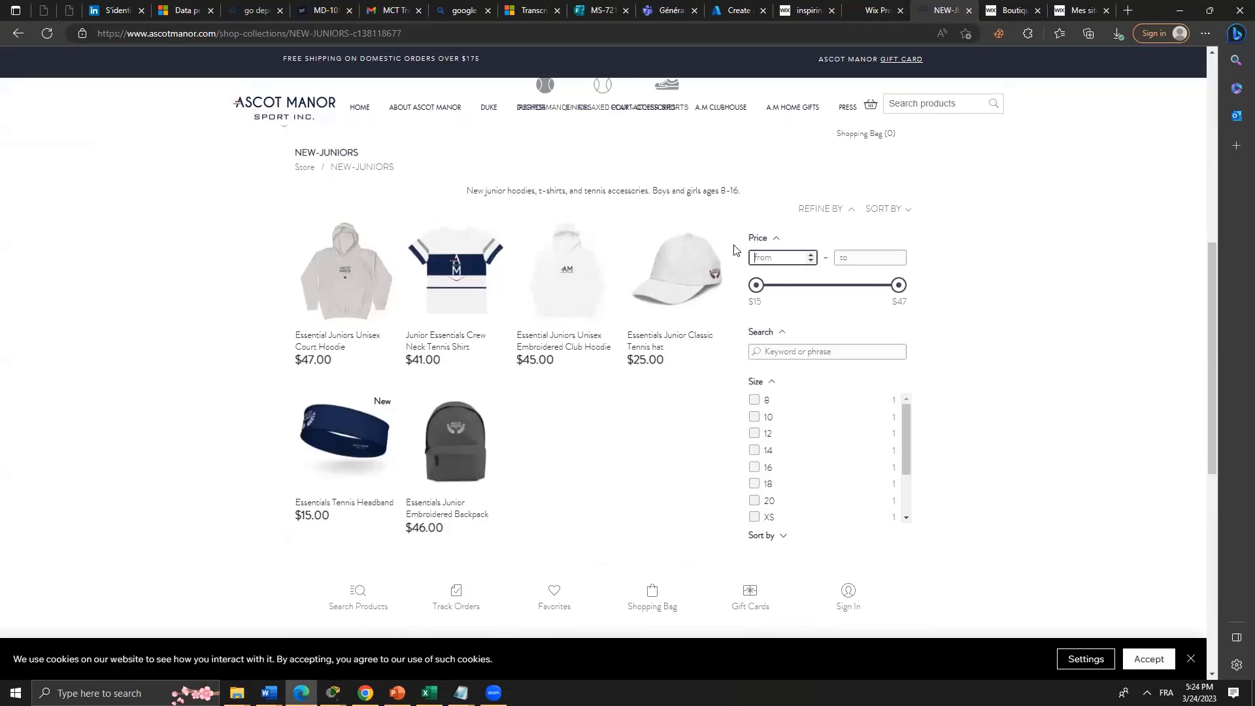
{"action": "left_click", "coordinate": [894, 258]}
{"action": "type", "text": "45"}
{"action": "left_click", "coordinate": [996, 269]}
{"action": "left_click_drag", "start_coordinate": [898, 286], "coordinate": [858, 285]}
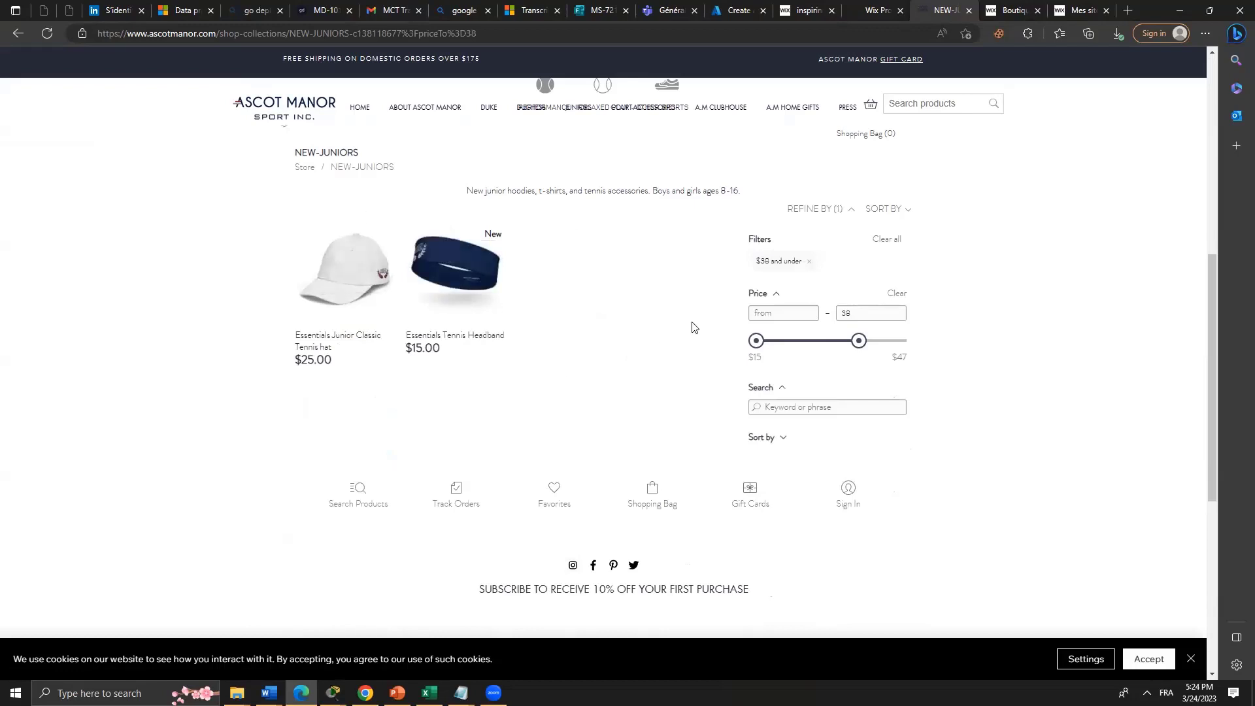
Add the $15.00 Essentials Tennis Headband to the bag and check out through to shipping details.
{"action": "left_click", "coordinate": [458, 268]}
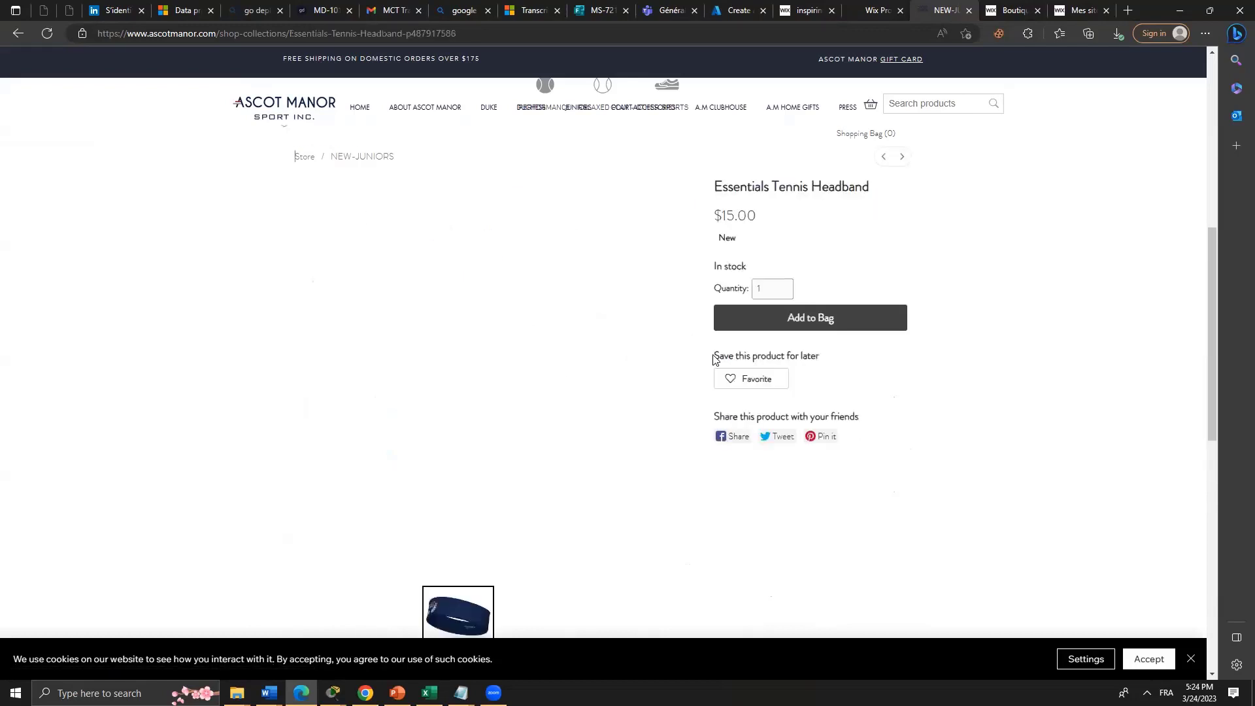
{"action": "left_click", "coordinate": [774, 319]}
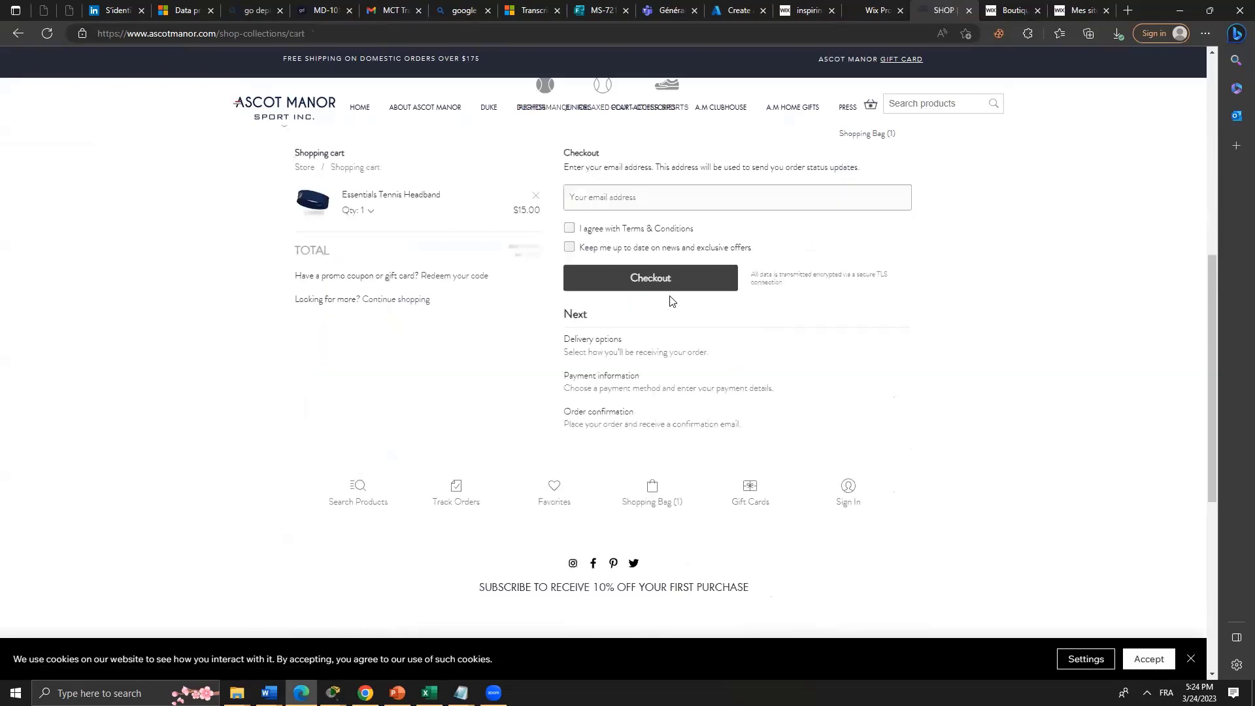
{"action": "left_click", "coordinate": [614, 191]}
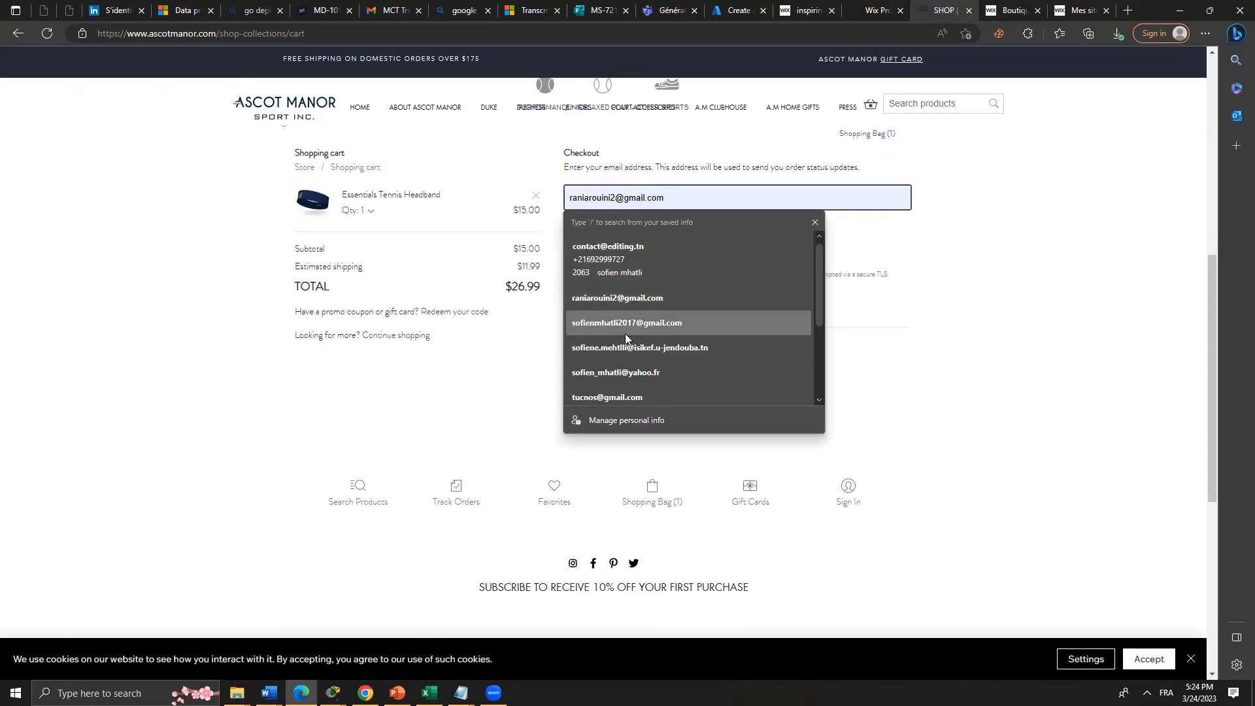
{"action": "left_click", "coordinate": [625, 334]}
{"action": "left_click", "coordinate": [603, 229]}
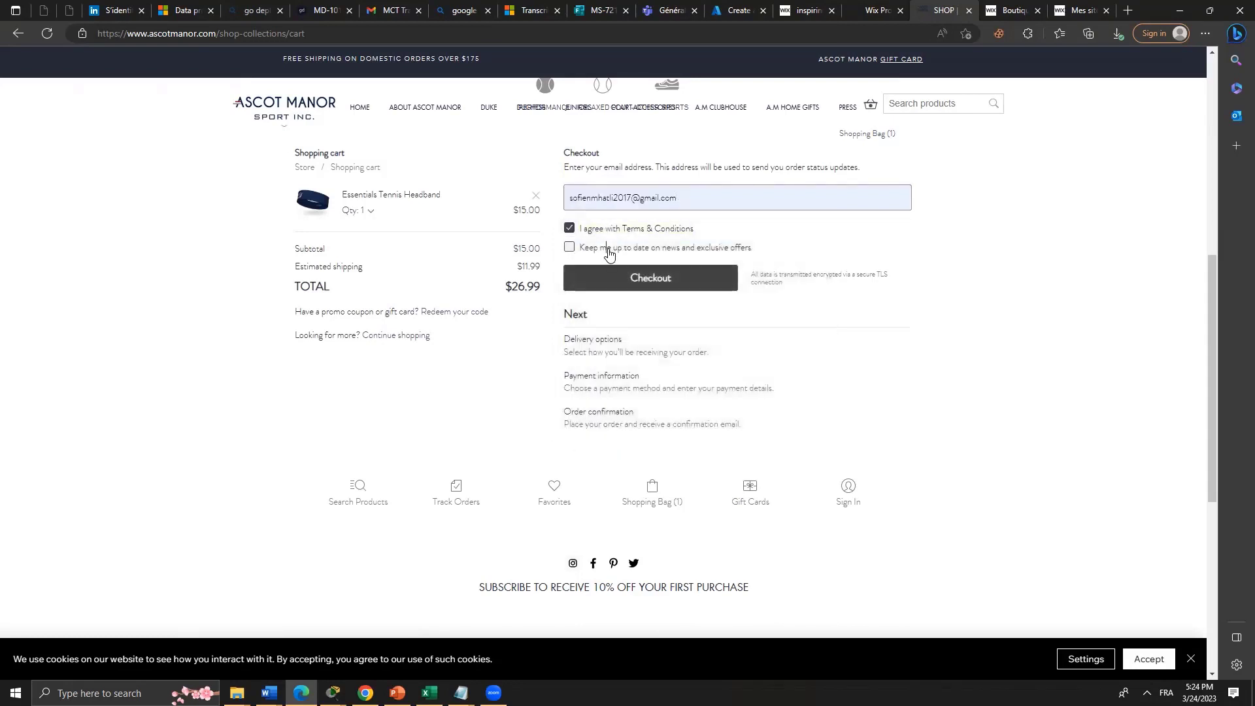
{"action": "left_click", "coordinate": [606, 248]}
{"action": "left_click", "coordinate": [707, 286]}
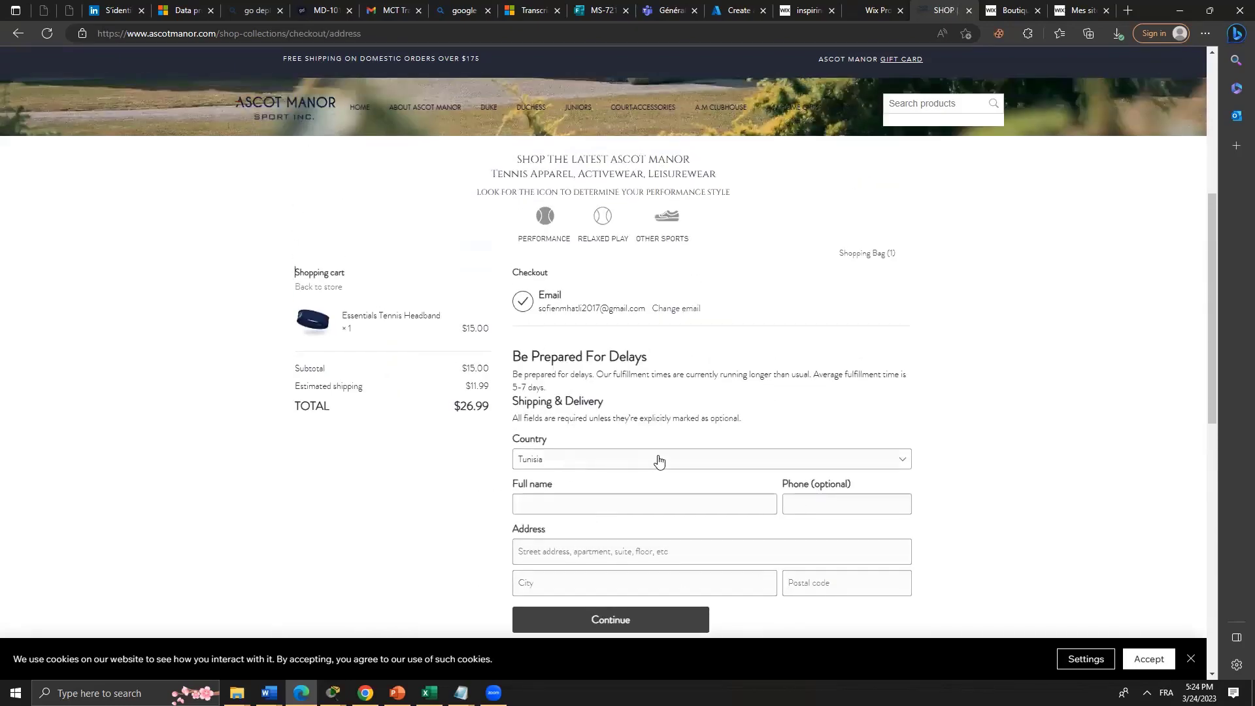
{"action": "scroll", "coordinate": [659, 459], "scroll_direction": "down", "scroll_amount": 10}
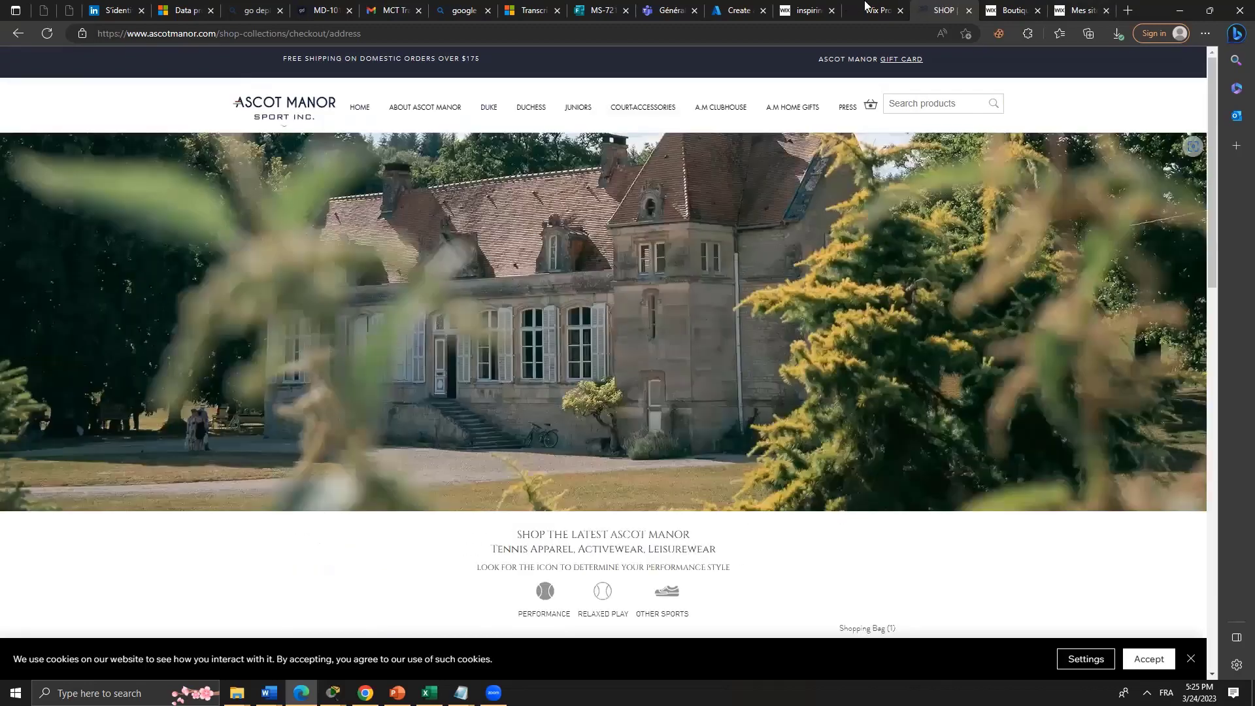
{"action": "left_click", "coordinate": [865, 8]}
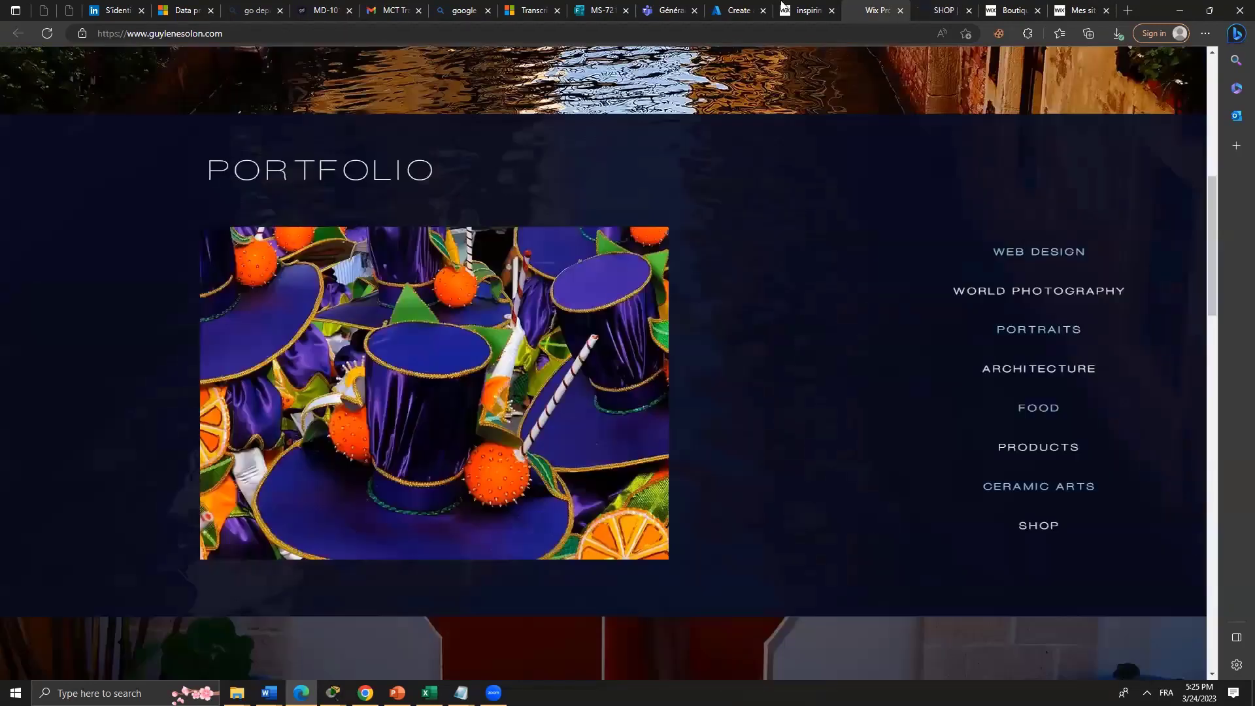
Go back from the inspiring websites tab to the empty Mes sites dashboard.
{"action": "left_click", "coordinate": [782, 7]}
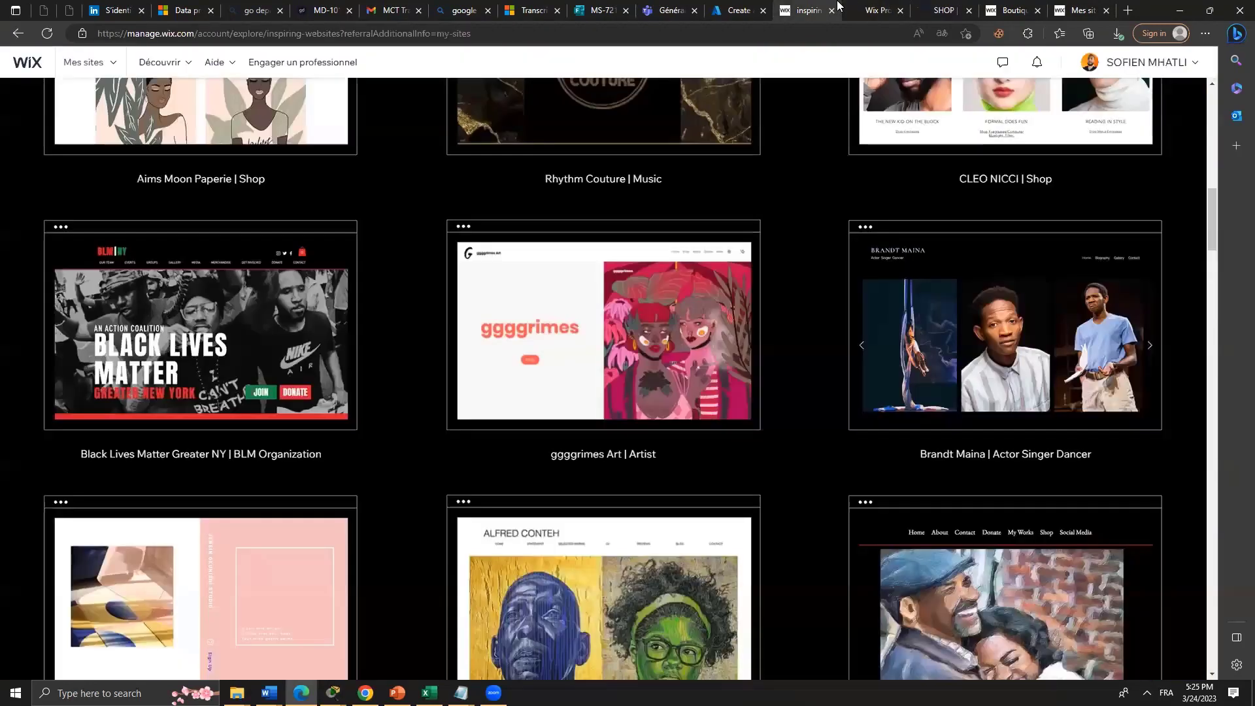
{"action": "scroll", "coordinate": [936, 319], "scroll_direction": "up", "scroll_amount": 10}
{"action": "left_click", "coordinate": [737, 11]}
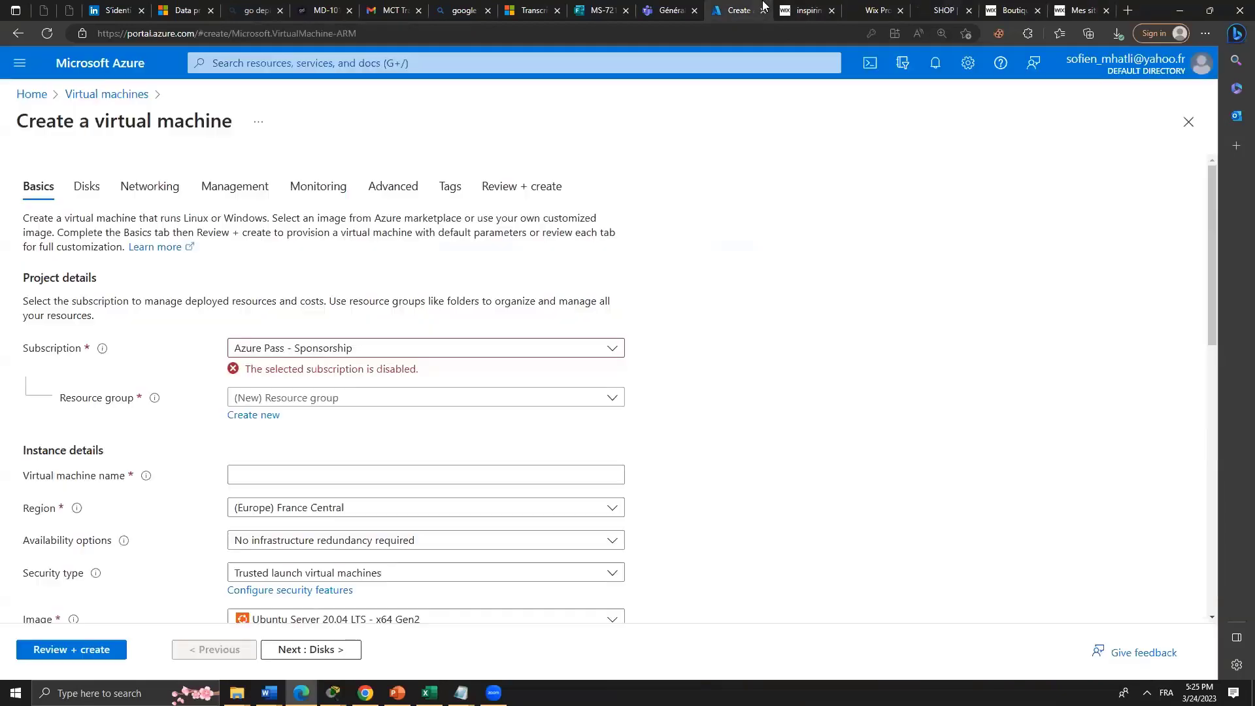
{"action": "left_click", "coordinate": [824, 6]}
{"action": "left_click", "coordinate": [18, 33]}
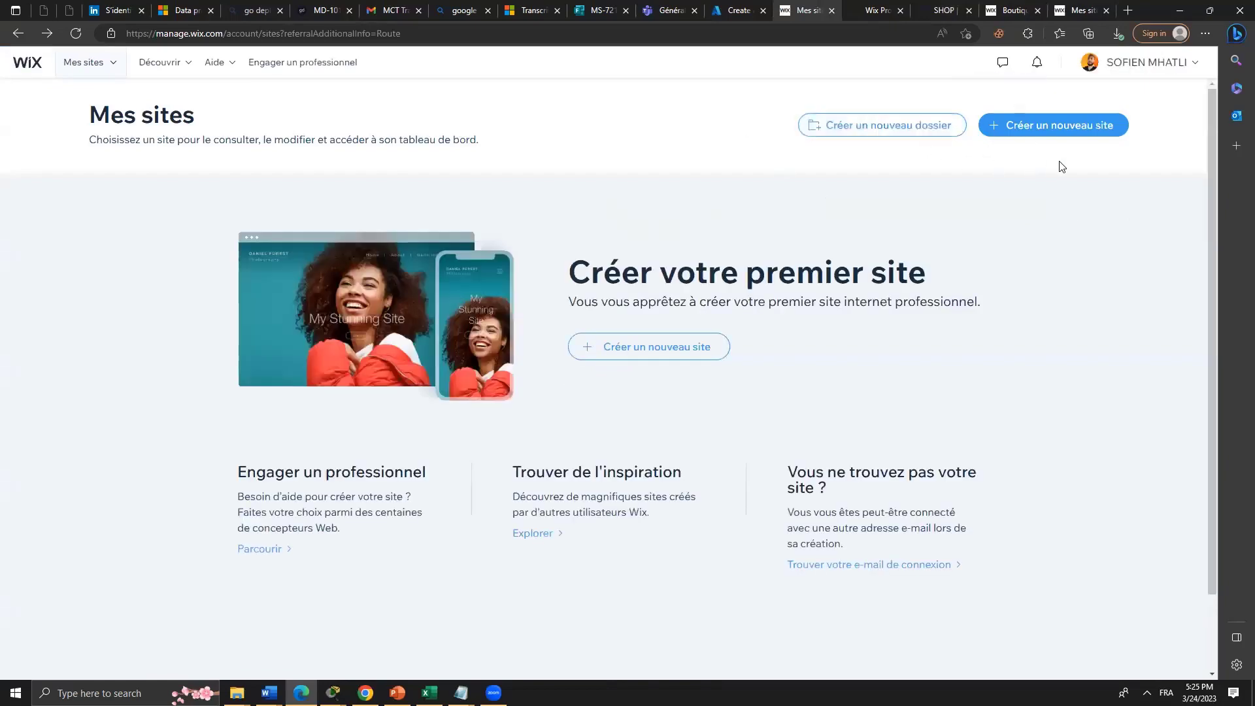
Start a new Wix site and close the portfolio, Ascot Manor, App Market and old Mes sites tabs.
{"action": "left_click", "coordinate": [1059, 126]}
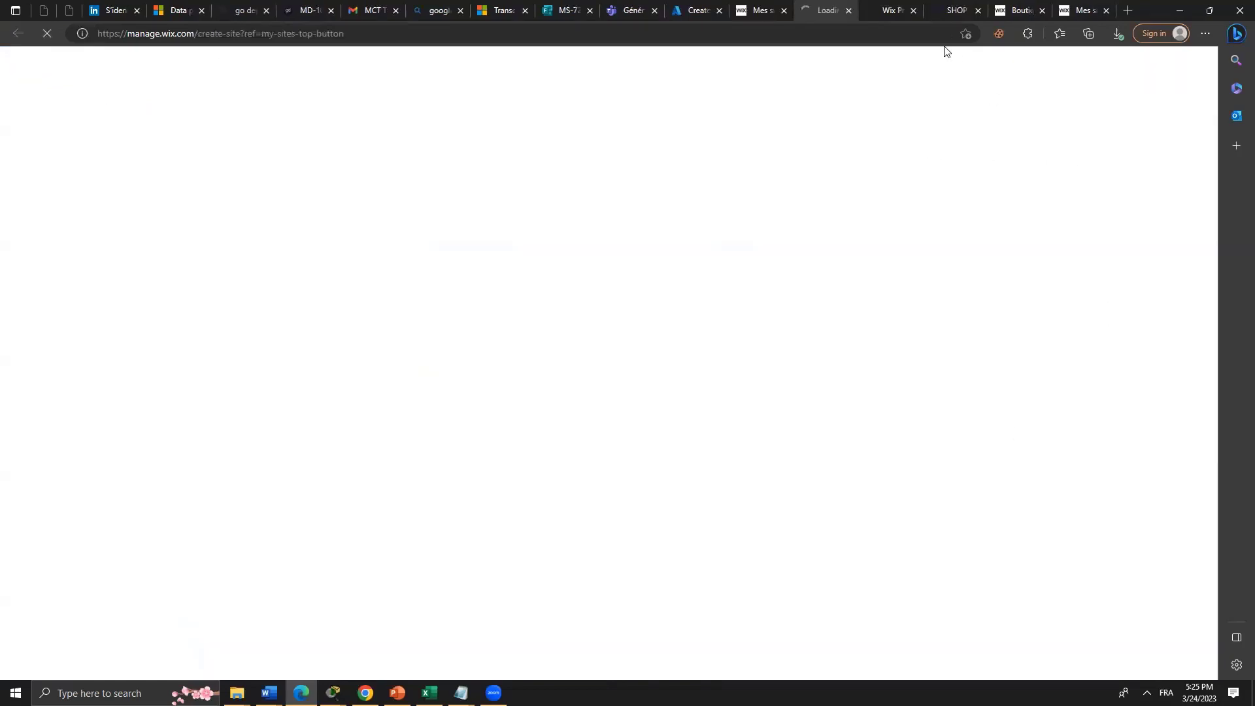
{"action": "left_click", "coordinate": [904, 8]}
{"action": "left_click", "coordinate": [915, 11]}
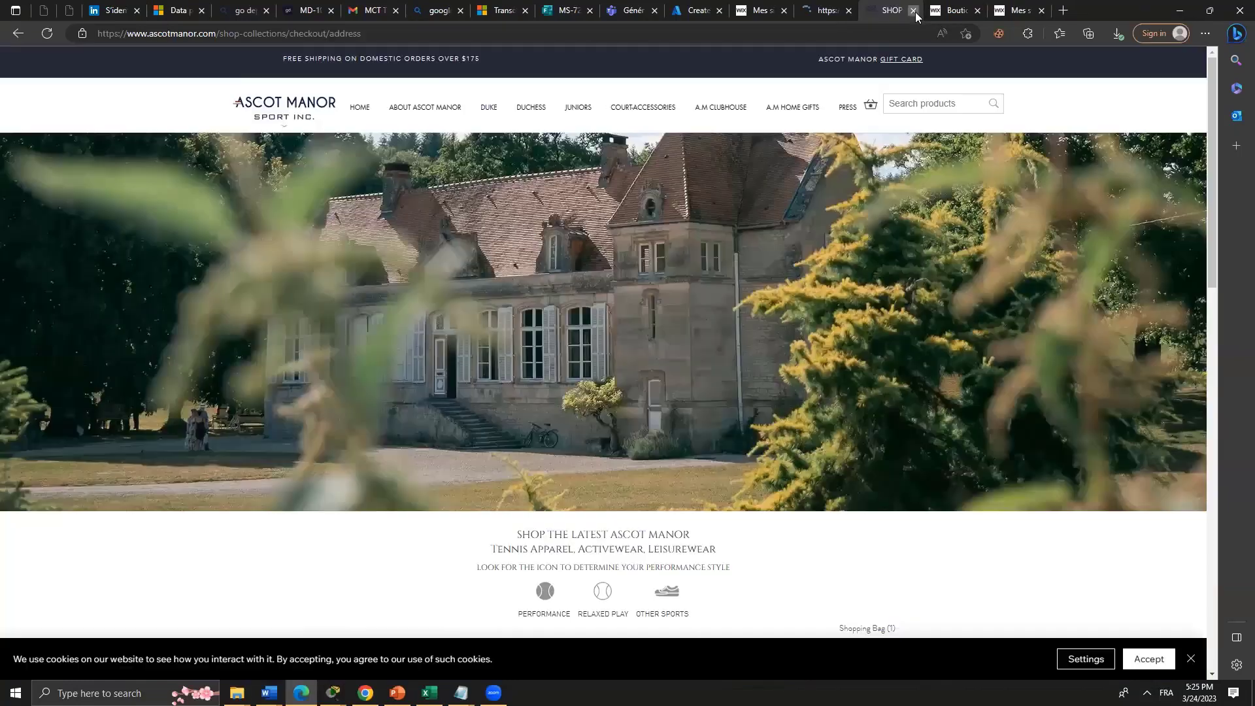
{"action": "left_click", "coordinate": [916, 12]}
{"action": "left_click", "coordinate": [916, 12]}
{"action": "left_click", "coordinate": [915, 11]}
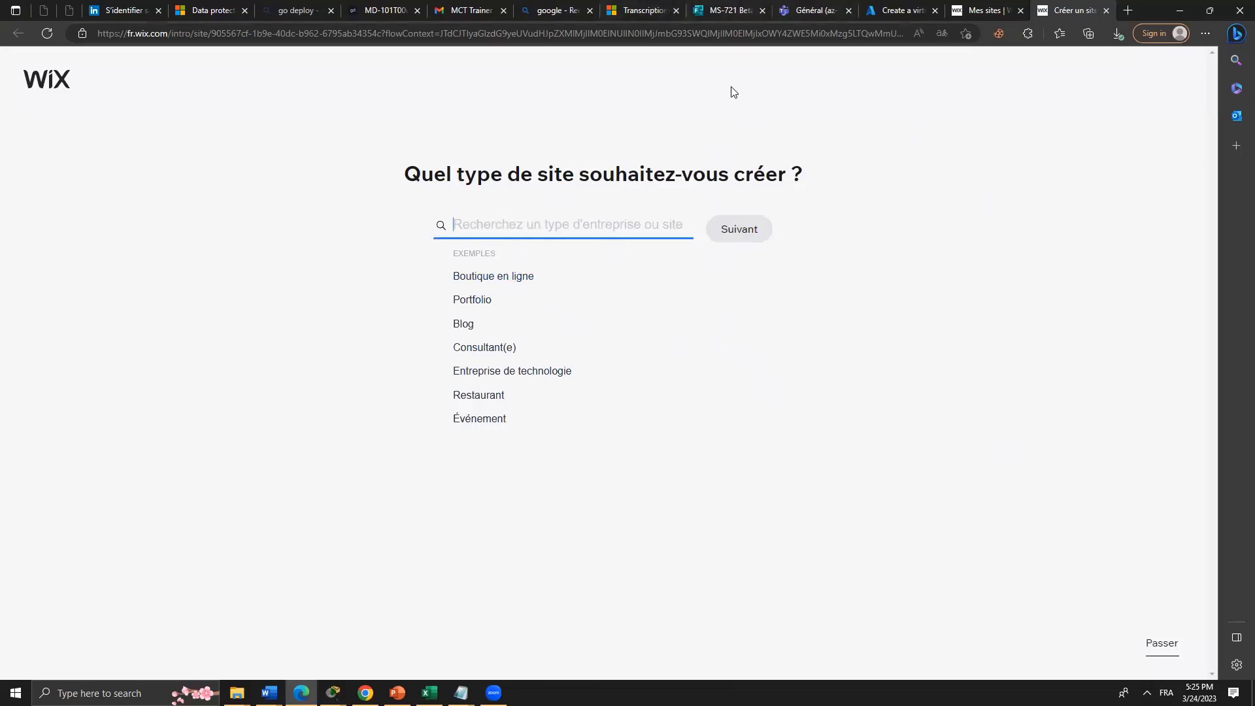
Choose 'Boutique de camping en ligne' as the site type and continue to the shop name step.
{"action": "left_click", "coordinate": [504, 284]}
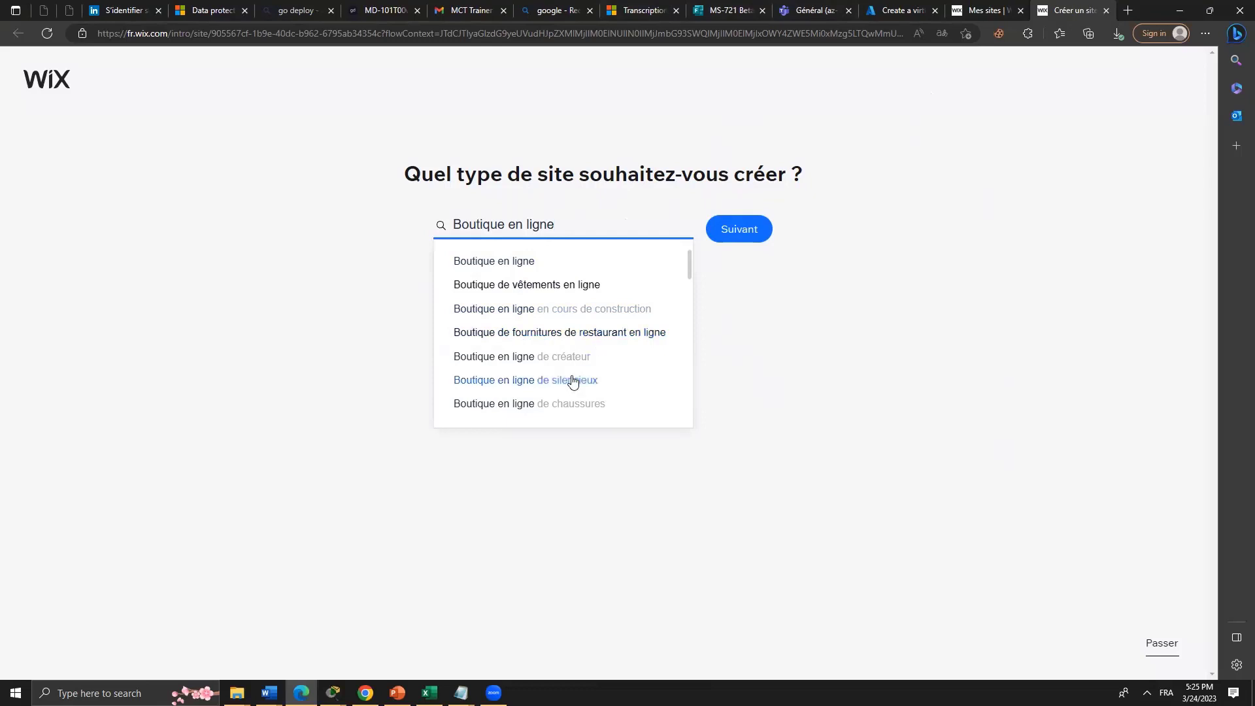
{"action": "scroll", "coordinate": [573, 381], "scroll_direction": "down", "scroll_amount": 1}
{"action": "scroll", "coordinate": [575, 383], "scroll_direction": "down", "scroll_amount": 1}
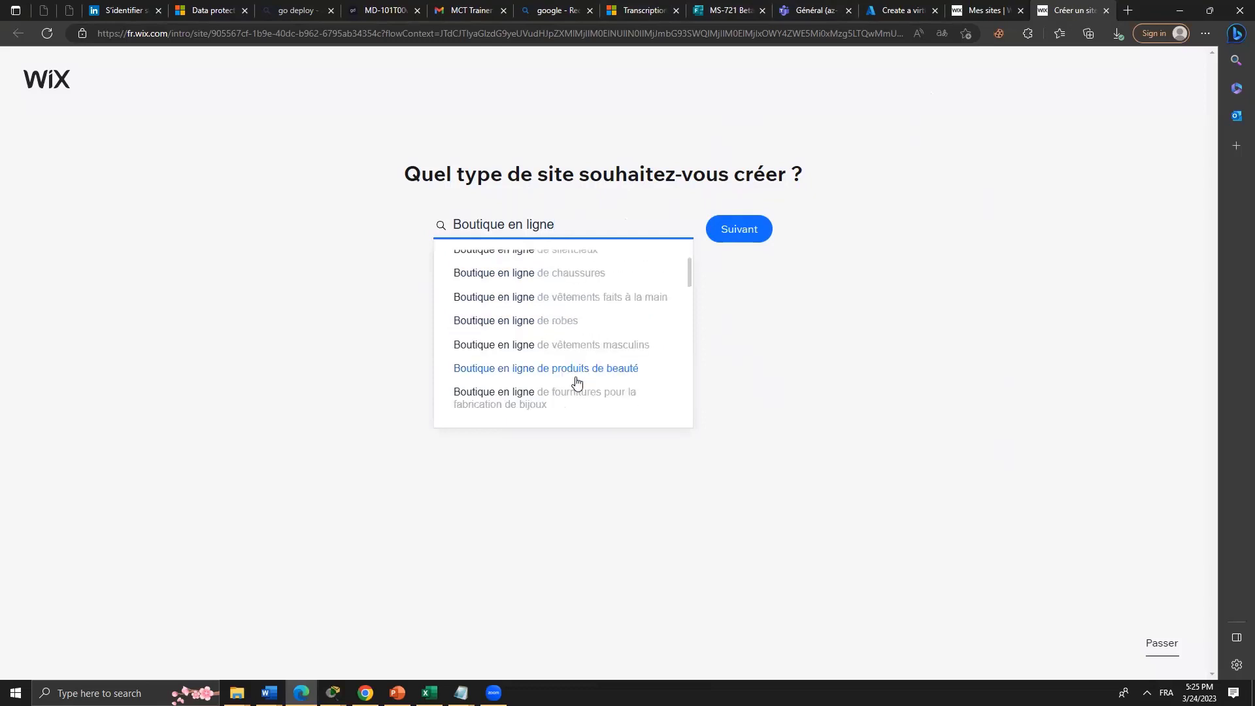
{"action": "scroll", "coordinate": [576, 383], "scroll_direction": "down", "scroll_amount": 1}
{"action": "scroll", "coordinate": [575, 384], "scroll_direction": "down", "scroll_amount": 3}
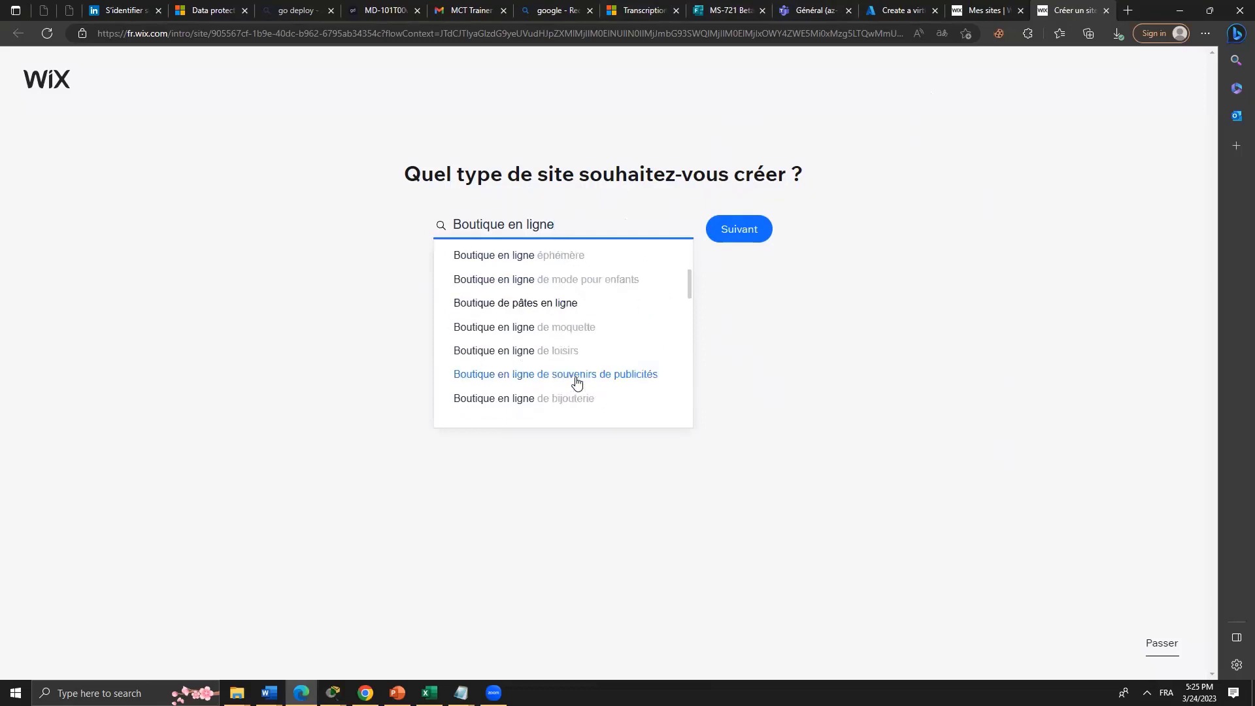
{"action": "scroll", "coordinate": [599, 370], "scroll_direction": "down", "scroll_amount": 3}
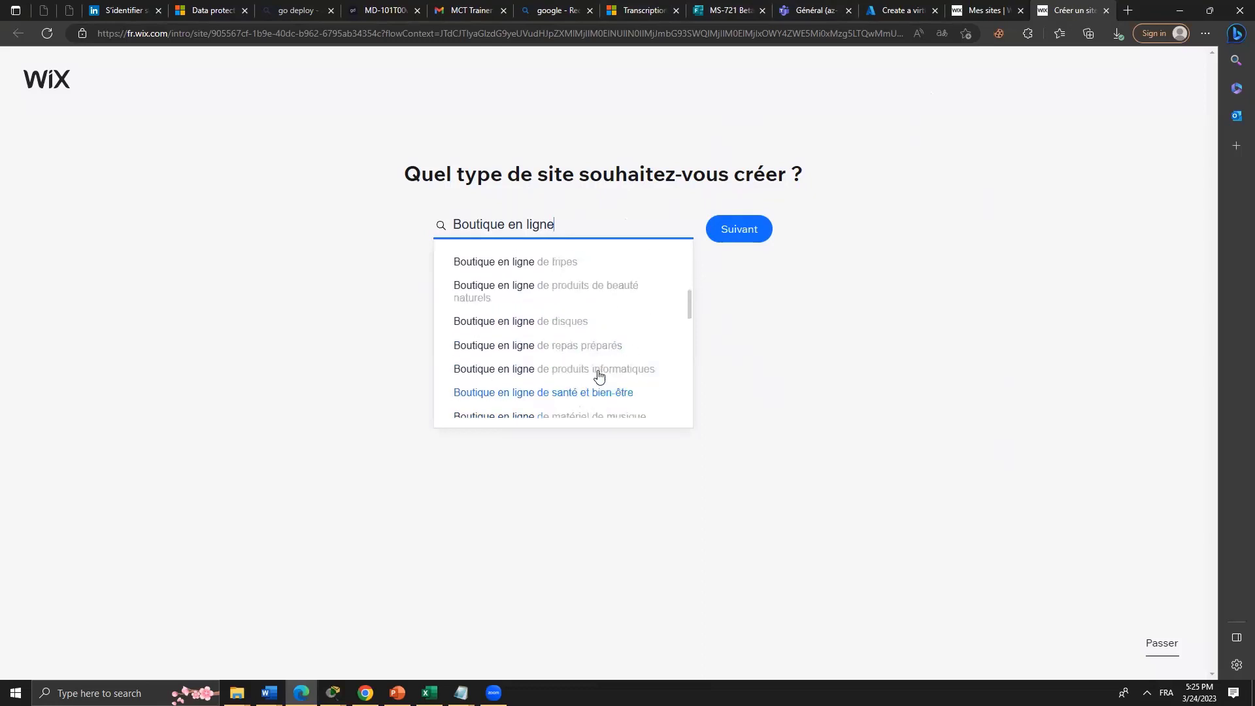
{"action": "scroll", "coordinate": [599, 358], "scroll_direction": "down", "scroll_amount": 3}
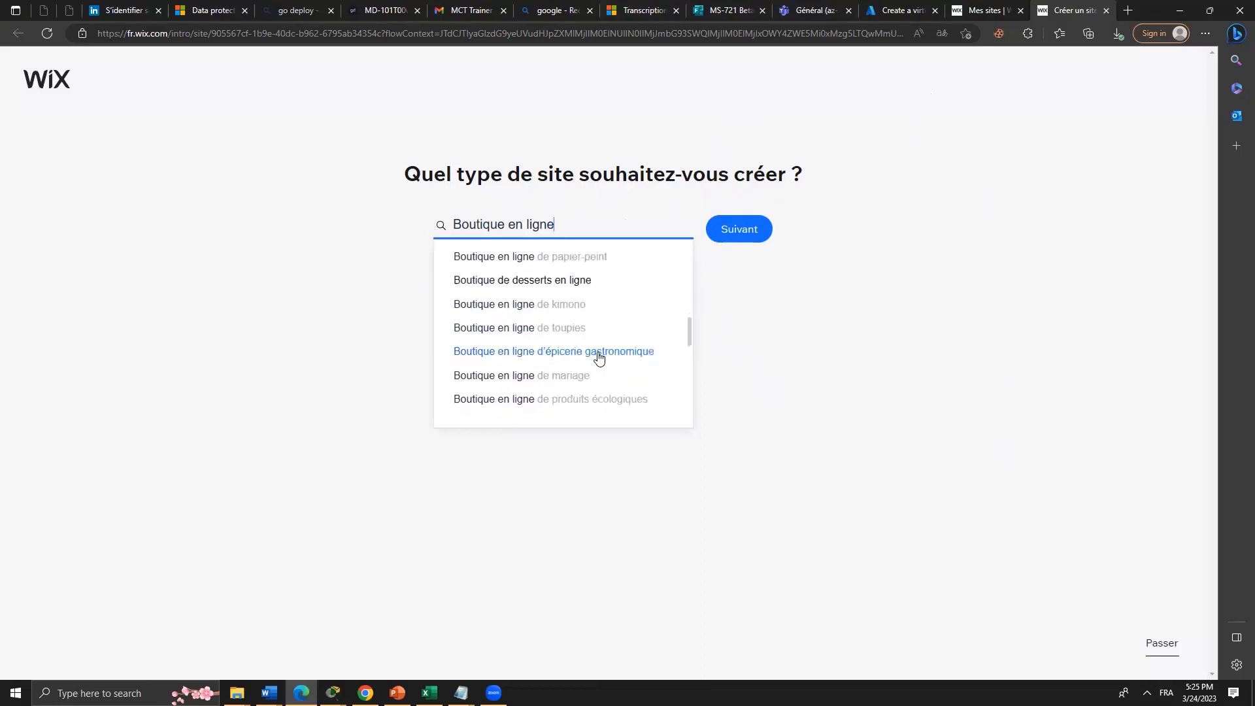
{"action": "scroll", "coordinate": [597, 328], "scroll_direction": "up", "scroll_amount": 1}
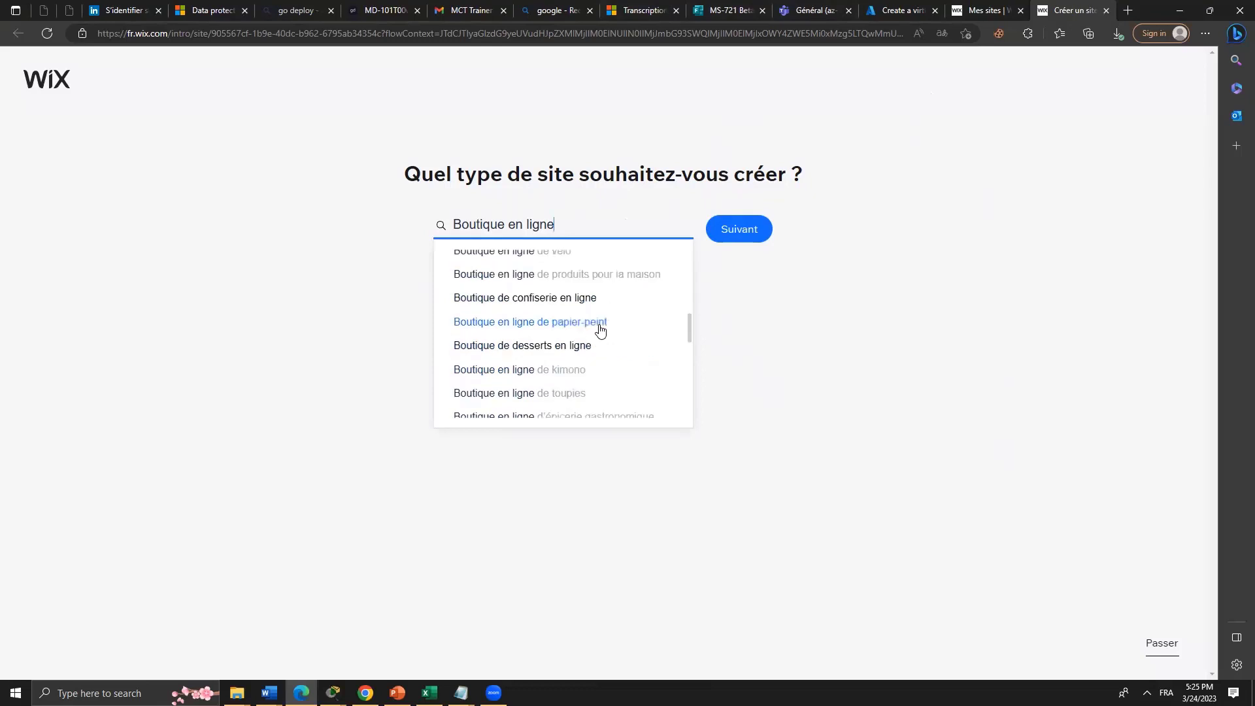
{"action": "scroll", "coordinate": [601, 305], "scroll_direction": "down", "scroll_amount": 3}
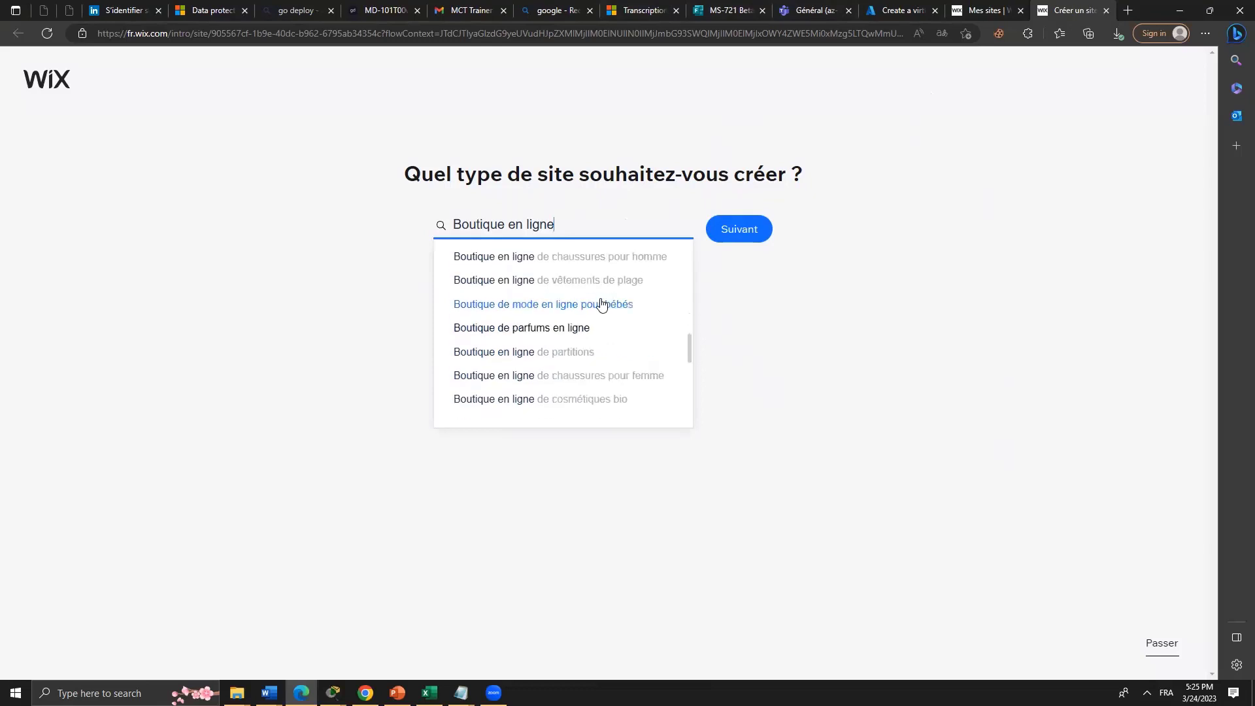
{"action": "scroll", "coordinate": [601, 305], "scroll_direction": "down", "scroll_amount": 3}
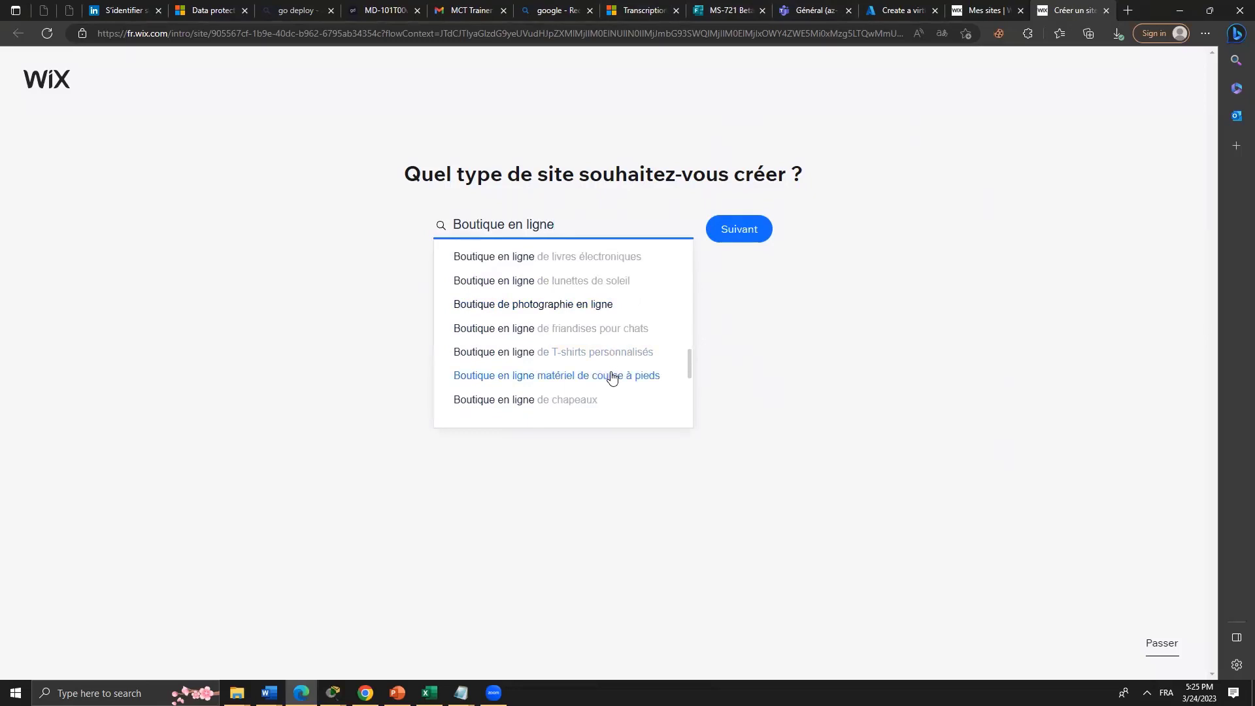
{"action": "scroll", "coordinate": [612, 377], "scroll_direction": "down", "scroll_amount": 5}
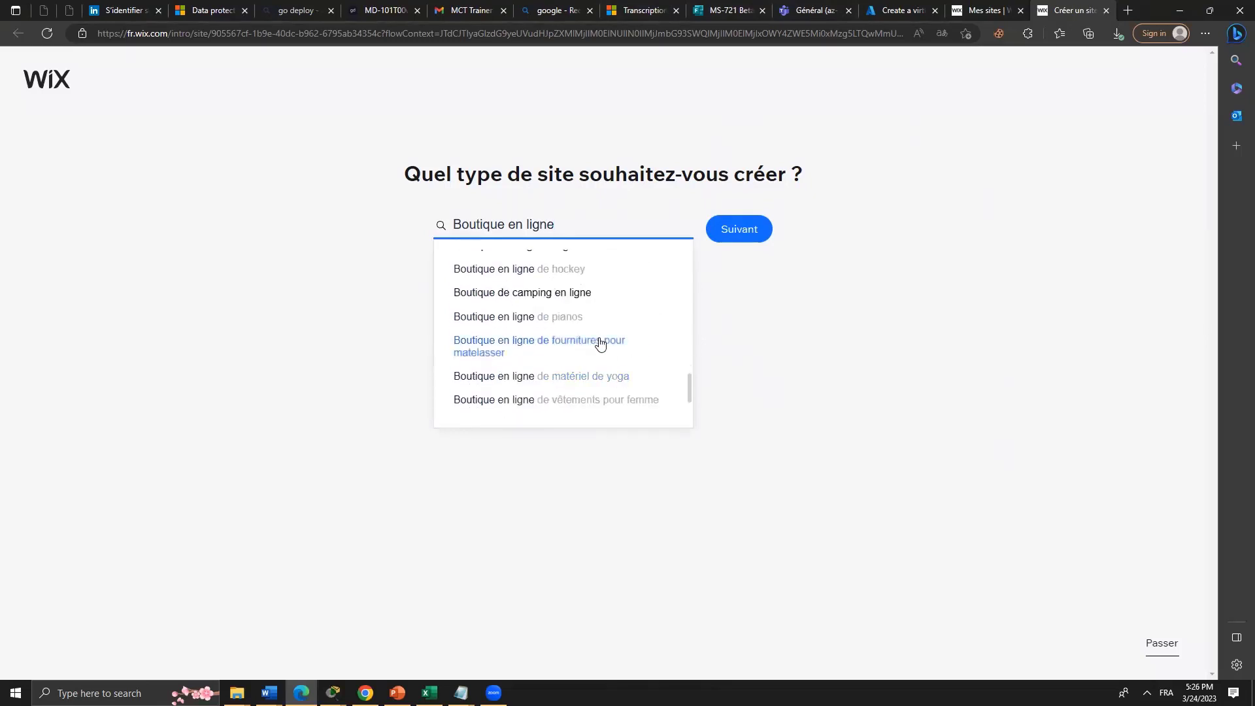
{"action": "left_click", "coordinate": [578, 298]}
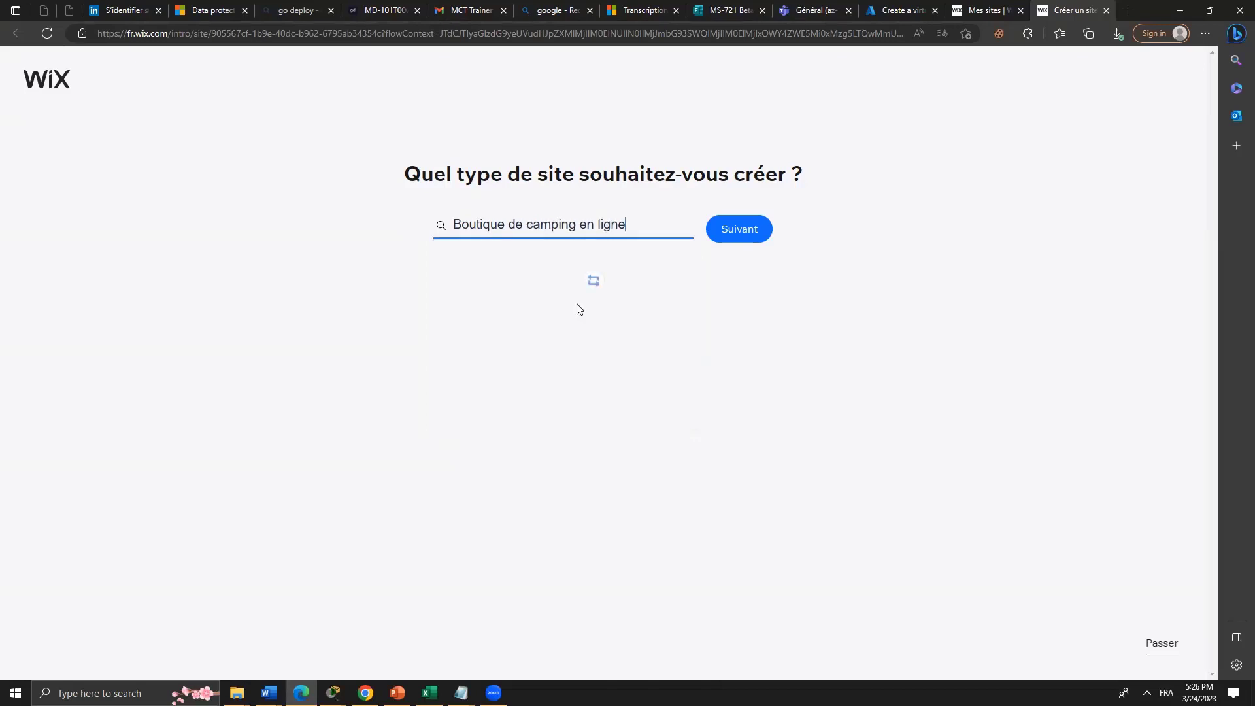
{"action": "left_click", "coordinate": [751, 238]}
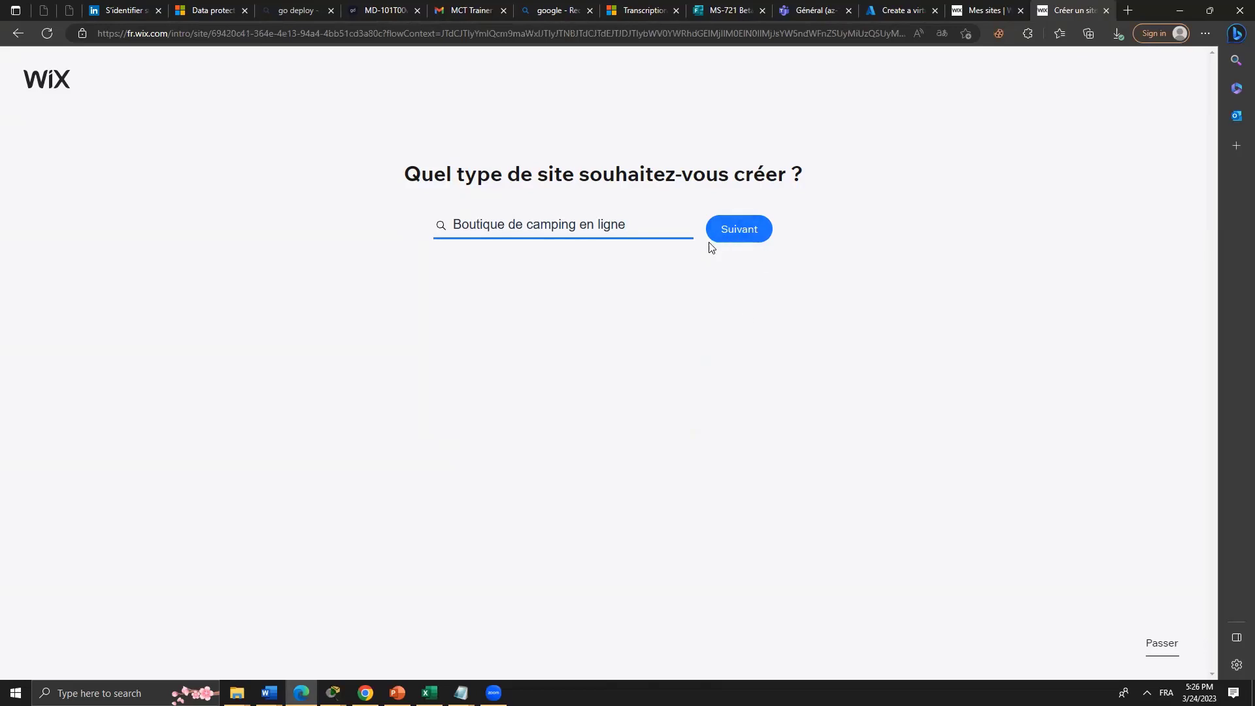
{"action": "left_click", "coordinate": [720, 240]}
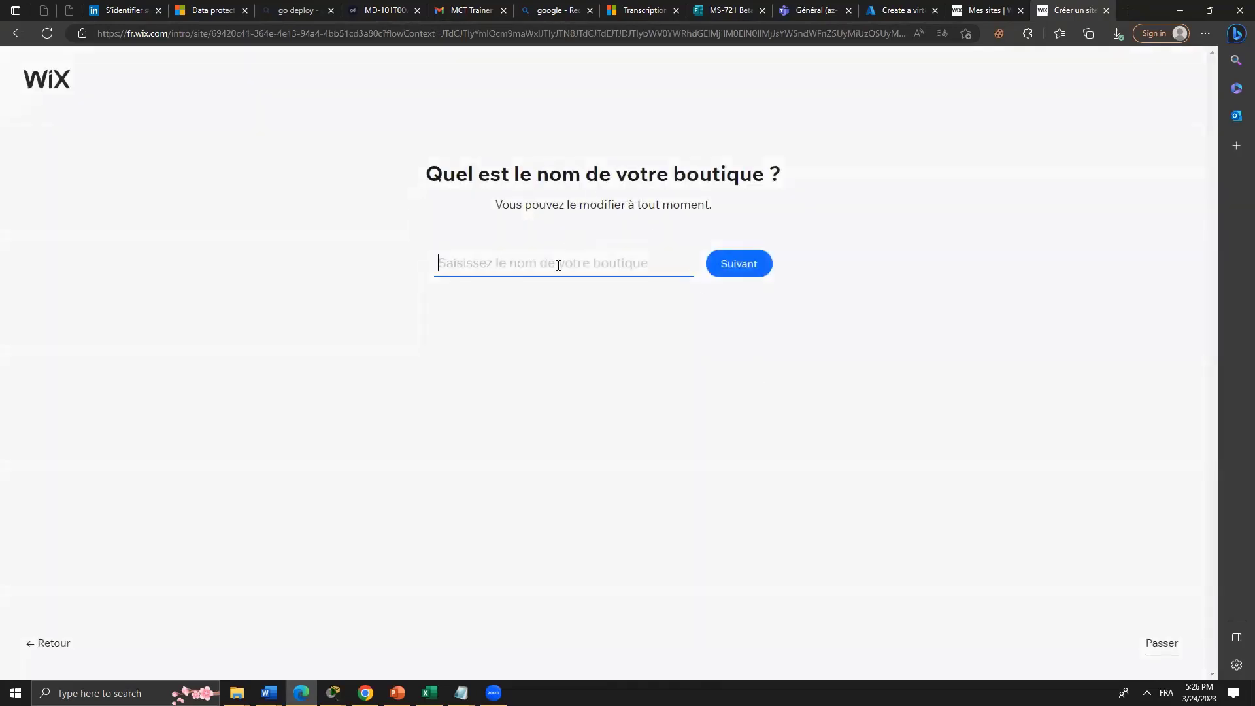
Enter 'calsse' as the shop name and continue to the features step.
{"action": "left_click", "coordinate": [558, 266]}
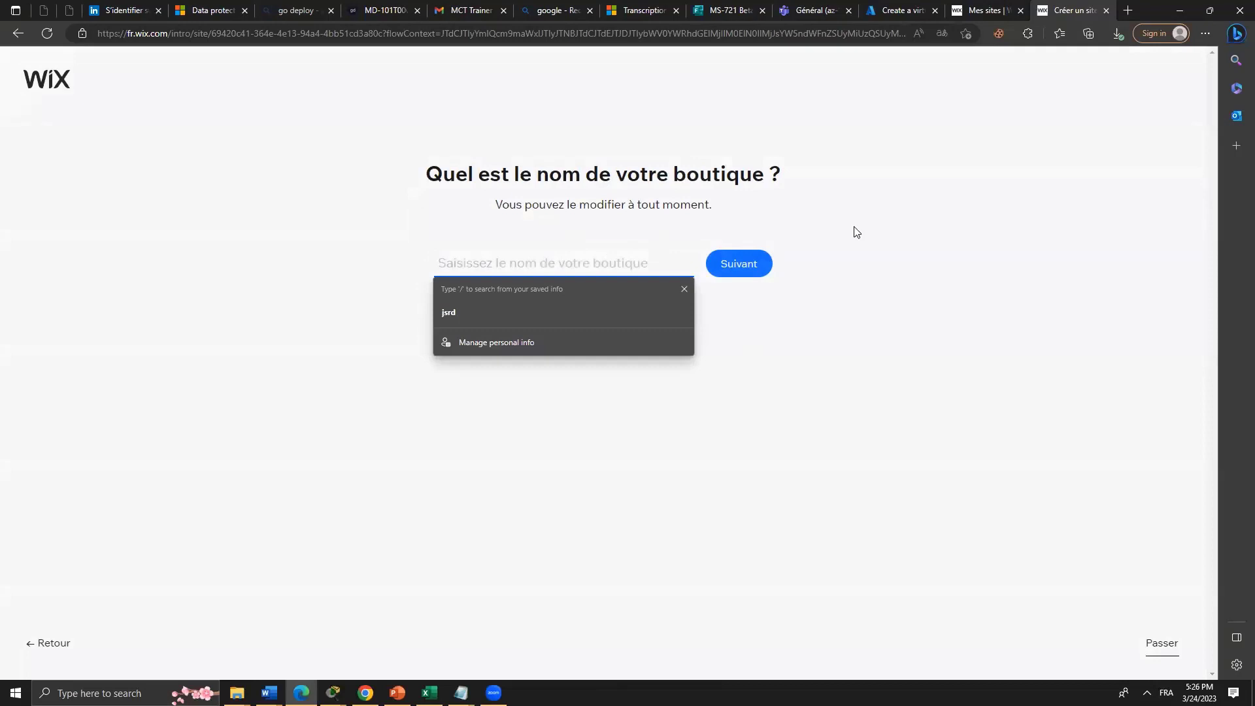
{"action": "type", "text": "calsse"}
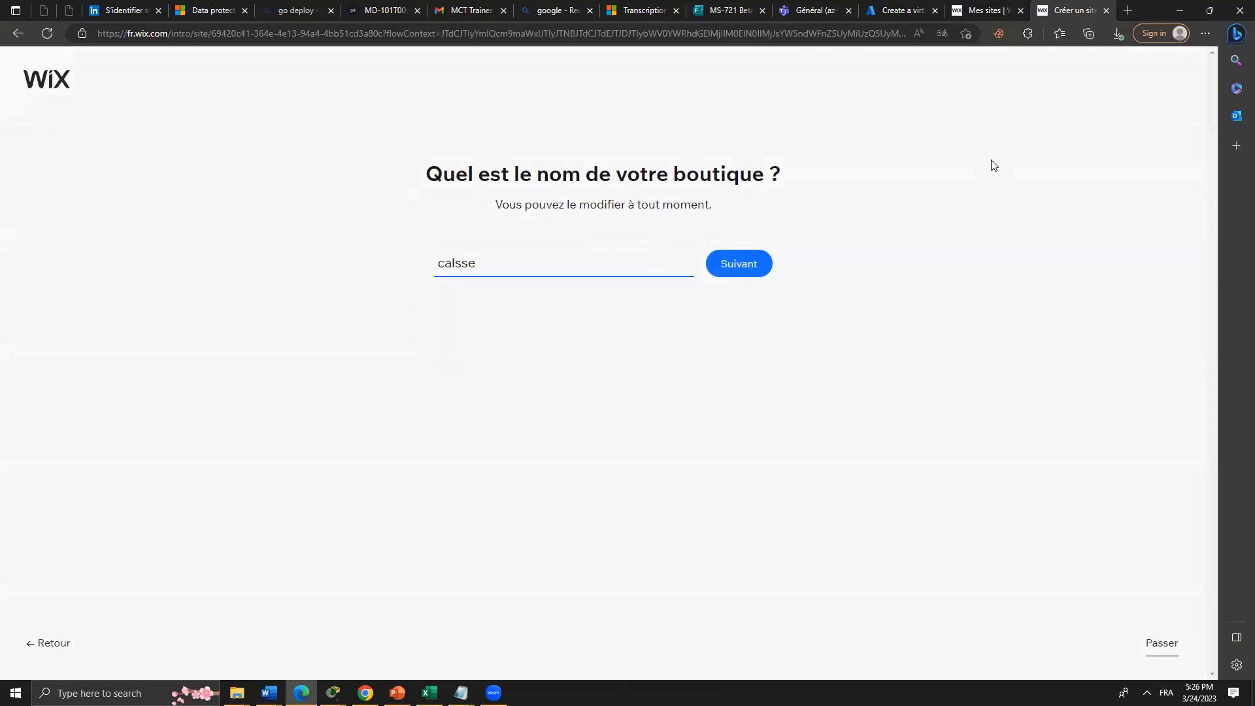
{"action": "left_click", "coordinate": [739, 271]}
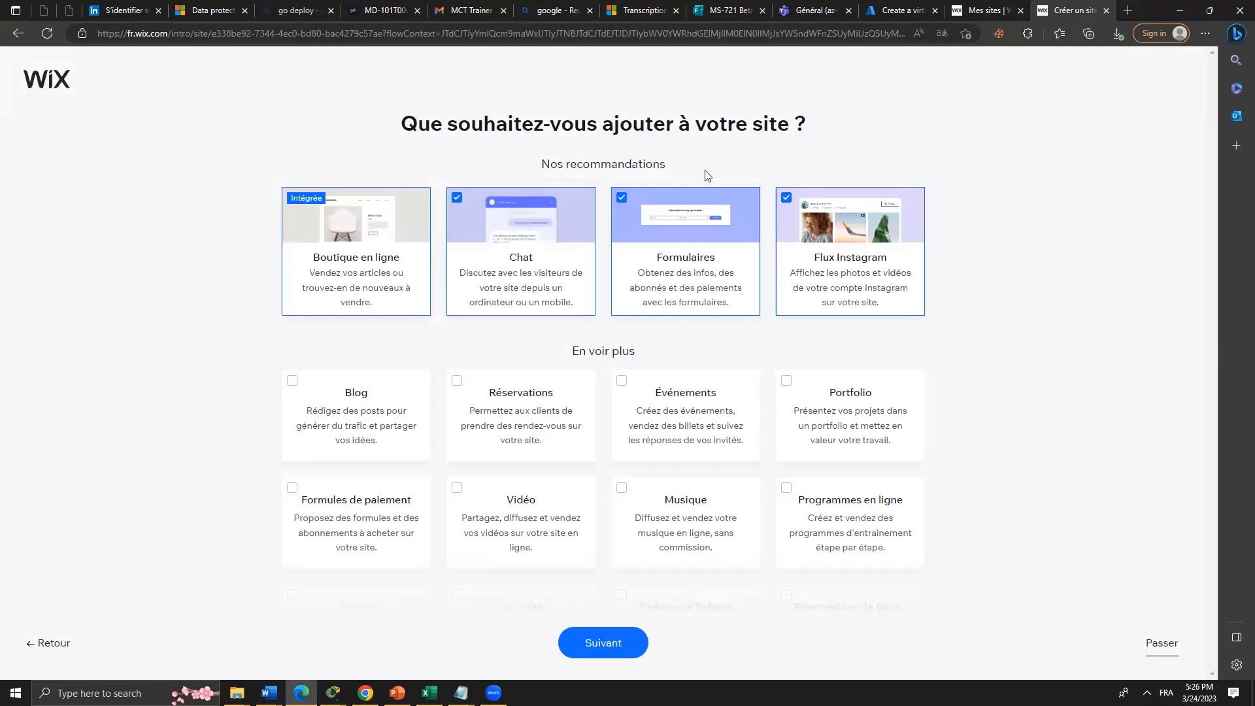
Tick the Événements, Réservations, Formules de paiement and Programmes en ligne features.
{"action": "mouse_move", "coordinate": [314, 244]}
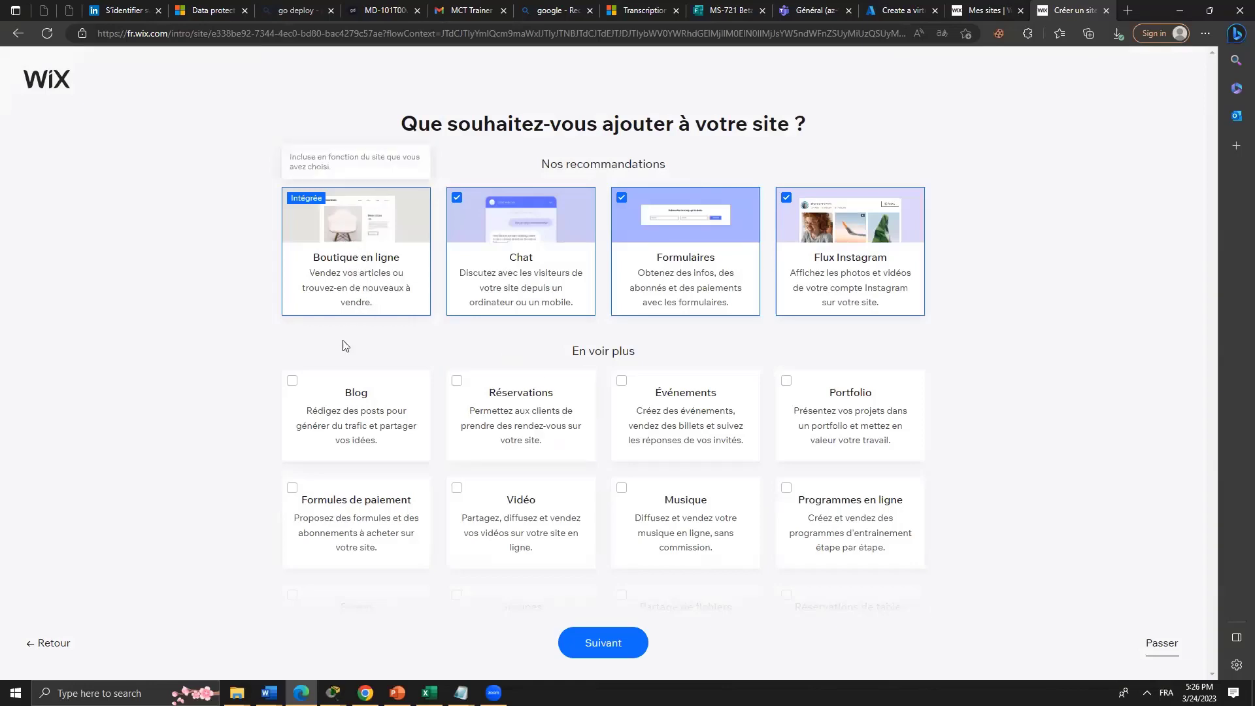
{"action": "scroll", "coordinate": [689, 444], "scroll_direction": "down", "scroll_amount": 3}
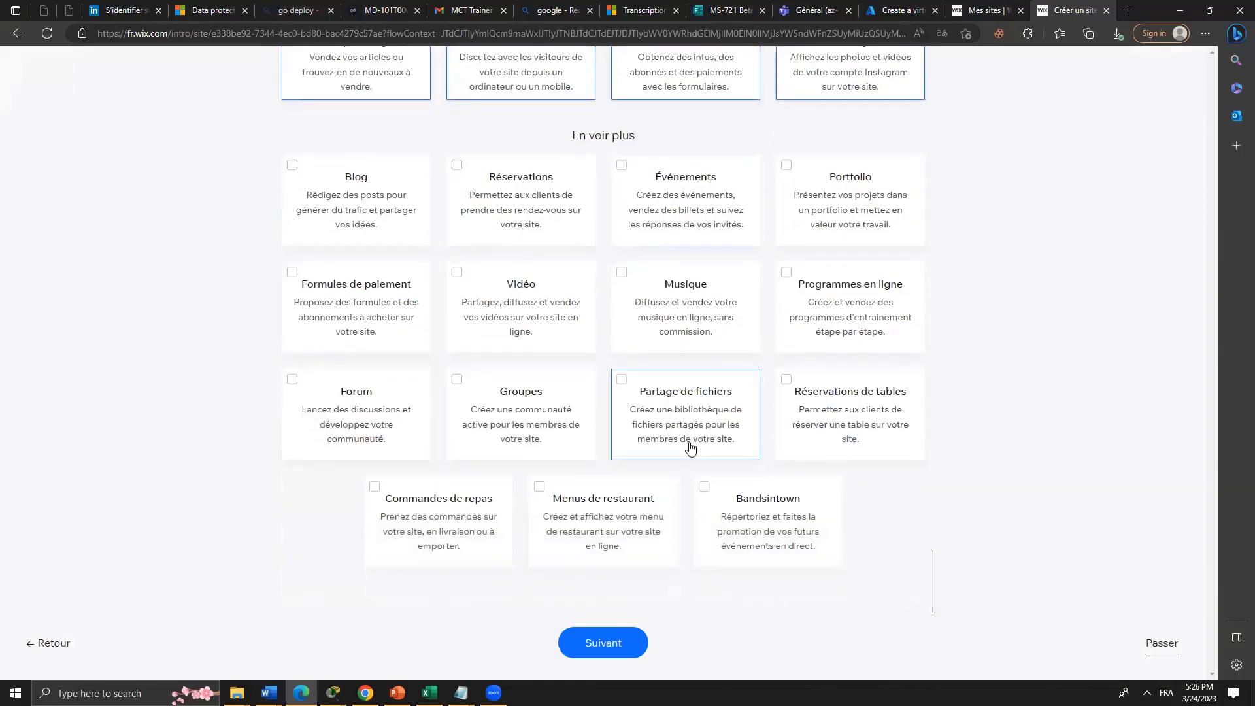
{"action": "scroll", "coordinate": [691, 442], "scroll_direction": "up", "scroll_amount": 3}
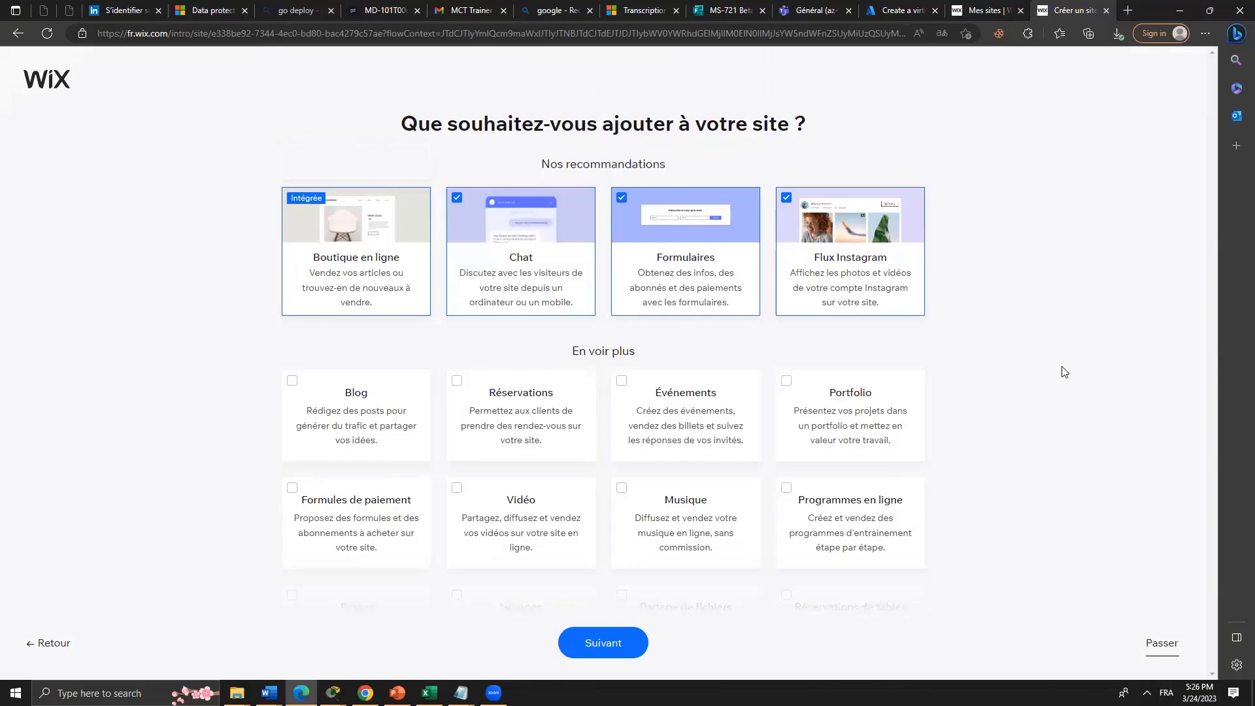
{"action": "scroll", "coordinate": [1079, 379], "scroll_direction": "down", "scroll_amount": 3}
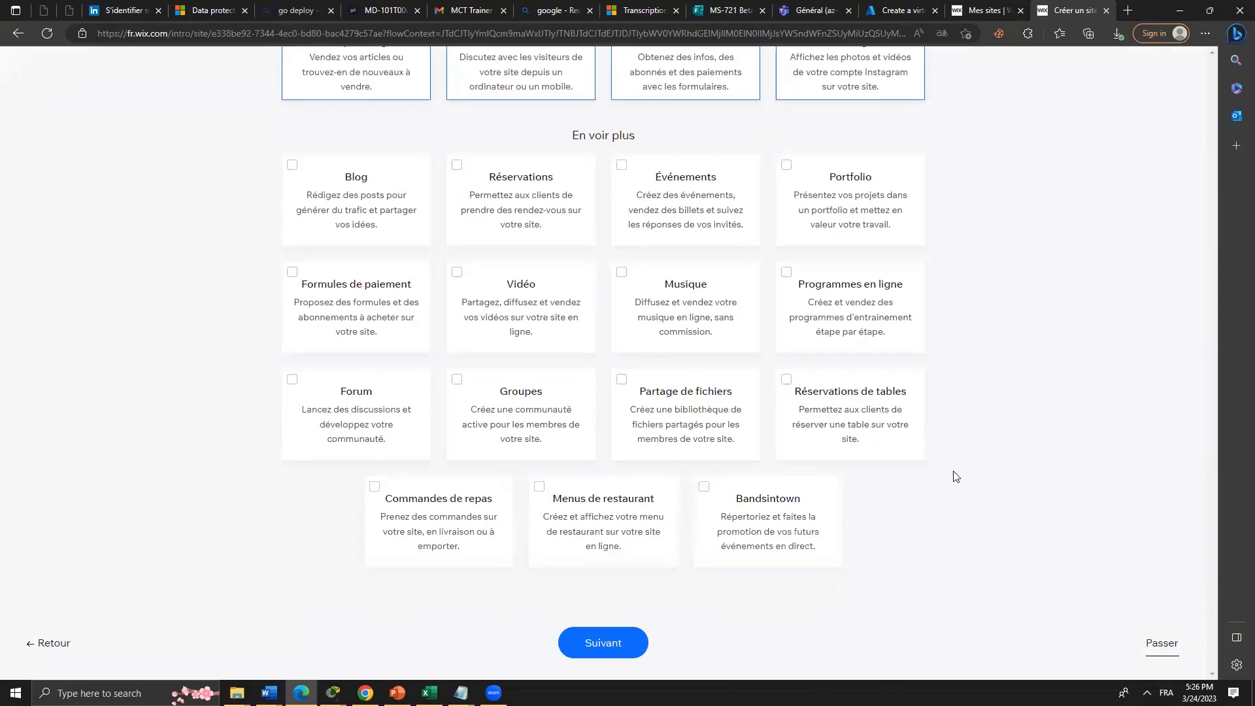
{"action": "scroll", "coordinate": [955, 476], "scroll_direction": "up", "scroll_amount": 3}
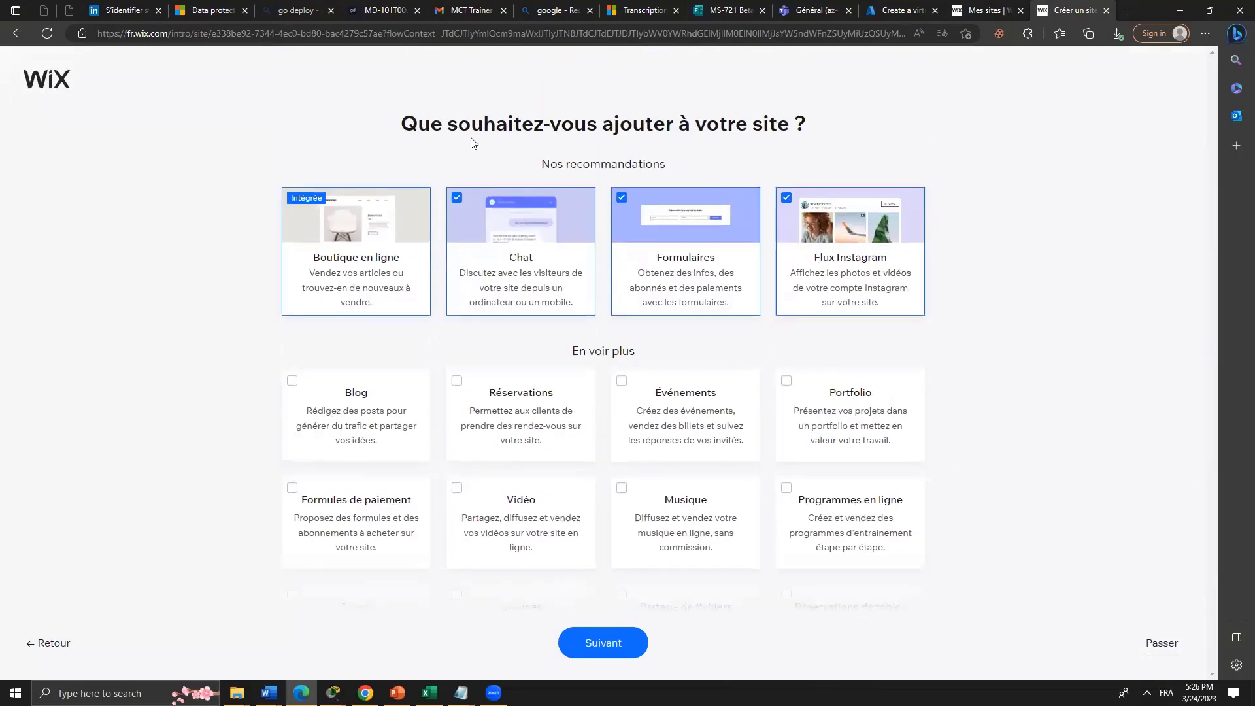
{"action": "scroll", "coordinate": [776, 252], "scroll_direction": "down", "scroll_amount": 3}
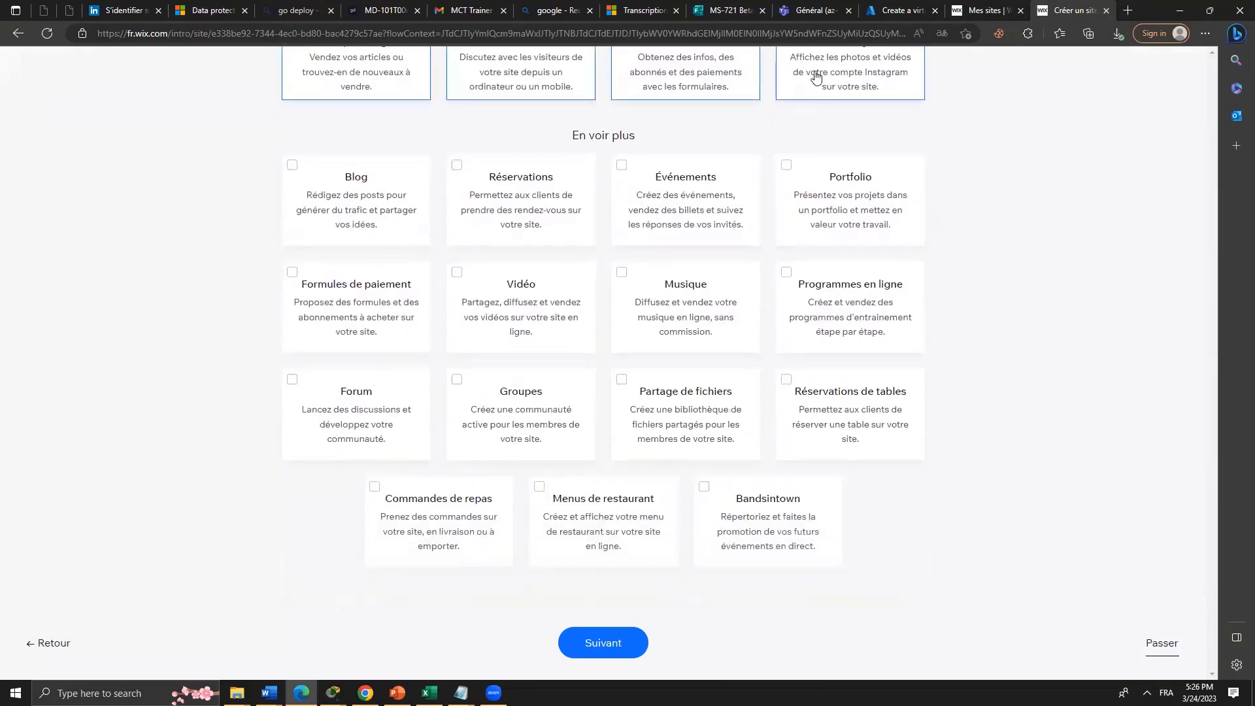
{"action": "left_click", "coordinate": [621, 166]}
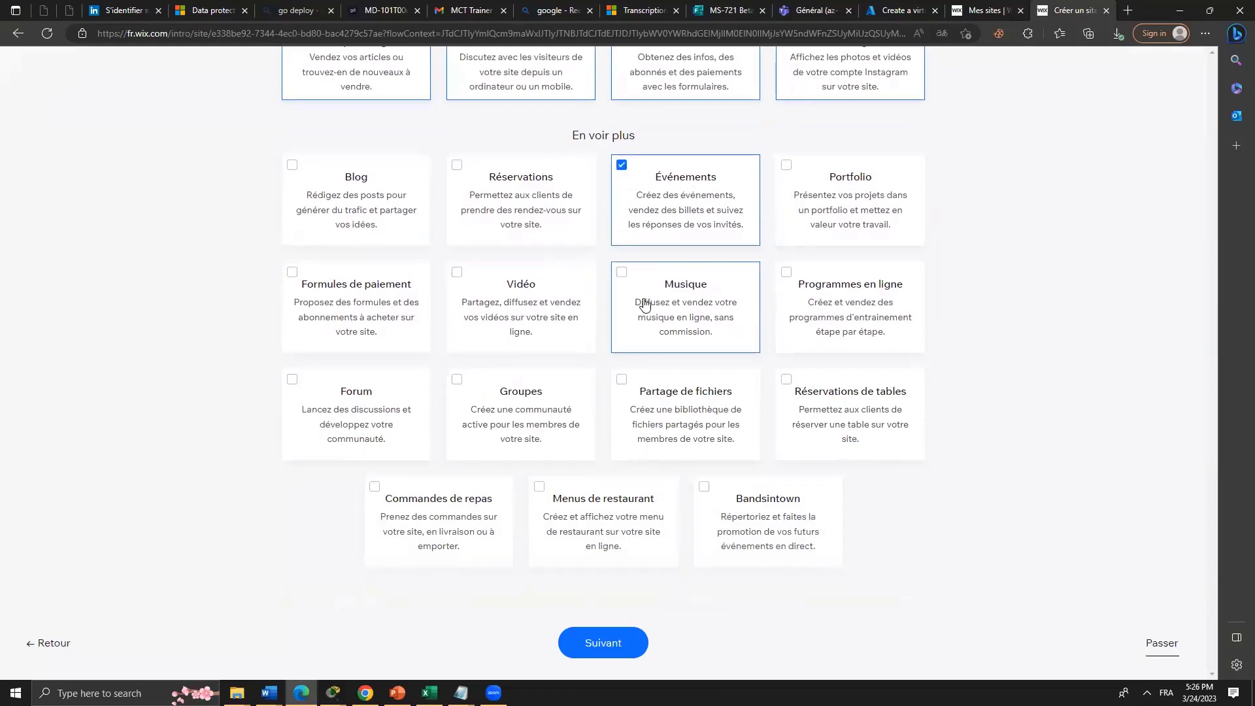
{"action": "left_click", "coordinate": [460, 170]}
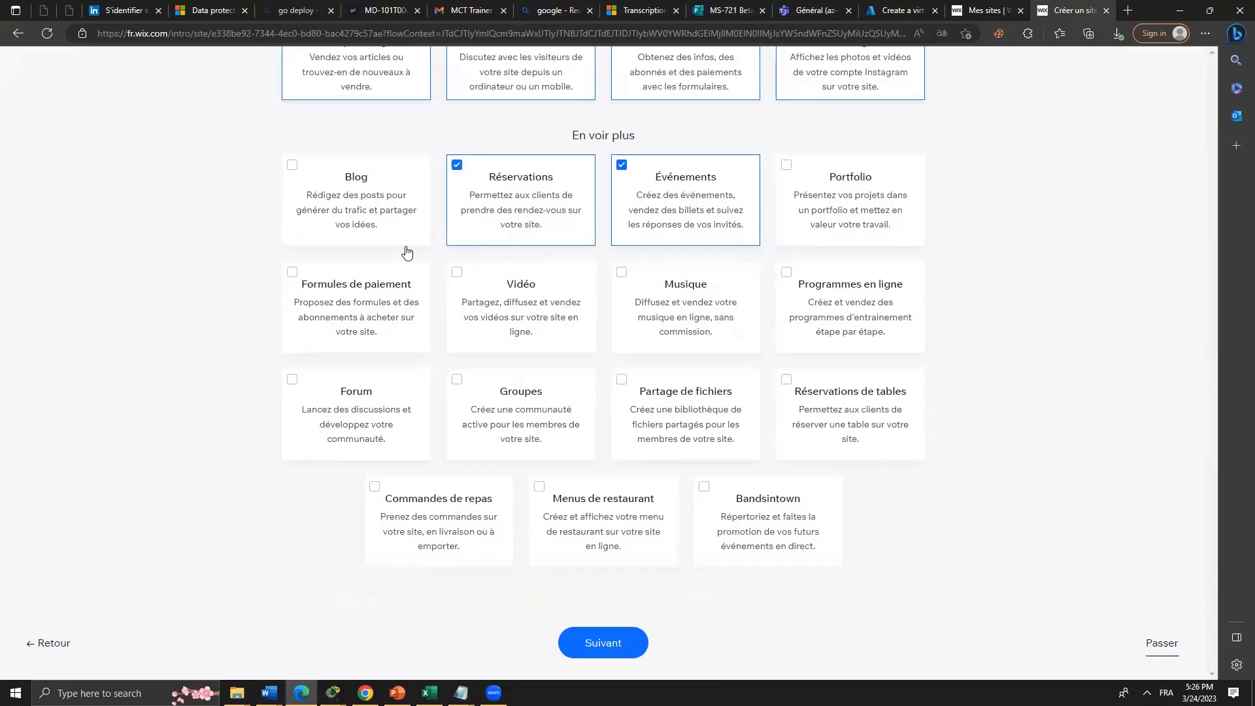
{"action": "left_click", "coordinate": [290, 274]}
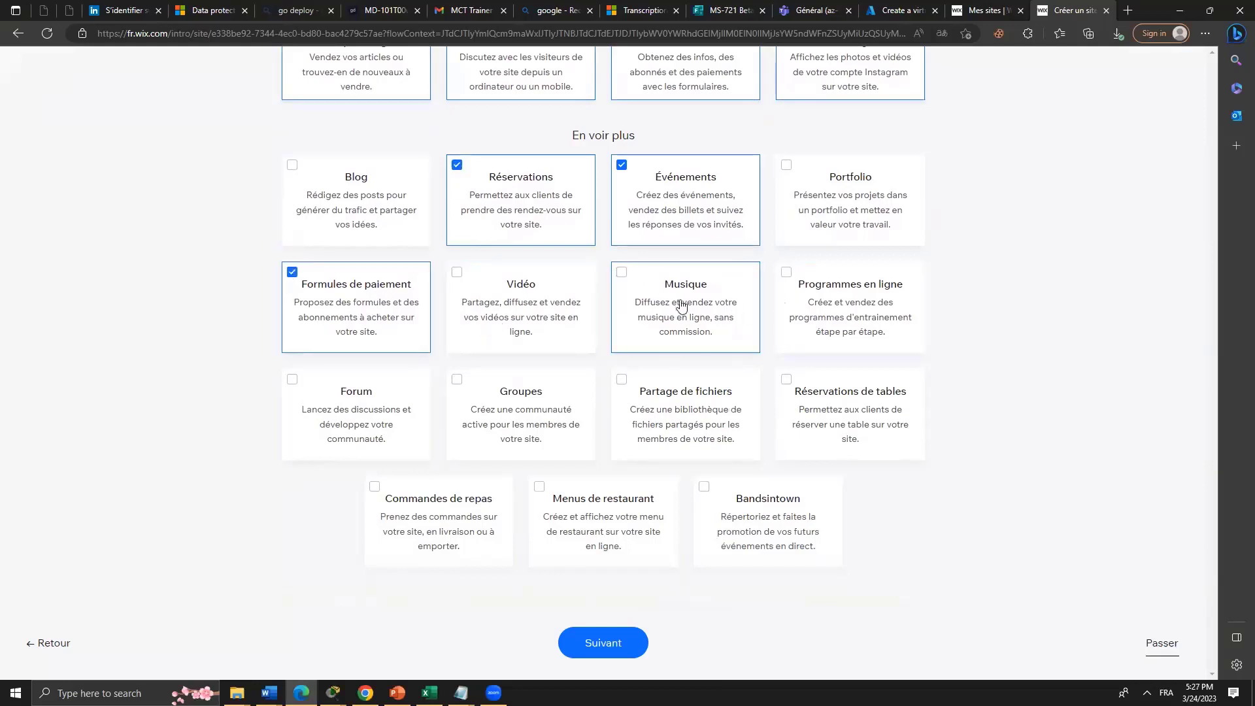
{"action": "left_click", "coordinate": [787, 290]}
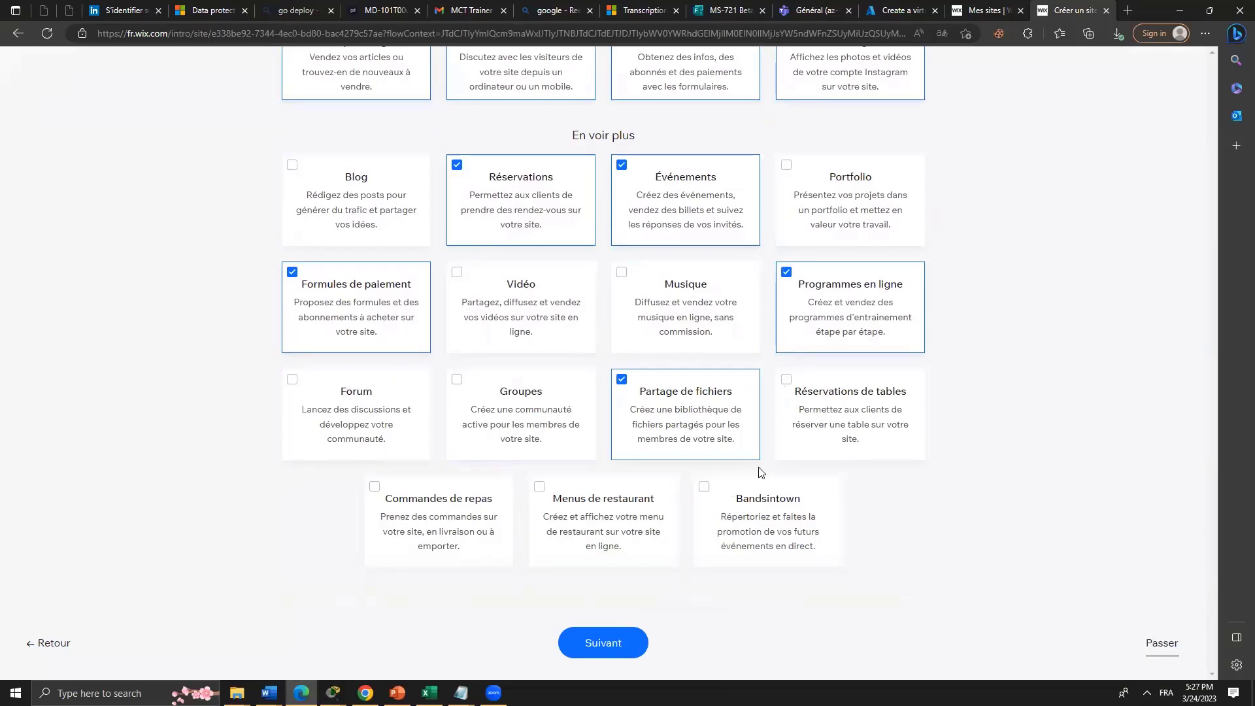
Finish the feature selection and go on to store setup.
{"action": "scroll", "coordinate": [866, 353], "scroll_direction": "up", "scroll_amount": 3}
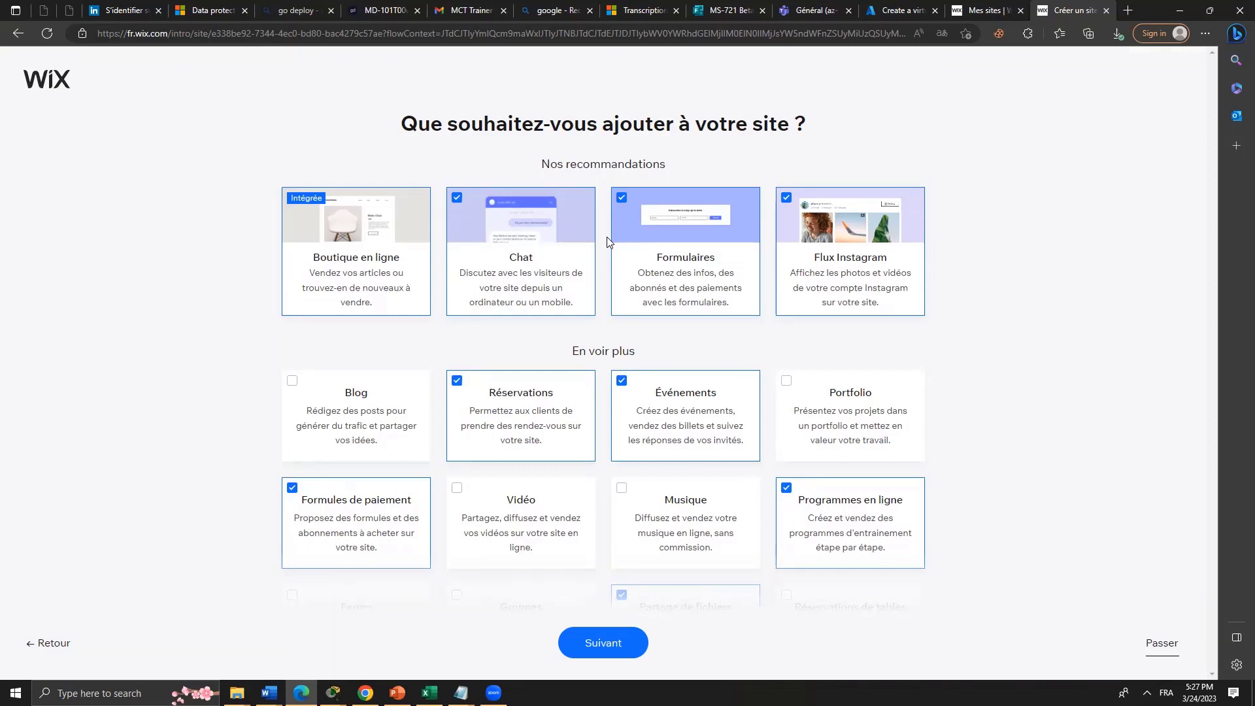
{"action": "left_click", "coordinate": [1164, 643]}
{"action": "scroll", "coordinate": [1100, 559], "scroll_direction": "down", "scroll_amount": 3}
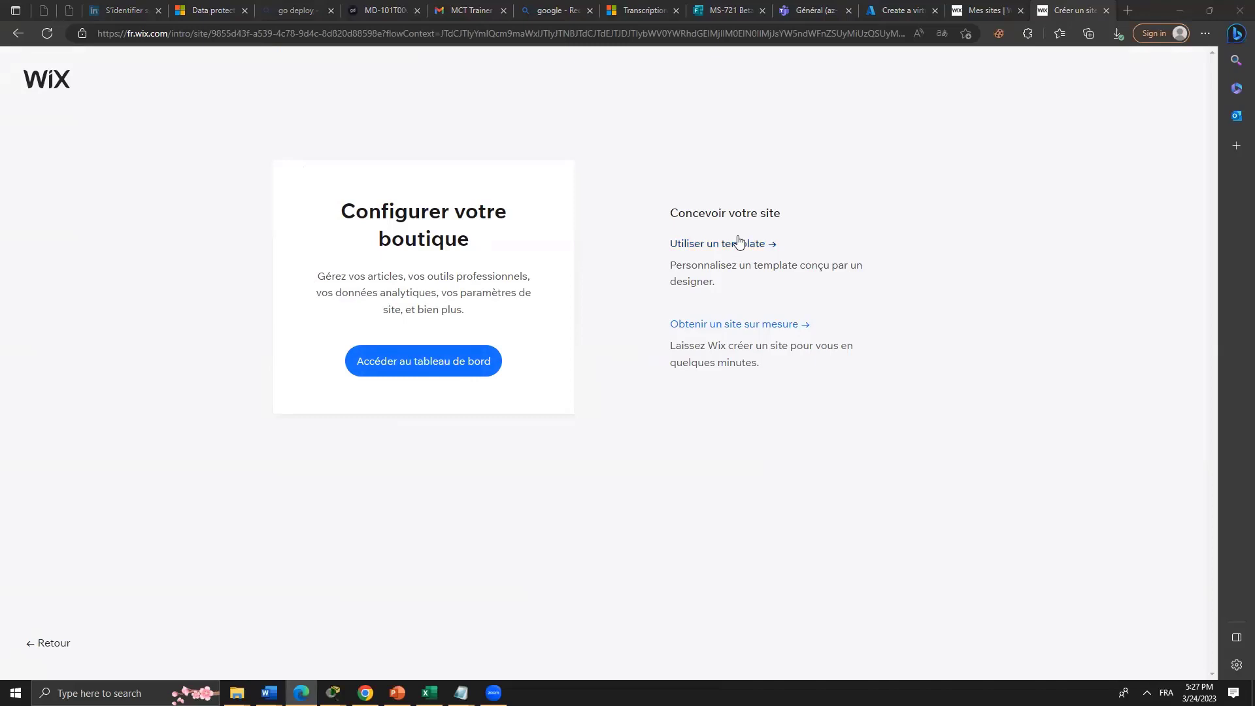
Open the site dashboard, dismiss the translation offer, and go to the store's product list.
{"action": "left_click", "coordinate": [438, 361]}
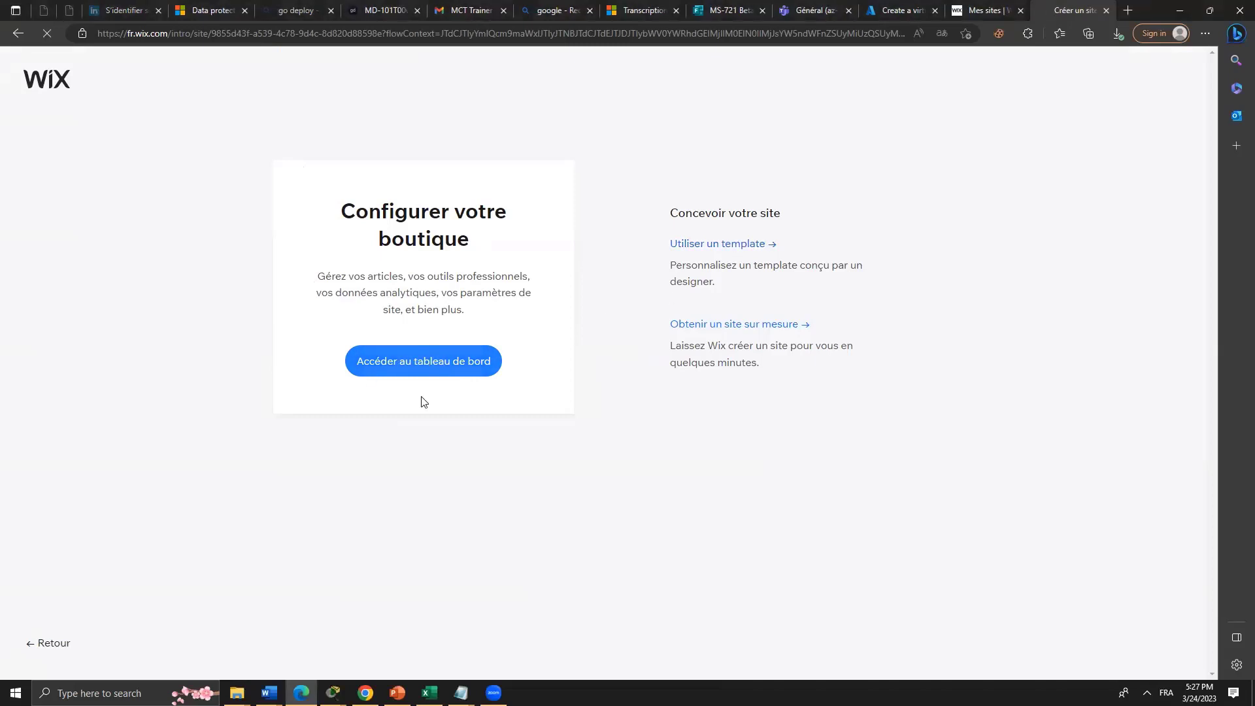
{"action": "left_click", "coordinate": [472, 362]}
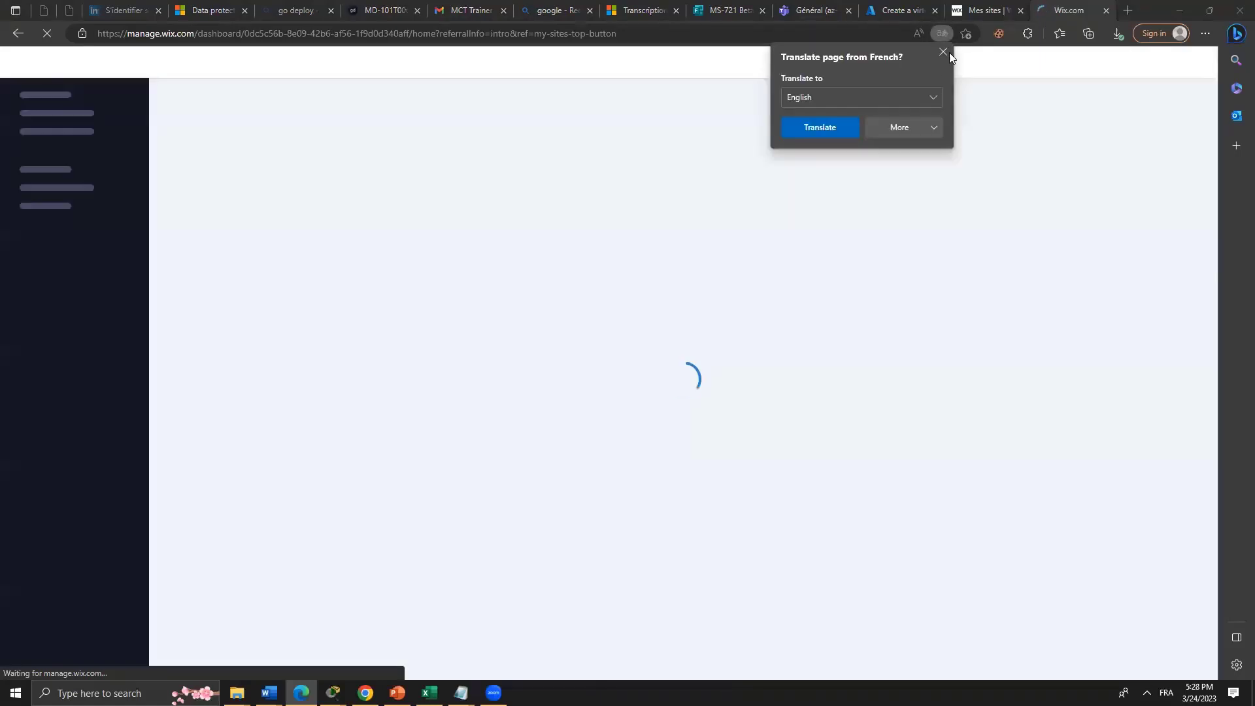
{"action": "left_click", "coordinate": [946, 52]}
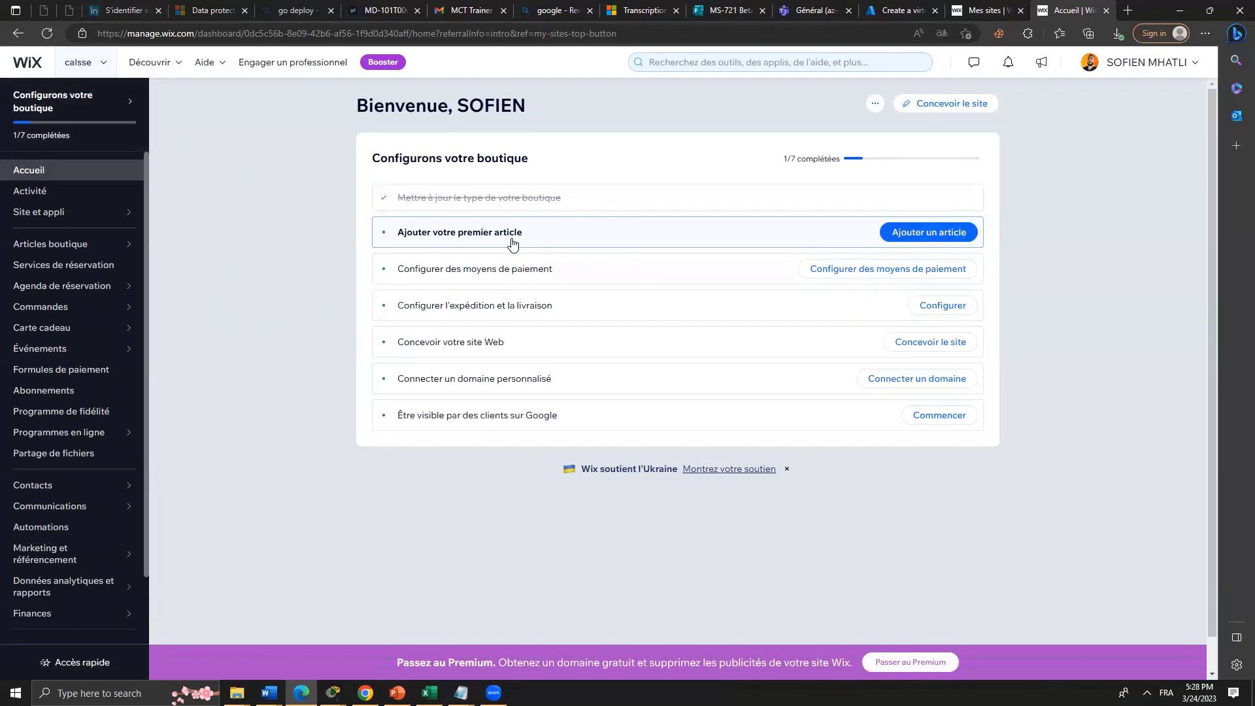
{"action": "left_click", "coordinate": [913, 244]}
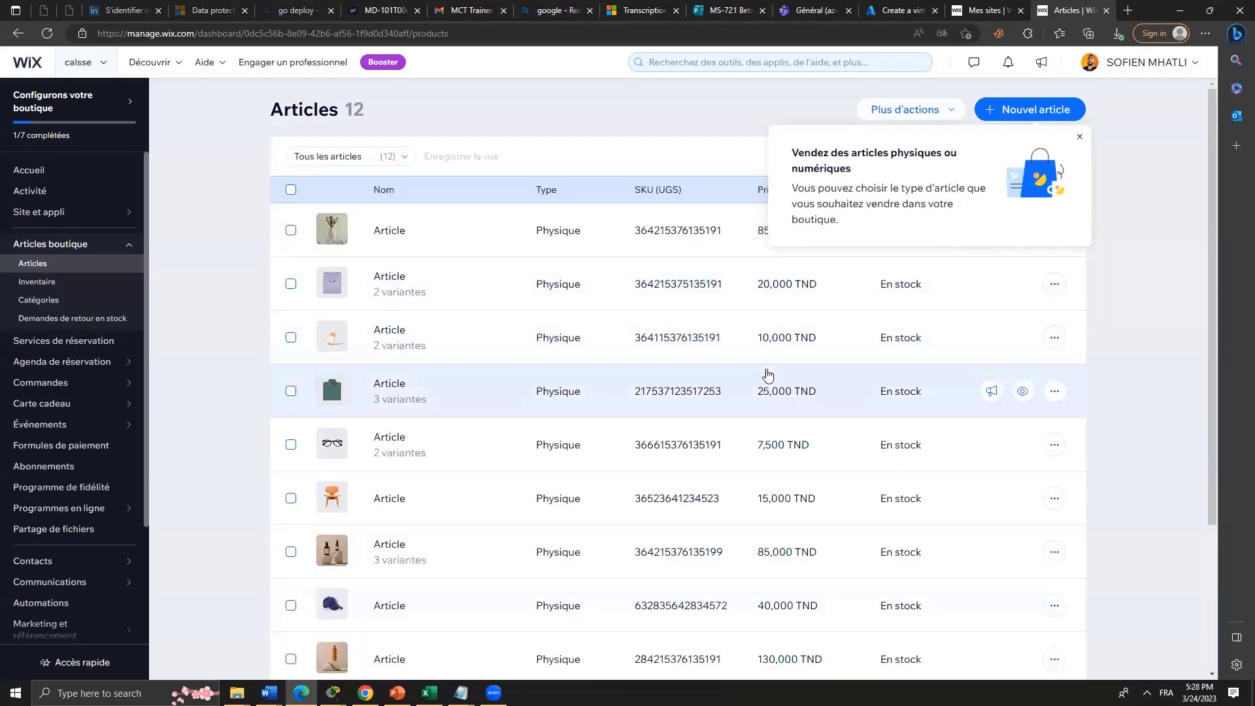
Dismiss the product-type tip, select the 95,000 TND product and view its actions.
{"action": "scroll", "coordinate": [770, 372], "scroll_direction": "down", "scroll_amount": 3}
{"action": "scroll", "coordinate": [768, 373], "scroll_direction": "up", "scroll_amount": 3}
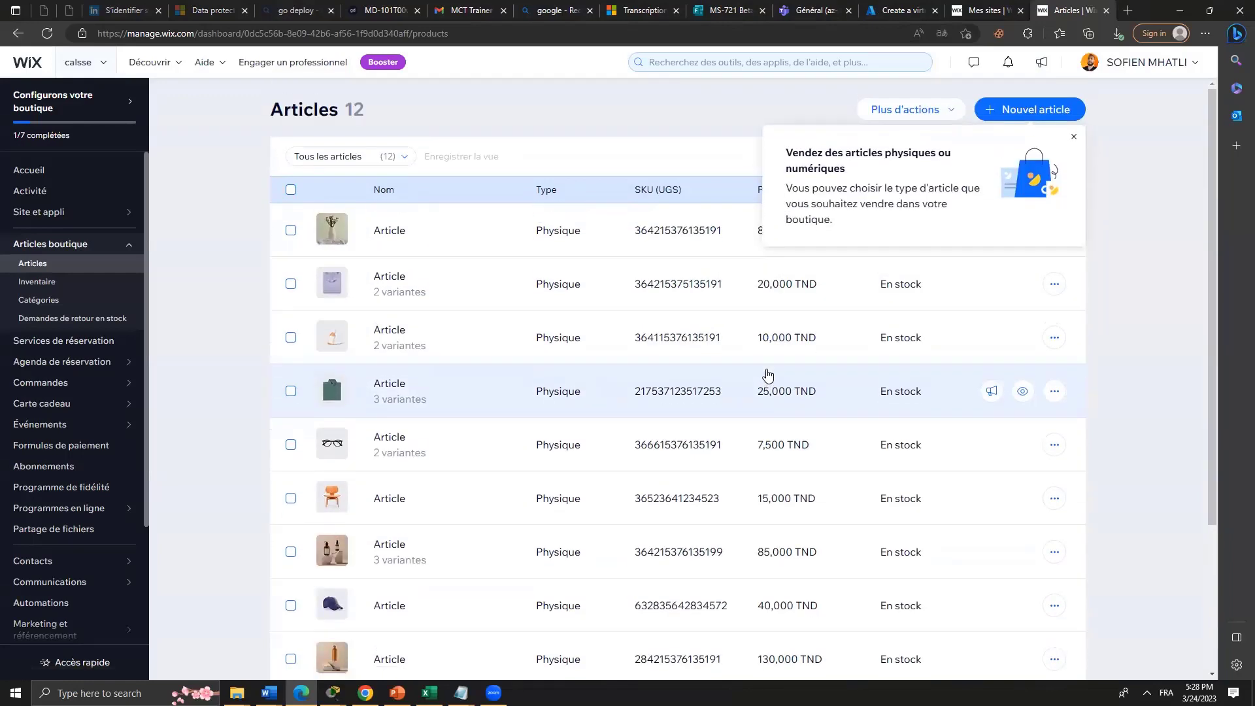
{"action": "left_click", "coordinate": [1073, 141]}
{"action": "scroll", "coordinate": [889, 497], "scroll_direction": "down", "scroll_amount": 3}
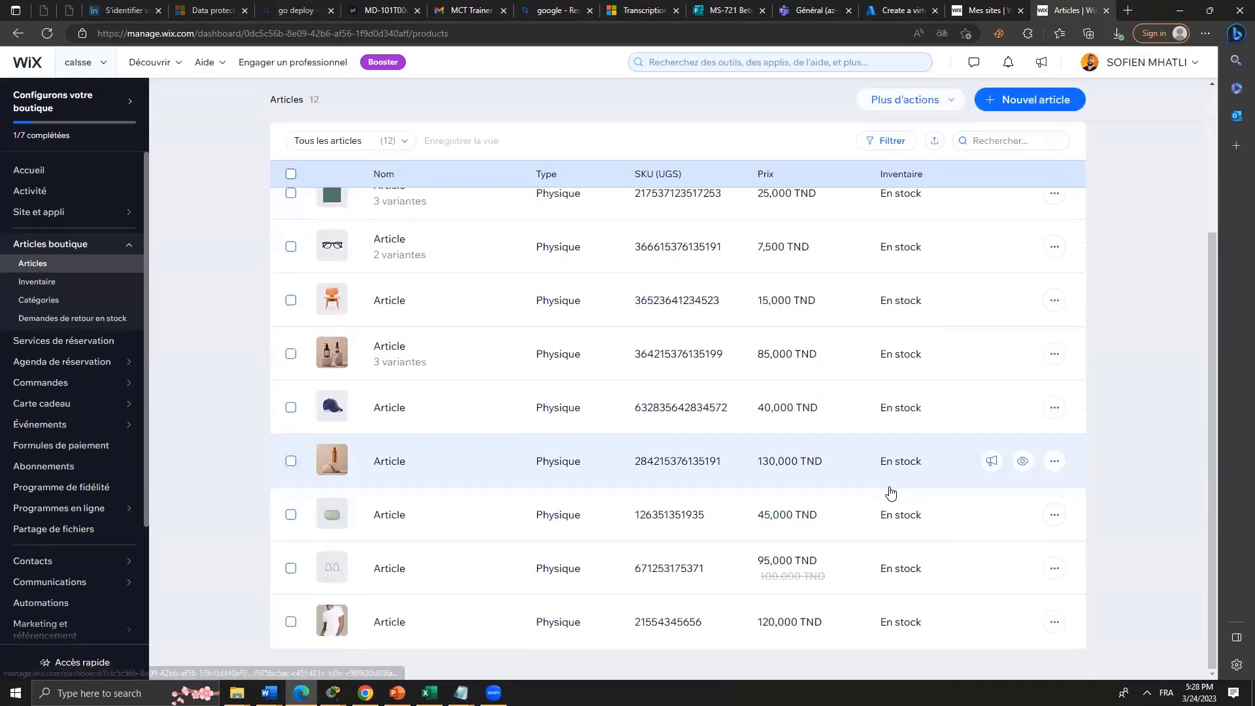
{"action": "left_click", "coordinate": [291, 570]}
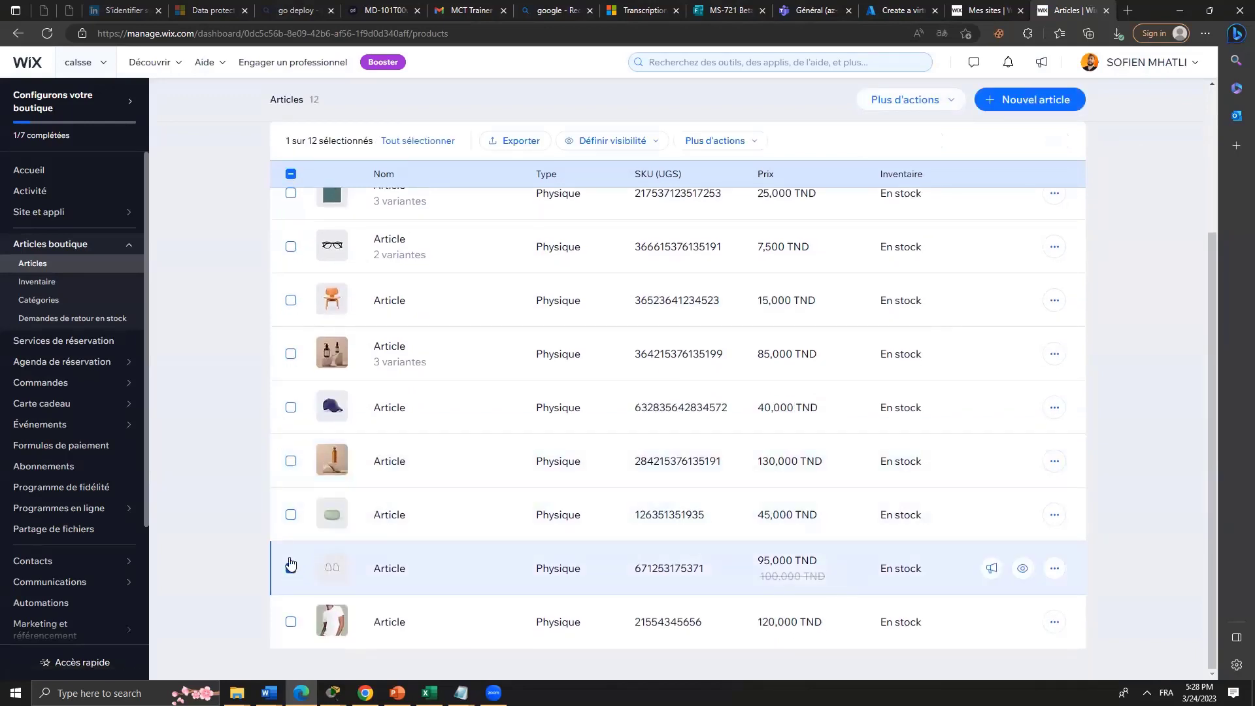
{"action": "left_click", "coordinate": [1055, 569]}
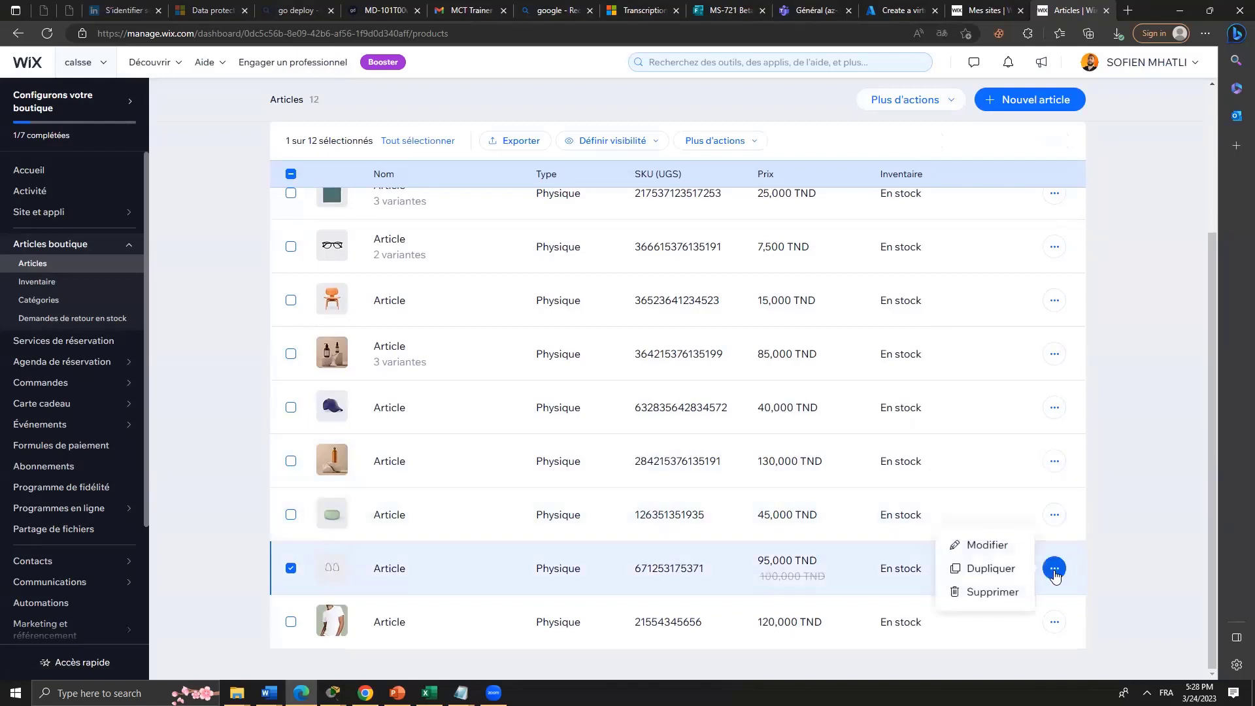
{"action": "left_click", "coordinate": [913, 109]}
{"action": "left_click", "coordinate": [1108, 330]}
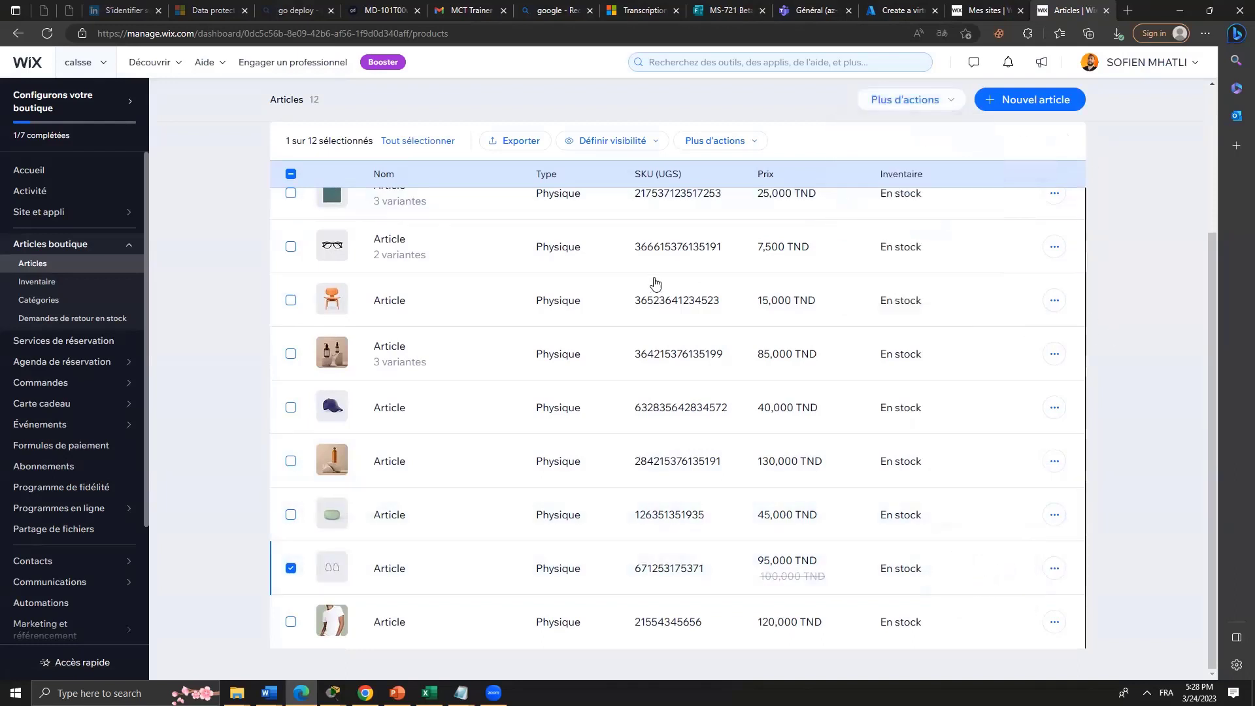
Select all 12 products, review the bulk actions, then return to the dashboard home.
{"action": "left_click", "coordinate": [421, 142]}
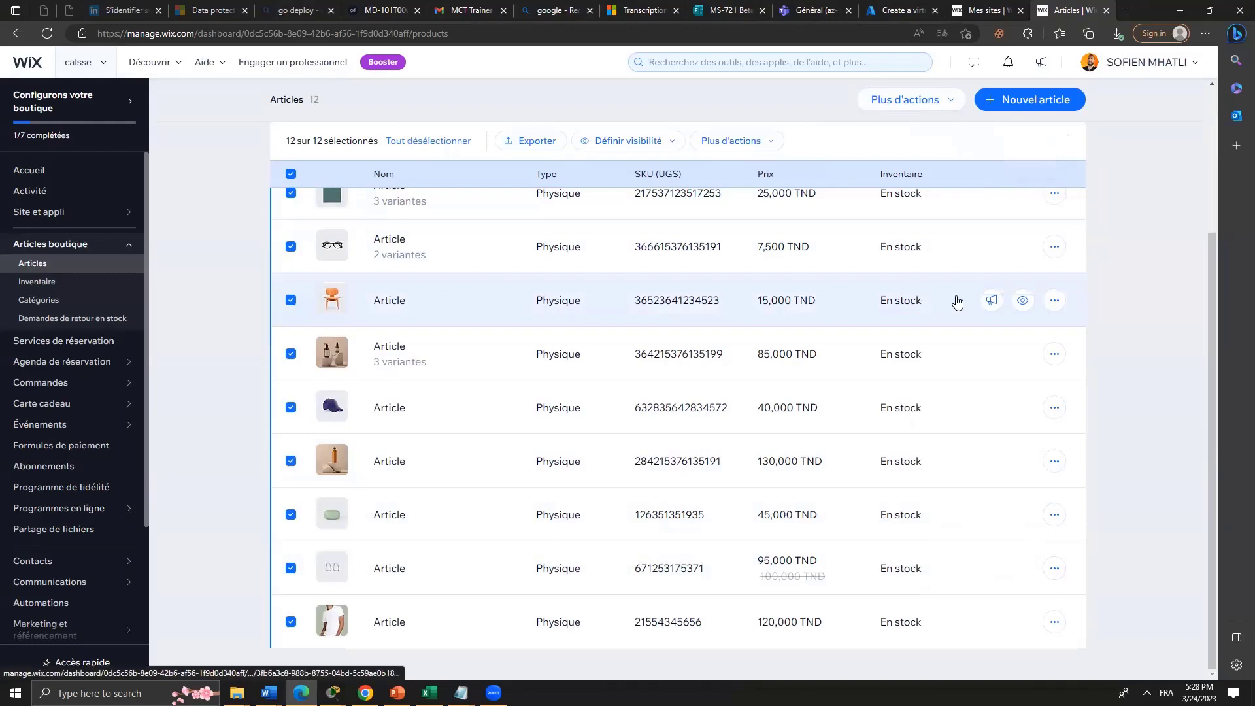
{"action": "left_click", "coordinate": [749, 146]}
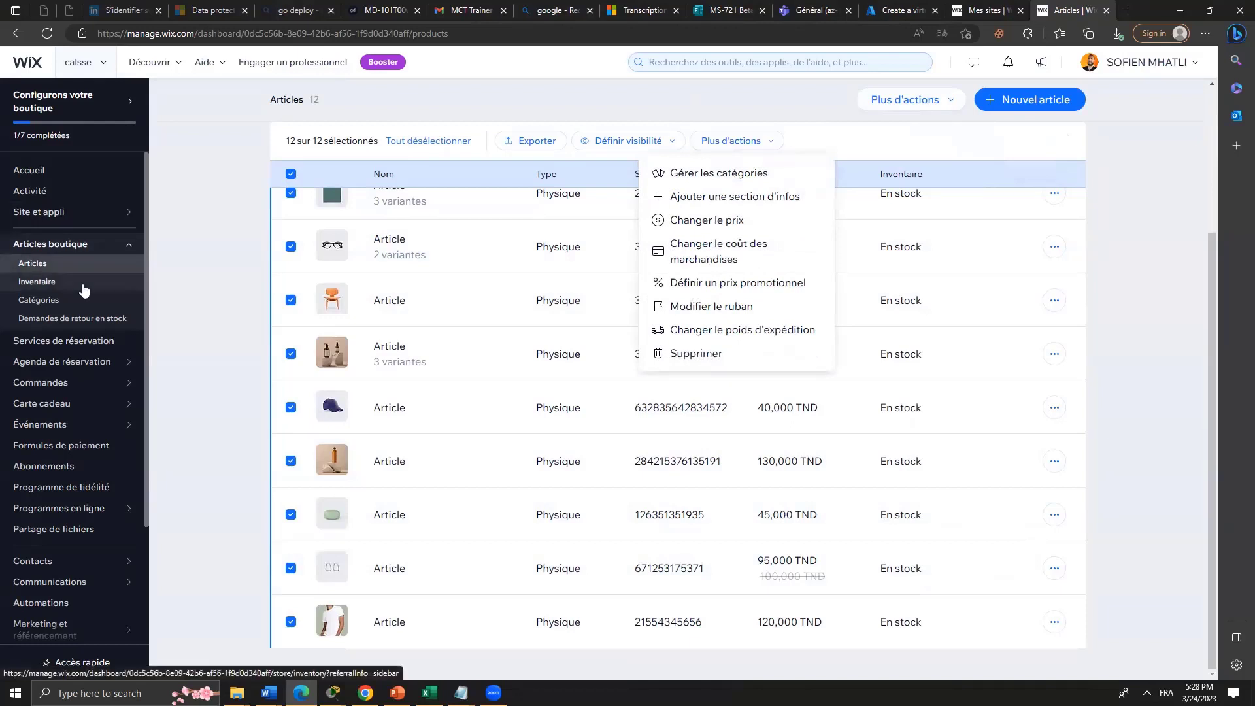
{"action": "scroll", "coordinate": [111, 287], "scroll_direction": "down", "scroll_amount": 2}
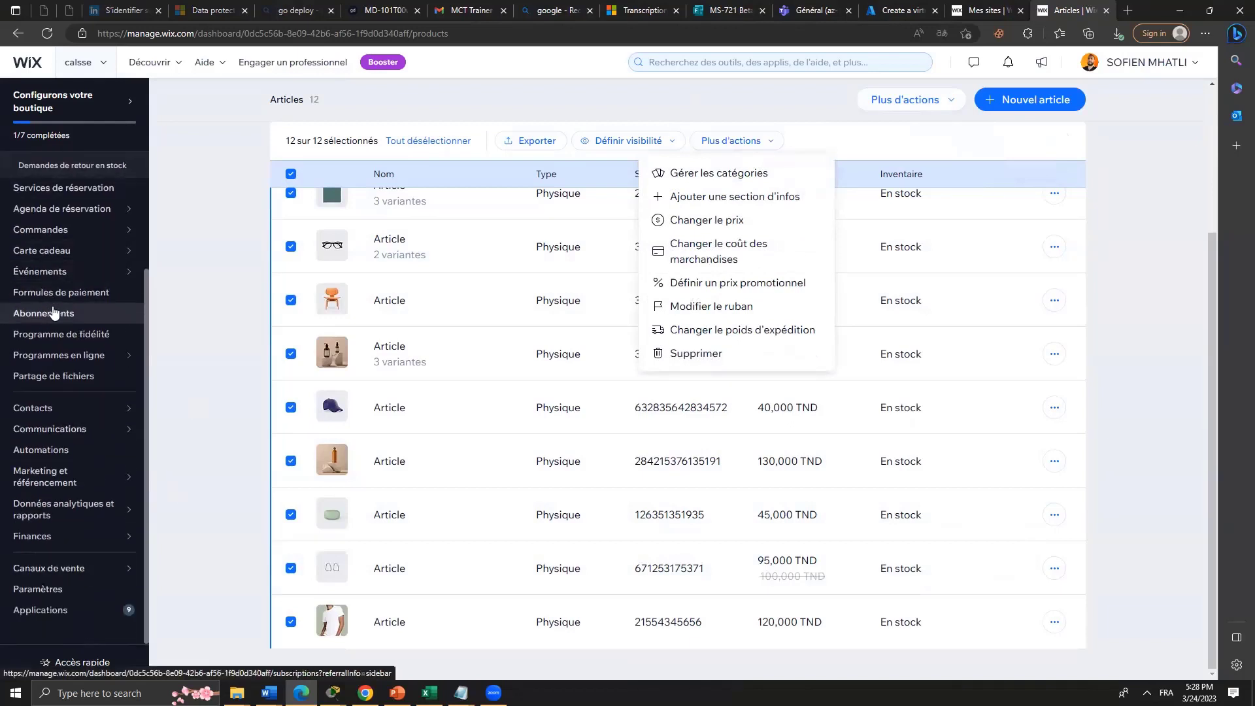
{"action": "scroll", "coordinate": [54, 313], "scroll_direction": "up", "scroll_amount": 2}
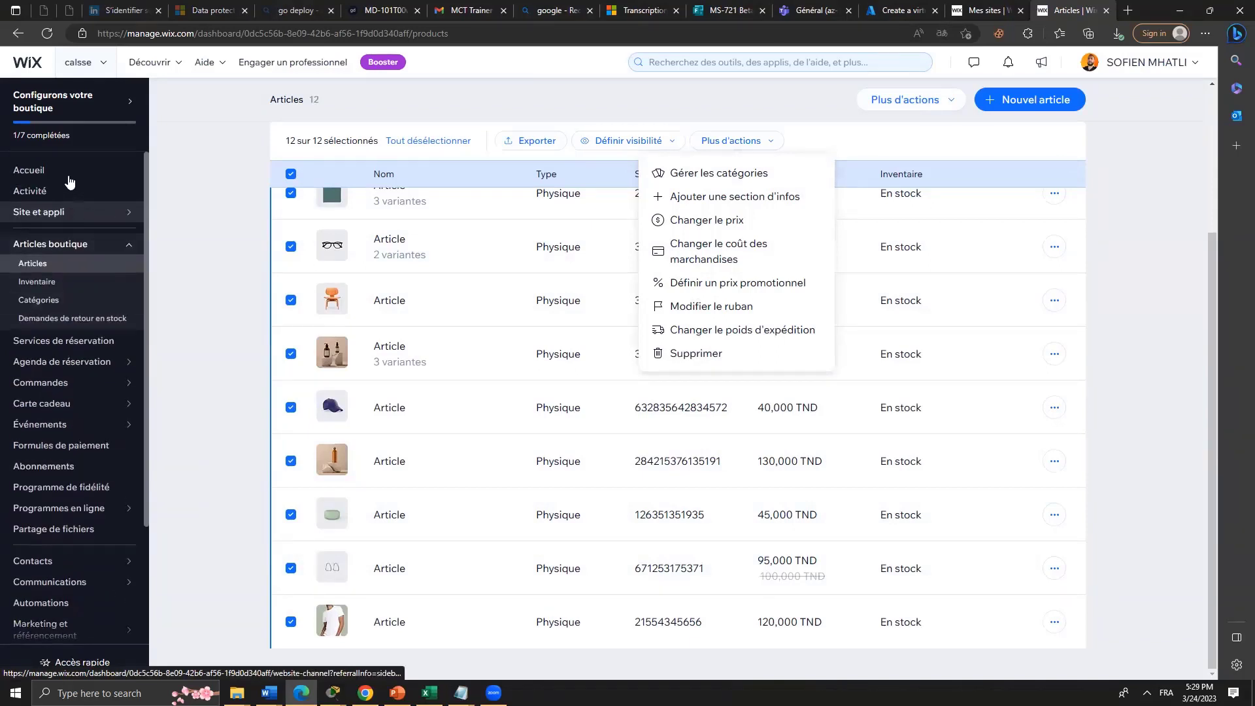
{"action": "left_click", "coordinate": [39, 171]}
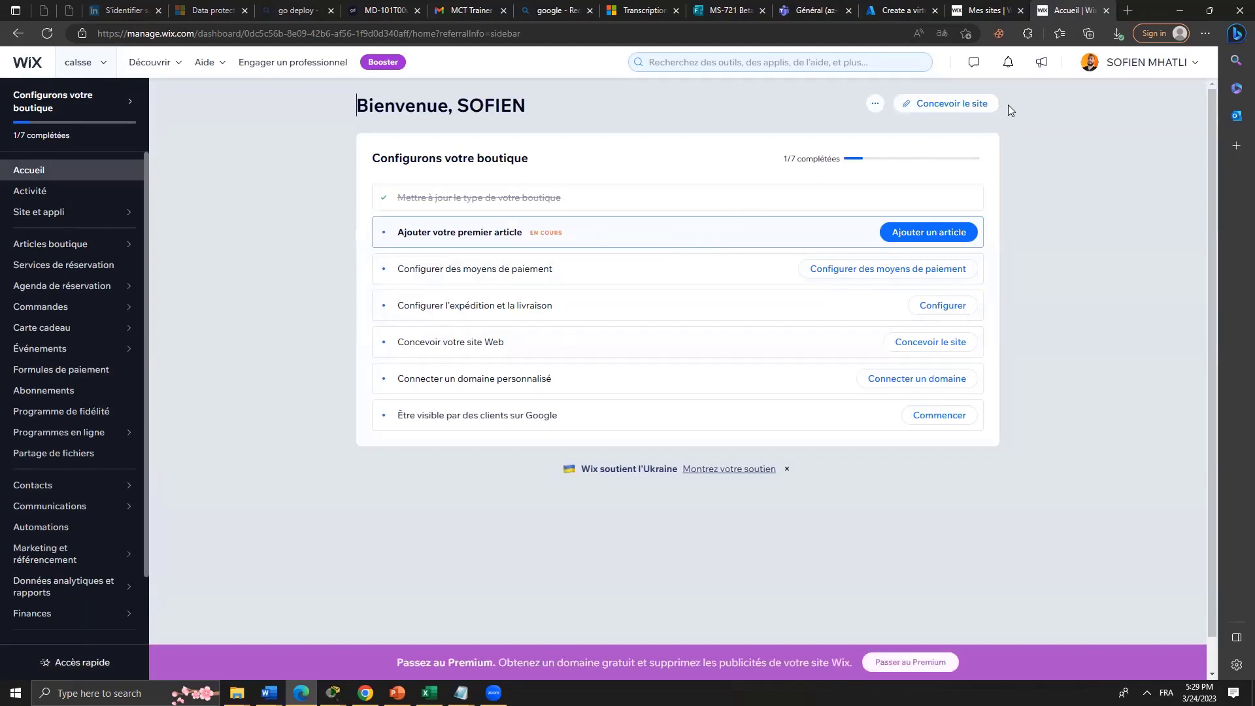
Design the site from a template, opening the Boutique d'équipement de camping template.
{"action": "left_click", "coordinate": [923, 108]}
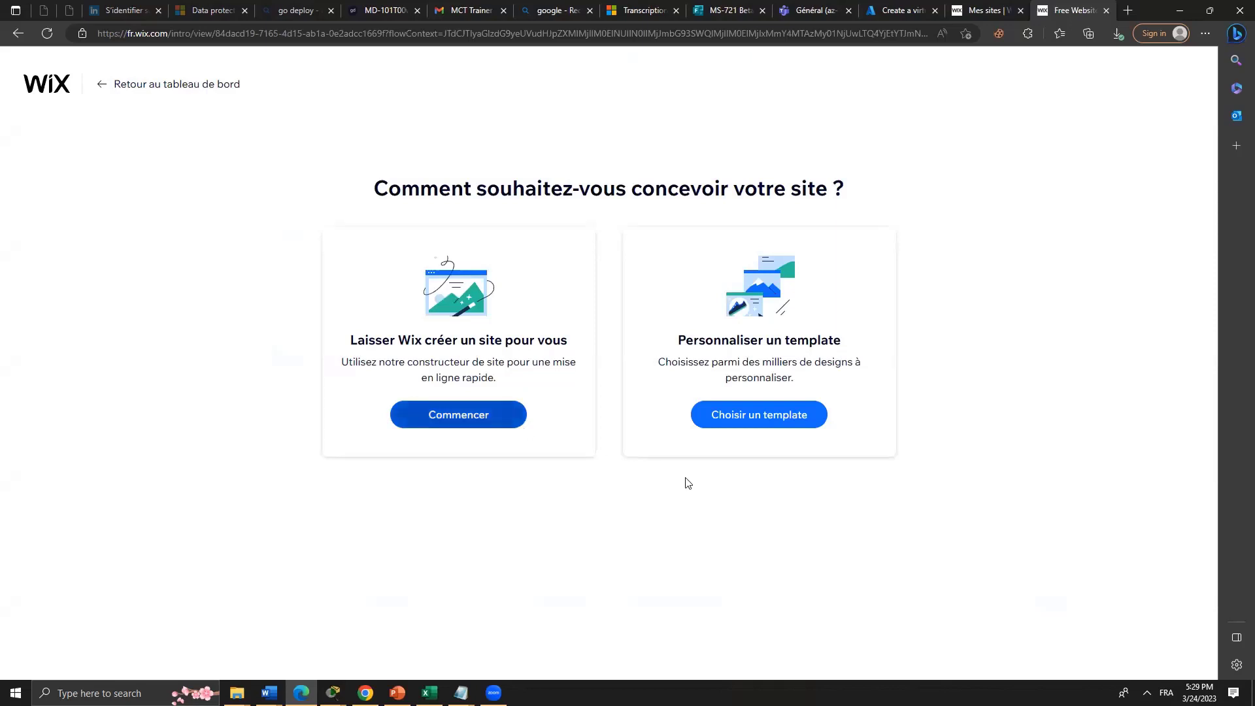
{"action": "left_click", "coordinate": [774, 427]}
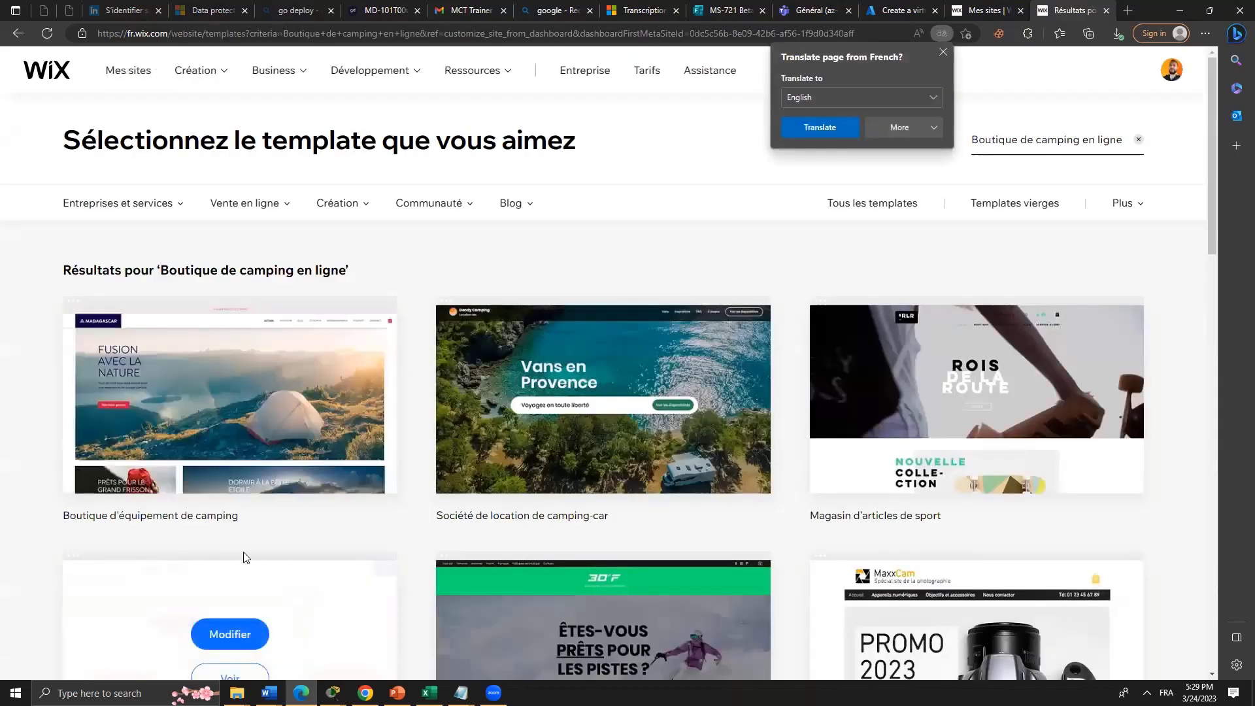
{"action": "mouse_move", "coordinate": [258, 426]}
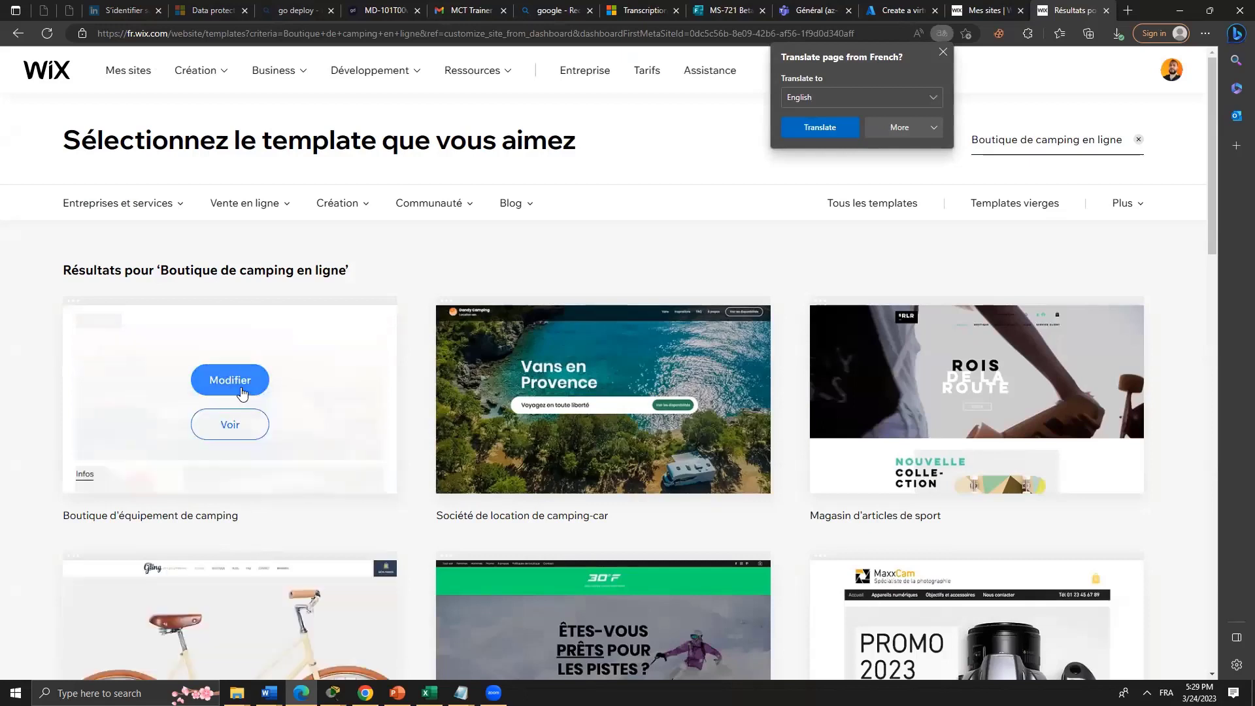
{"action": "left_click", "coordinate": [241, 426]}
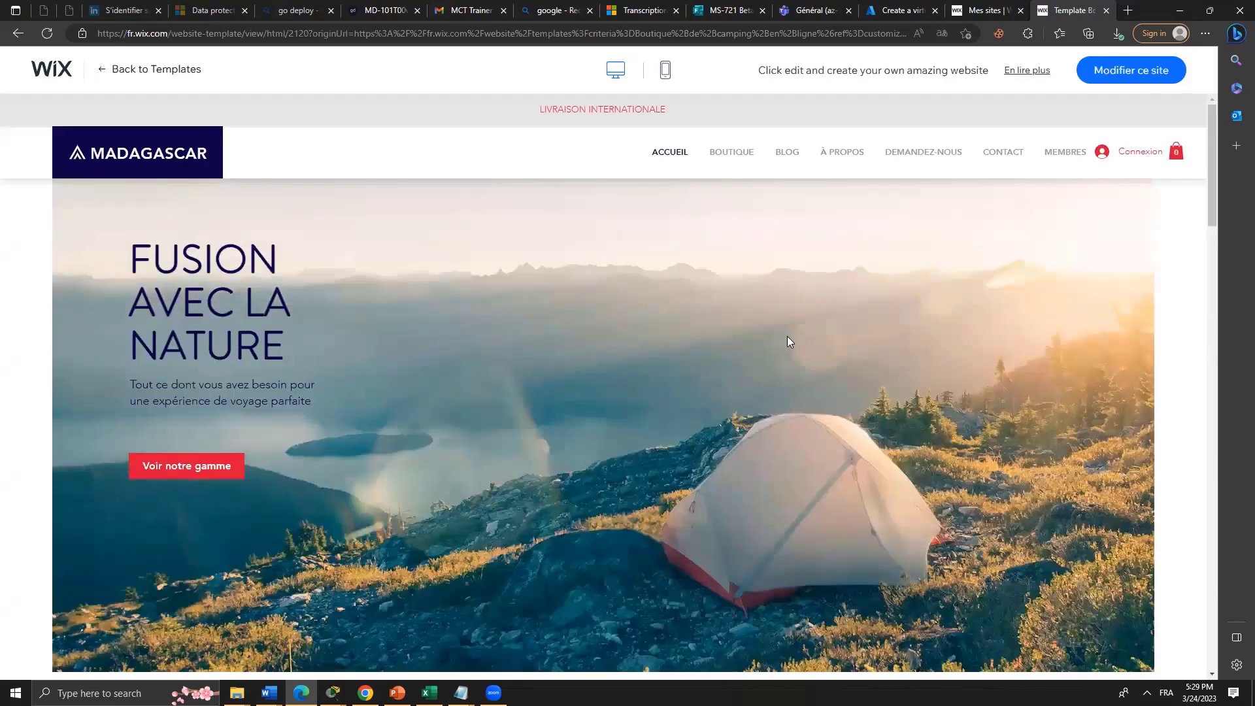
Open the template's TENTES shop page from the BOUTIQUE menu.
{"action": "scroll", "coordinate": [787, 315], "scroll_direction": "down", "scroll_amount": 3}
{"action": "scroll", "coordinate": [787, 316], "scroll_direction": "down", "scroll_amount": 15}
{"action": "scroll", "coordinate": [808, 327], "scroll_direction": "up", "scroll_amount": 10}
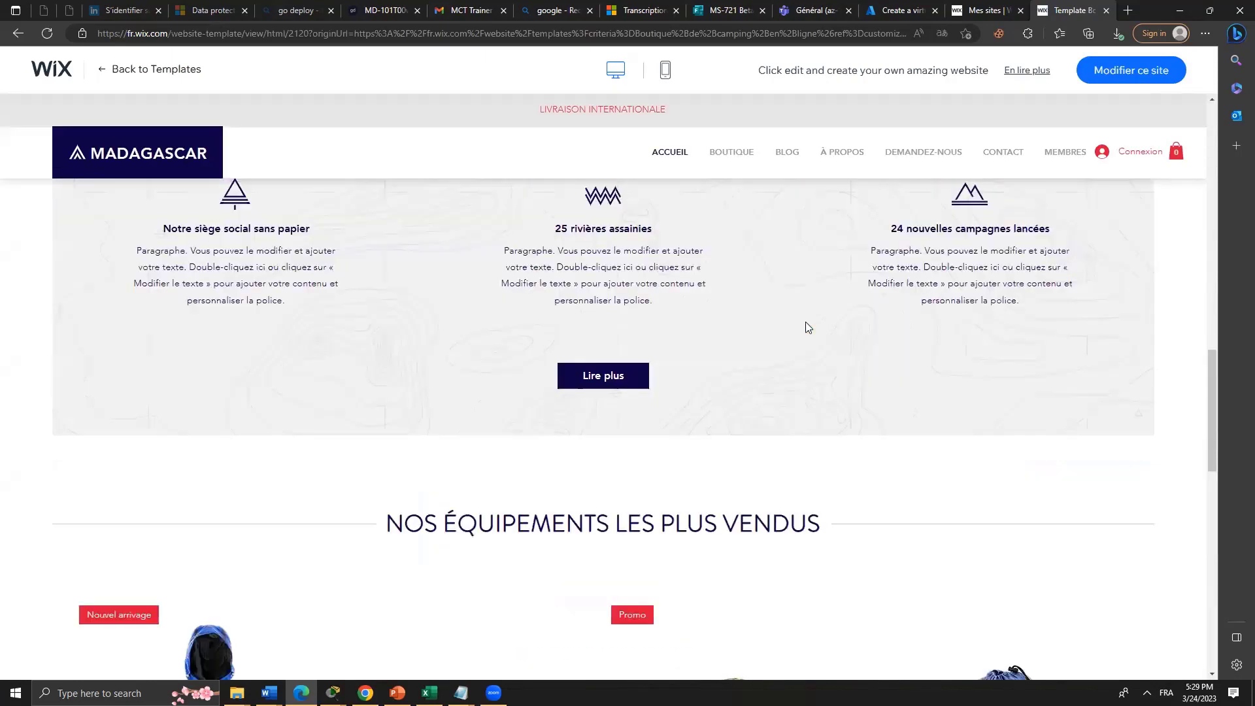
{"action": "scroll", "coordinate": [810, 196], "scroll_direction": "up", "scroll_amount": 5}
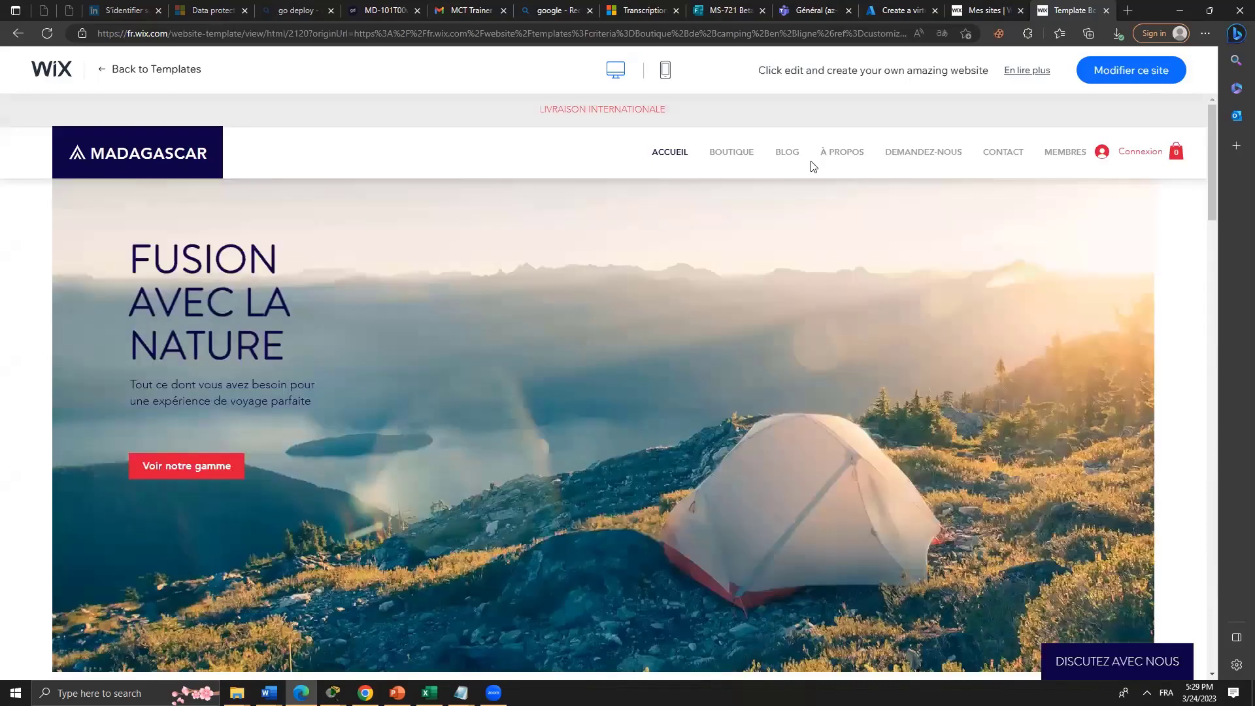
{"action": "mouse_move", "coordinate": [725, 153]}
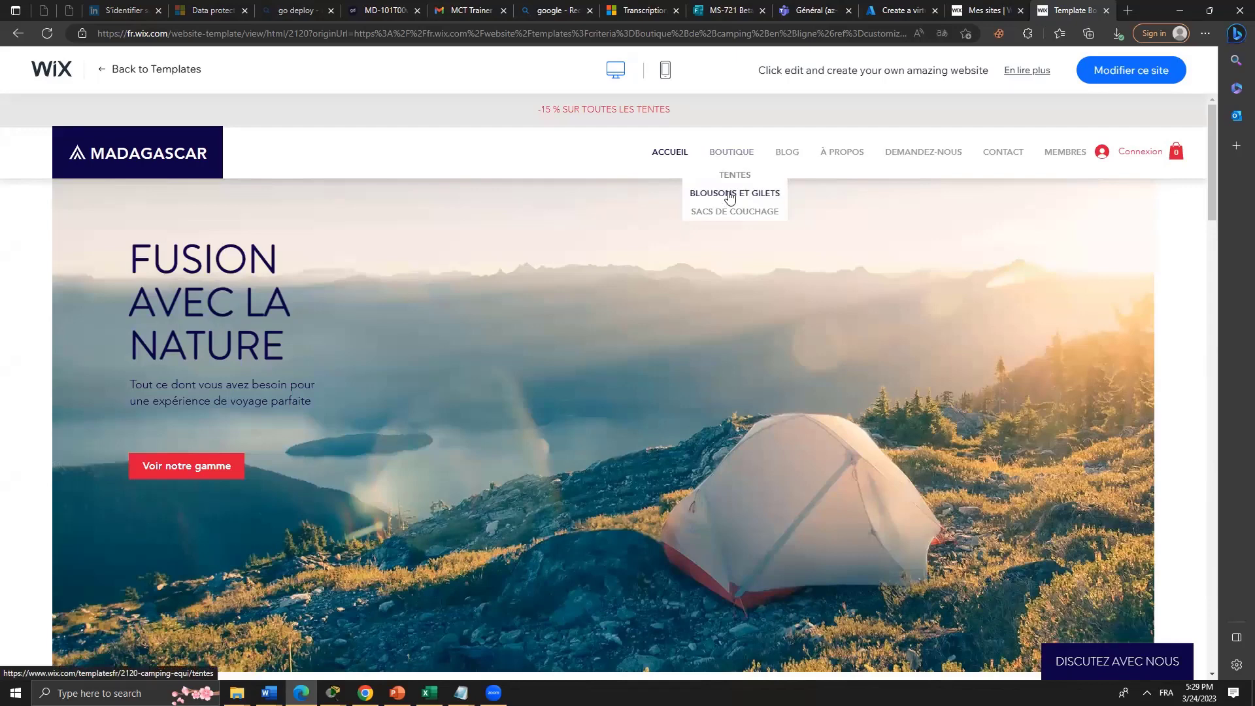
{"action": "left_click", "coordinate": [727, 194]}
Scroll the tents page down to the footer and back to the top.
{"action": "scroll", "coordinate": [737, 481], "scroll_direction": "down", "scroll_amount": 7}
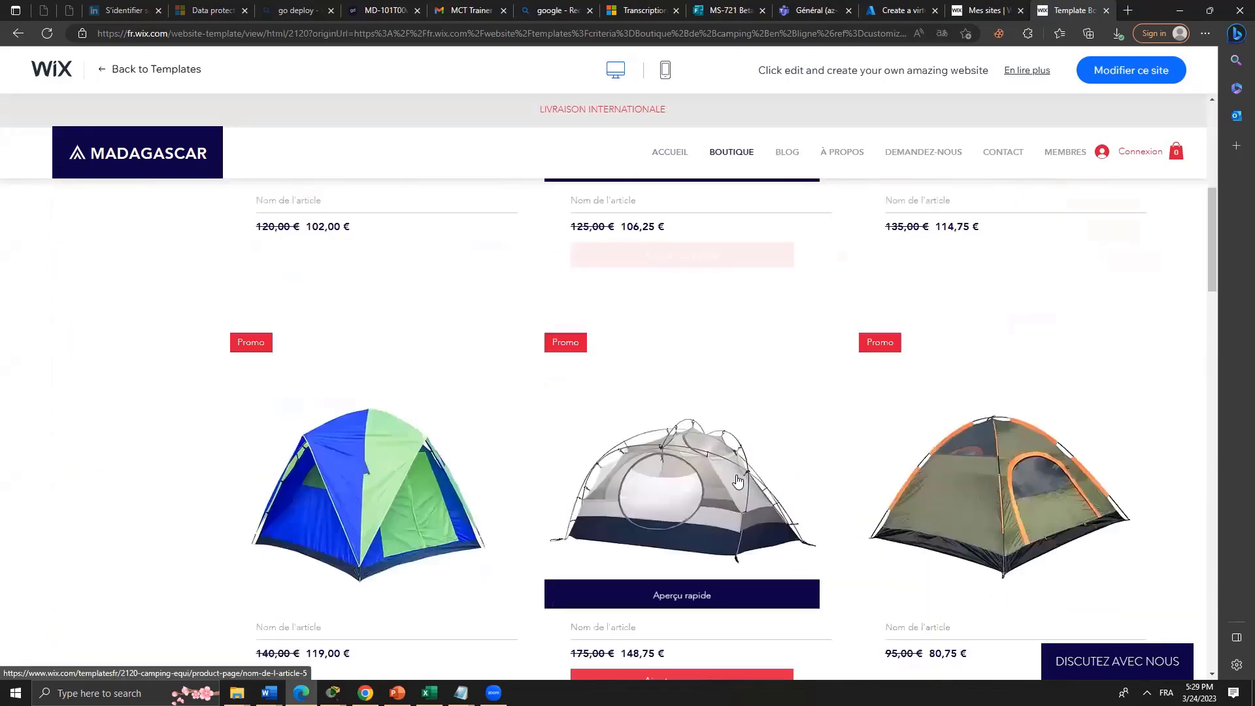
{"action": "scroll", "coordinate": [720, 487], "scroll_direction": "up", "scroll_amount": 7}
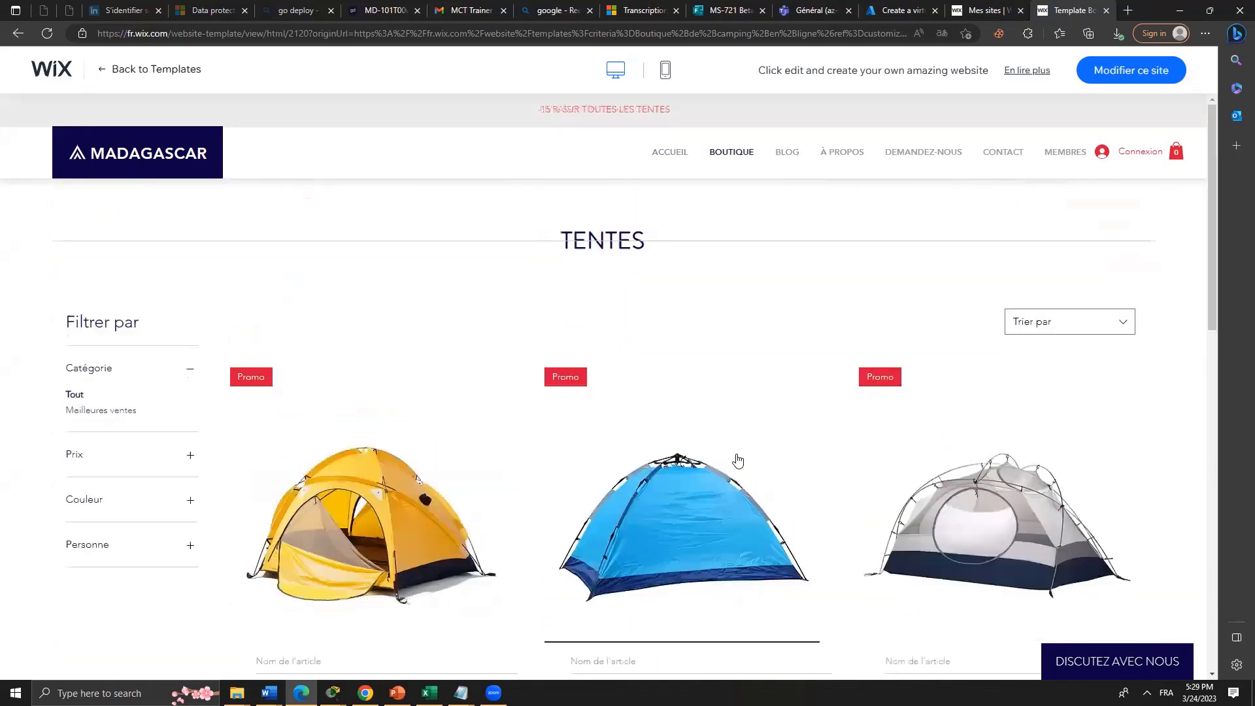
{"action": "scroll", "coordinate": [738, 461], "scroll_direction": "down", "scroll_amount": 6}
{"action": "scroll", "coordinate": [738, 456], "scroll_direction": "down", "scroll_amount": 8}
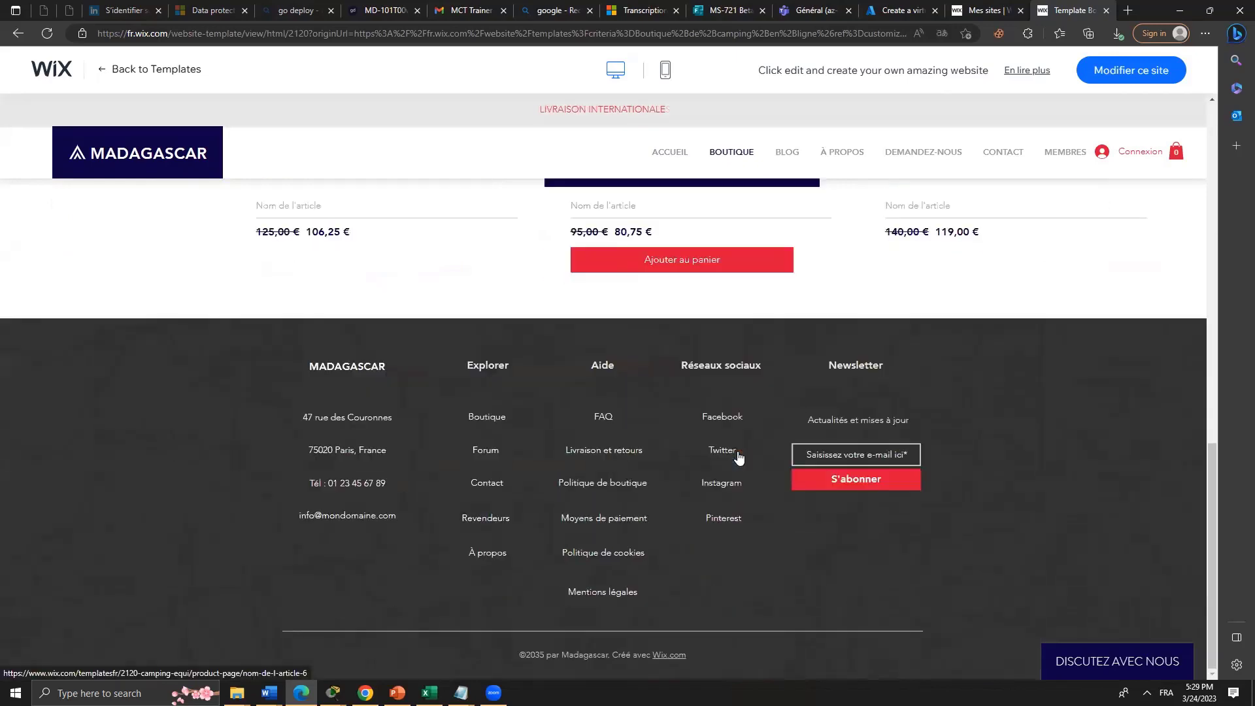
{"action": "scroll", "coordinate": [736, 448], "scroll_direction": "up", "scroll_amount": 15}
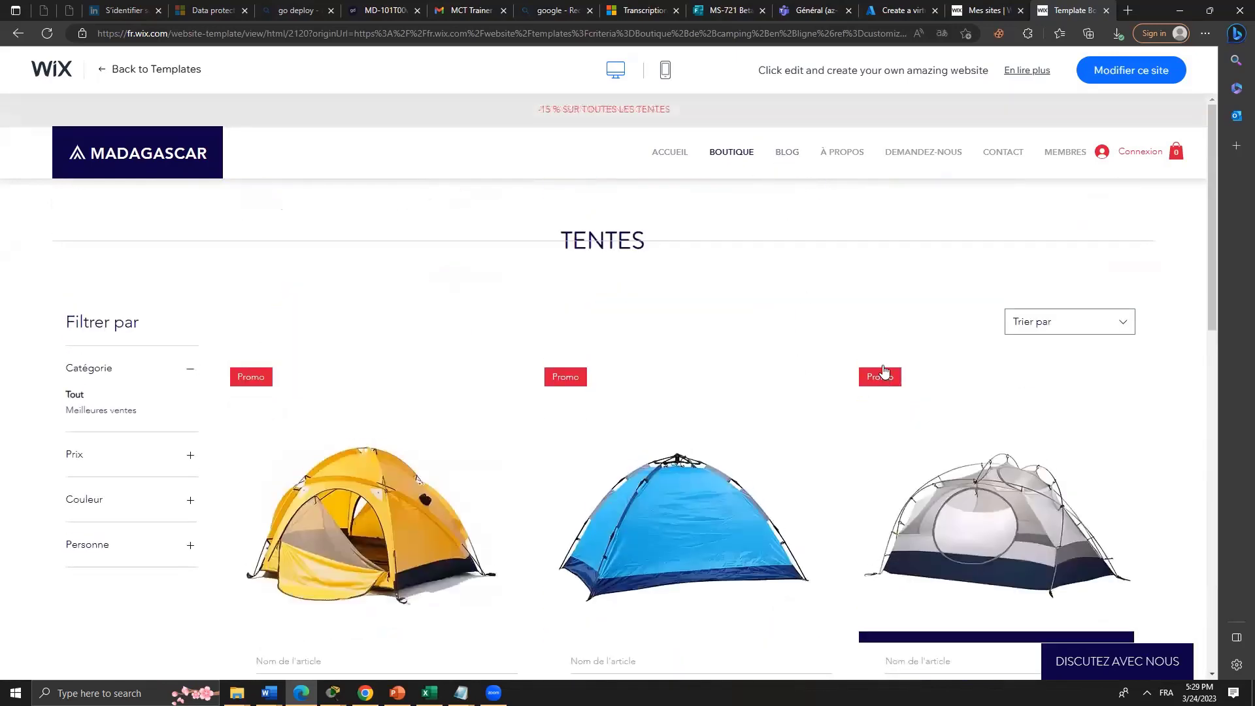
{"action": "scroll", "coordinate": [409, 474], "scroll_direction": "down", "scroll_amount": 7}
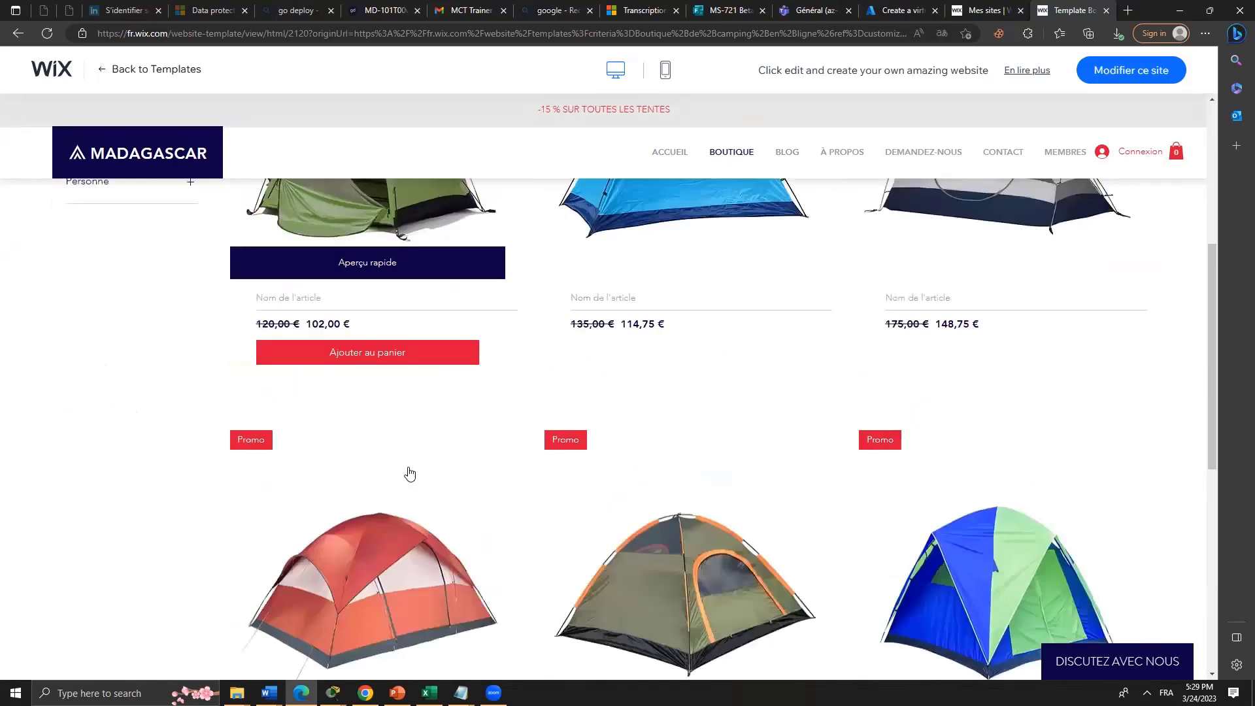
{"action": "scroll", "coordinate": [648, 324], "scroll_direction": "down", "scroll_amount": 6}
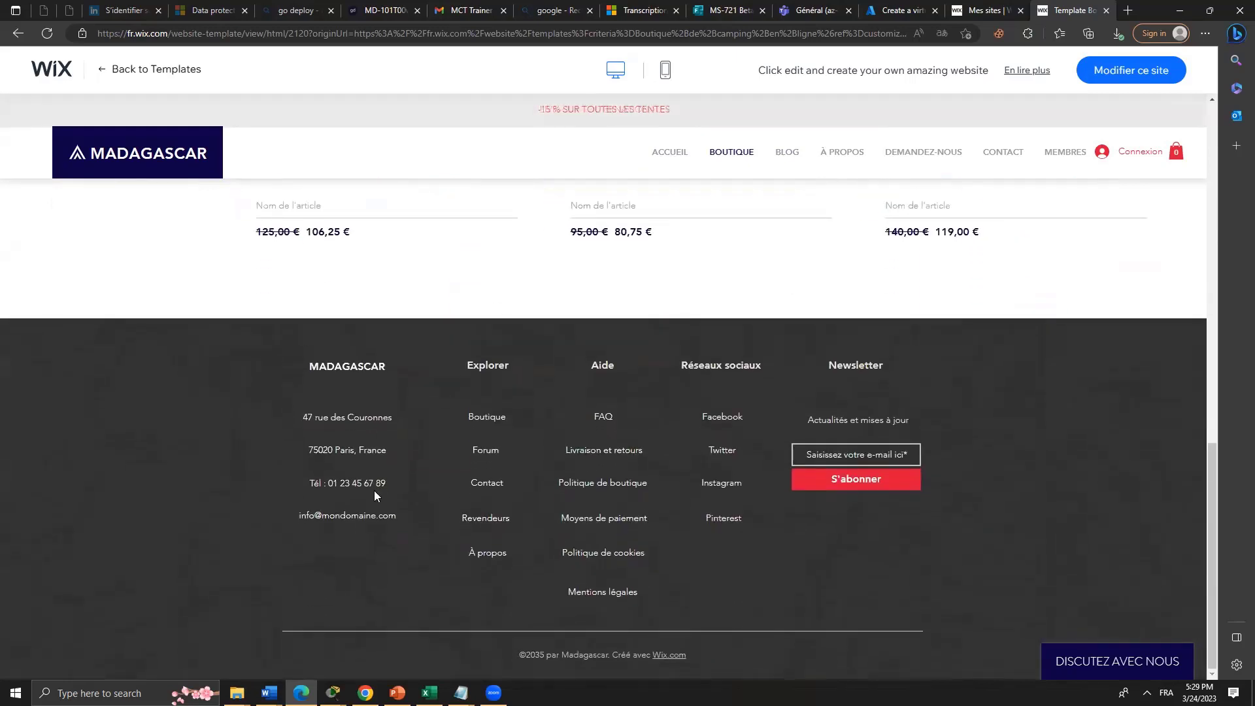
{"action": "key", "text": "Home"}
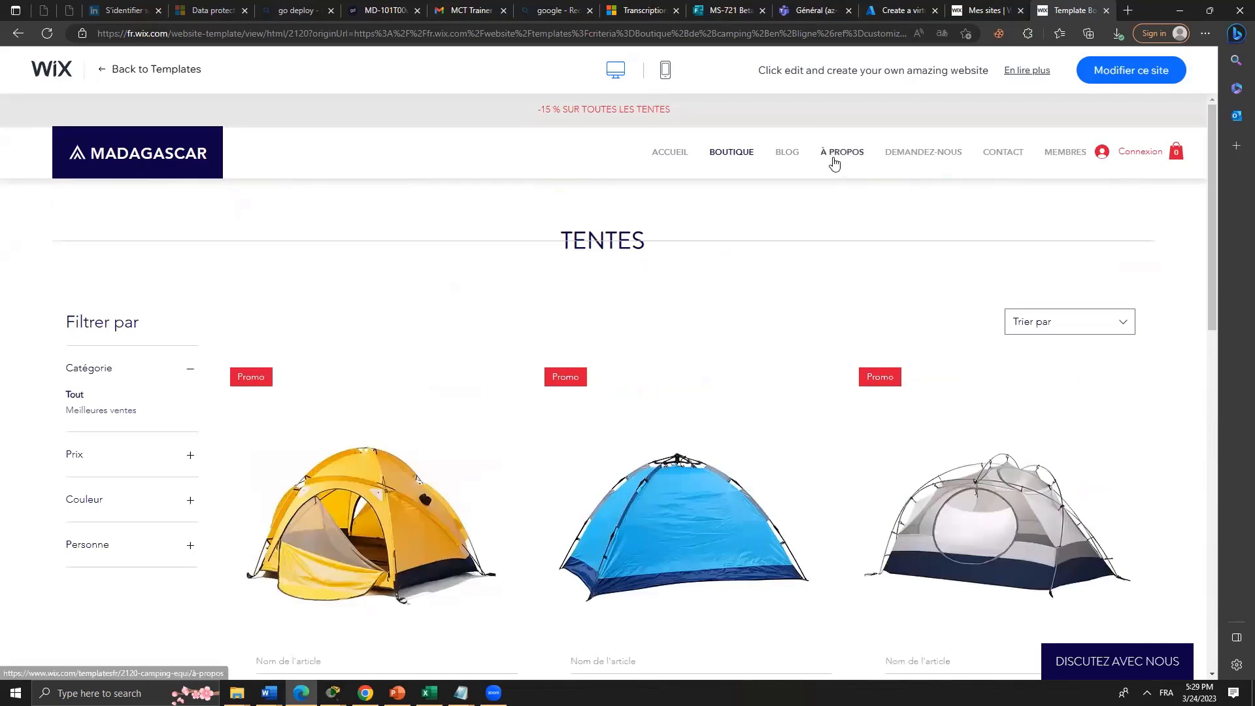
Return to the Wix tab and open Mes sites to load the calsse dashboard.
{"action": "left_click", "coordinate": [892, 6]}
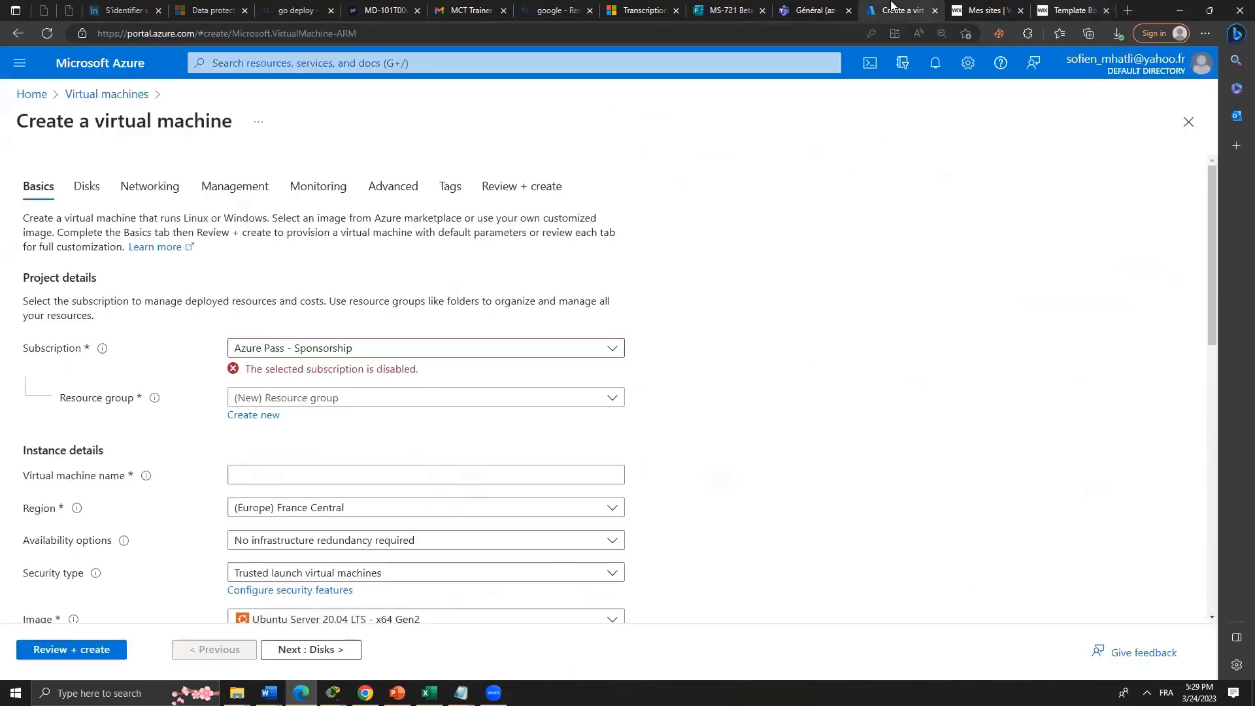
{"action": "left_click", "coordinate": [1011, 7]}
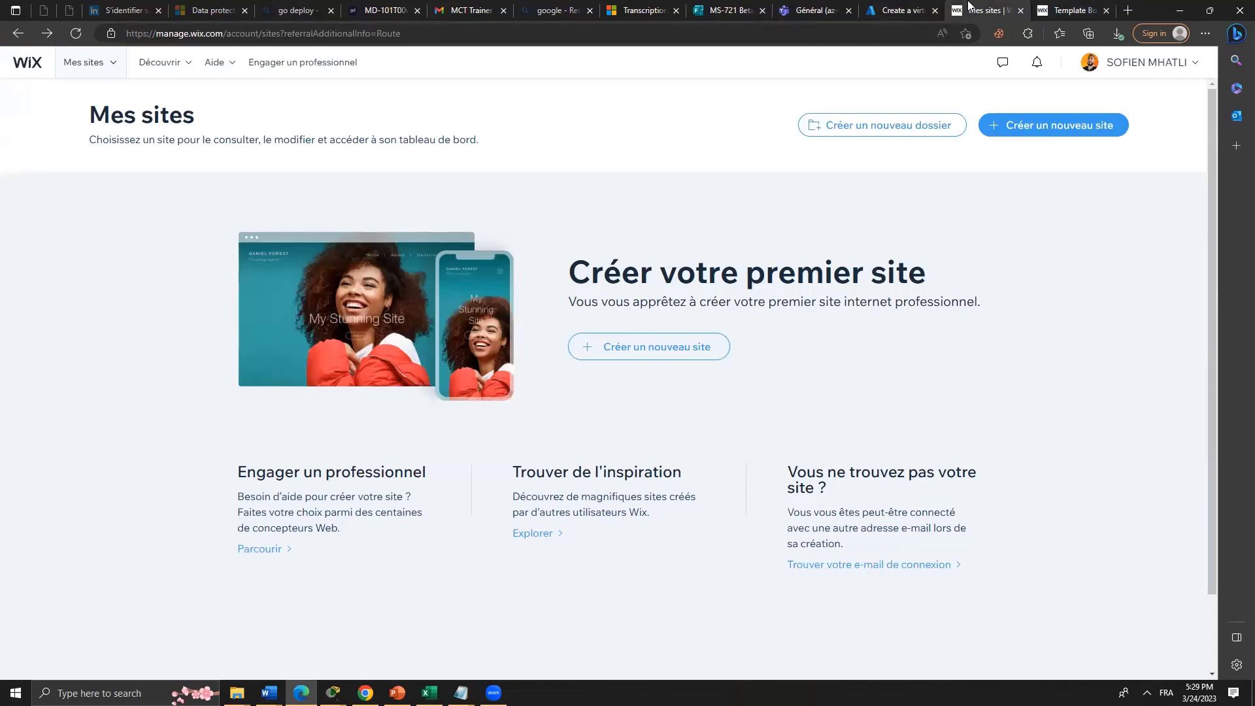
{"action": "mouse_move", "coordinate": [115, 62]}
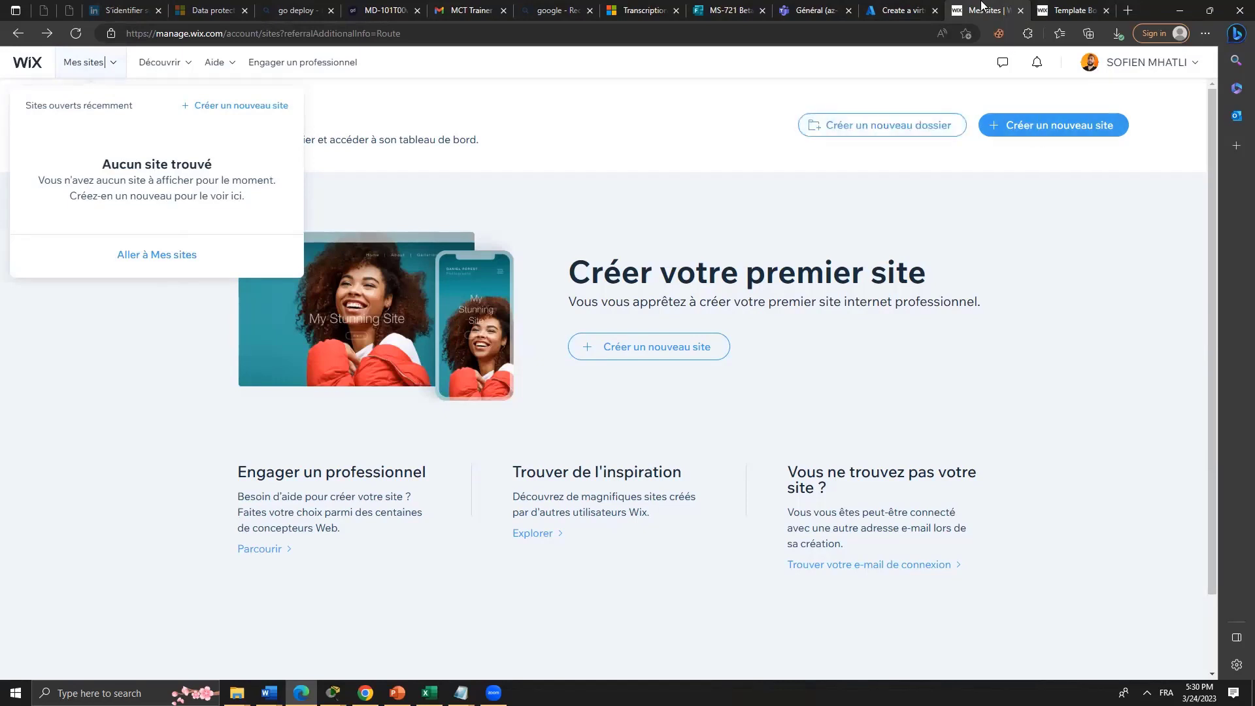
{"action": "left_click", "coordinate": [19, 34]}
{"action": "left_click", "coordinate": [1087, 8]}
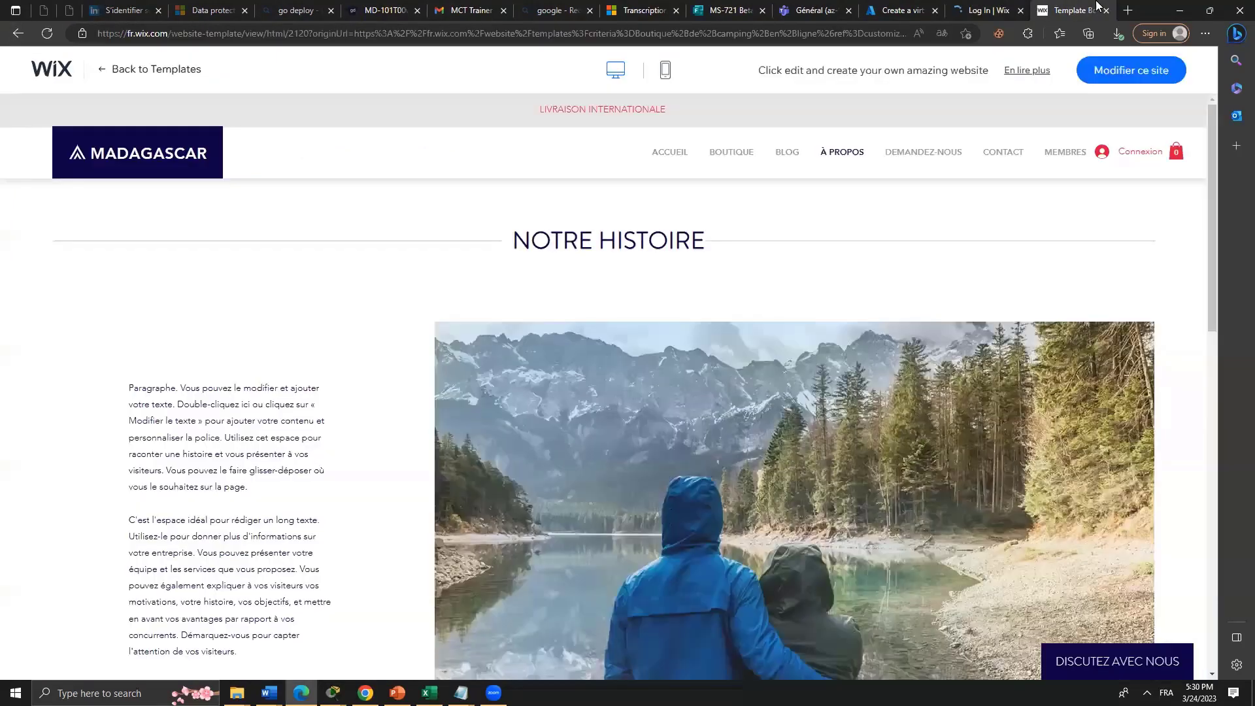
{"action": "left_click", "coordinate": [997, 10]}
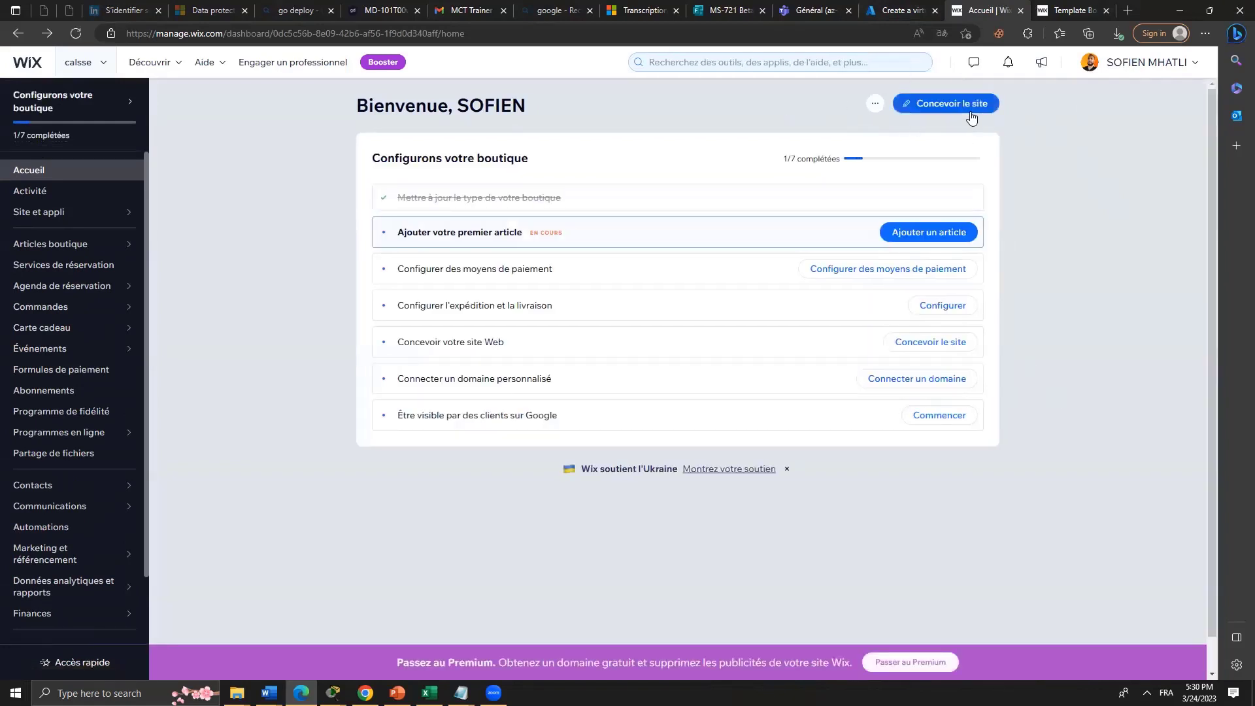
Go to Site et appli for the calsse site and choose Concevoir le site.
{"action": "left_click", "coordinate": [874, 104]}
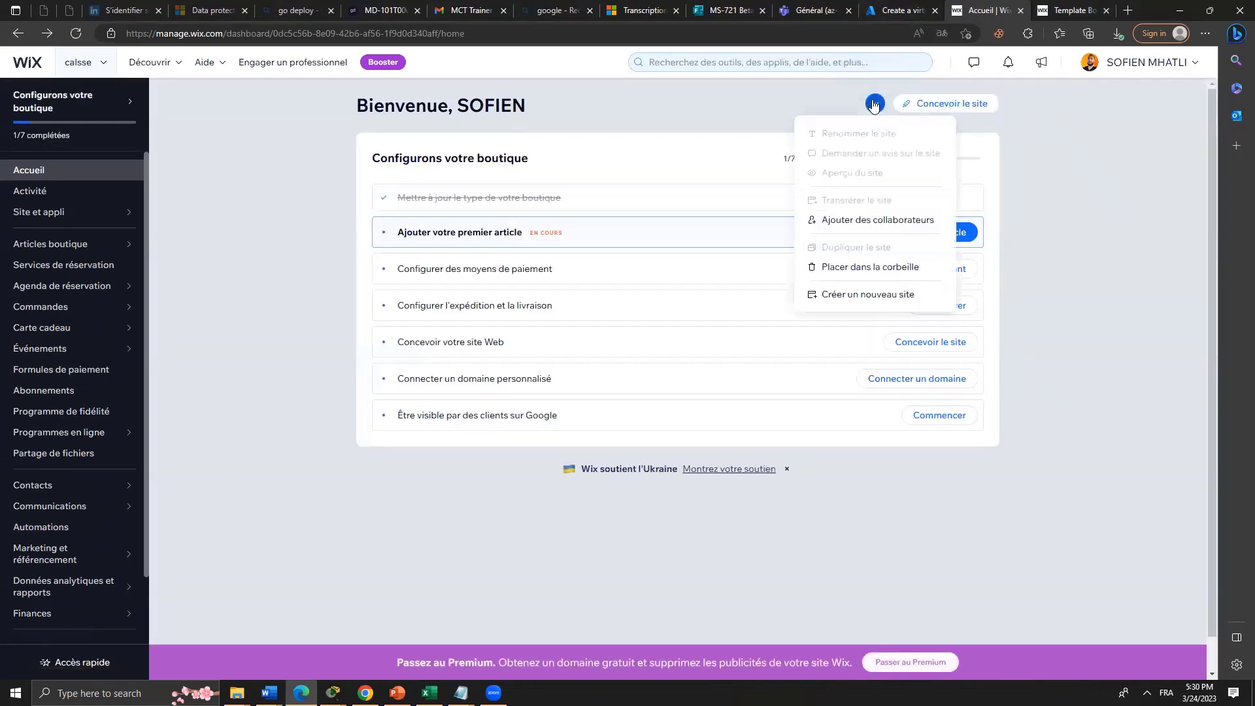
{"action": "left_click", "coordinate": [1066, 269]}
{"action": "scroll", "coordinate": [889, 431], "scroll_direction": "down", "scroll_amount": 1}
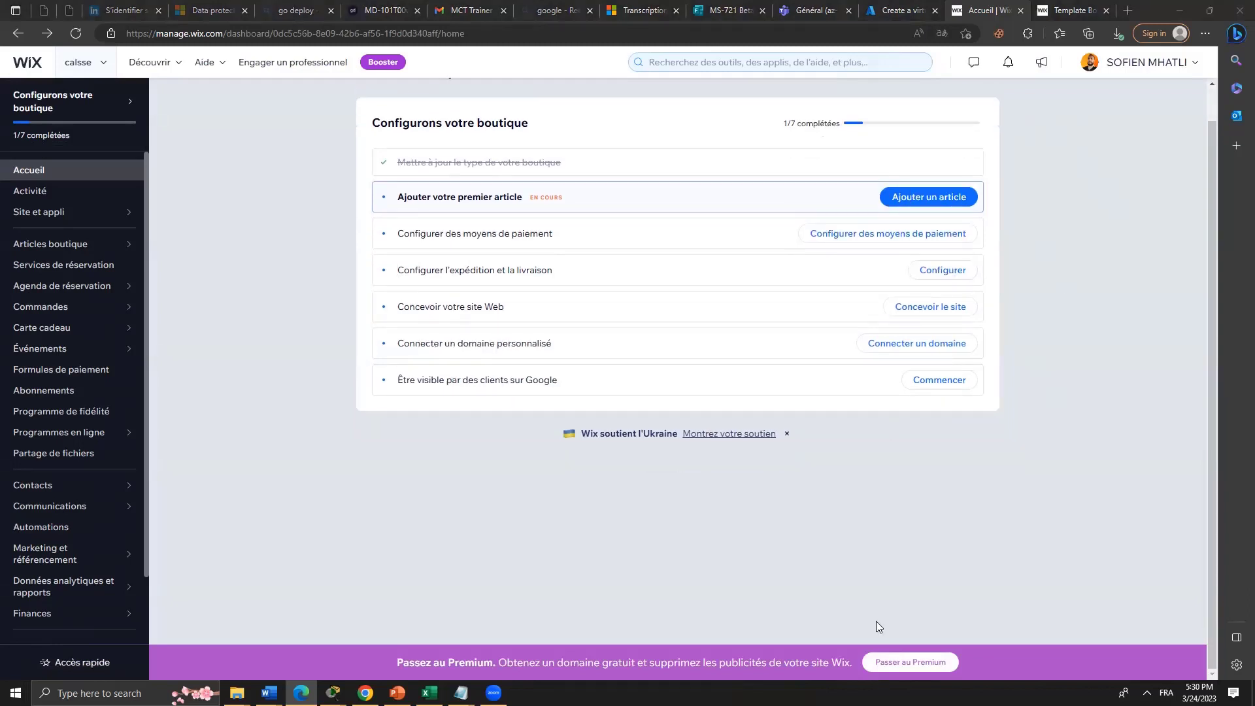
{"action": "left_click", "coordinate": [58, 213]}
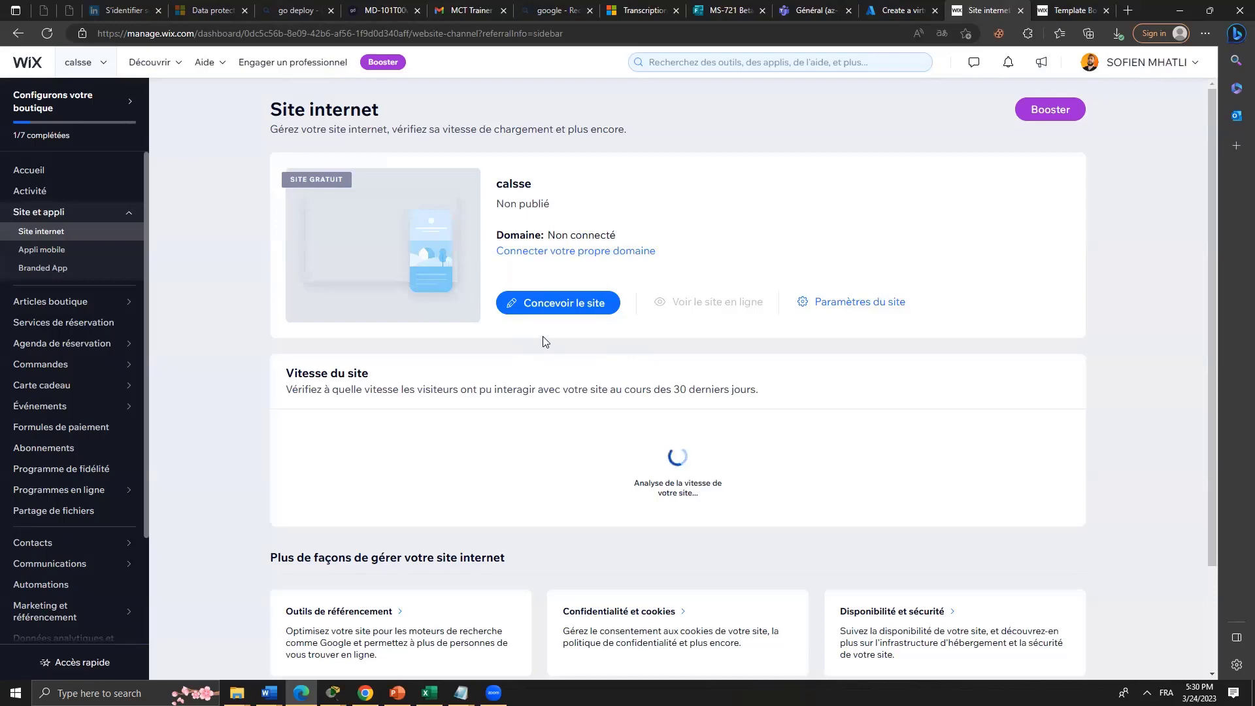
{"action": "scroll", "coordinate": [542, 338], "scroll_direction": "down", "scroll_amount": 2}
{"action": "scroll", "coordinate": [543, 340], "scroll_direction": "up", "scroll_amount": 1}
{"action": "scroll", "coordinate": [543, 341], "scroll_direction": "up", "scroll_amount": 1}
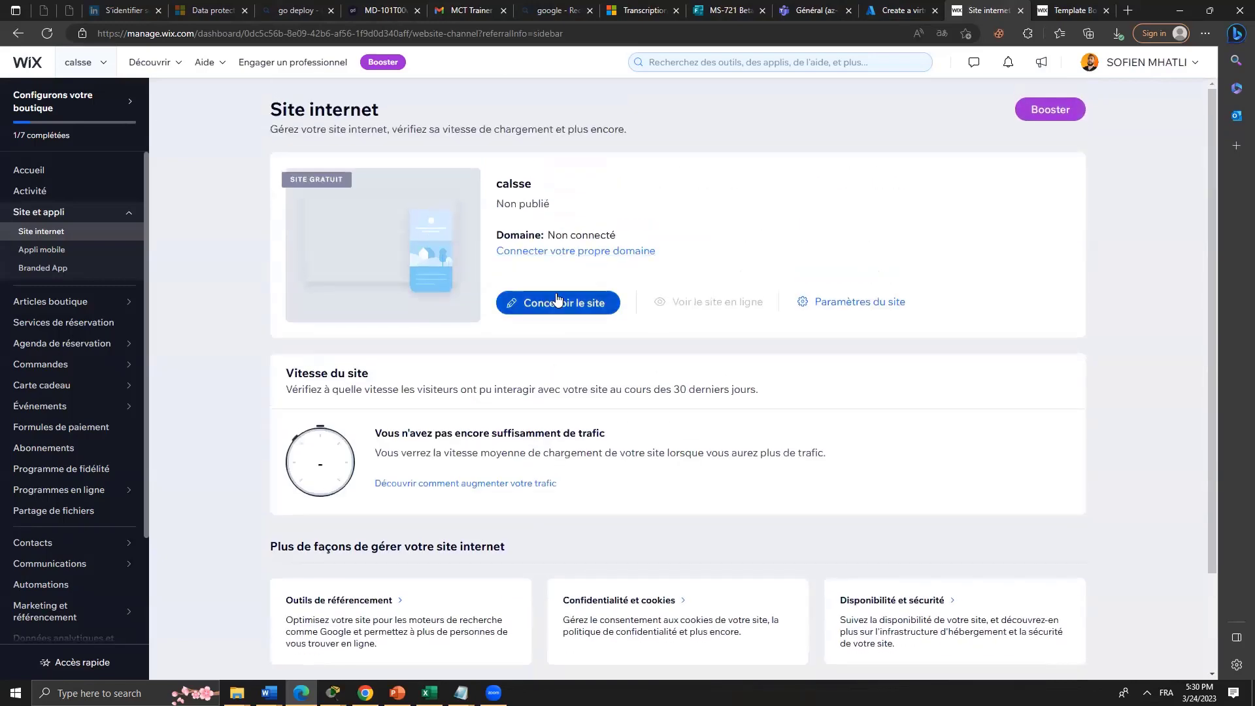
{"action": "left_click", "coordinate": [565, 300]}
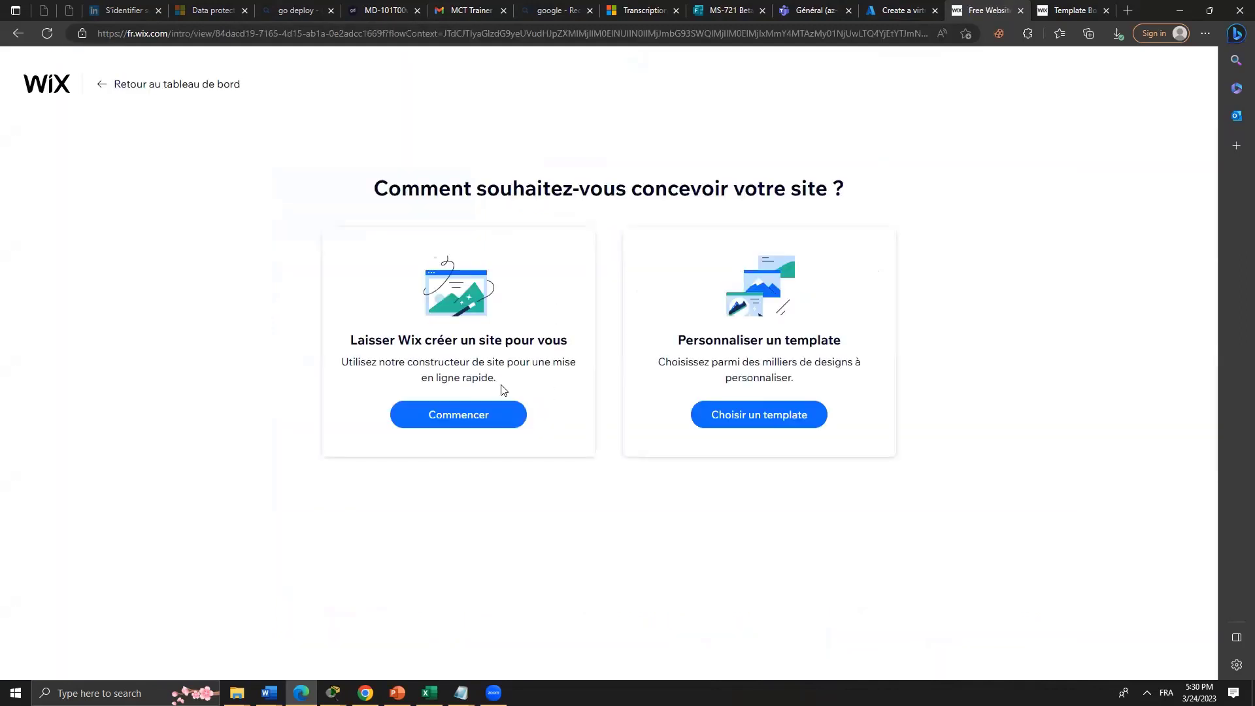
Let Wix build the site, confirm the business details, and pick the FUSION theme.
{"action": "left_click", "coordinate": [491, 421]}
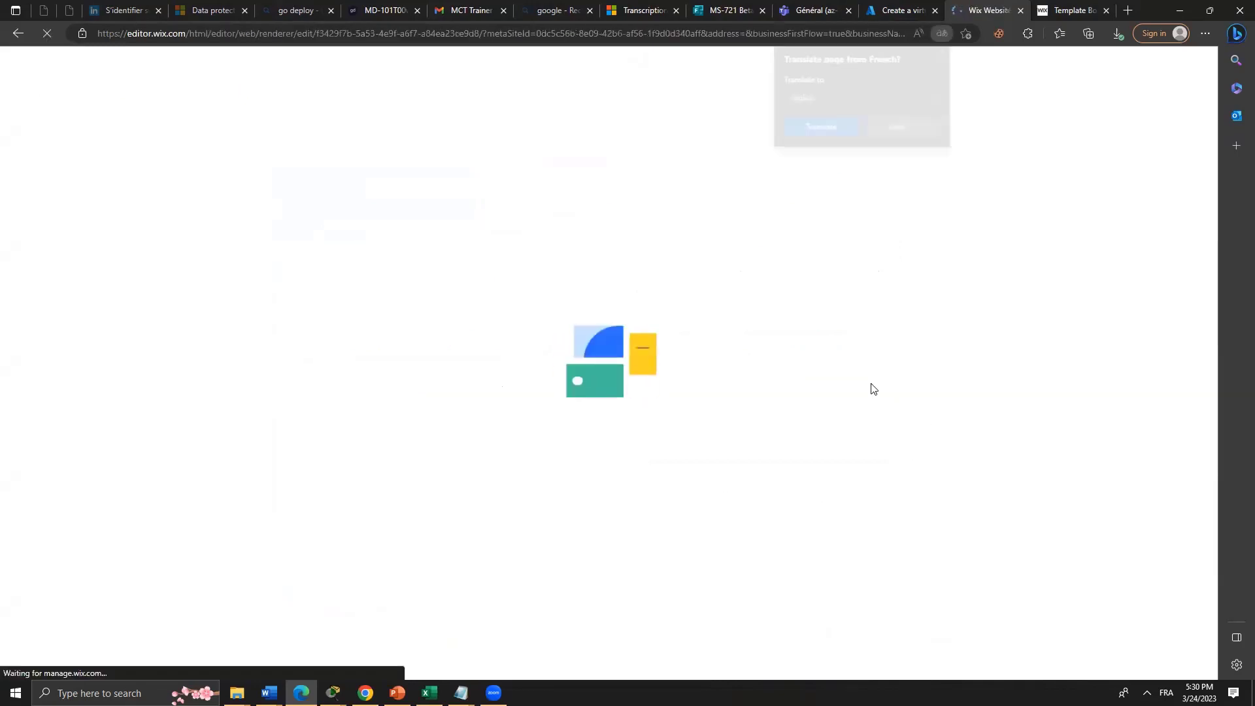
{"action": "left_click", "coordinate": [943, 53]}
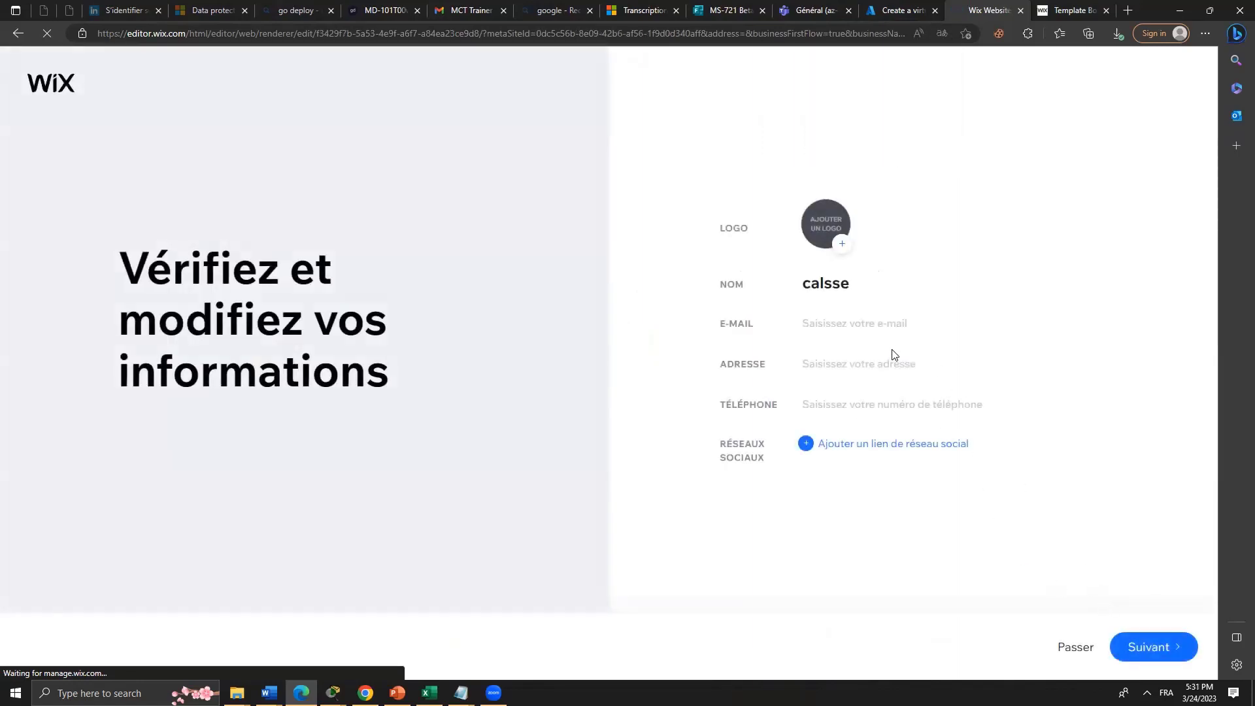
{"action": "left_click", "coordinate": [1157, 647]}
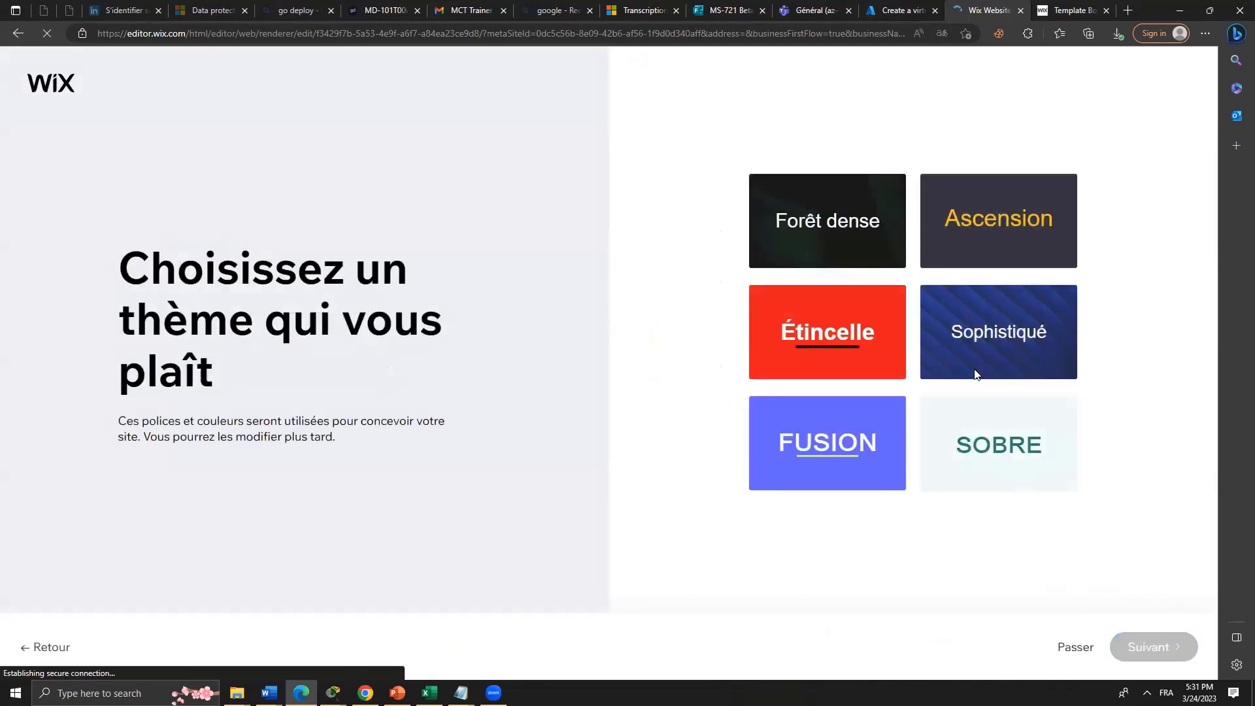
{"action": "left_click", "coordinate": [887, 446]}
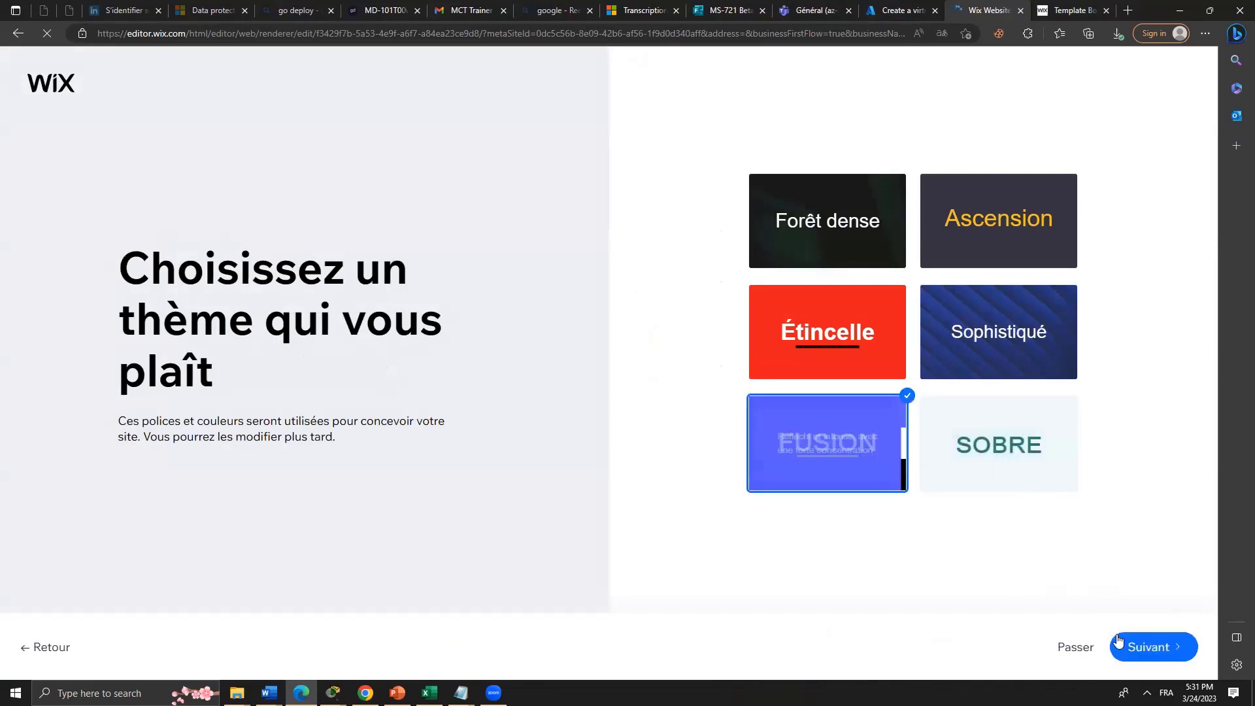
{"action": "left_click", "coordinate": [1143, 643]}
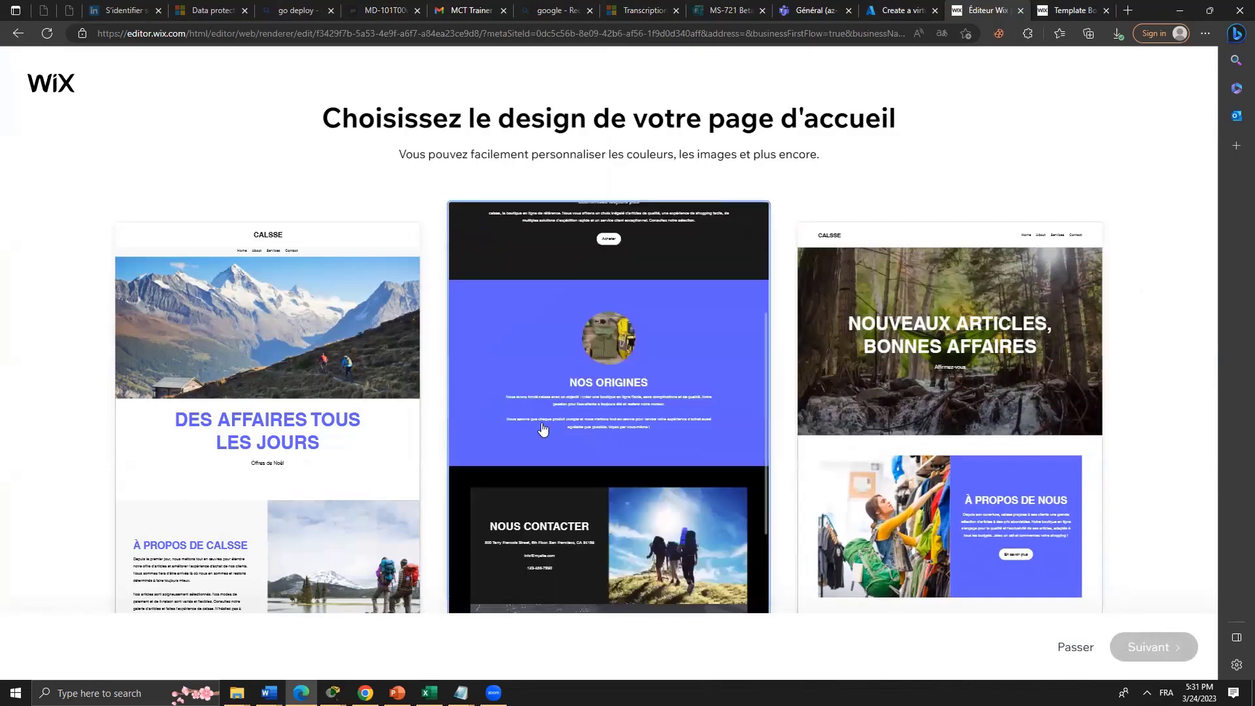
Choose the mountain-hikers homepage headlined 'Des affaires tous les jours' and continue.
{"action": "left_click", "coordinate": [319, 426]}
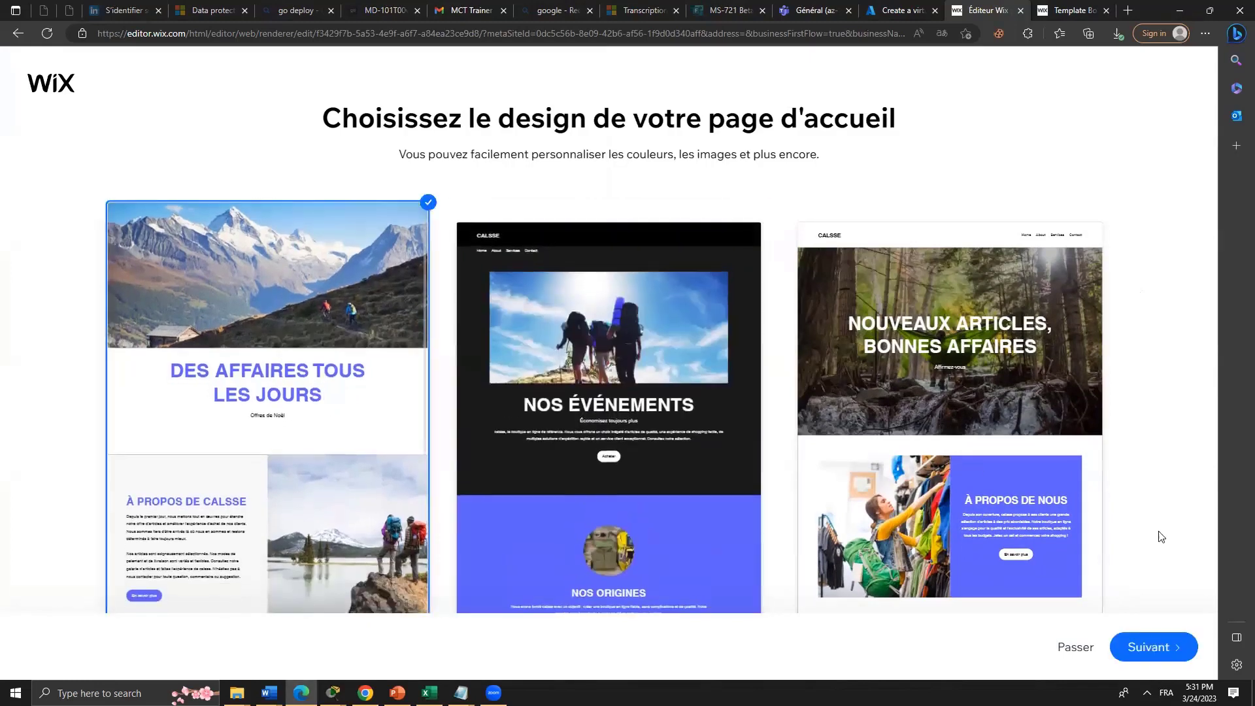
{"action": "left_click", "coordinate": [1159, 650]}
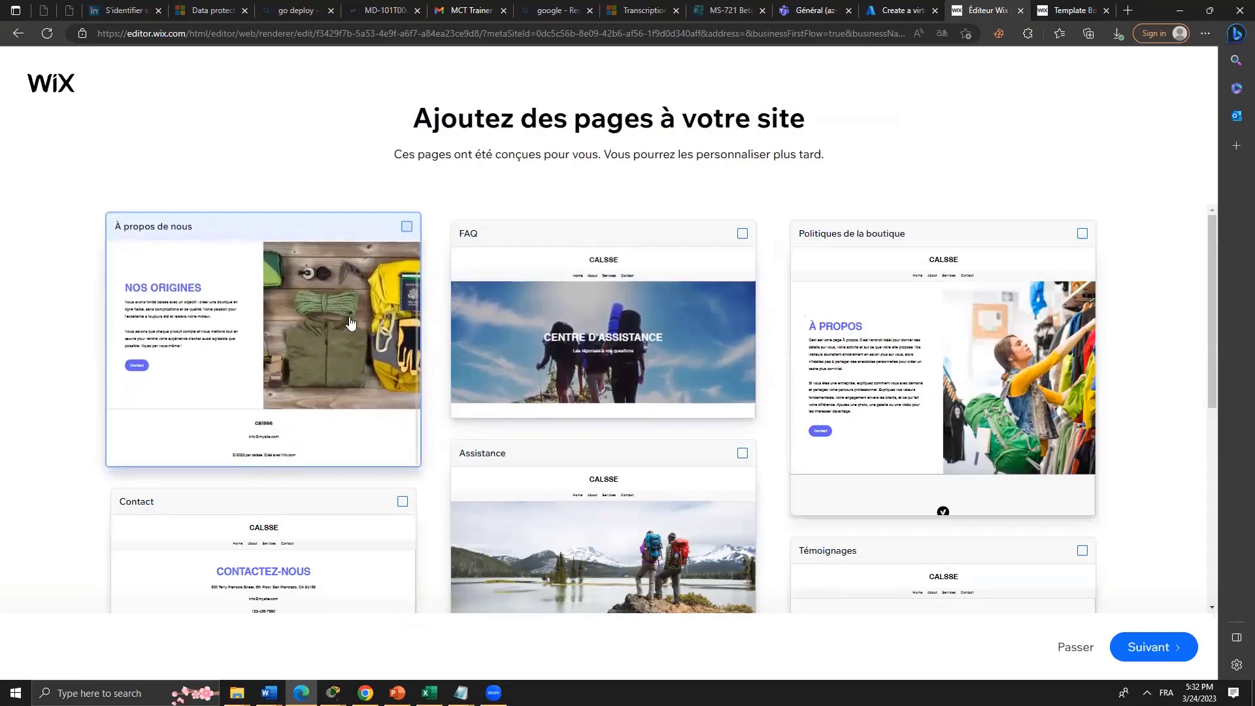
Tick the À propos de nous page and continue so Wix starts adding the pages.
{"action": "left_click", "coordinate": [170, 267]}
{"action": "left_click", "coordinate": [1156, 650]}
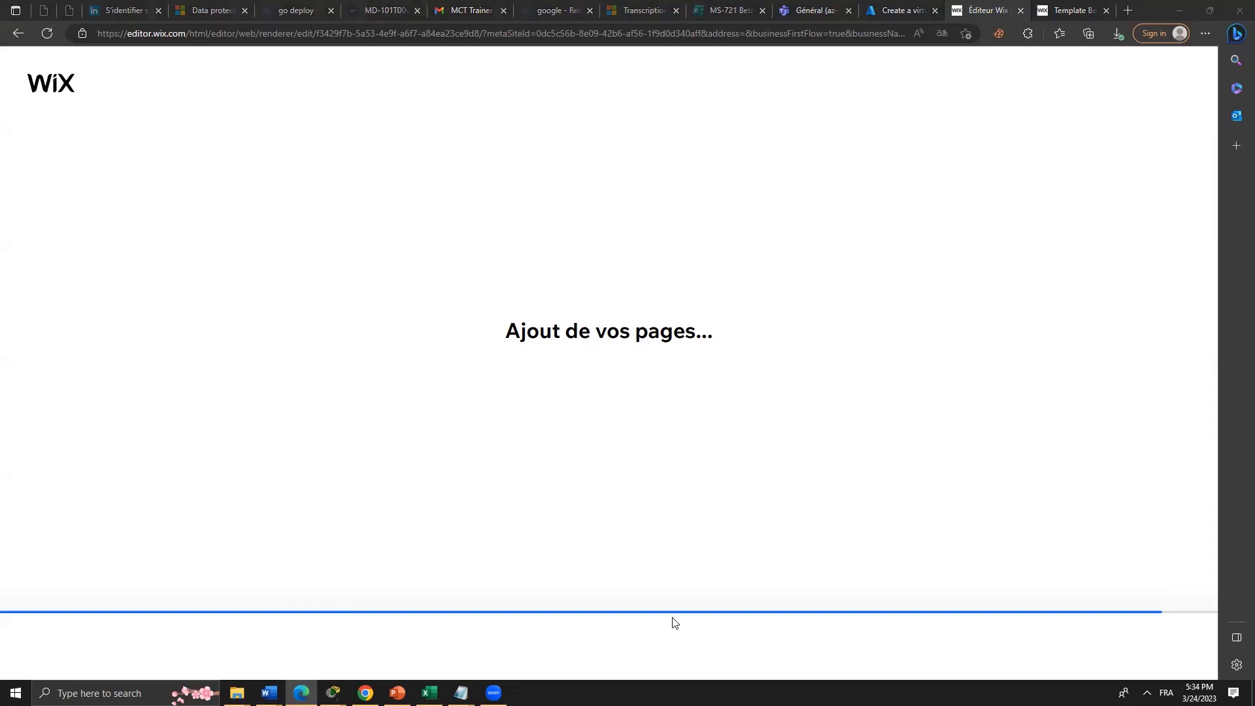
Reload the stuck page-building screen and dismiss the translation offer.
{"action": "left_click", "coordinate": [47, 33]}
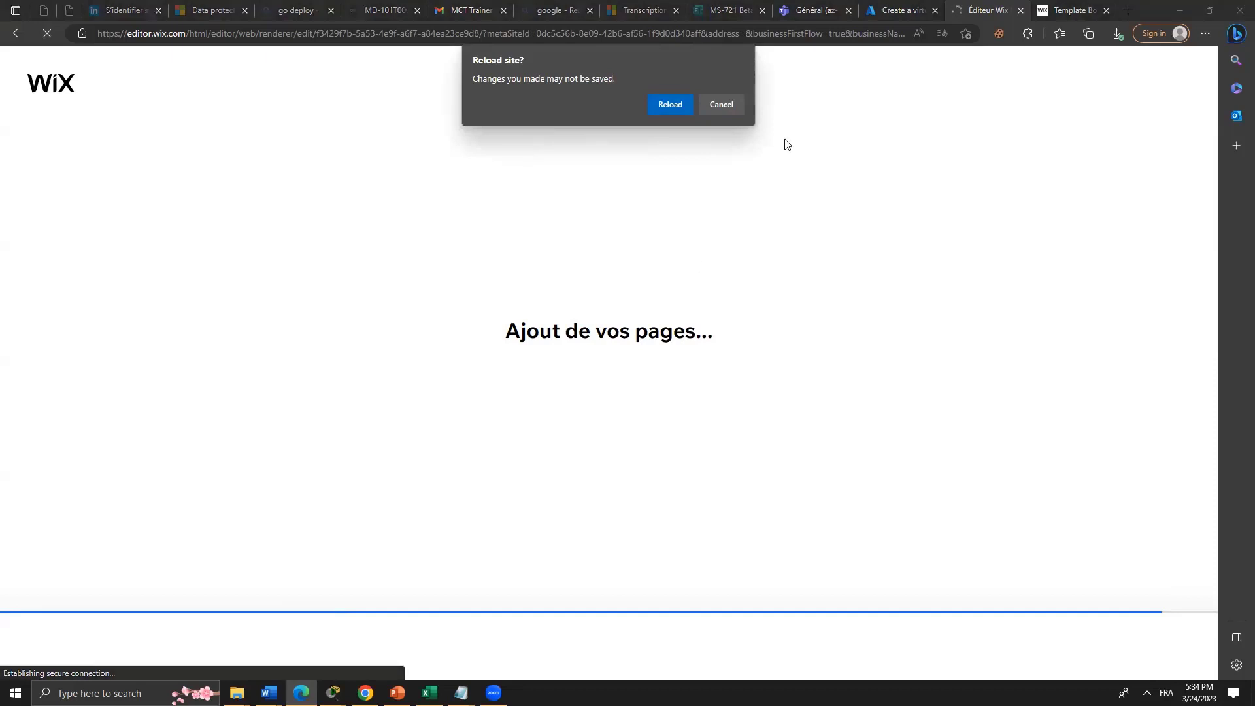
{"action": "left_click", "coordinate": [670, 104]}
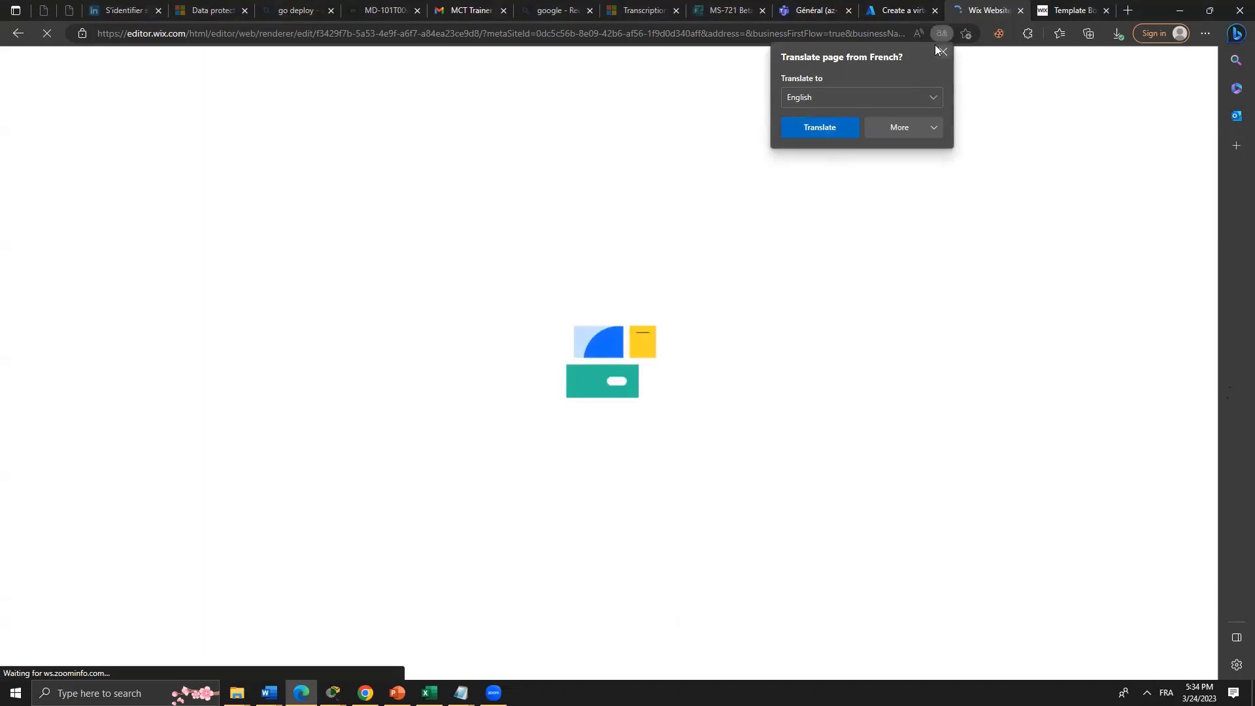
{"action": "left_click", "coordinate": [945, 51]}
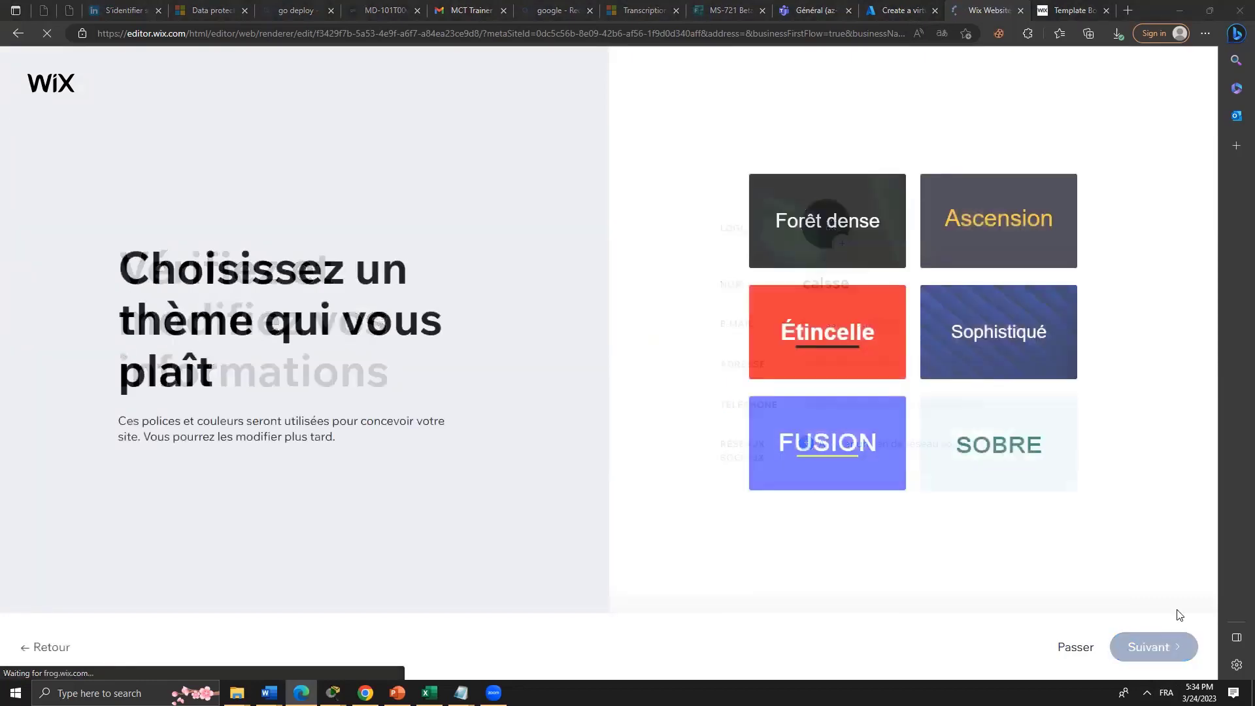
Choose the Étincelle theme and let the homepage designs load.
{"action": "left_click", "coordinate": [873, 312]}
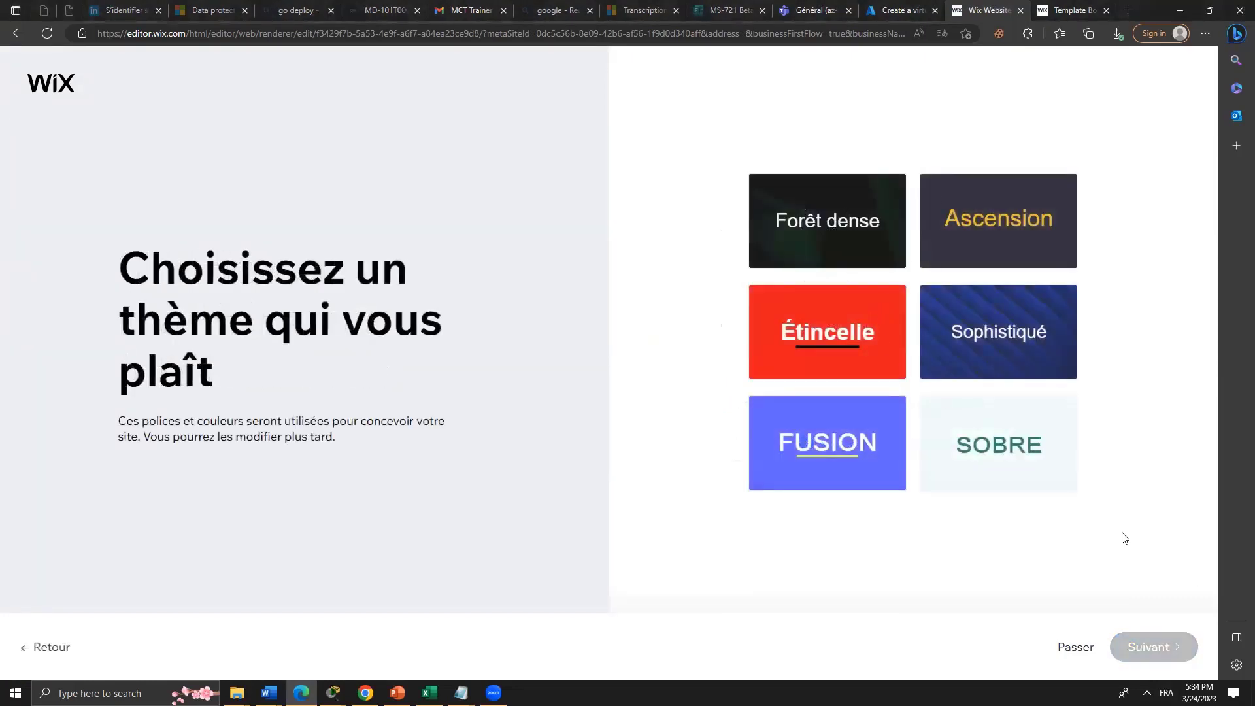
{"action": "left_click", "coordinate": [1138, 649]}
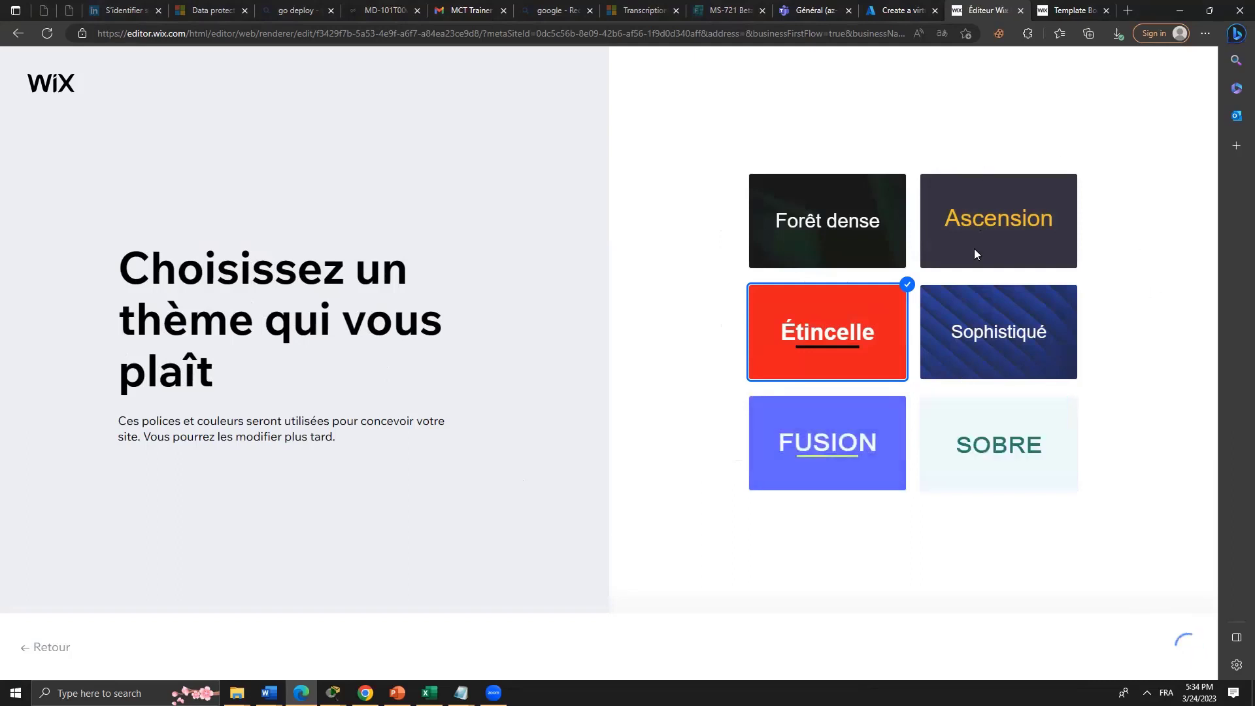
{"action": "mouse_move", "coordinate": [975, 320]}
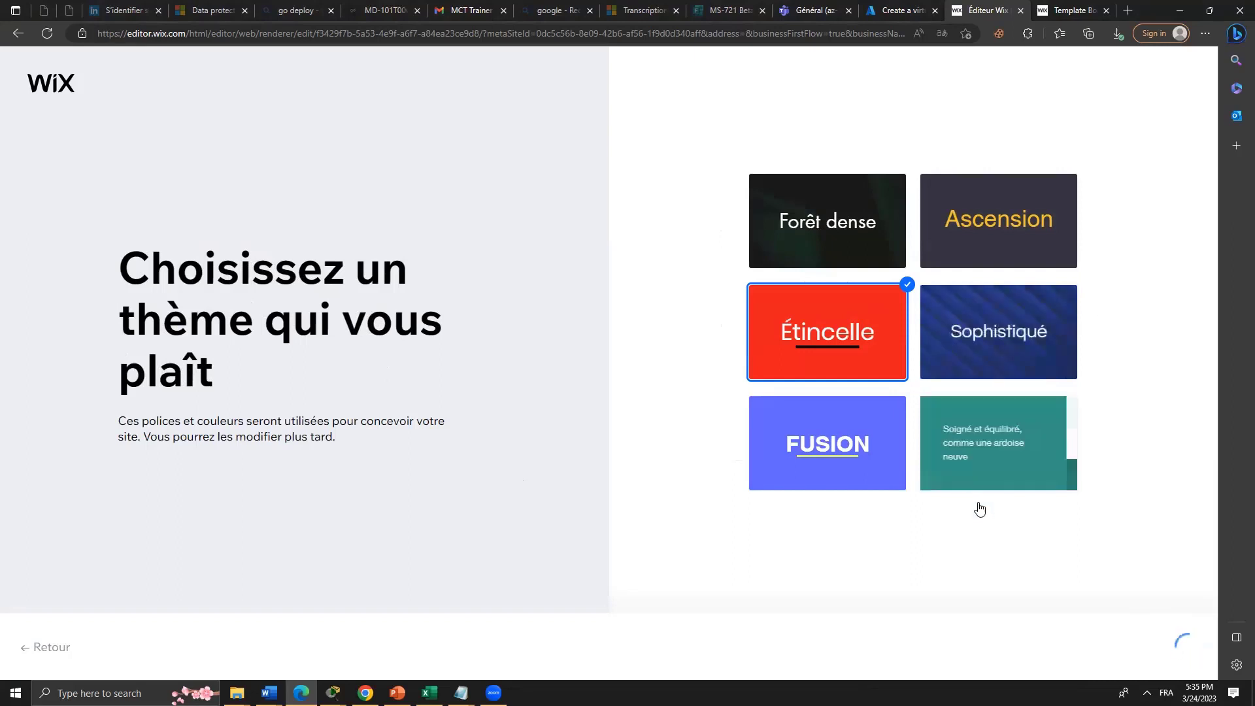
{"action": "left_click", "coordinate": [1147, 693]}
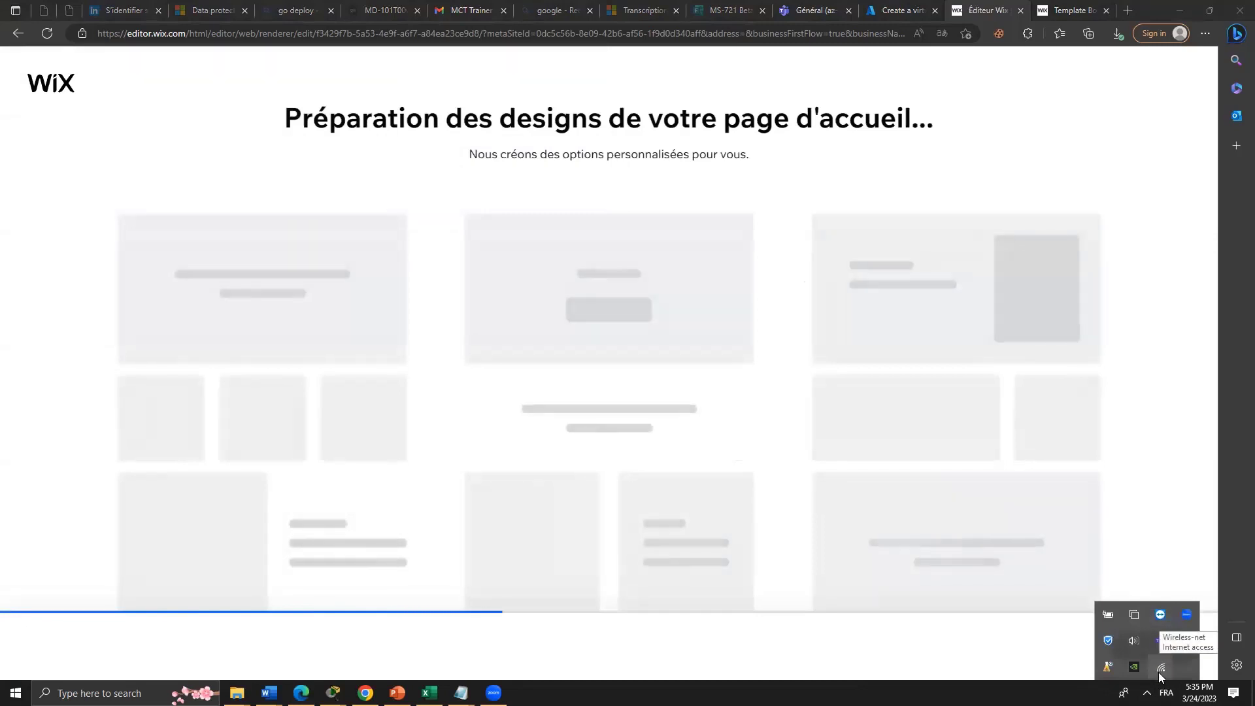
Pick the third homepage design, with the red Nouveaux arrivages heading and forest image.
{"action": "left_click", "coordinate": [1095, 147]}
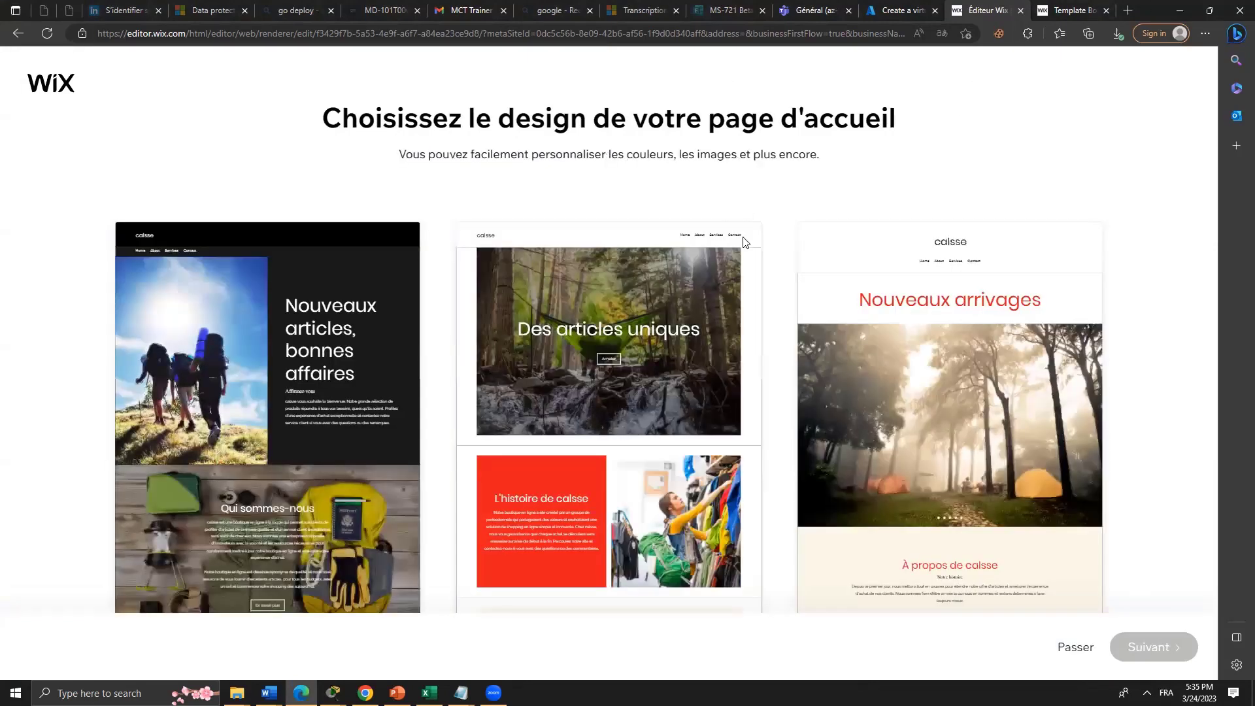
{"action": "left_click", "coordinate": [1006, 380]}
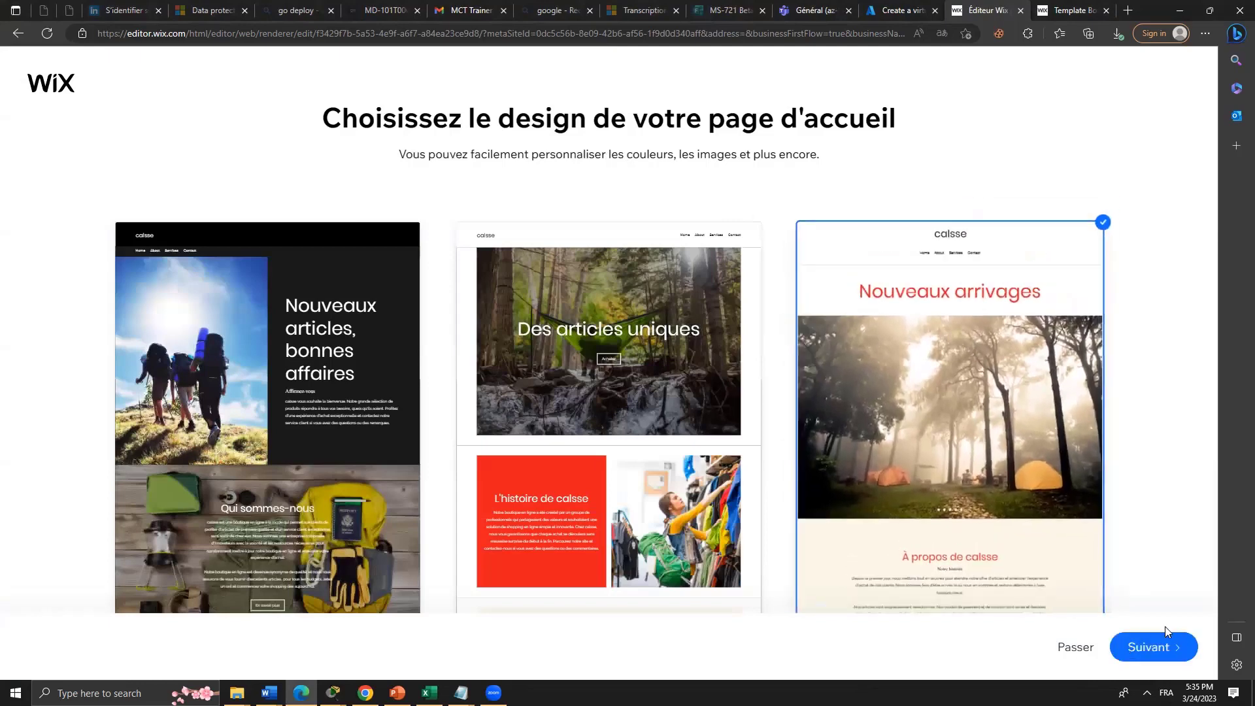
{"action": "left_click", "coordinate": [1163, 647]}
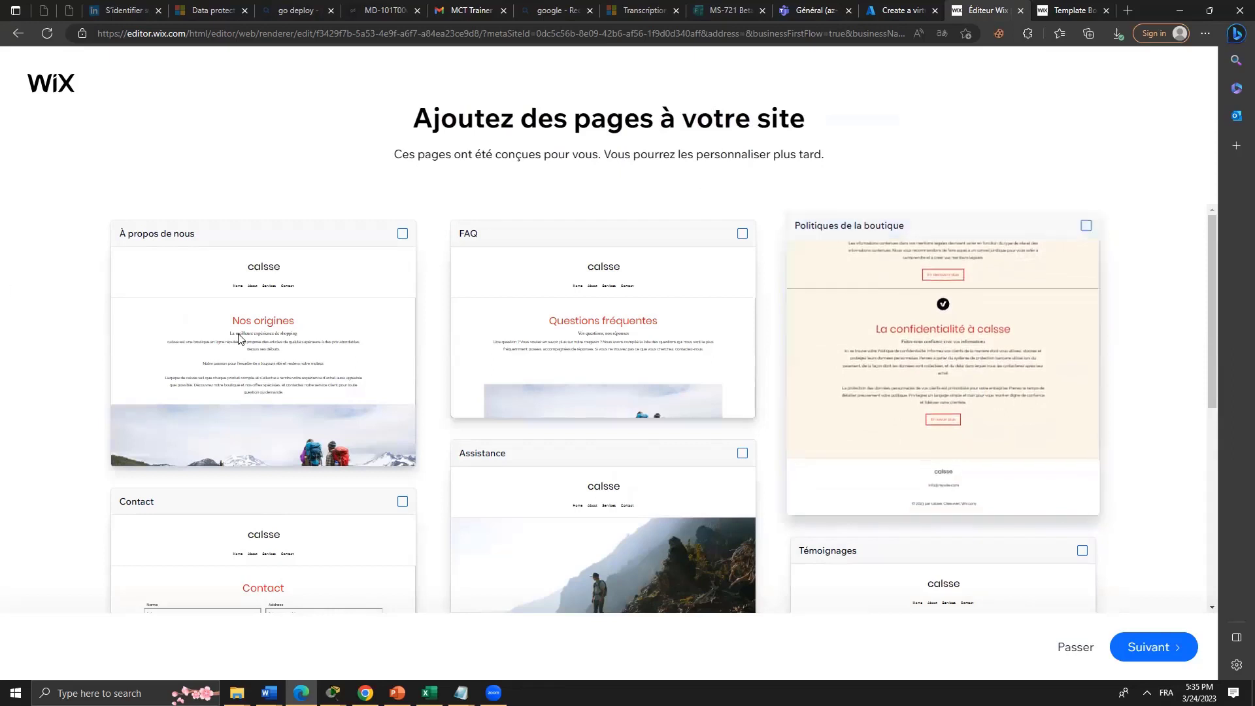
Tick the À propos de nous card among the extra pages and continue.
{"action": "left_click", "coordinate": [286, 347]}
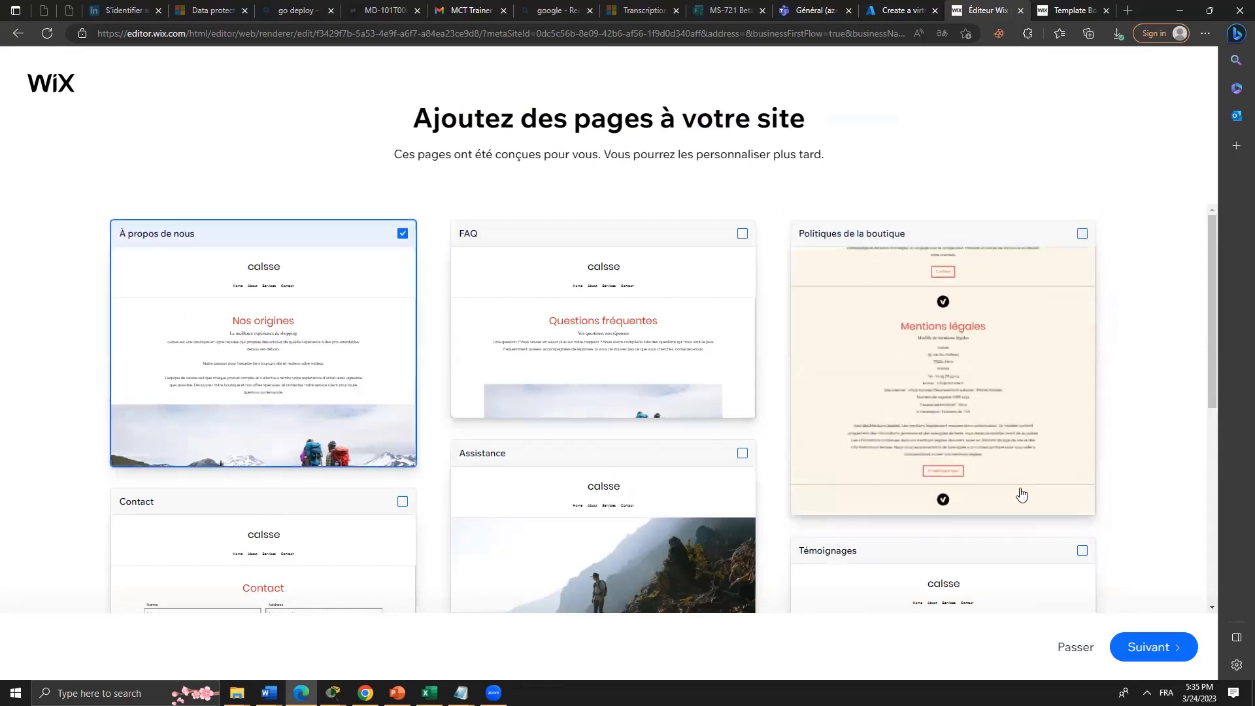
{"action": "left_click", "coordinate": [1157, 647]}
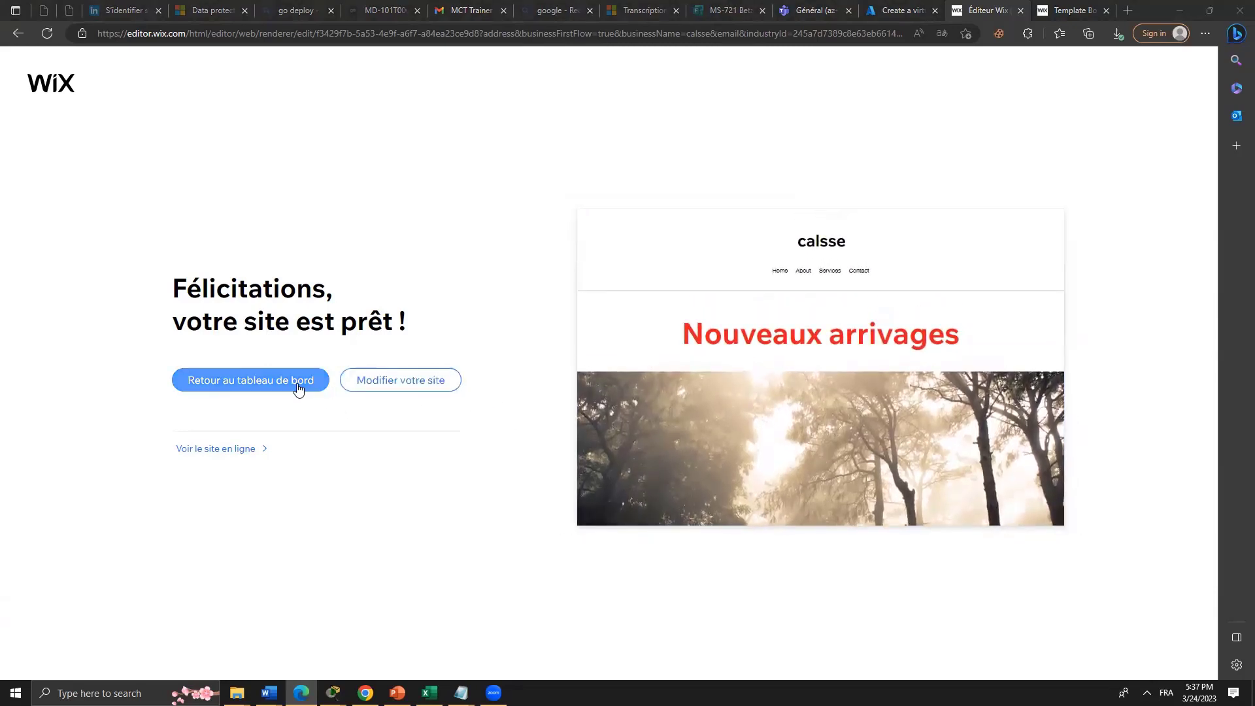
View the live calsse site in a new tab, scroll its homepage, then open À propos de nous.
{"action": "left_click", "coordinate": [238, 451]}
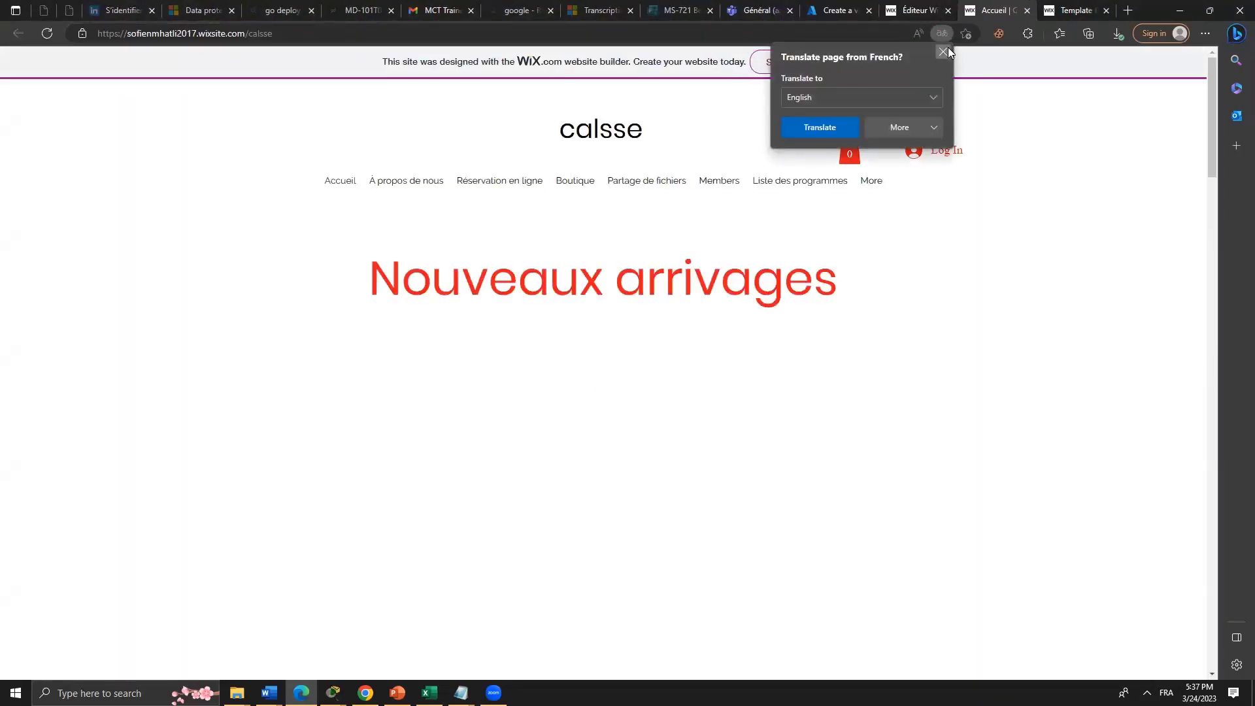
{"action": "left_click", "coordinate": [943, 51]}
{"action": "scroll", "coordinate": [700, 415], "scroll_direction": "down", "scroll_amount": 5}
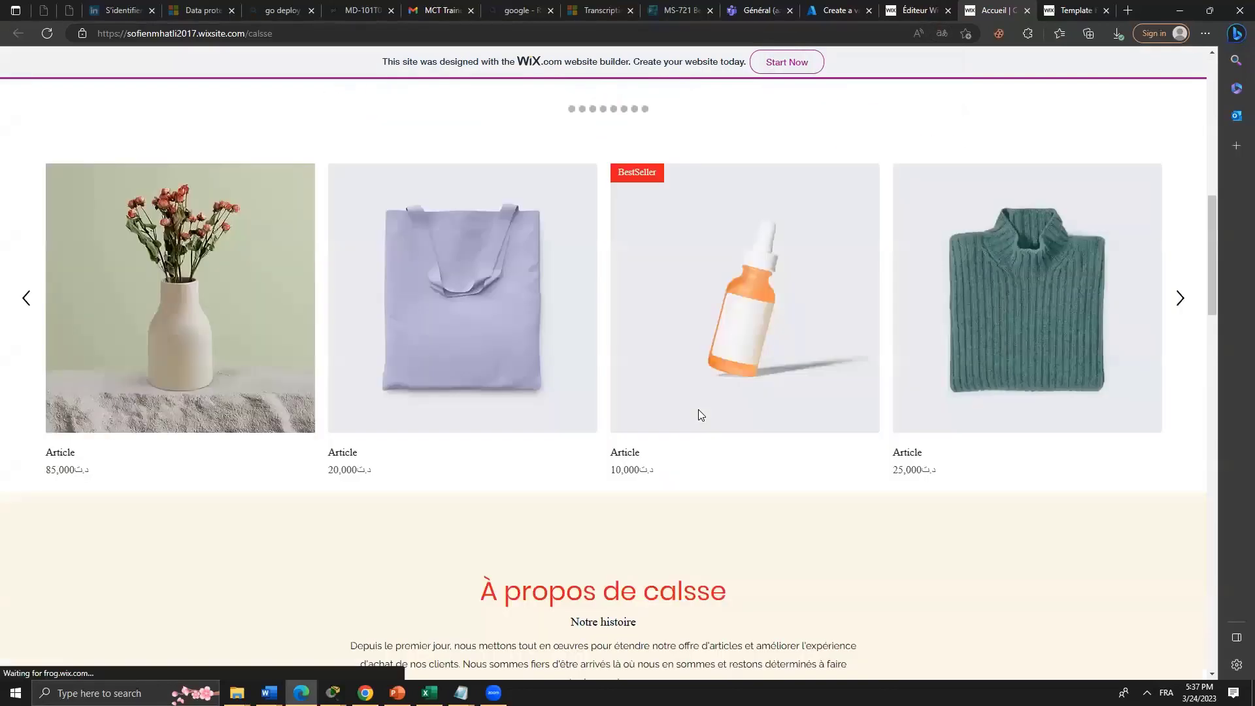
{"action": "scroll", "coordinate": [739, 403], "scroll_direction": "up", "scroll_amount": 5}
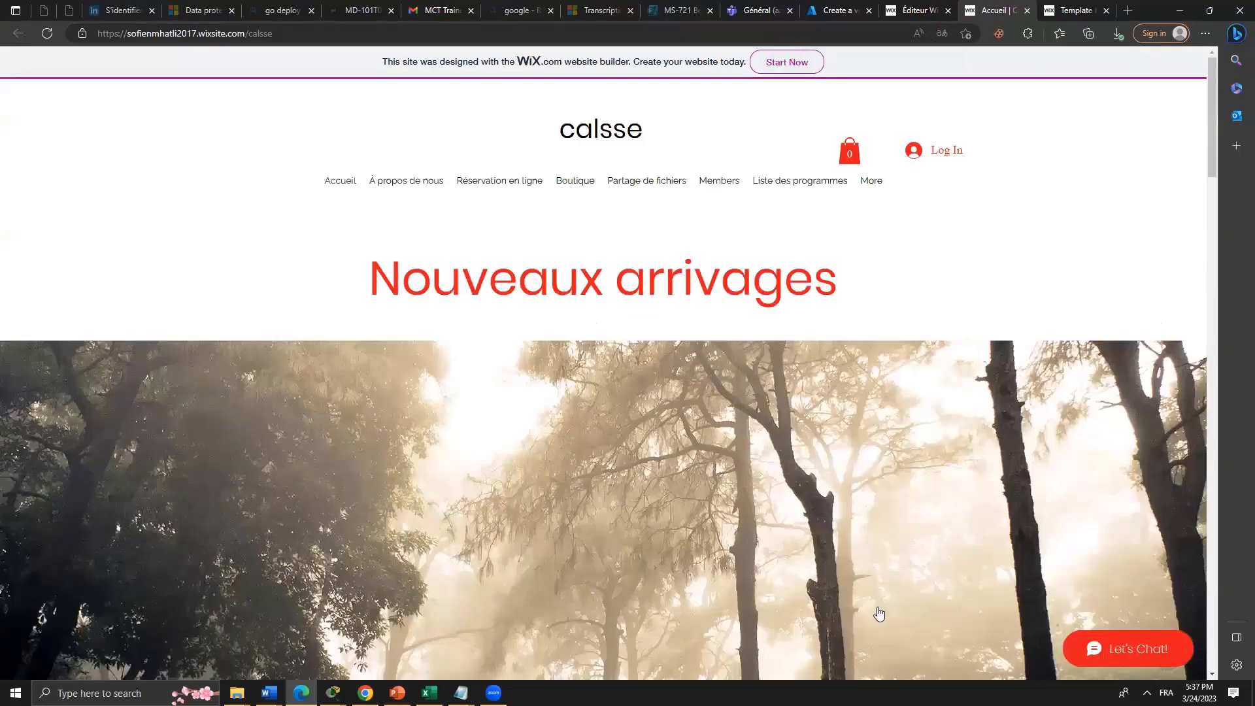
{"action": "scroll", "coordinate": [880, 614], "scroll_direction": "down", "scroll_amount": 4}
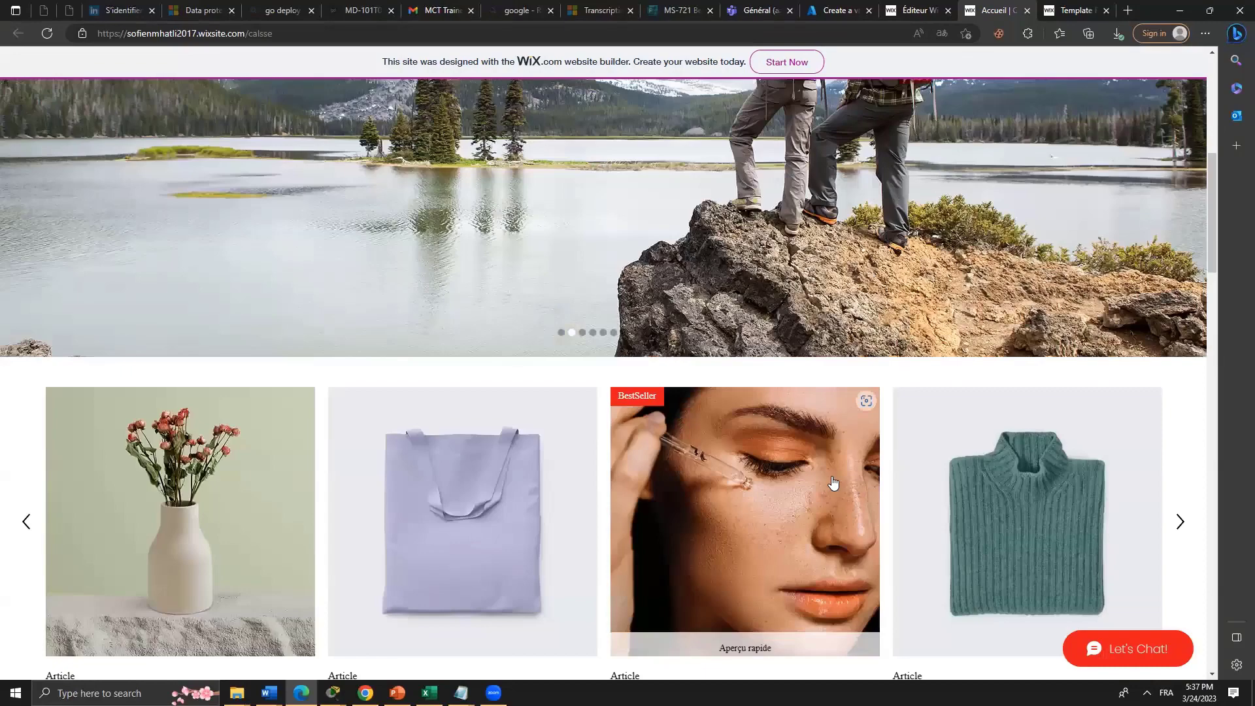
{"action": "scroll", "coordinate": [836, 458], "scroll_direction": "up", "scroll_amount": 4}
{"action": "scroll", "coordinate": [931, 418], "scroll_direction": "down", "scroll_amount": 5}
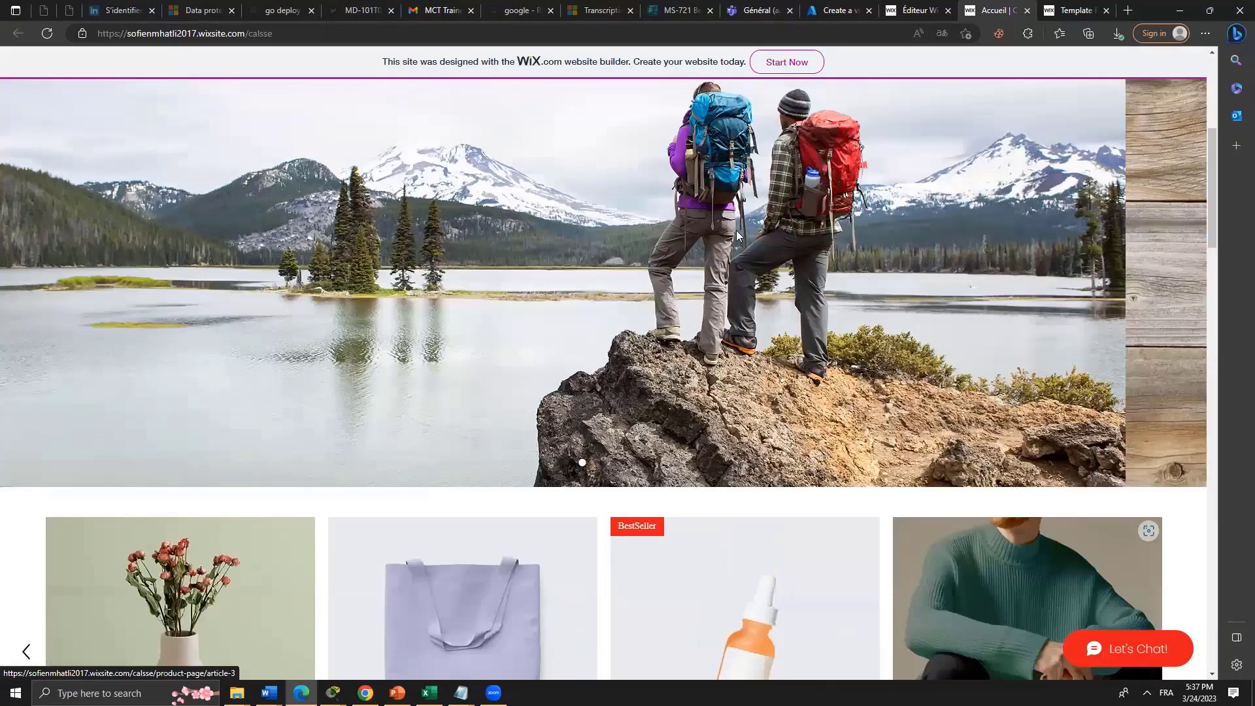
{"action": "scroll", "coordinate": [685, 287], "scroll_direction": "down", "scroll_amount": 2}
{"action": "scroll", "coordinate": [757, 268], "scroll_direction": "up", "scroll_amount": 3}
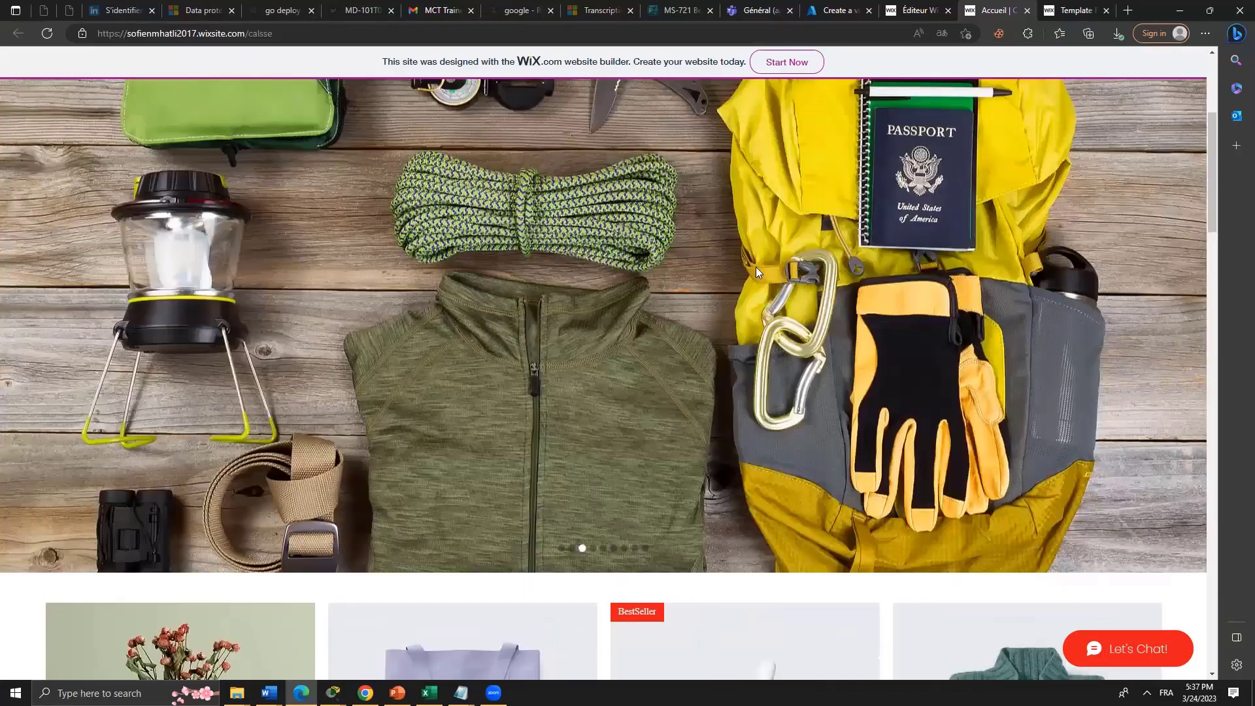
{"action": "scroll", "coordinate": [1184, 375], "scroll_direction": "up", "scroll_amount": 1}
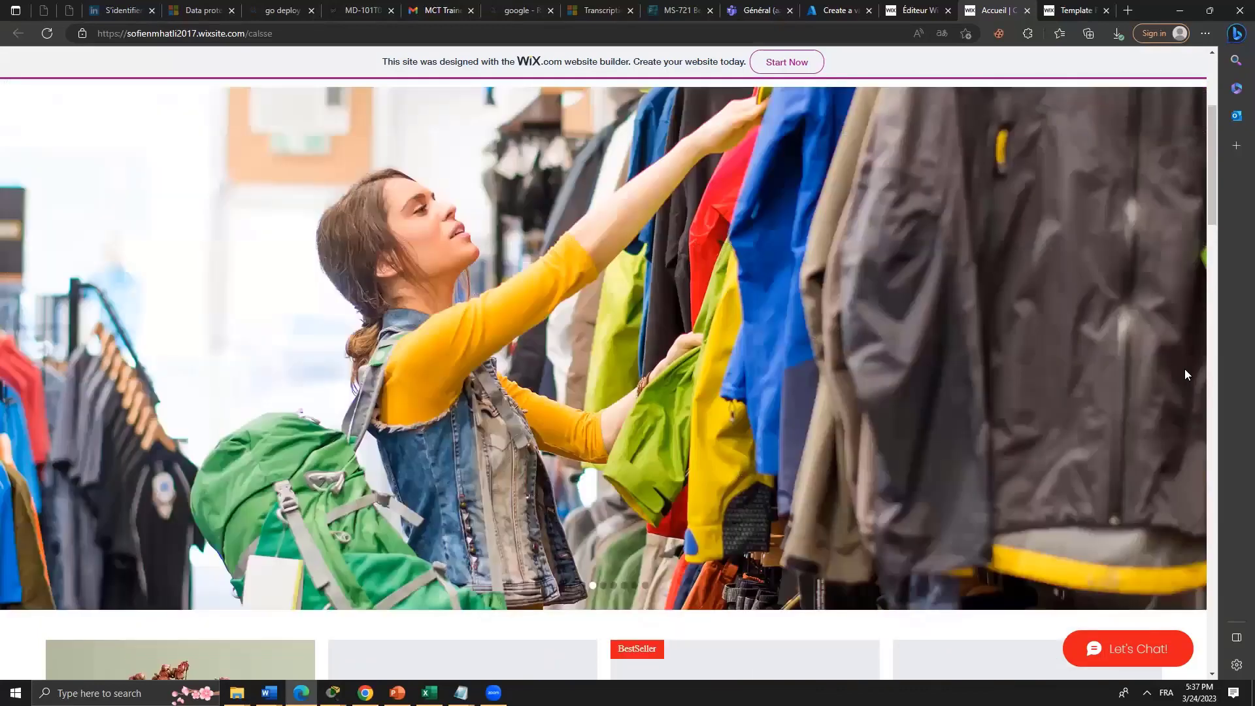
{"action": "scroll", "coordinate": [1187, 374], "scroll_direction": "down", "scroll_amount": 10}
{"action": "scroll", "coordinate": [1186, 374], "scroll_direction": "down", "scroll_amount": 15}
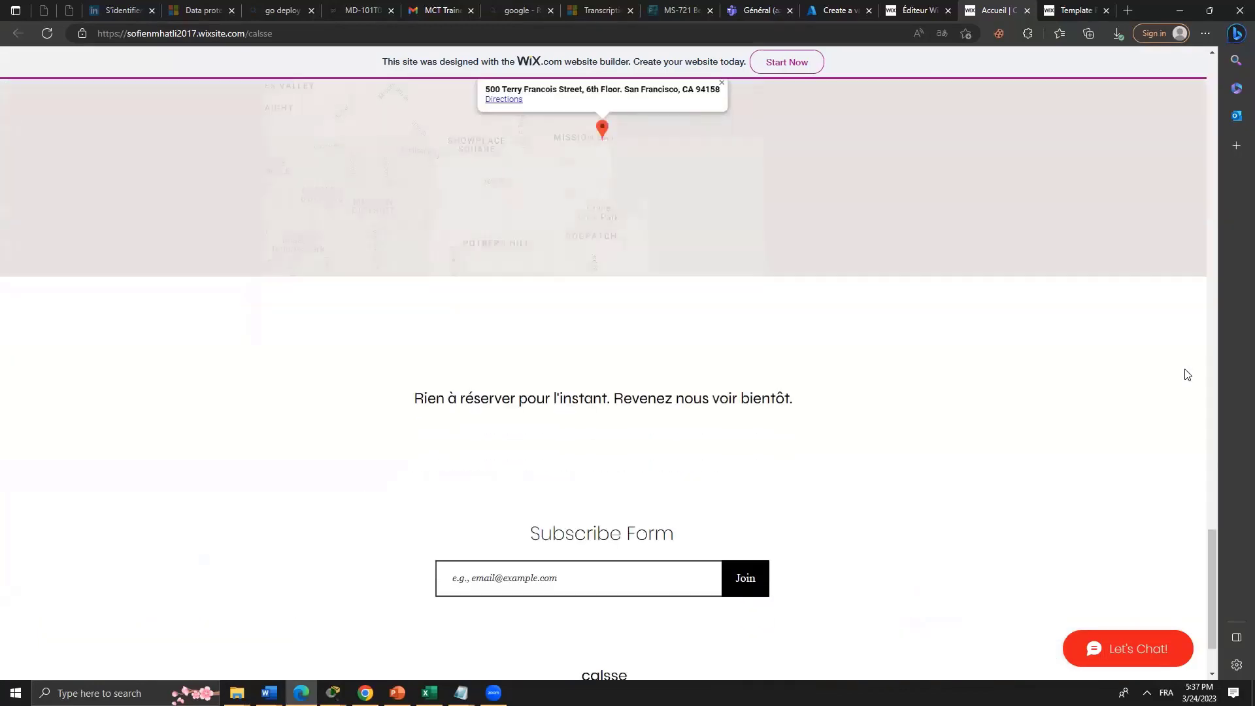
{"action": "scroll", "coordinate": [1184, 373], "scroll_direction": "up", "scroll_amount": 5}
{"action": "scroll", "coordinate": [619, 347], "scroll_direction": "up", "scroll_amount": 2}
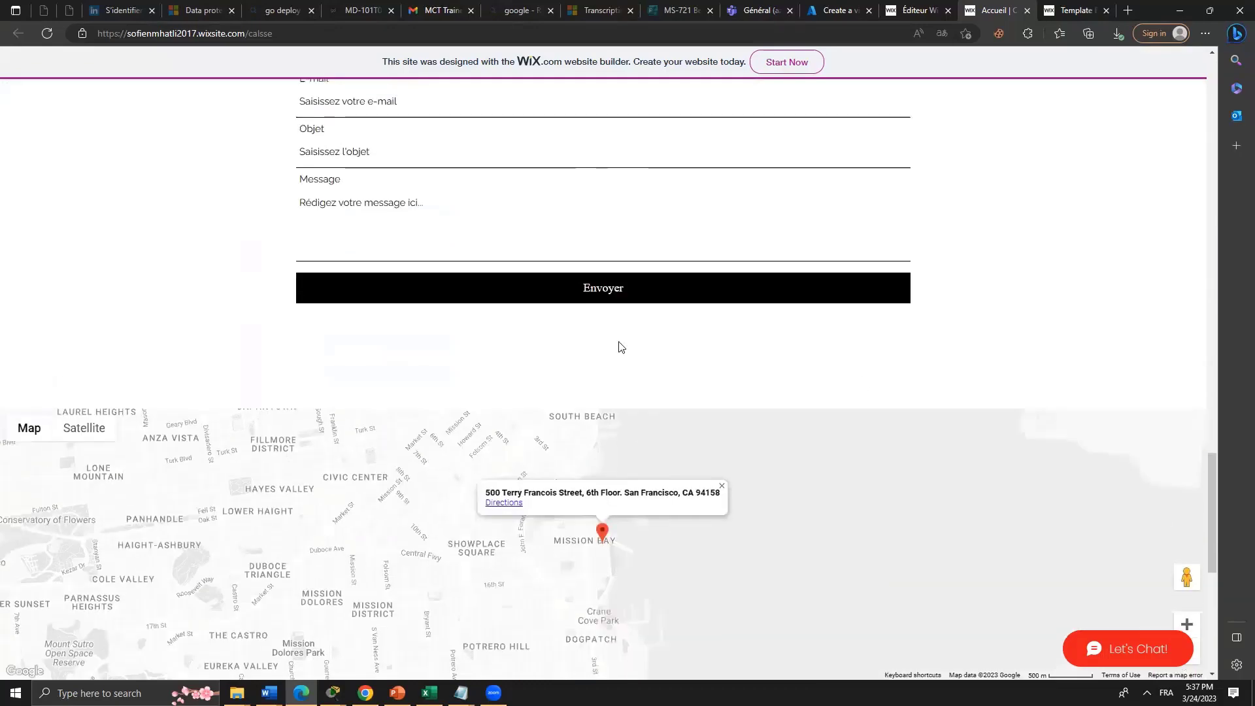
{"action": "scroll", "coordinate": [650, 606], "scroll_direction": "down", "scroll_amount": 6}
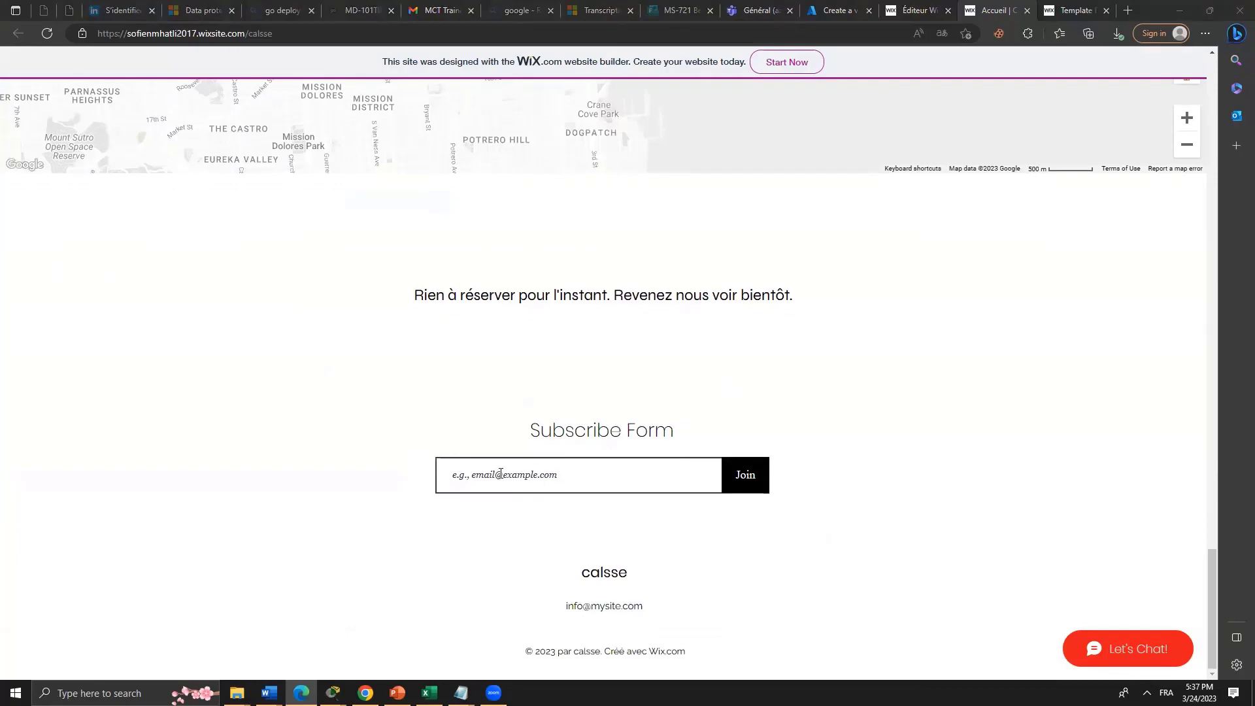
{"action": "scroll", "coordinate": [779, 504], "scroll_direction": "up", "scroll_amount": 7}
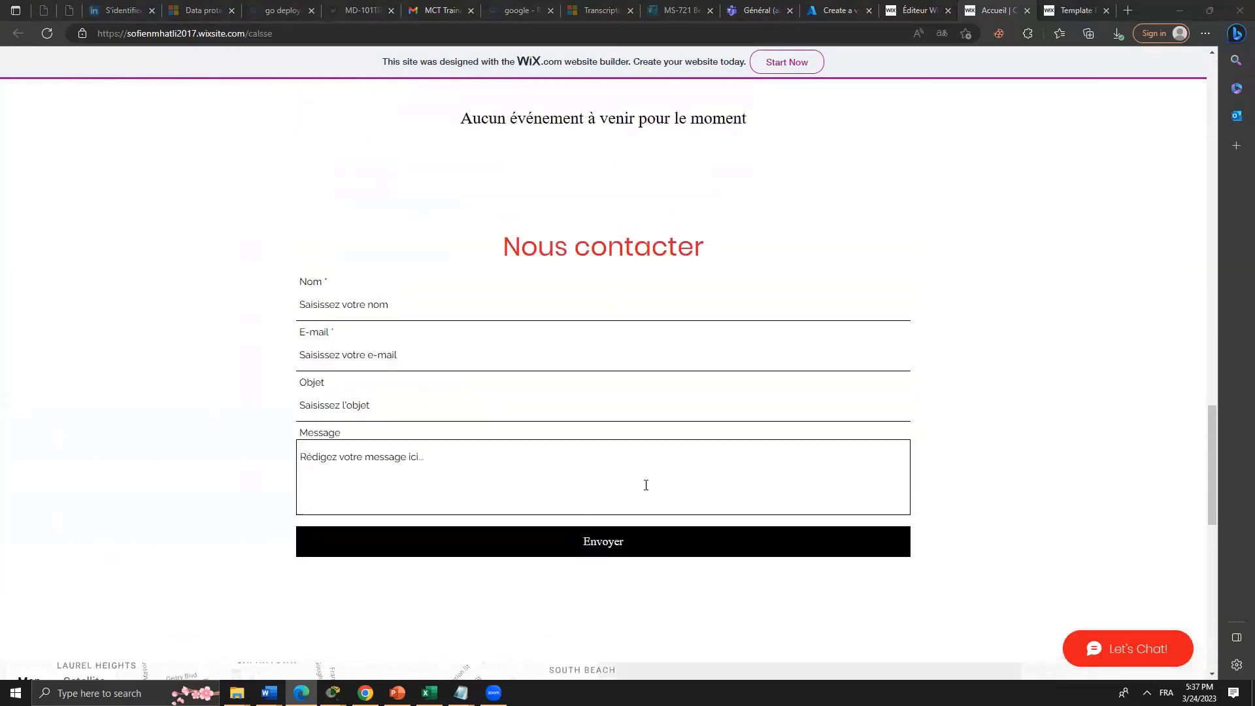
{"action": "scroll", "coordinate": [646, 485], "scroll_direction": "up", "scroll_amount": 8}
{"action": "scroll", "coordinate": [655, 482], "scroll_direction": "up", "scroll_amount": 10}
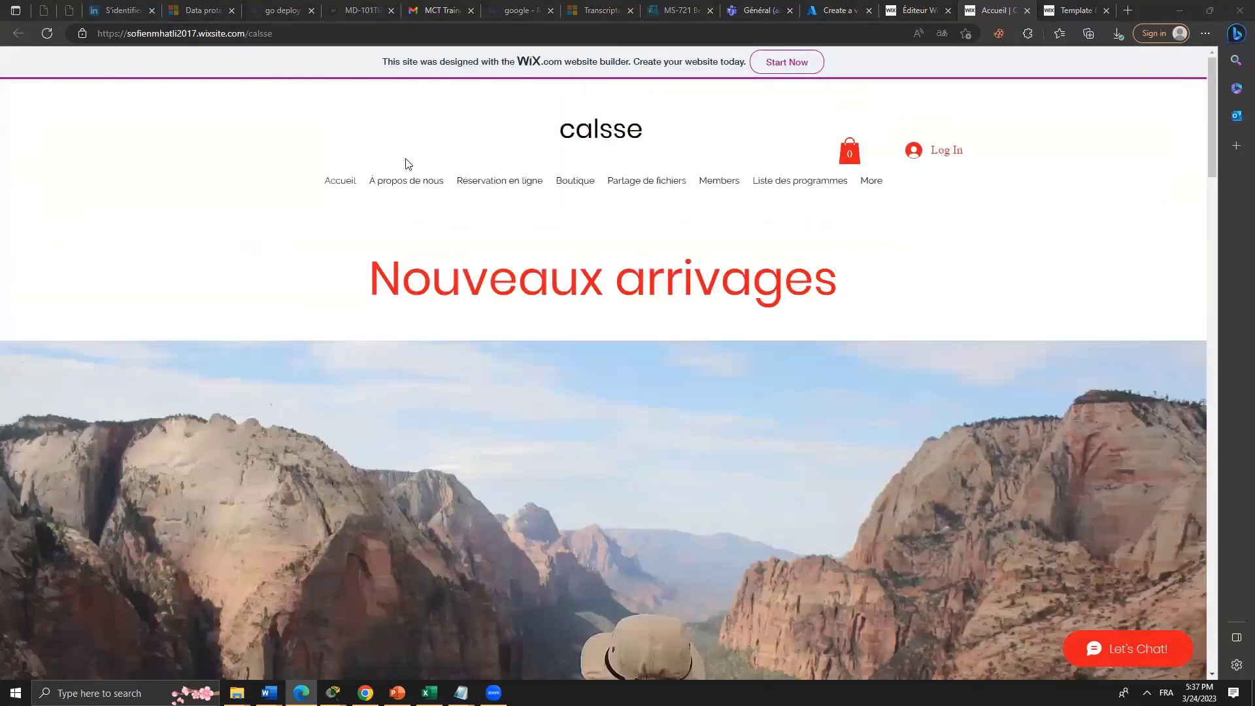
{"action": "left_click", "coordinate": [413, 185]}
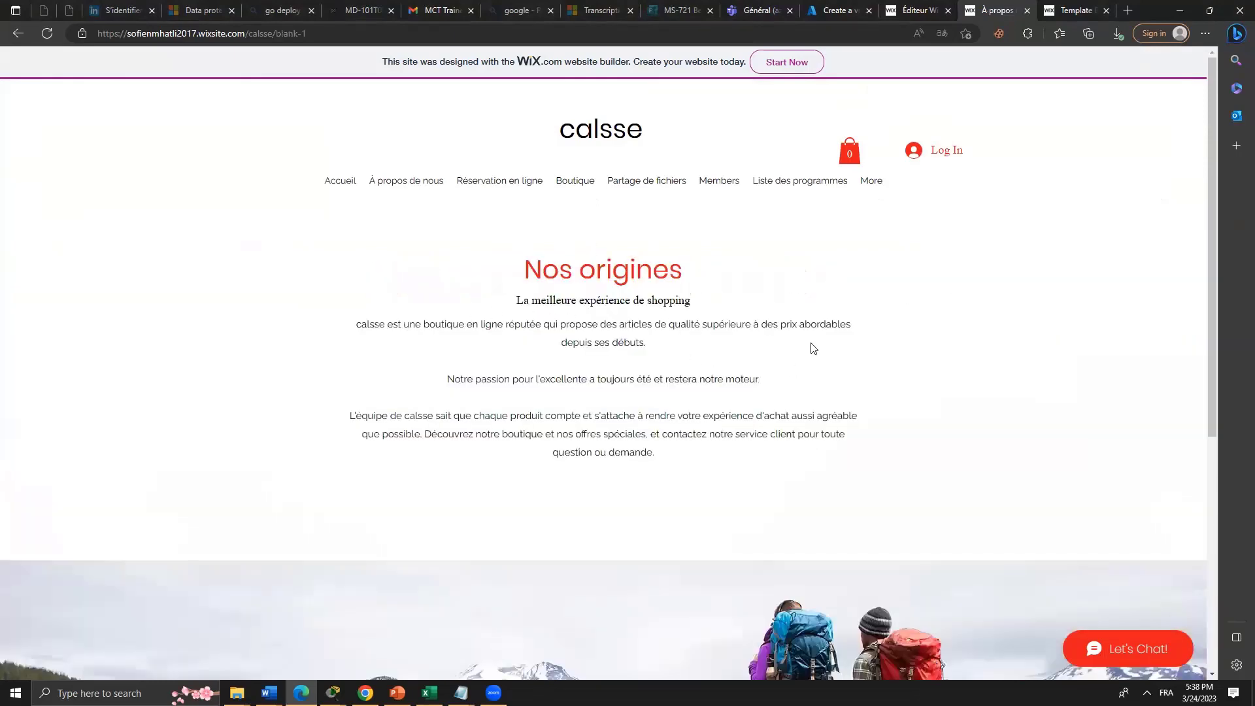
Look over À propos de nous, then visit the Réservation en ligne and Boutique pages.
{"action": "scroll", "coordinate": [813, 348], "scroll_direction": "down", "scroll_amount": 2}
{"action": "scroll", "coordinate": [846, 357], "scroll_direction": "down", "scroll_amount": 3}
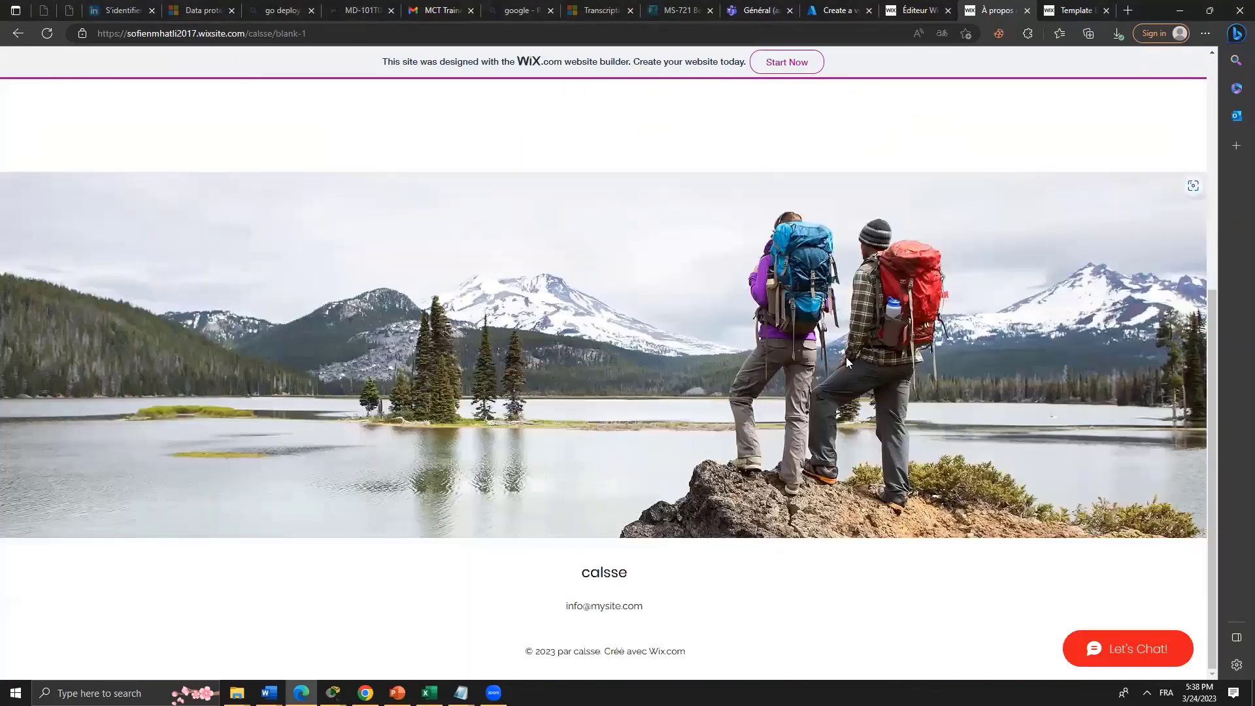
{"action": "scroll", "coordinate": [887, 347], "scroll_direction": "up", "scroll_amount": 5}
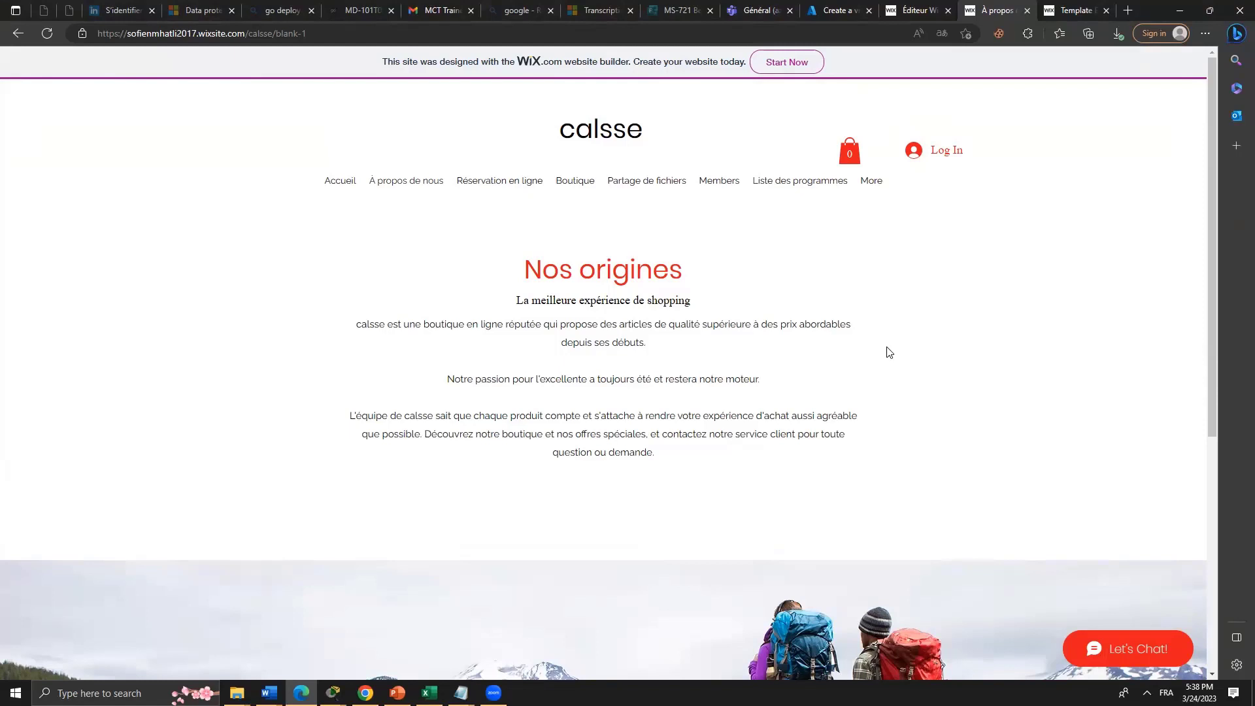
{"action": "left_click", "coordinate": [515, 181]}
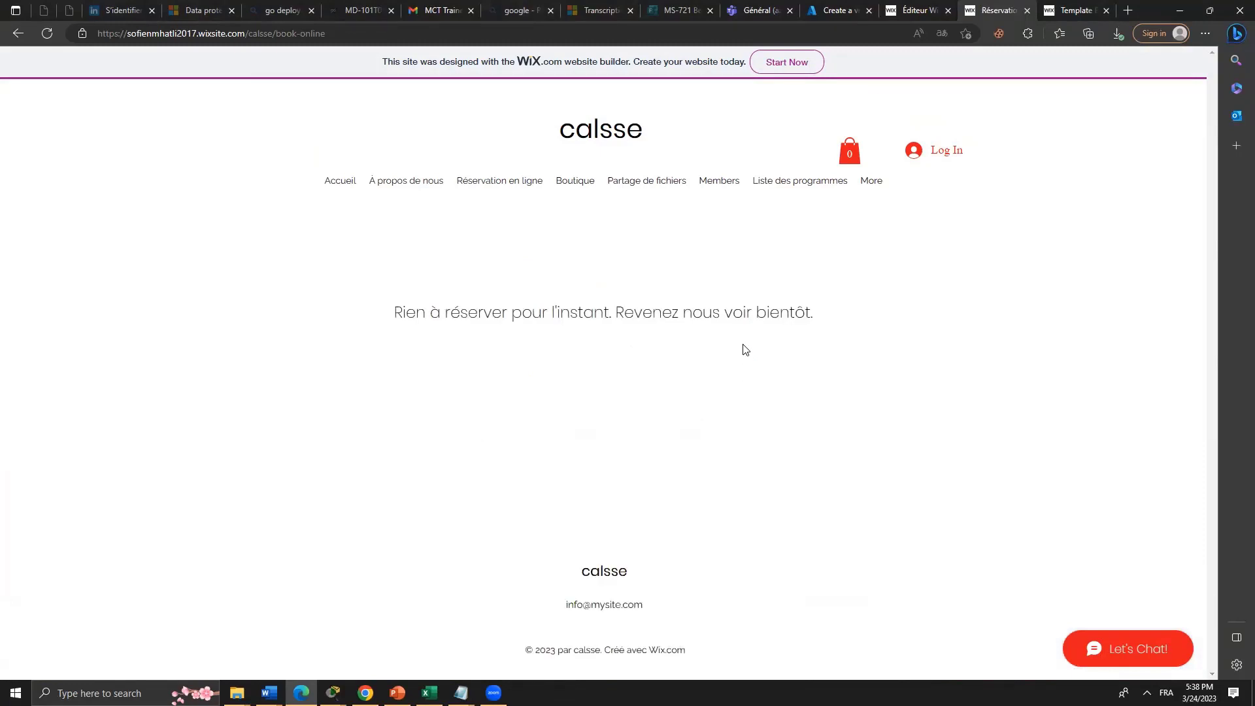
{"action": "left_click", "coordinate": [577, 180]}
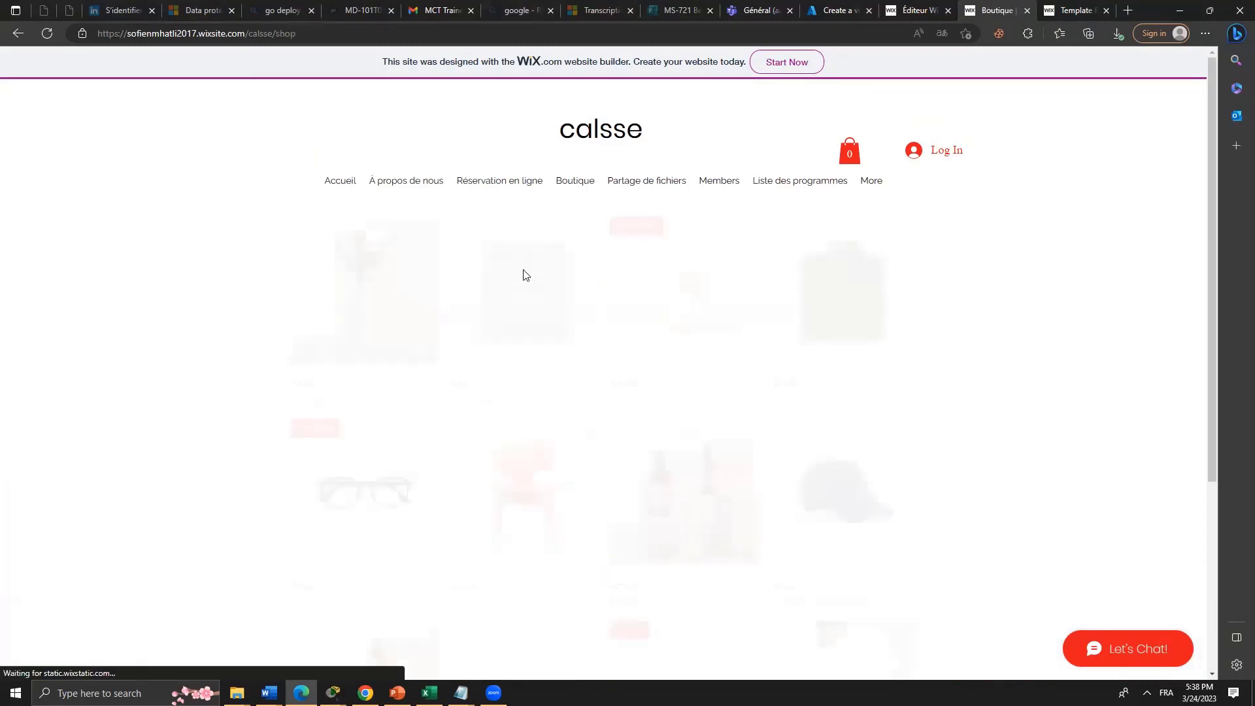
{"action": "scroll", "coordinate": [655, 416], "scroll_direction": "down", "scroll_amount": 4}
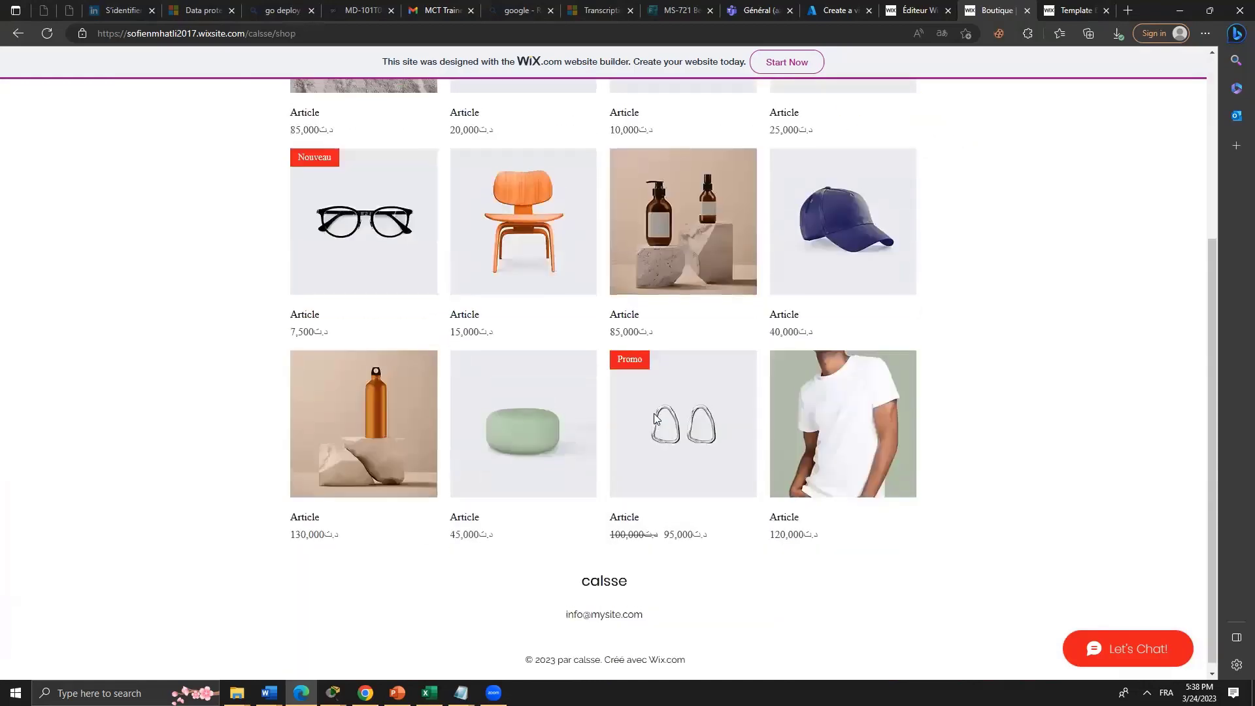
{"action": "scroll", "coordinate": [656, 417], "scroll_direction": "up", "scroll_amount": 4}
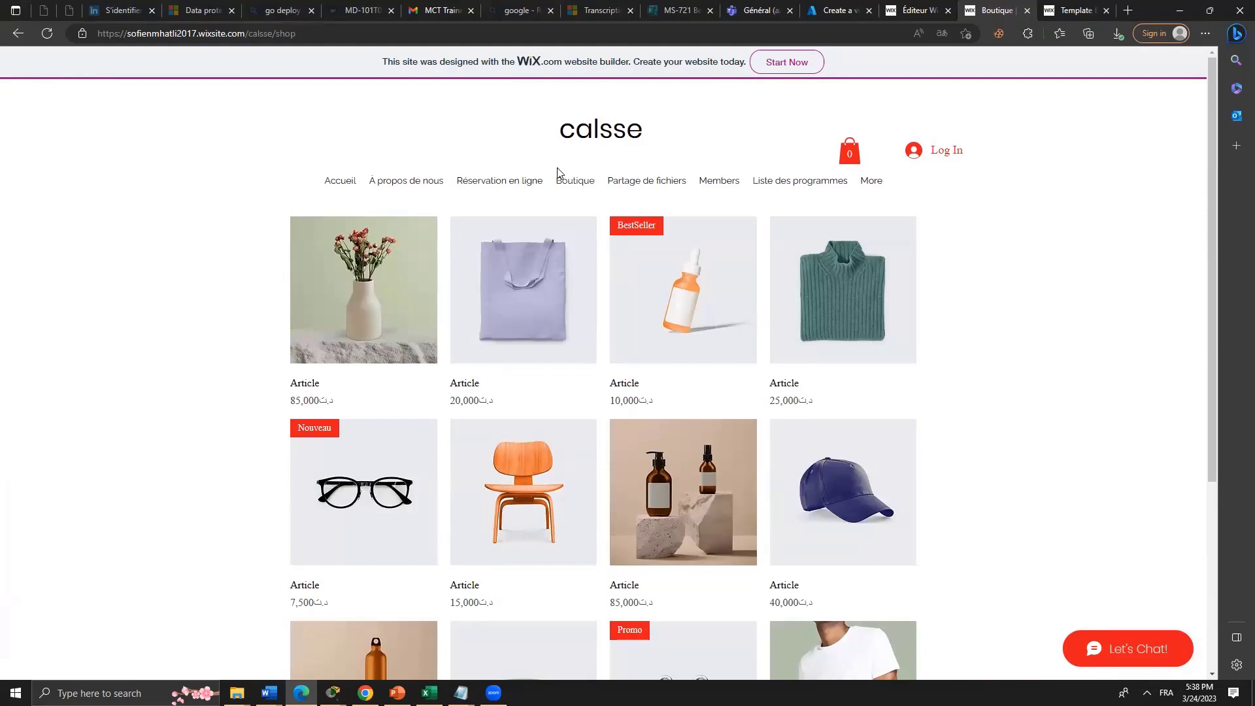
Visit the Partage de fichiers, Members and Liste des programmes pages.
{"action": "left_click", "coordinate": [668, 182]}
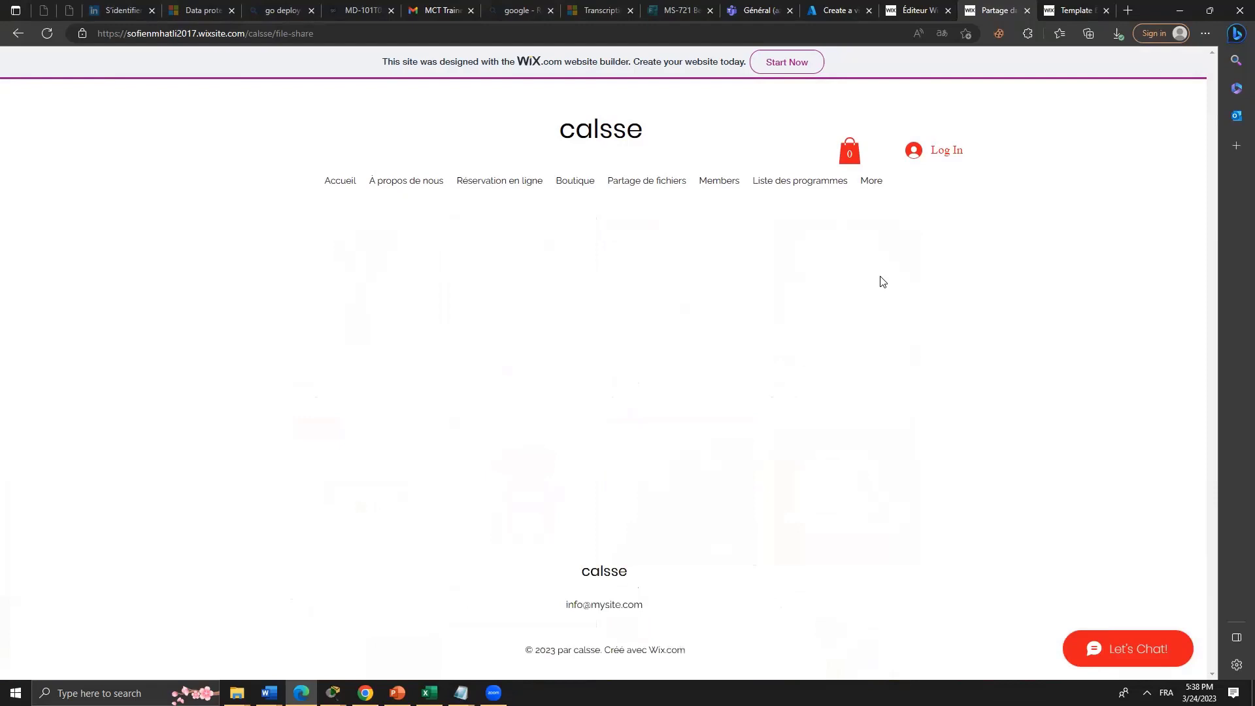
{"action": "left_click", "coordinate": [723, 185]}
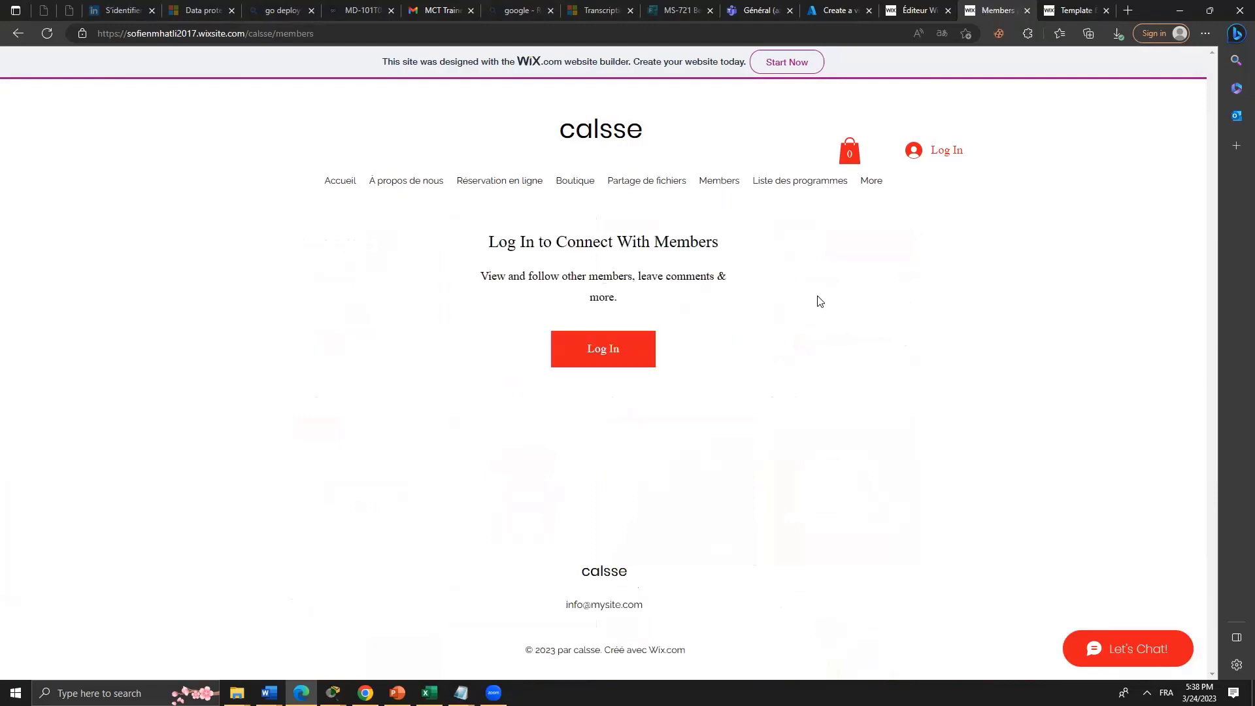
{"action": "left_click", "coordinate": [754, 189]}
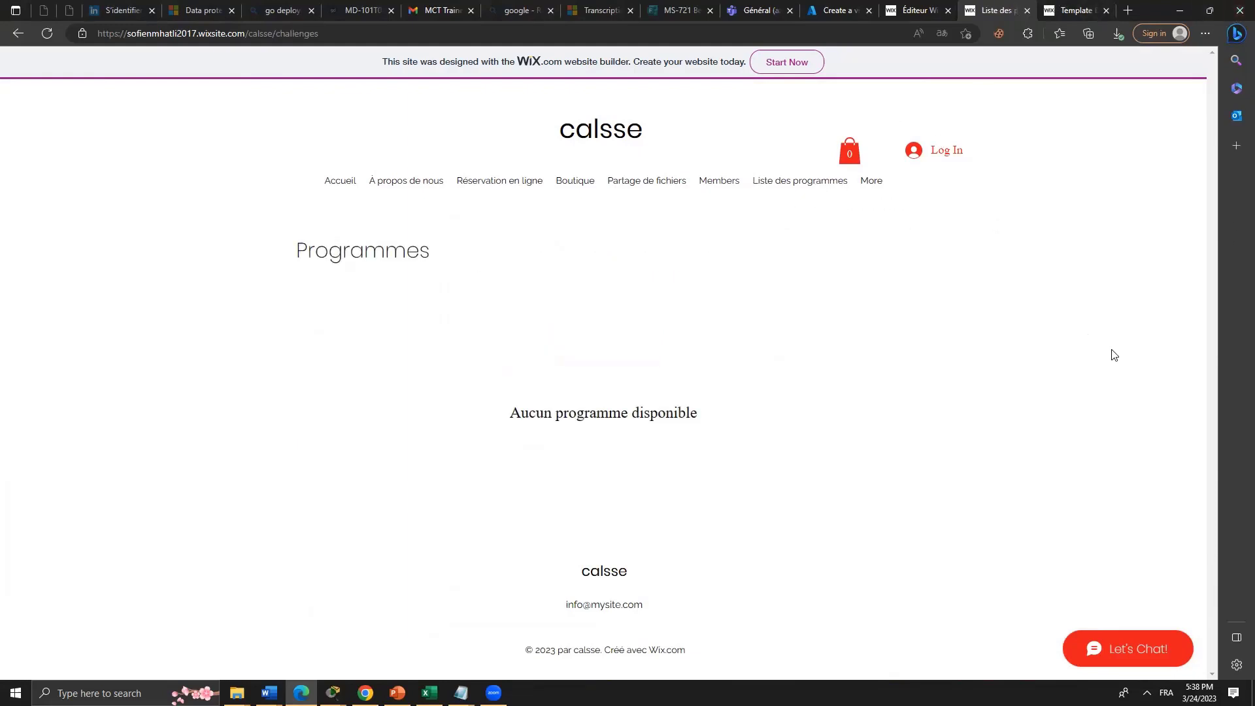
Switch back to the editor tab and return to the dashboard's 'Configurons votre boutique' checklist.
{"action": "left_click", "coordinate": [941, 6]}
{"action": "left_click", "coordinate": [986, 5]}
{"action": "left_click", "coordinate": [907, 7]}
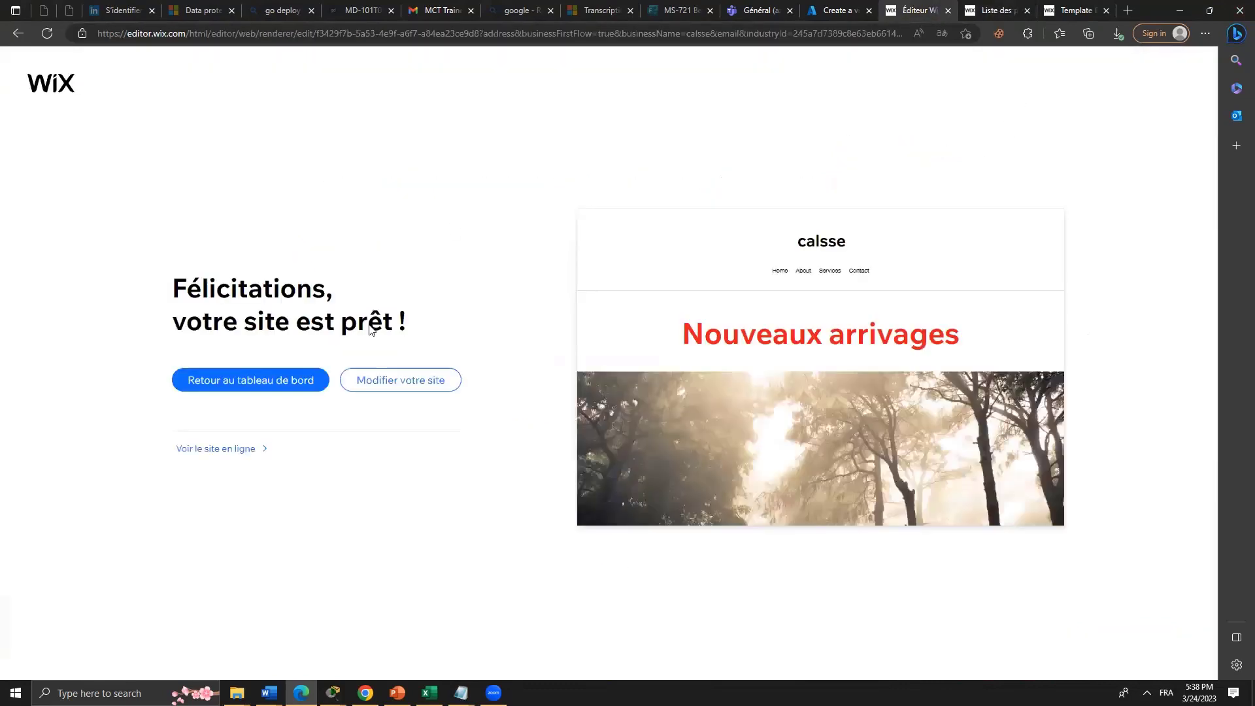
{"action": "left_click", "coordinate": [298, 391]}
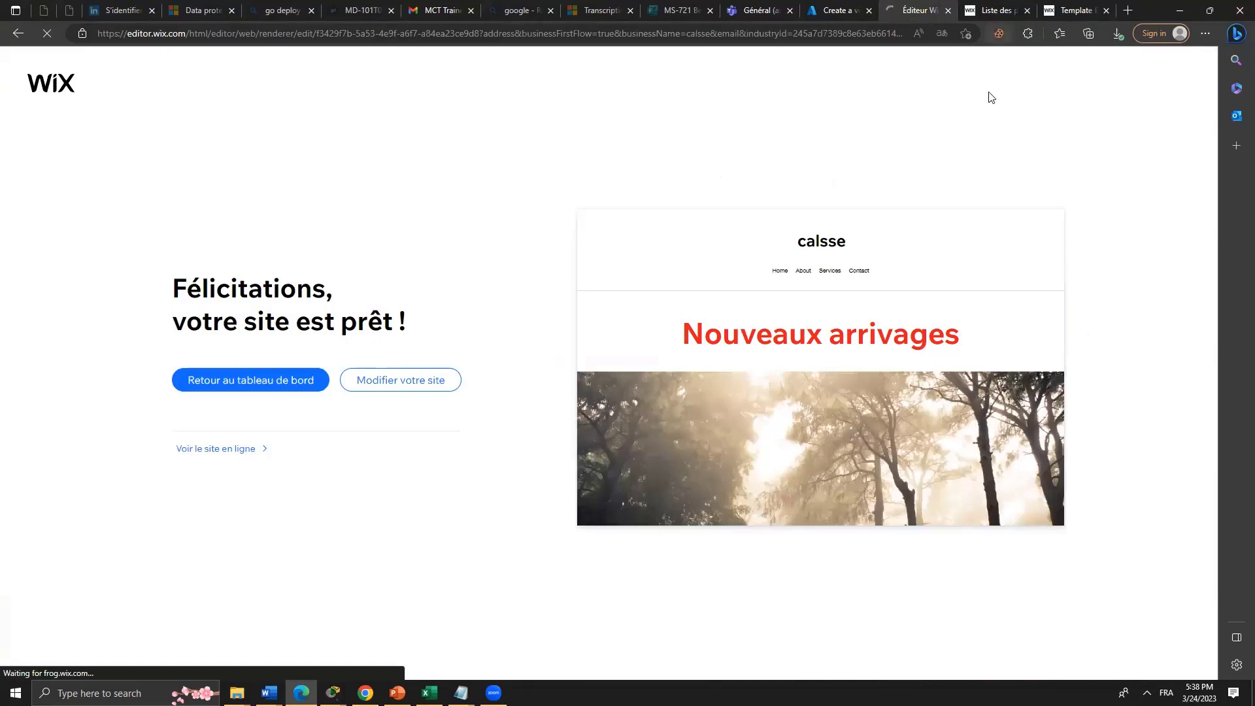
{"action": "left_click", "coordinate": [990, 10]}
{"action": "left_click", "coordinate": [935, 5]}
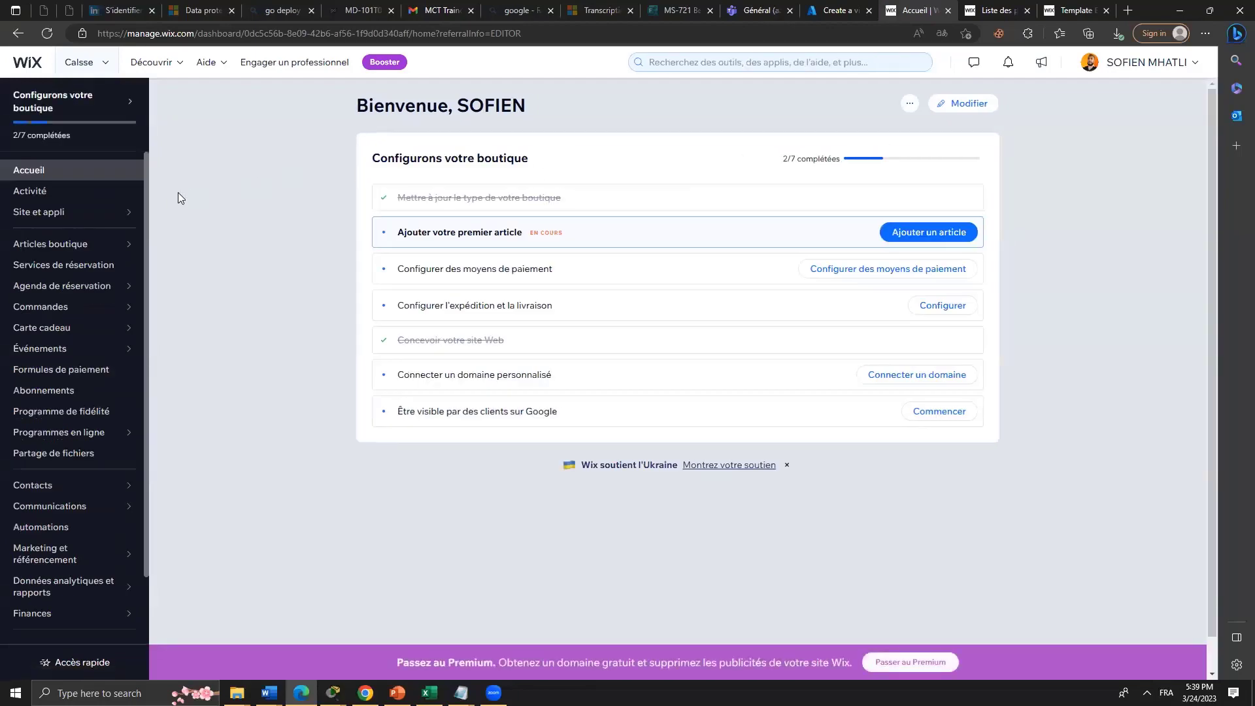
From the Site internet dashboard options, open the calsse homepage in the editor with Modifier.
{"action": "left_click", "coordinate": [133, 207]}
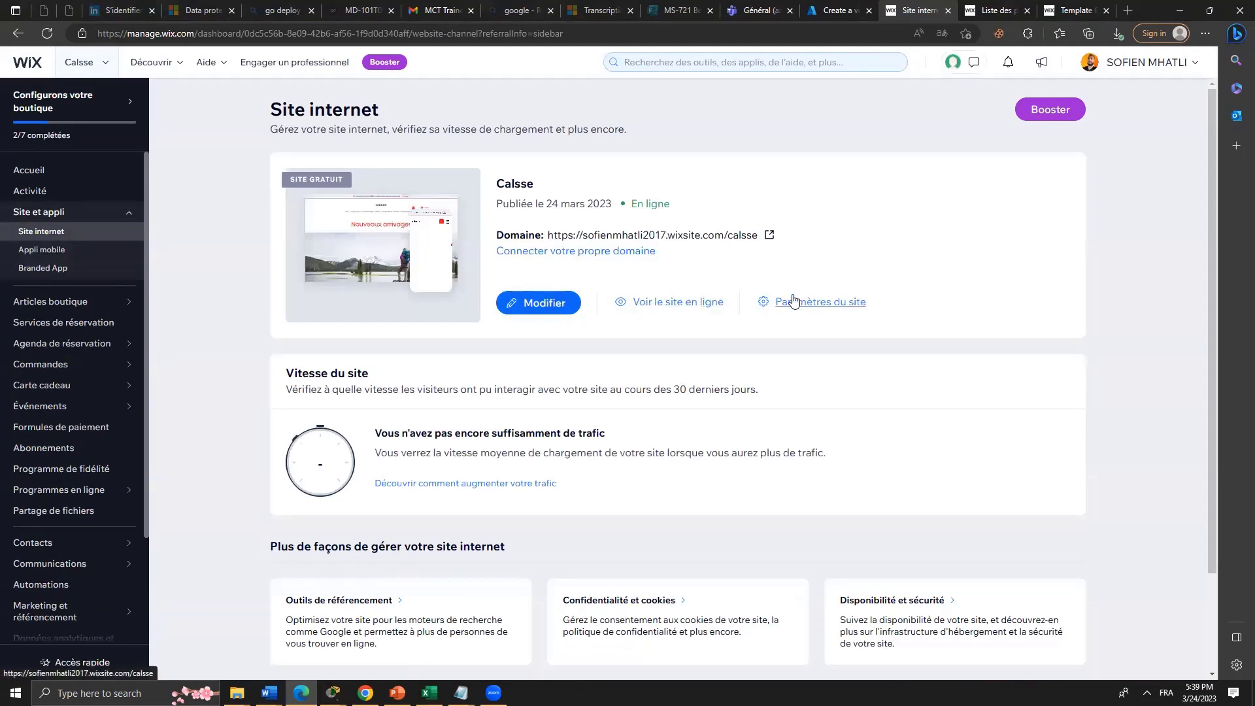
{"action": "left_click", "coordinate": [563, 313]}
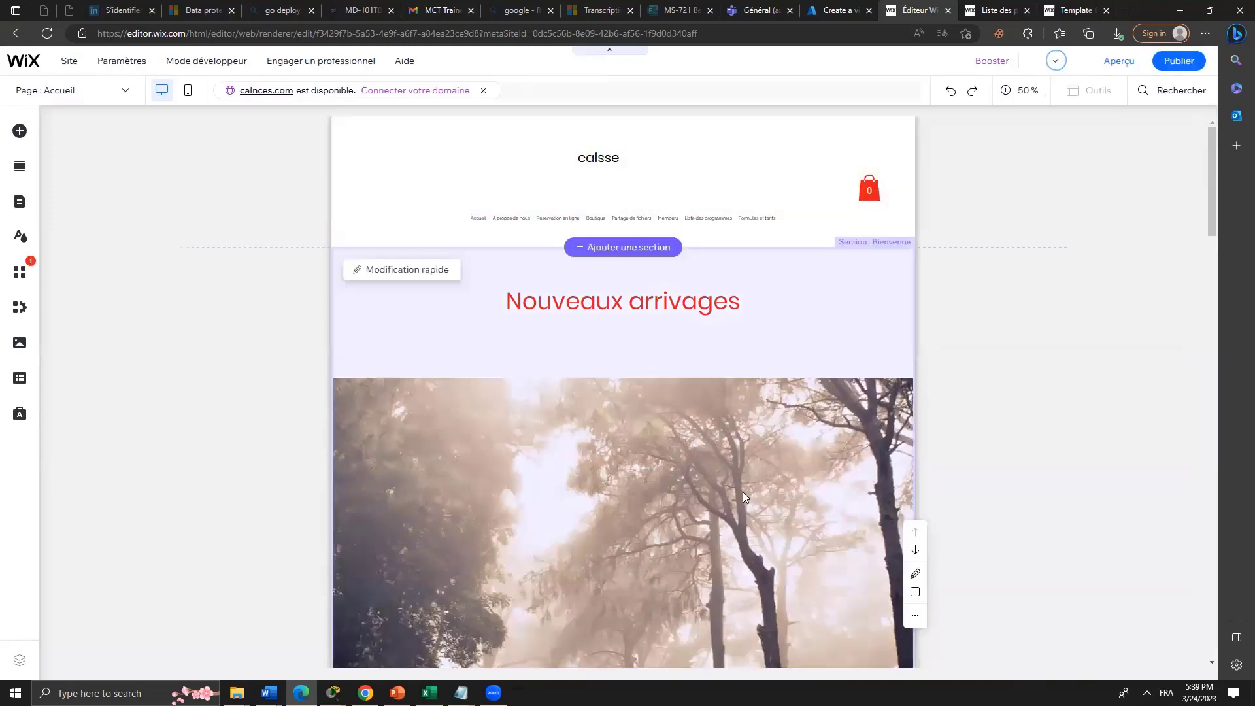
Replace the Nouveaux arrivages heading text with 'camping'.
{"action": "left_click", "coordinate": [603, 307]}
{"action": "left_click", "coordinate": [603, 306]}
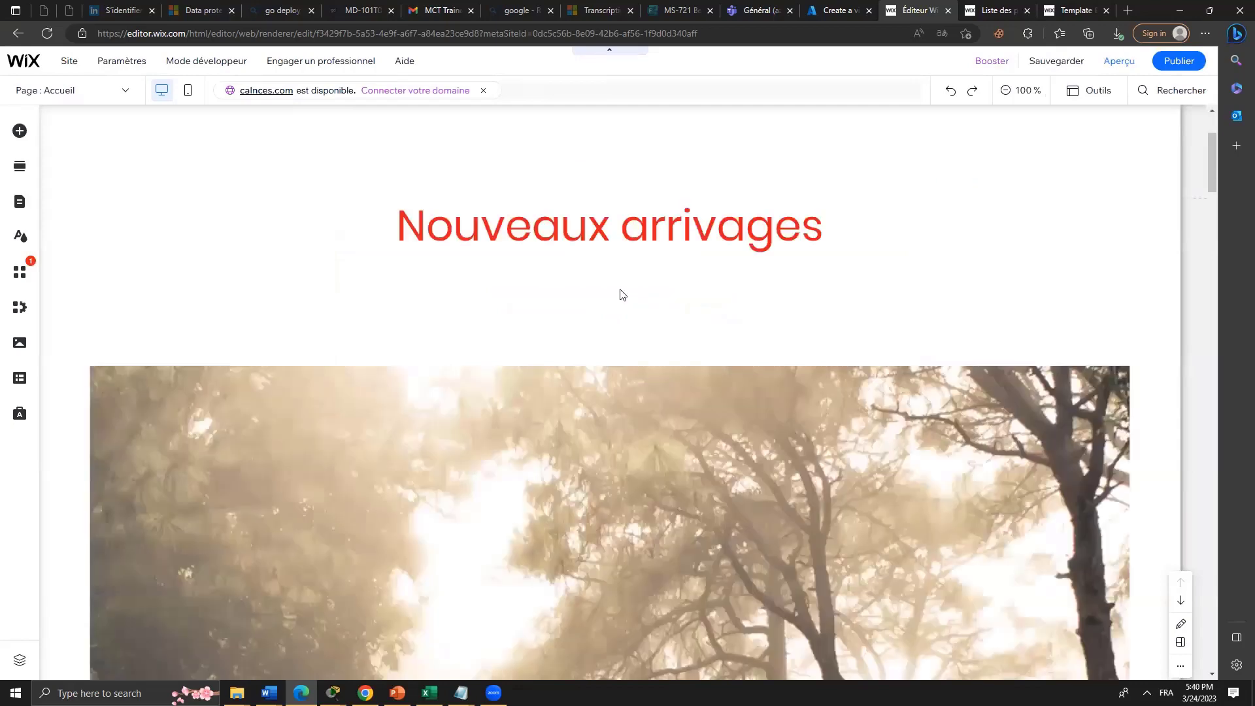
{"action": "left_click", "coordinate": [664, 236]}
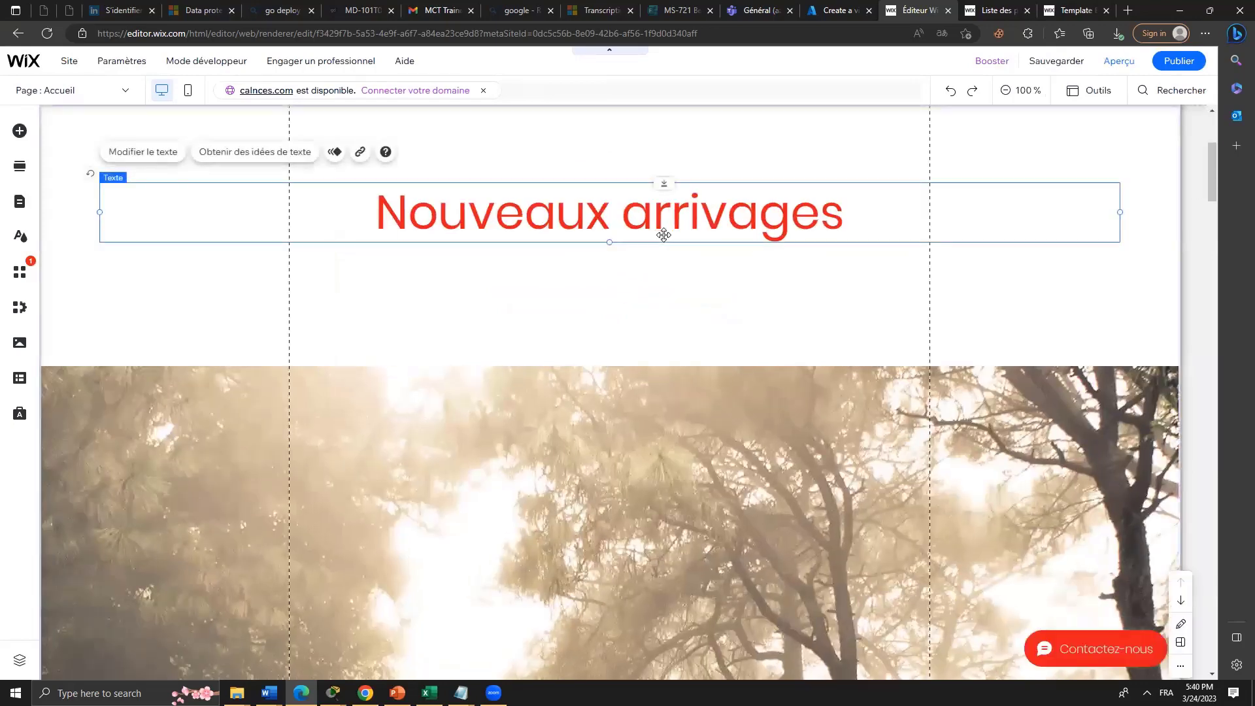
{"action": "left_click_drag", "start_coordinate": [663, 235], "coordinate": [663, 235]}
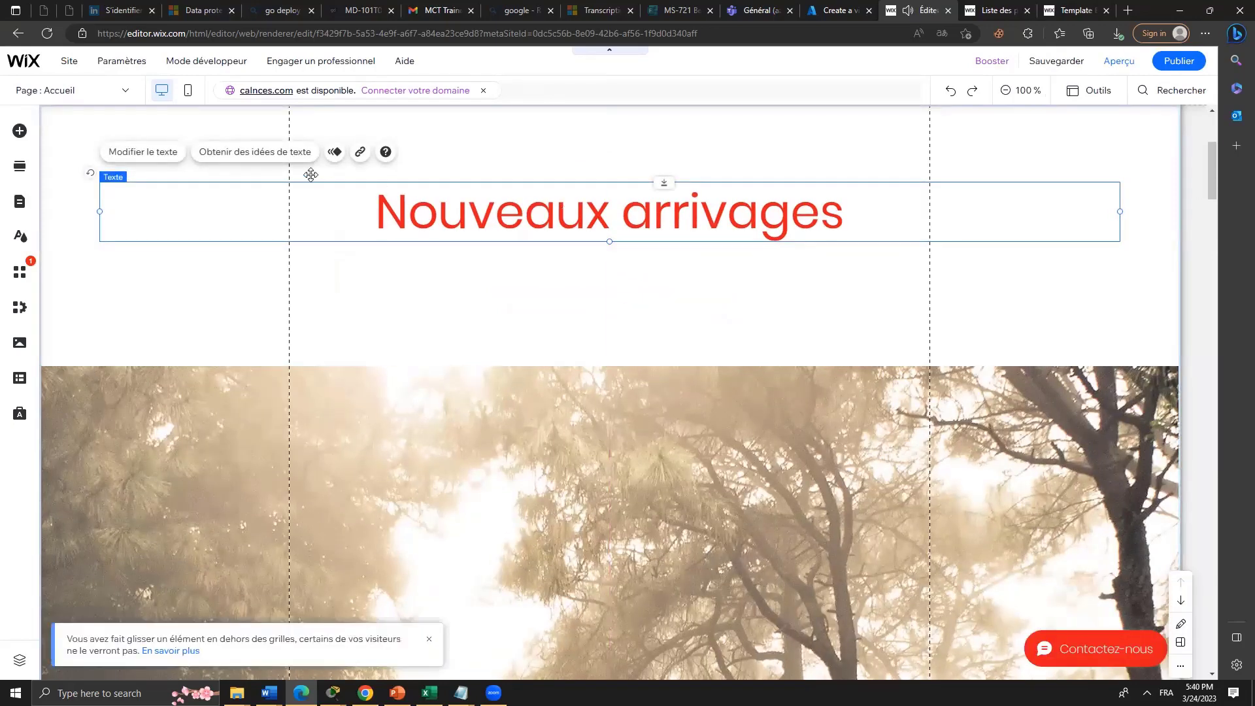
{"action": "left_click", "coordinate": [180, 157]}
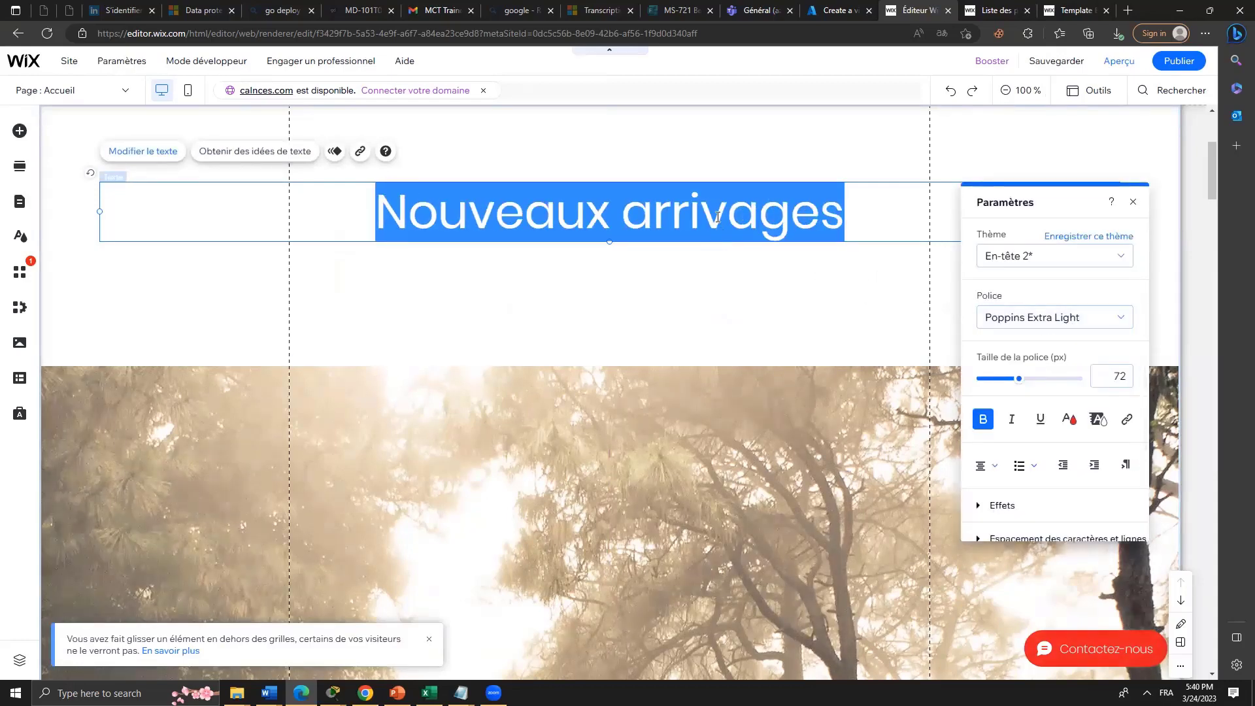
{"action": "type", "text": "Si"}
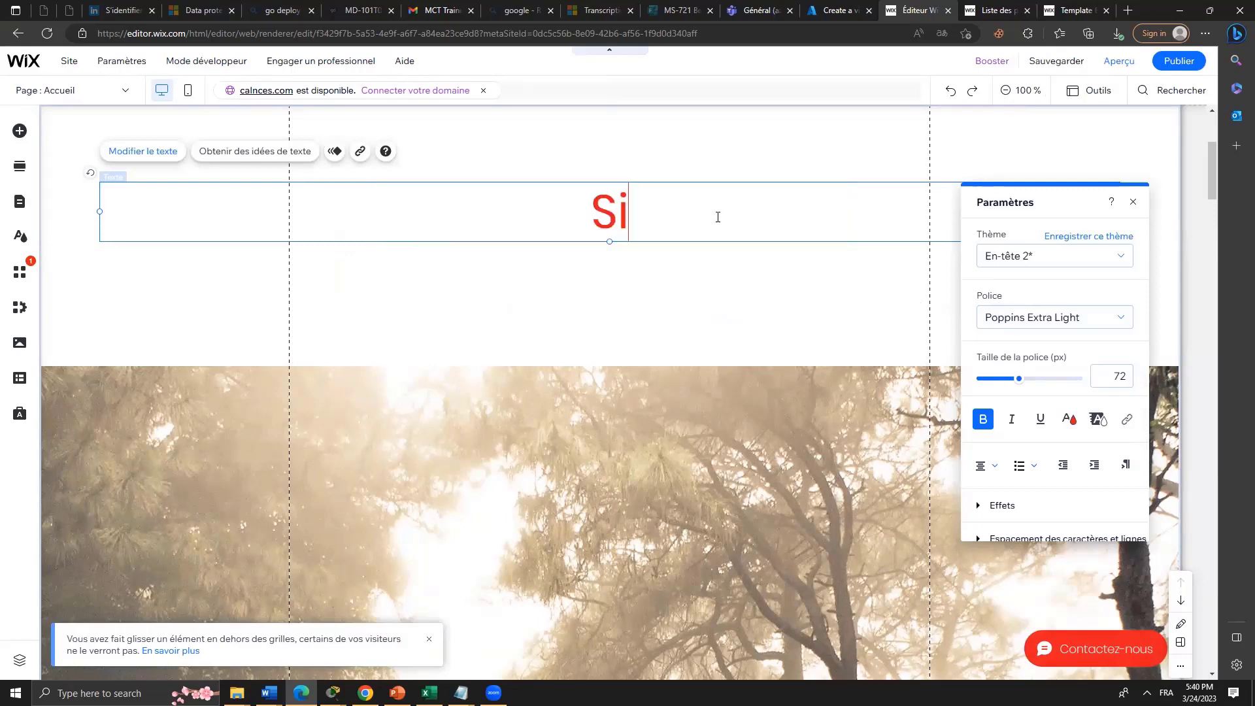
{"action": "type", "text": "te web de"}
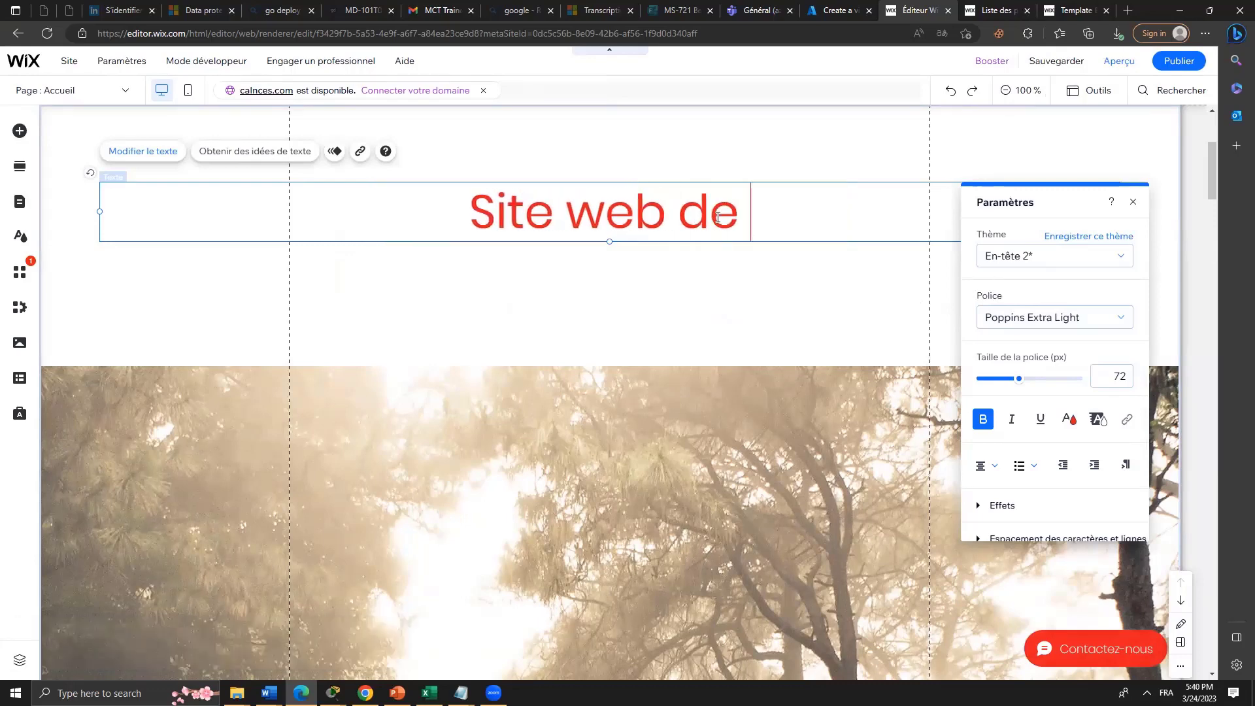
{"action": "key", "text": "BackSpace"}
{"action": "key", "text": "BackSpace"}
{"action": "key", "text": "BackSpace"}
{"action": "key", "text": "BackSpace"}
{"action": "key", "text": "BackSpace"}
{"action": "key", "text": "BackSpace"}
{"action": "key", "text": "BackSpace"}
{"action": "key", "text": "BackSpace"}
{"action": "key", "text": "BackSpace"}
{"action": "key", "text": "BackSpace"}
{"action": "key", "text": "BackSpace"}
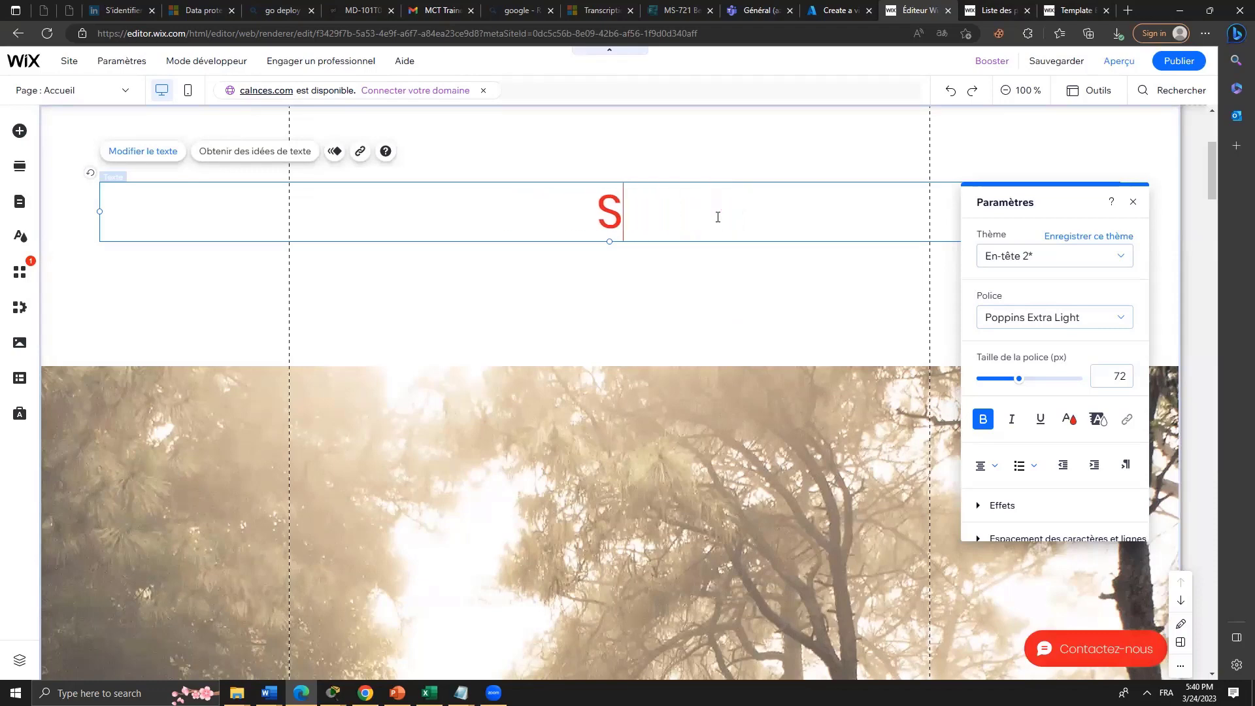
{"action": "type", "text": "camping"}
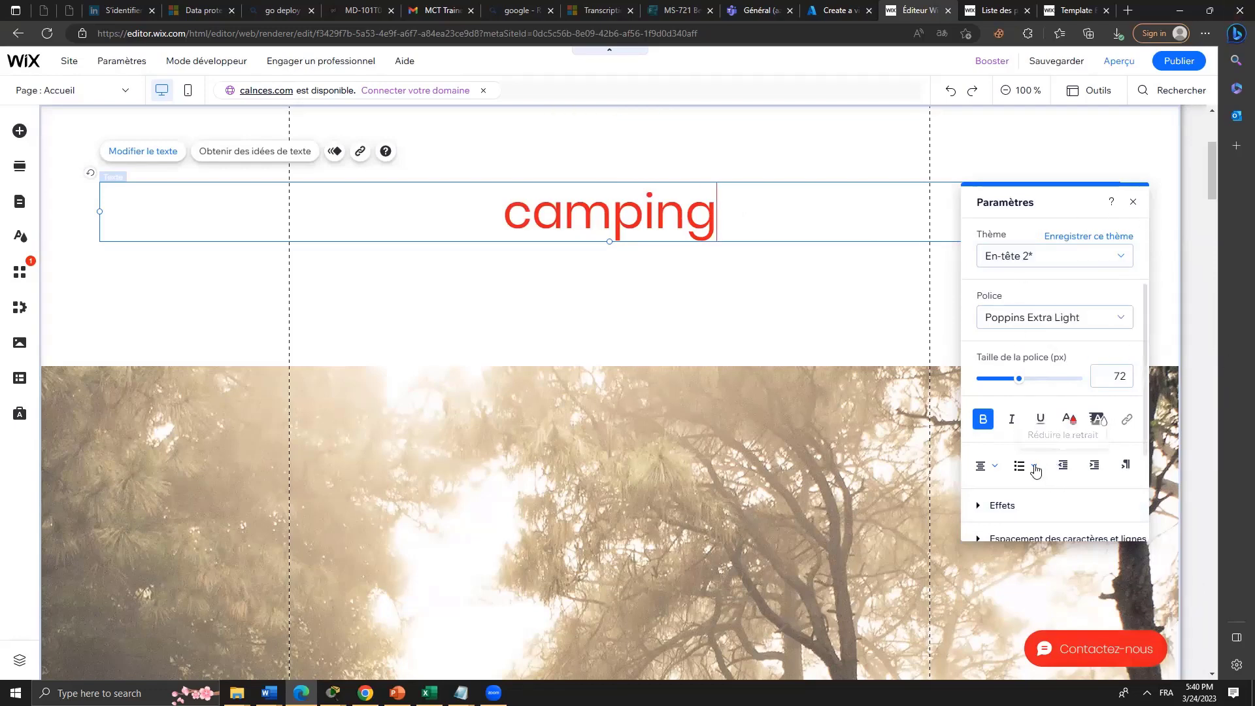
Adjust the camping heading's font size, settling at about 73 px.
{"action": "left_click_drag", "start_coordinate": [1019, 380], "coordinate": [1050, 384]}
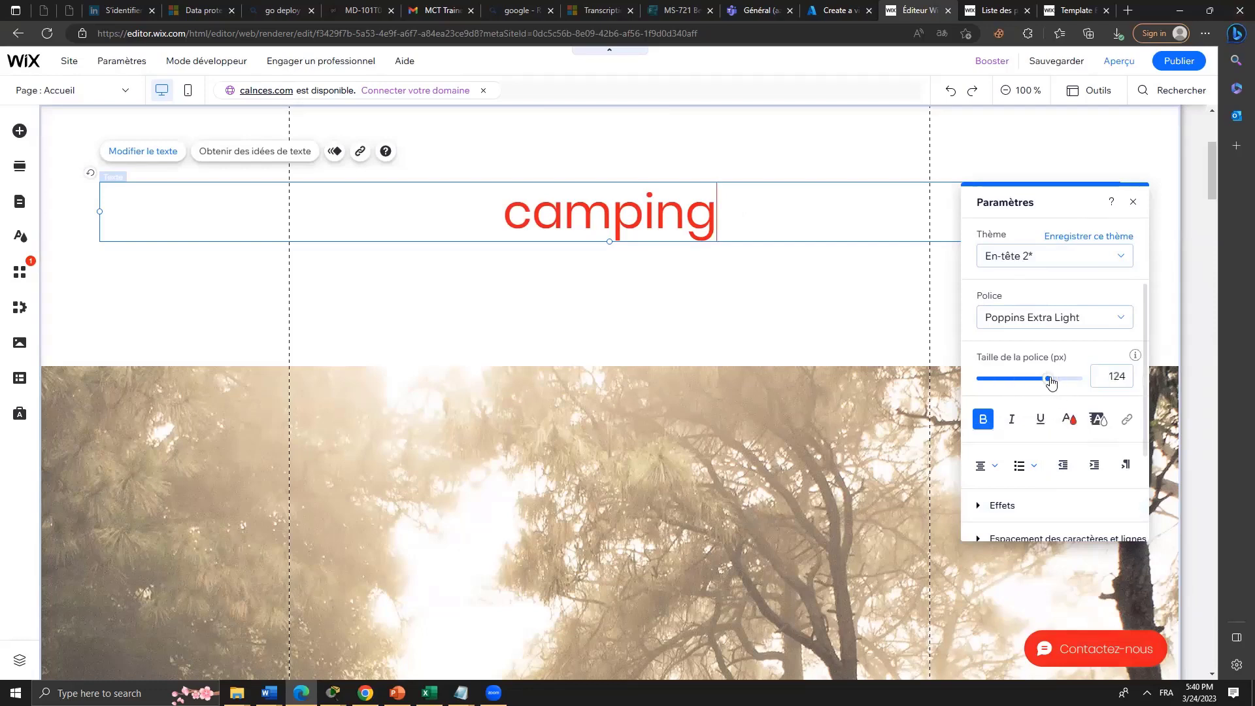
{"action": "left_click_drag", "start_coordinate": [716, 223], "coordinate": [663, 222]}
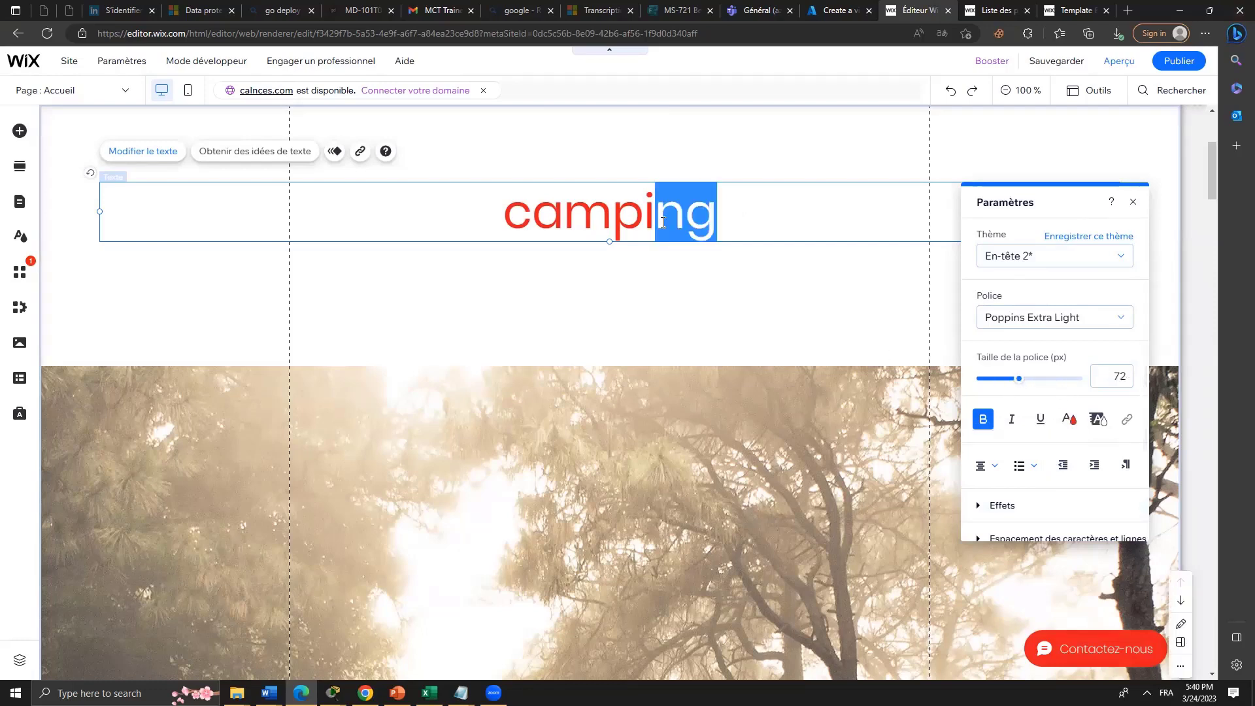
{"action": "left_click", "coordinate": [1043, 379]}
{"action": "left_click_drag", "start_coordinate": [1042, 381], "coordinate": [1020, 382]}
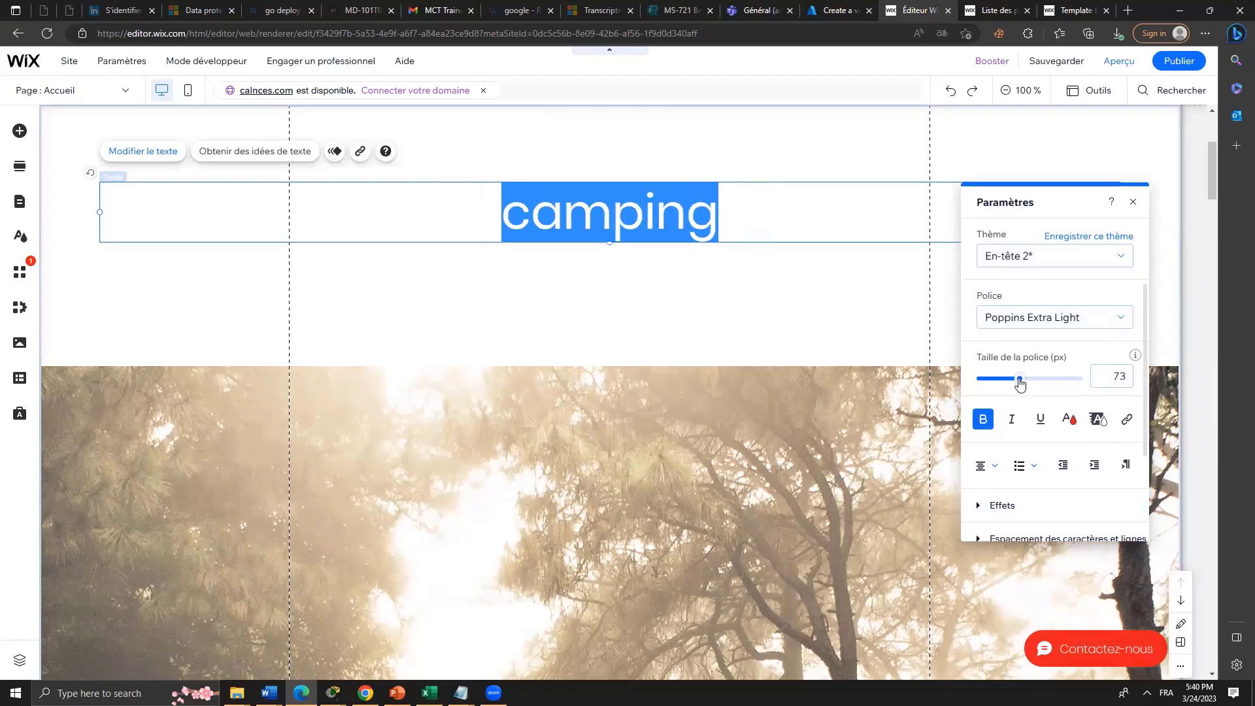
{"action": "scroll", "coordinate": [1062, 402], "scroll_direction": "down", "scroll_amount": 2}
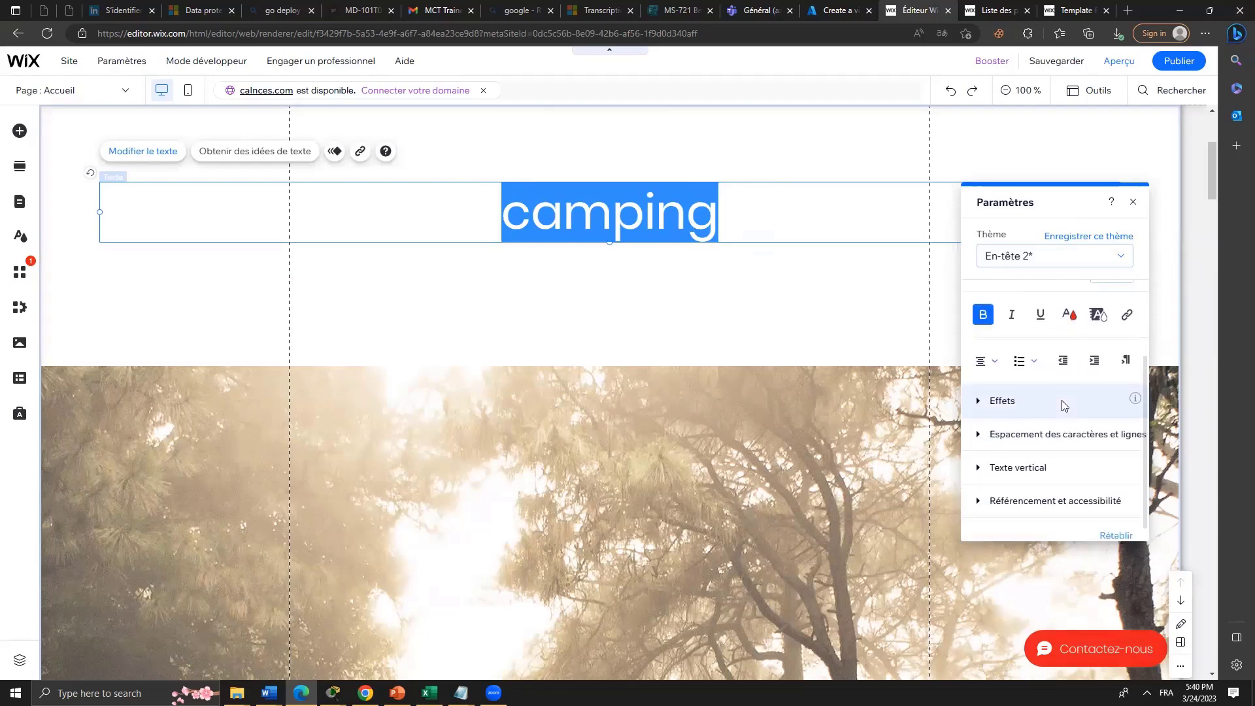
Try text effects B, F and A on the camping heading, settling on preset D.
{"action": "left_click", "coordinate": [978, 402]}
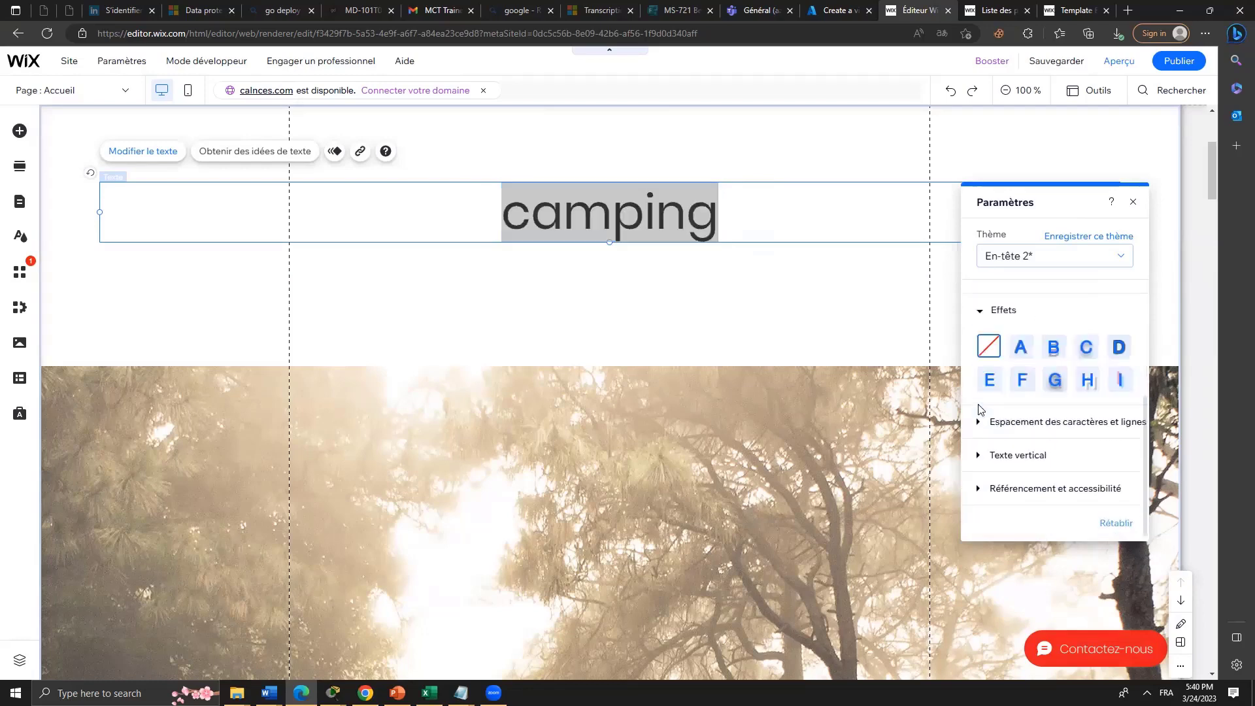
{"action": "left_click", "coordinate": [1053, 348]}
{"action": "left_click", "coordinate": [1023, 382]}
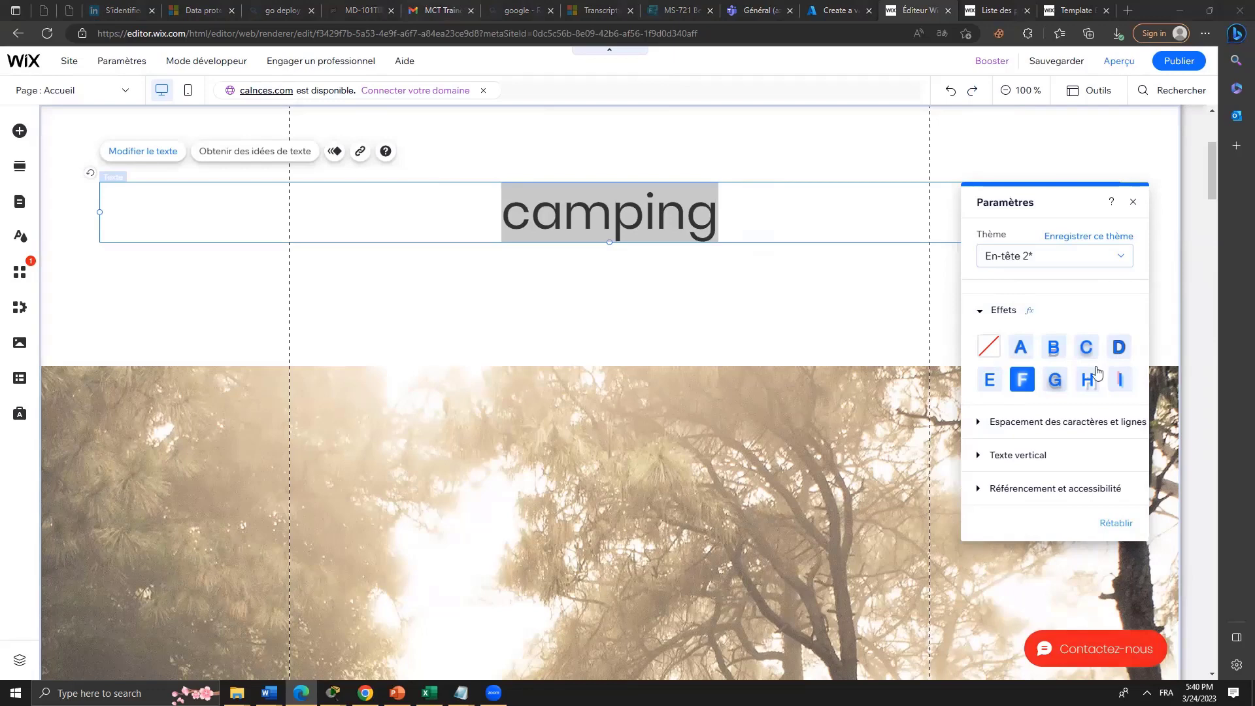
{"action": "left_click", "coordinate": [1021, 349]}
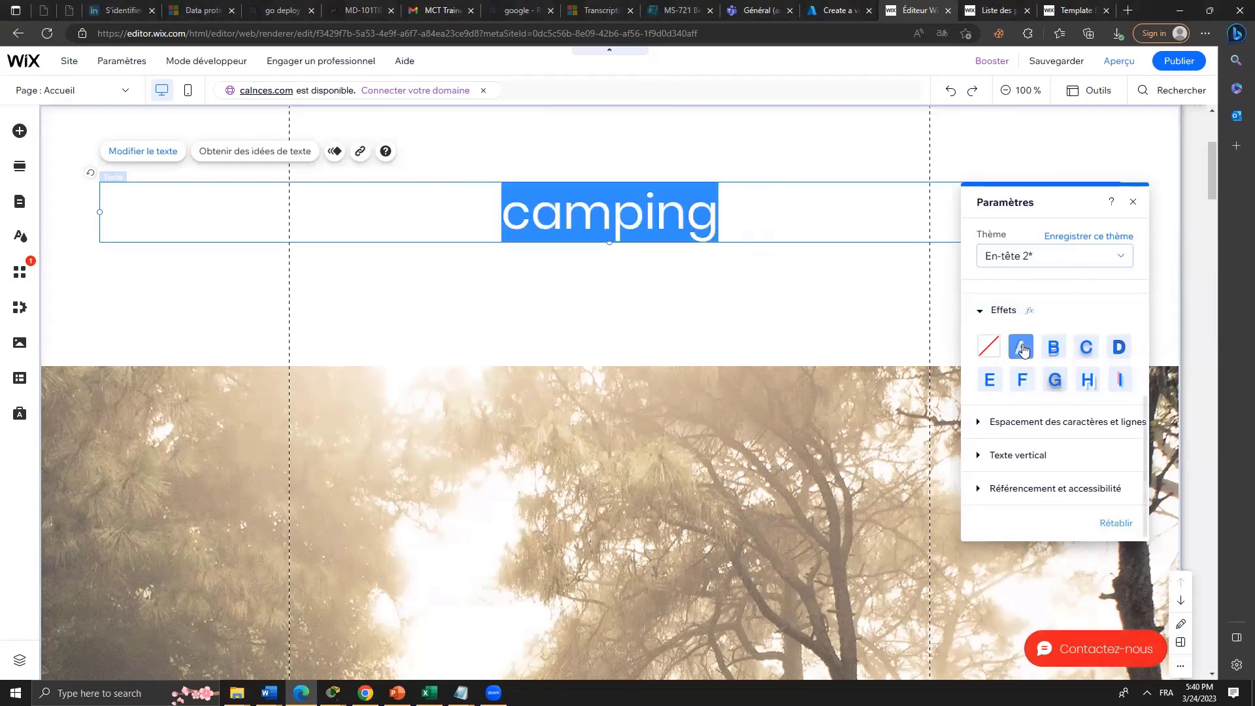
{"action": "left_click", "coordinate": [1053, 348]}
{"action": "left_click", "coordinate": [1110, 352]}
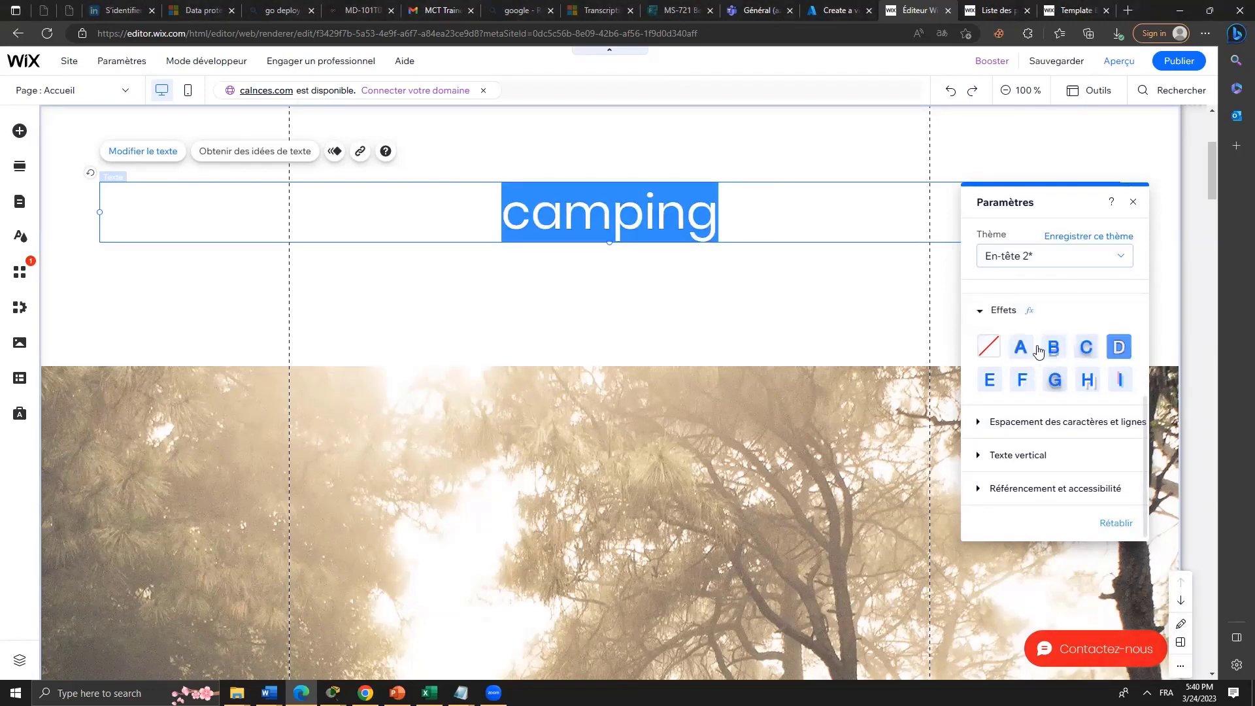
Deselect the heading to close its text settings and scroll down the homepage.
{"action": "left_click", "coordinate": [961, 409]}
{"action": "scroll", "coordinate": [959, 408], "scroll_direction": "down", "scroll_amount": 3}
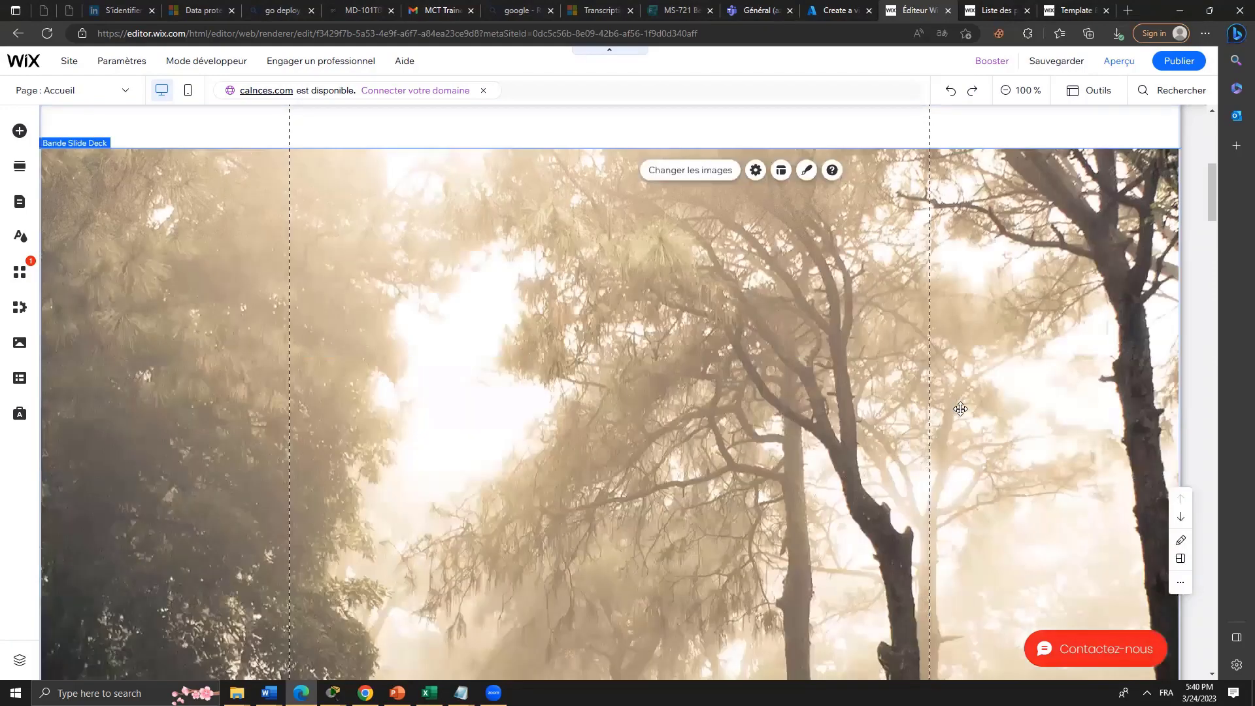
{"action": "scroll", "coordinate": [960, 408], "scroll_direction": "down", "scroll_amount": 5}
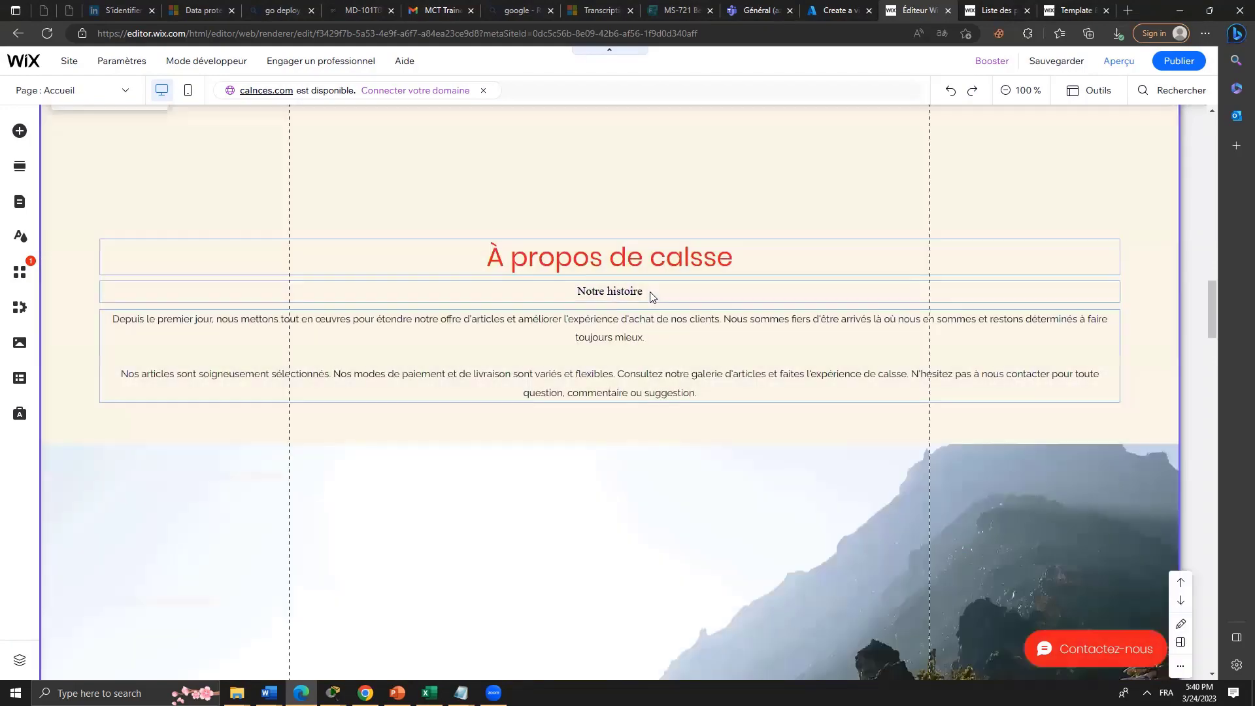
{"action": "scroll", "coordinate": [732, 447], "scroll_direction": "down", "scroll_amount": 5}
{"action": "scroll", "coordinate": [734, 440], "scroll_direction": "down", "scroll_amount": 15}
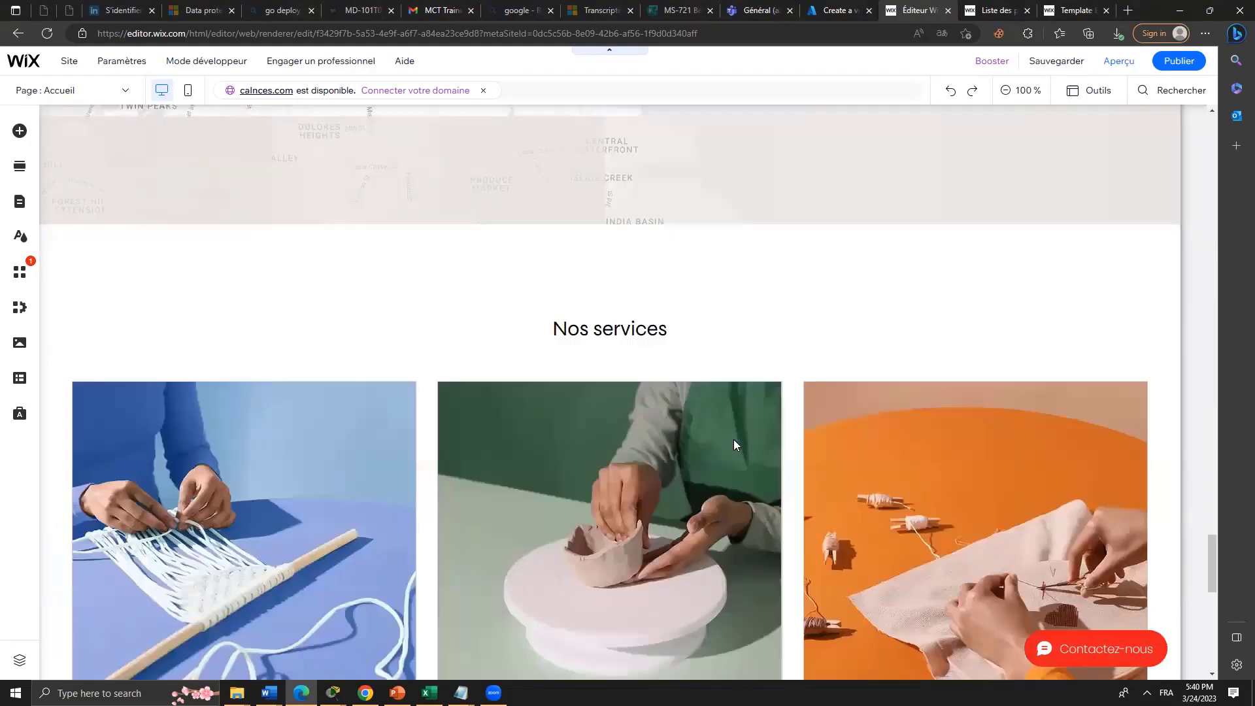
{"action": "scroll", "coordinate": [733, 439], "scroll_direction": "up", "scroll_amount": 10}
{"action": "scroll", "coordinate": [734, 440], "scroll_direction": "down", "scroll_amount": 6}
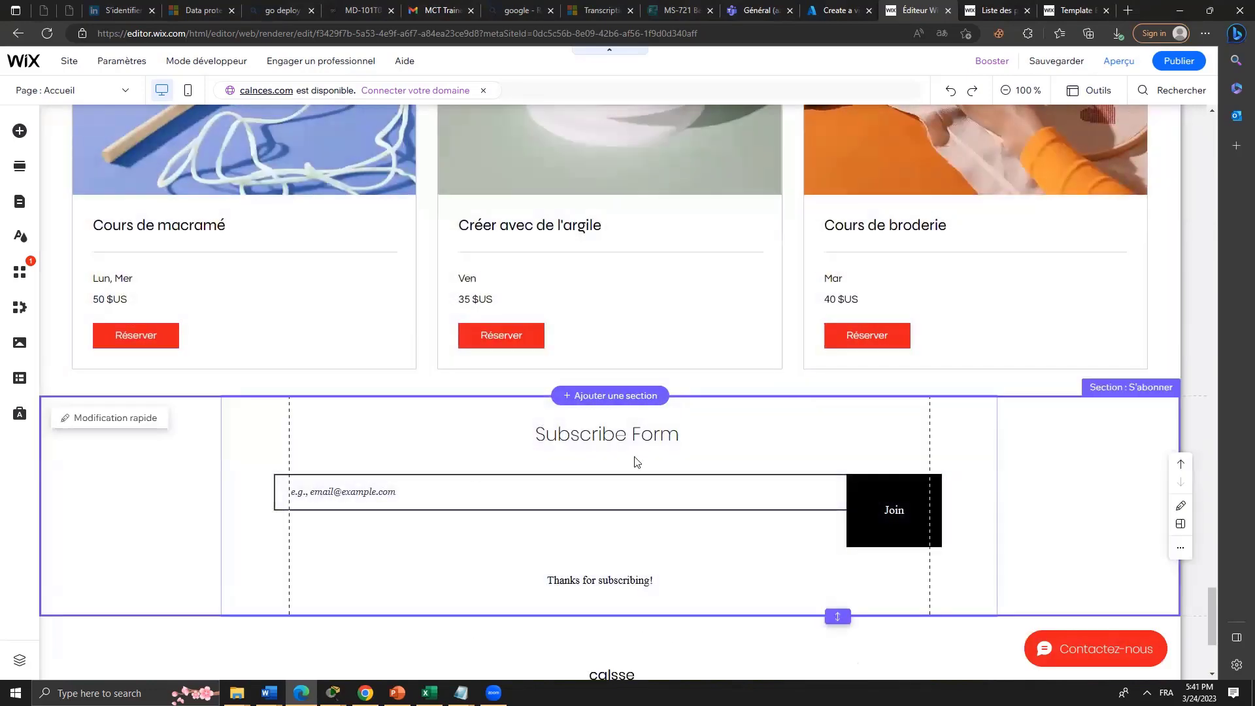
Open and dismiss the add-section choices, then scroll down to the '© 2023 par calsse' footer.
{"action": "left_click", "coordinate": [634, 395]}
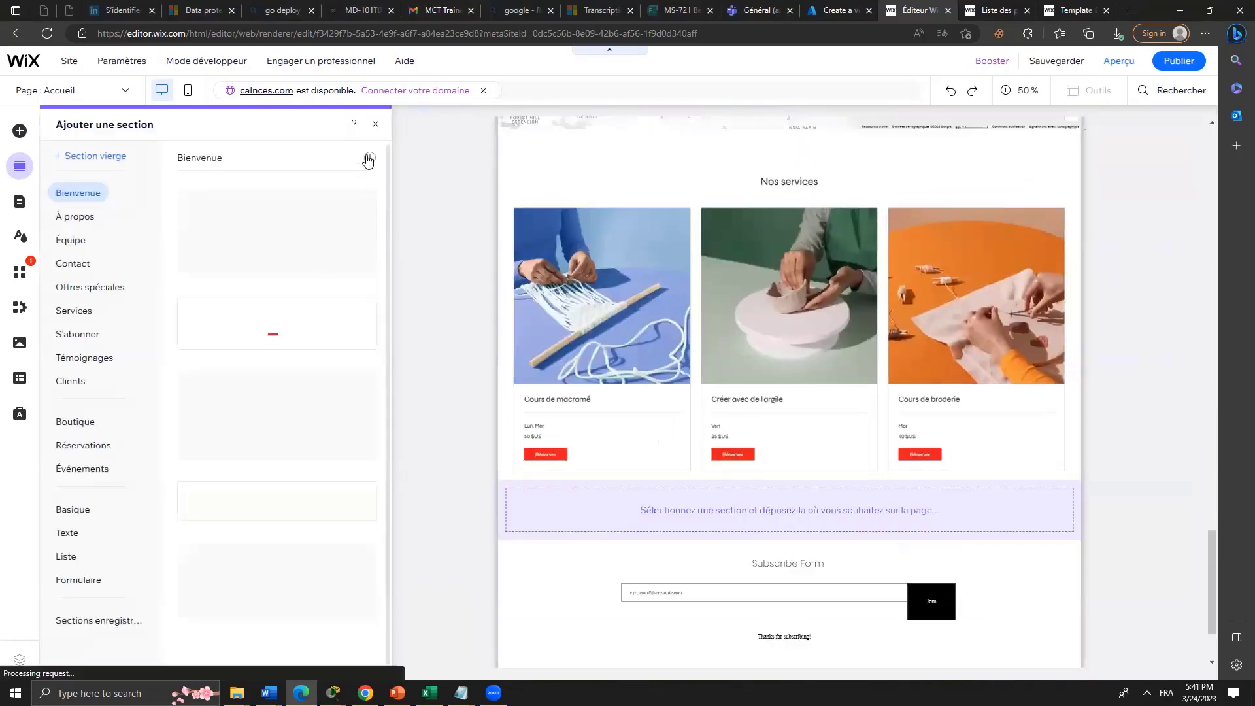
{"action": "left_click", "coordinate": [376, 123]}
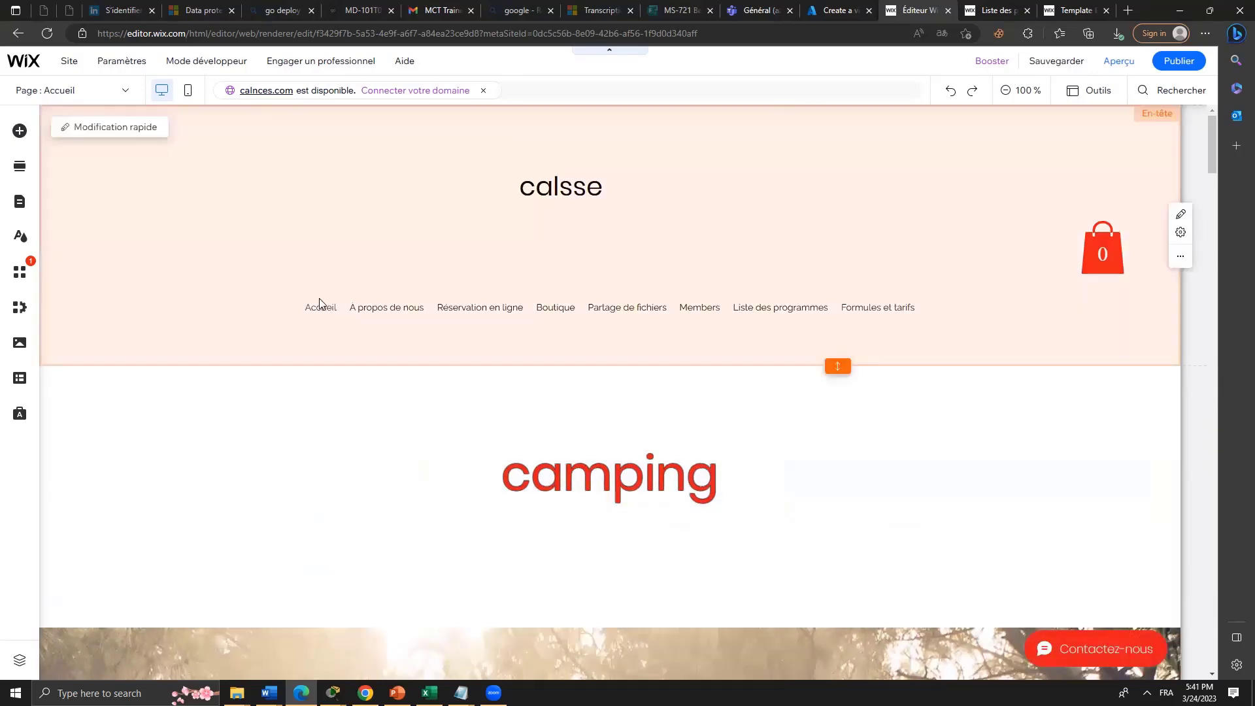
{"action": "left_click", "coordinate": [345, 302]}
{"action": "scroll", "coordinate": [996, 449], "scroll_direction": "down", "scroll_amount": 10}
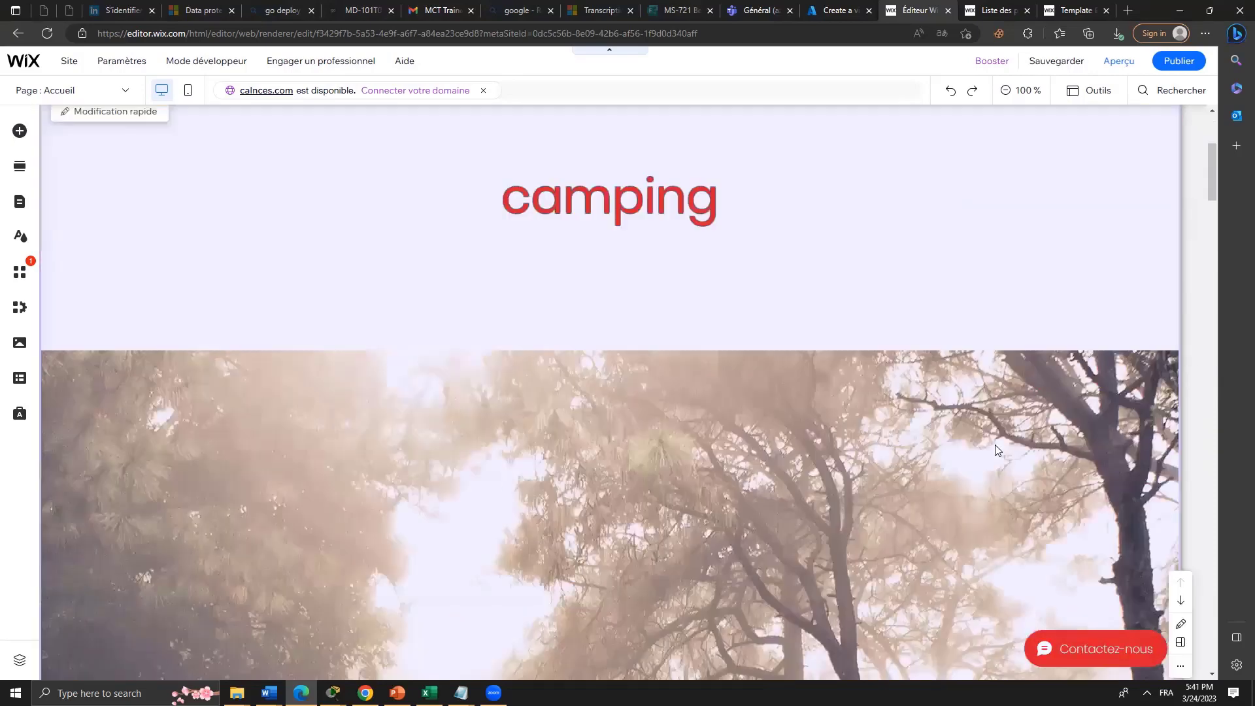
{"action": "scroll", "coordinate": [996, 449], "scroll_direction": "down", "scroll_amount": 10}
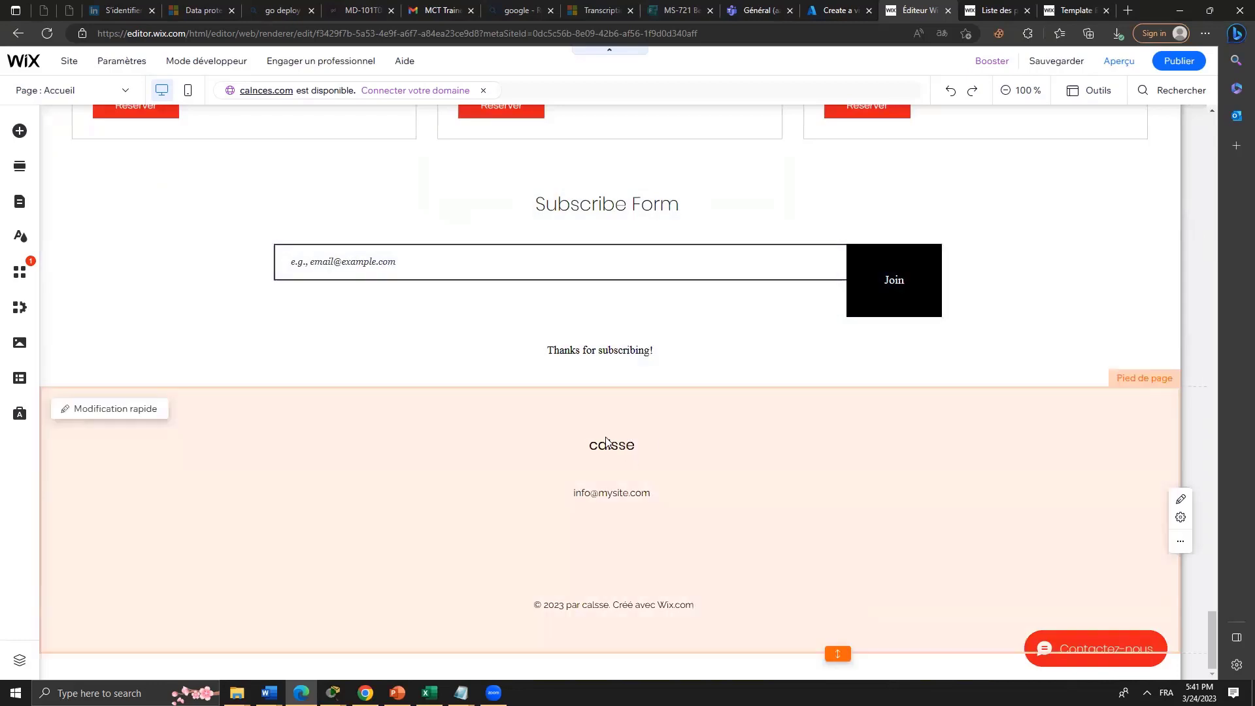
Change the footer name from 'calsse' to 'classe'.
{"action": "left_click", "coordinate": [606, 440]}
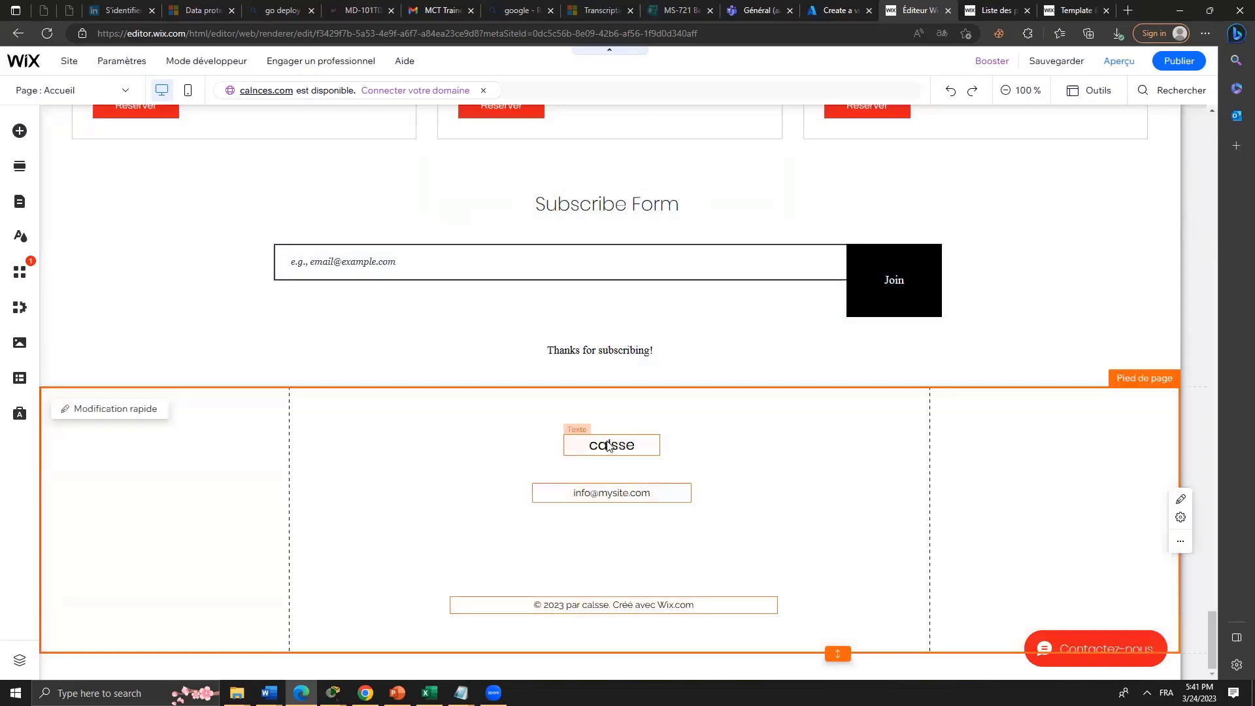
{"action": "left_click", "coordinate": [608, 441]}
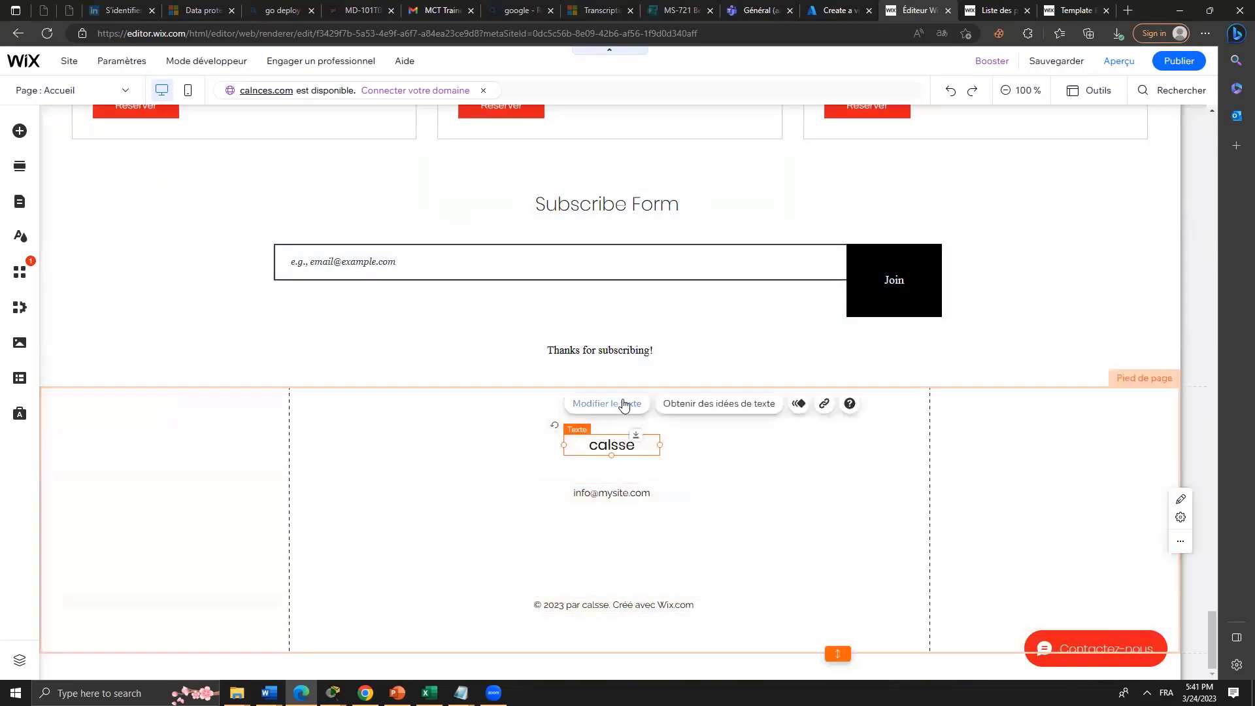
{"action": "left_click", "coordinate": [623, 405]}
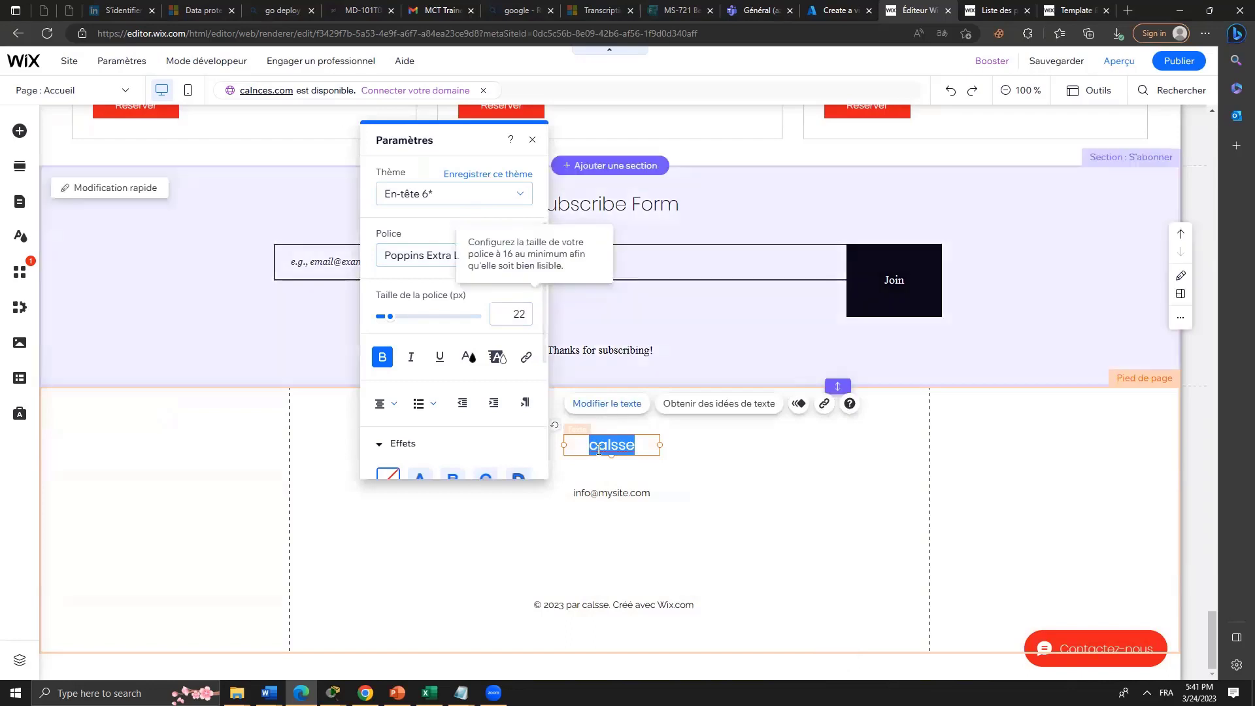
{"action": "type", "text": "classe"}
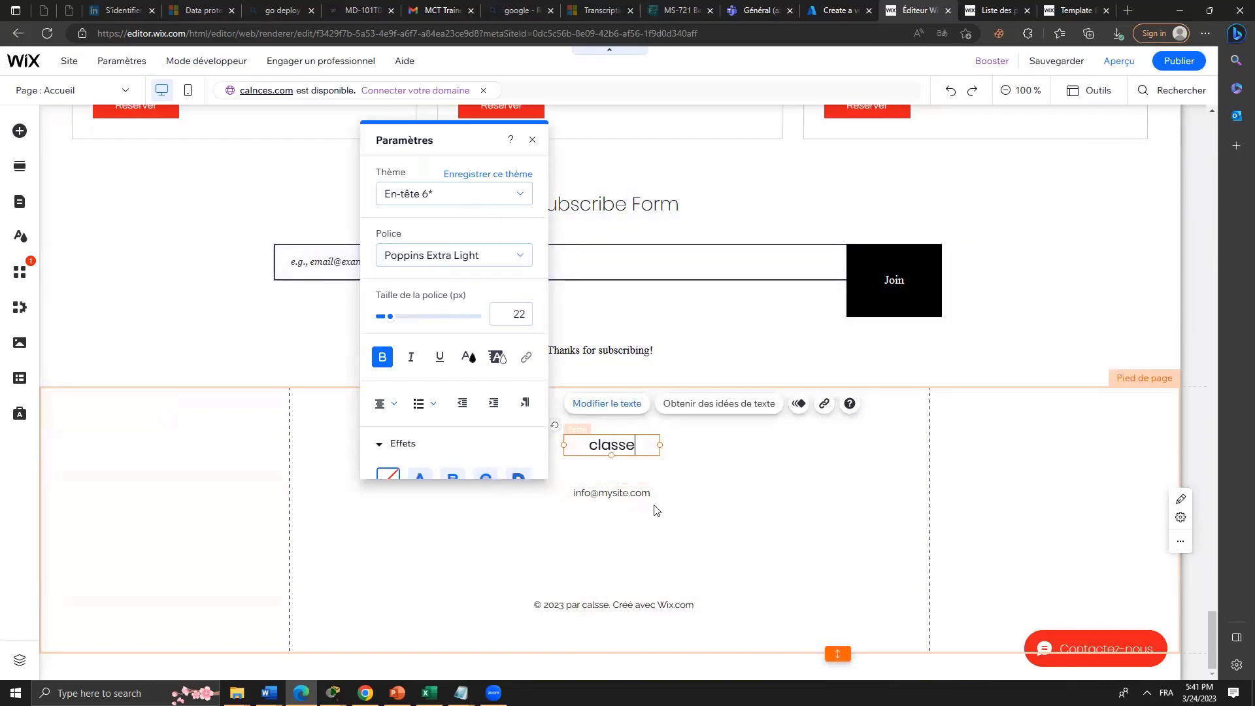
Replace the footer's sample e-mail with the new contact e-mail address.
{"action": "left_click", "coordinate": [645, 493]}
{"action": "double_click", "coordinate": [645, 493]}
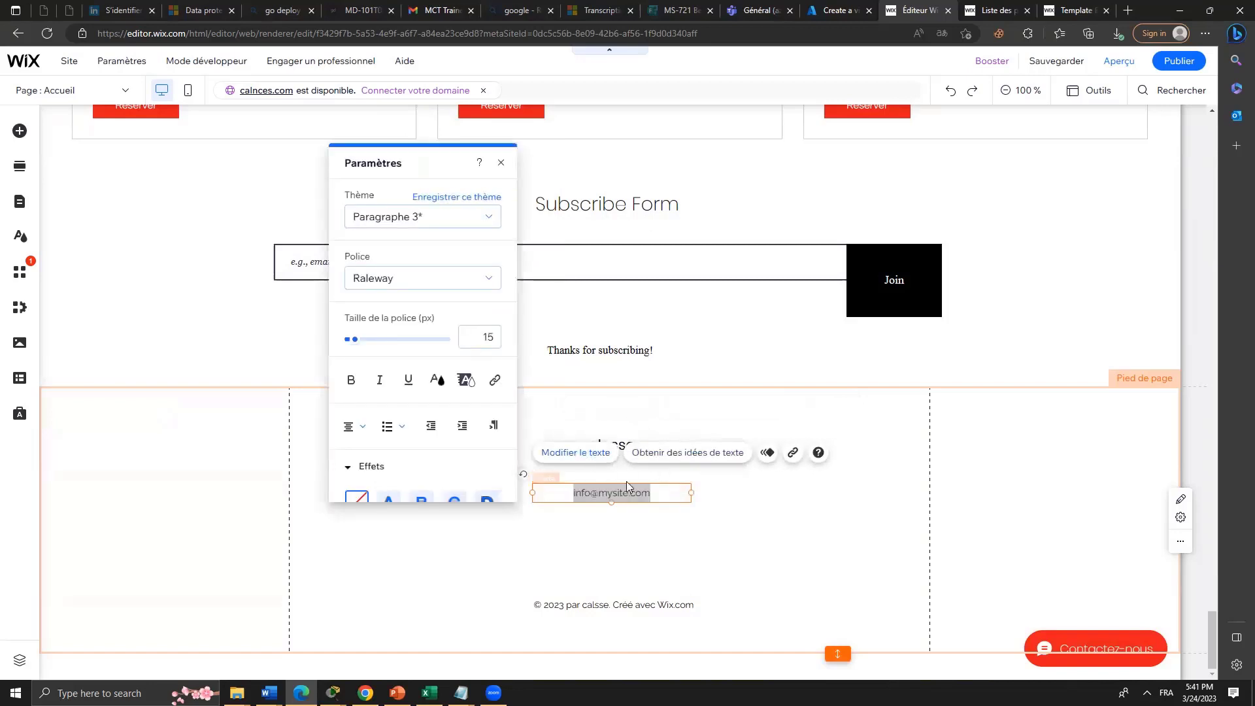
{"action": "right_click", "coordinate": [516, 327]}
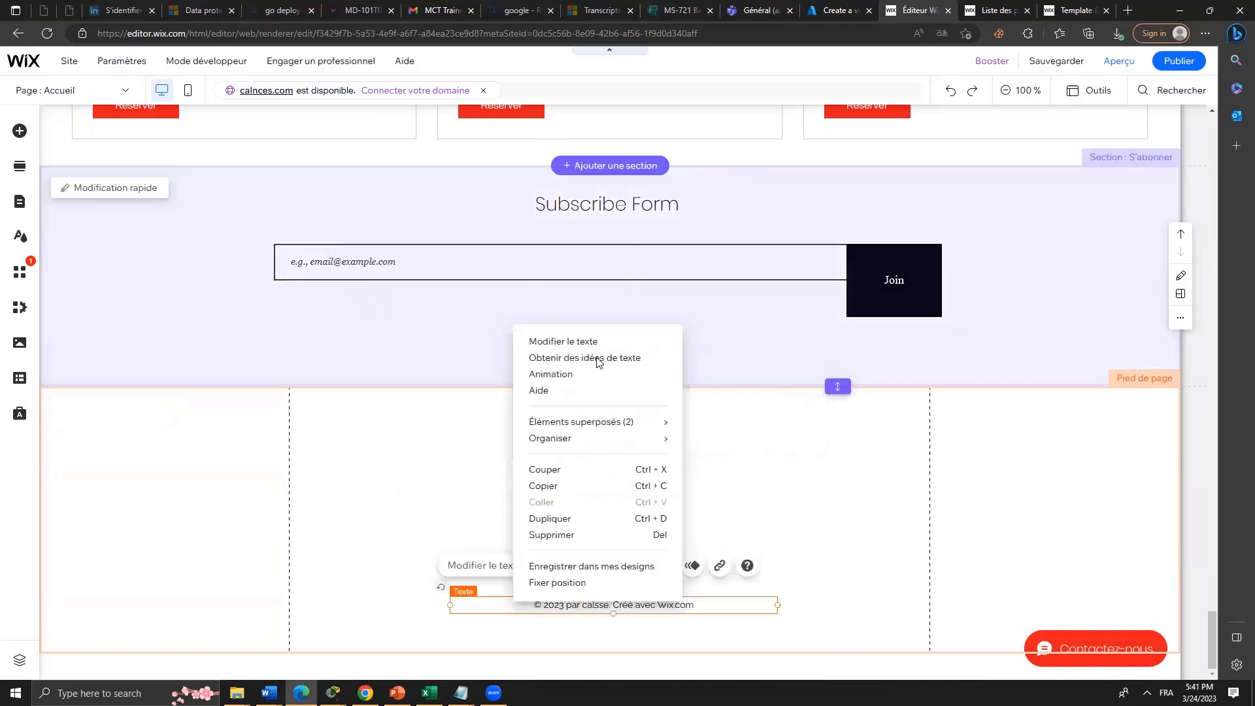
{"action": "left_click", "coordinate": [731, 512]}
{"action": "left_click", "coordinate": [647, 495]}
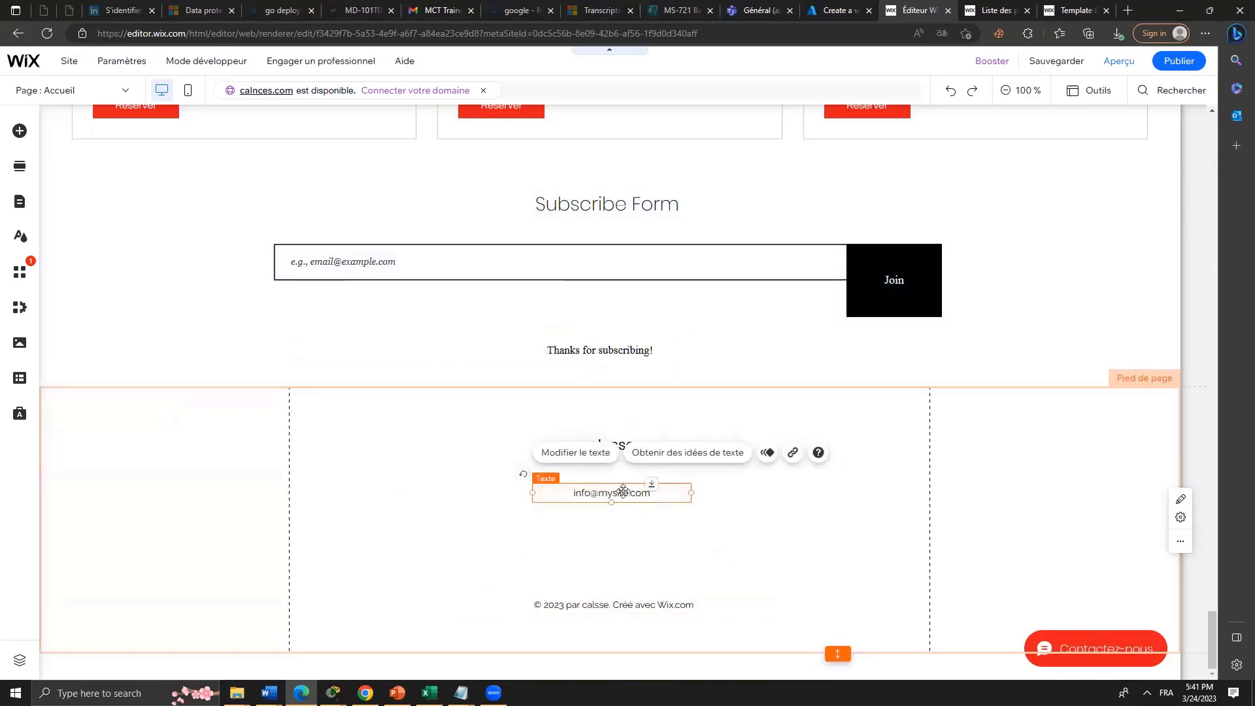
{"action": "double_click", "coordinate": [622, 492]}
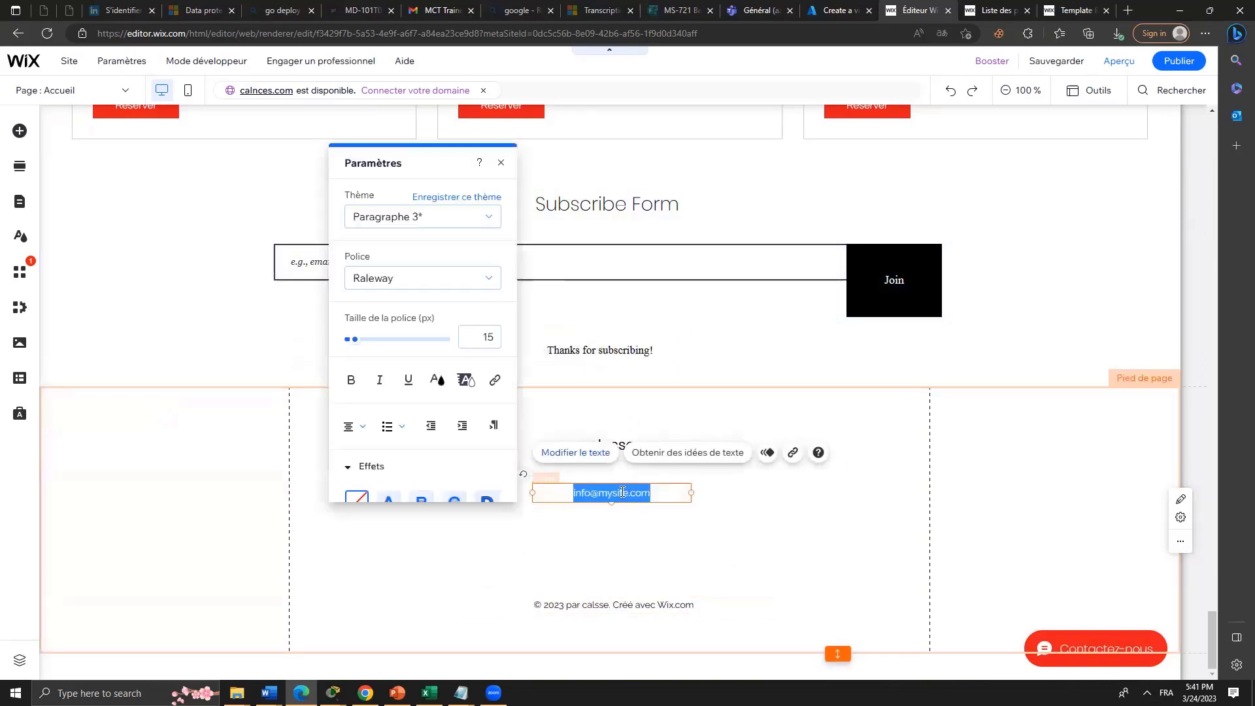
{"action": "key", "text": "BackSpace"}
{"action": "key", "text": "BackSpace"}
{"action": "key", "text": "BackSpace"}
{"action": "key", "text": "BackSpace"}
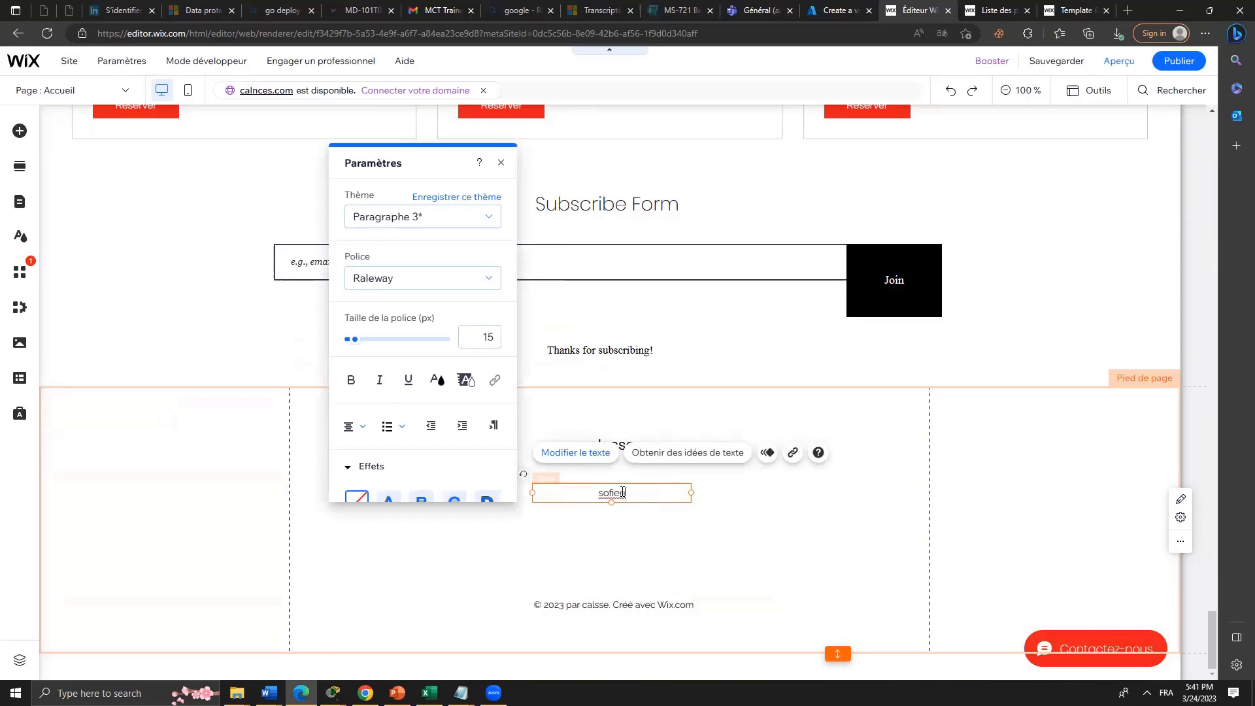
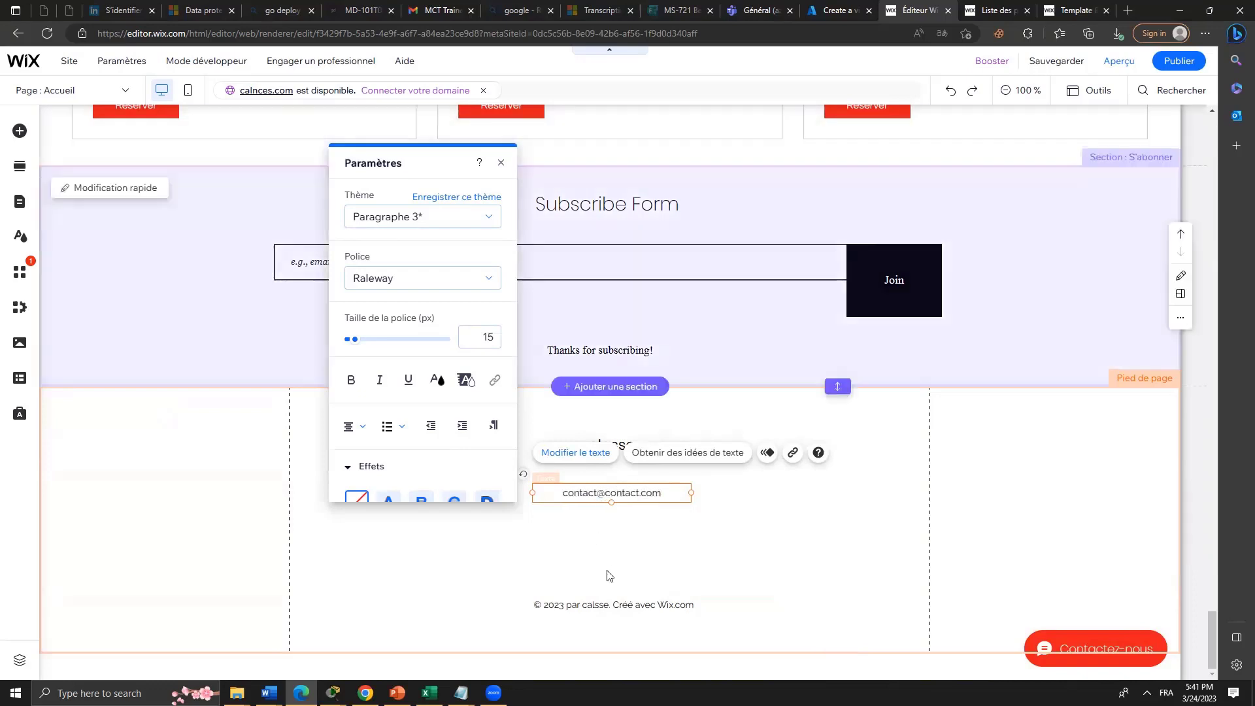
{"action": "left_click", "coordinate": [629, 602]}
Edit the copyright line to read '© 2023 par classe', dropping the misspelled name and Wix credit.
{"action": "left_click", "coordinate": [630, 604]}
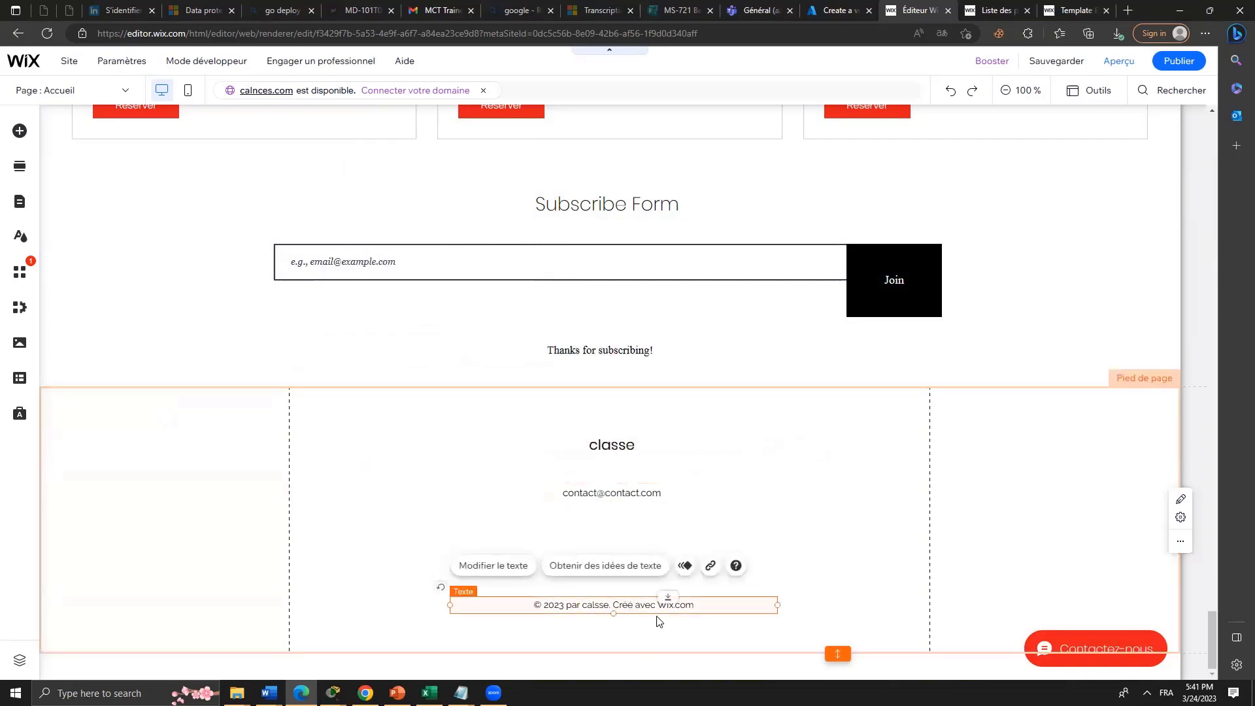
{"action": "left_click", "coordinate": [516, 576]}
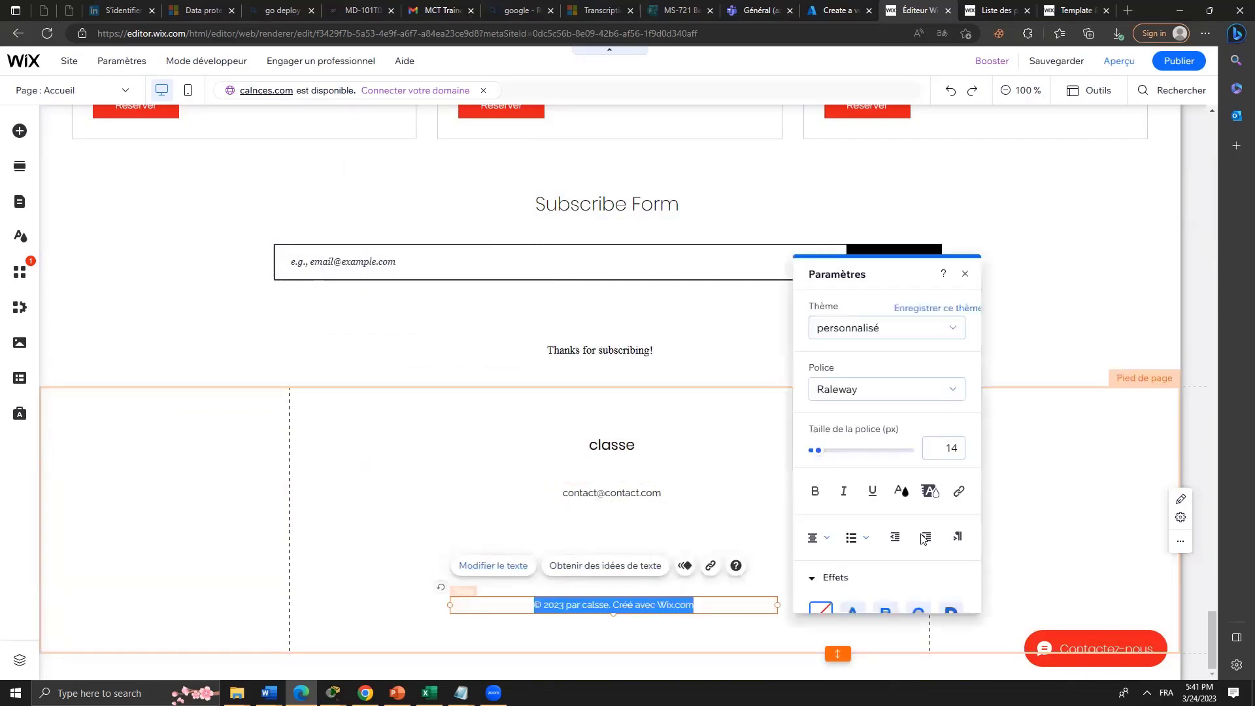
{"action": "left_click", "coordinate": [688, 604]}
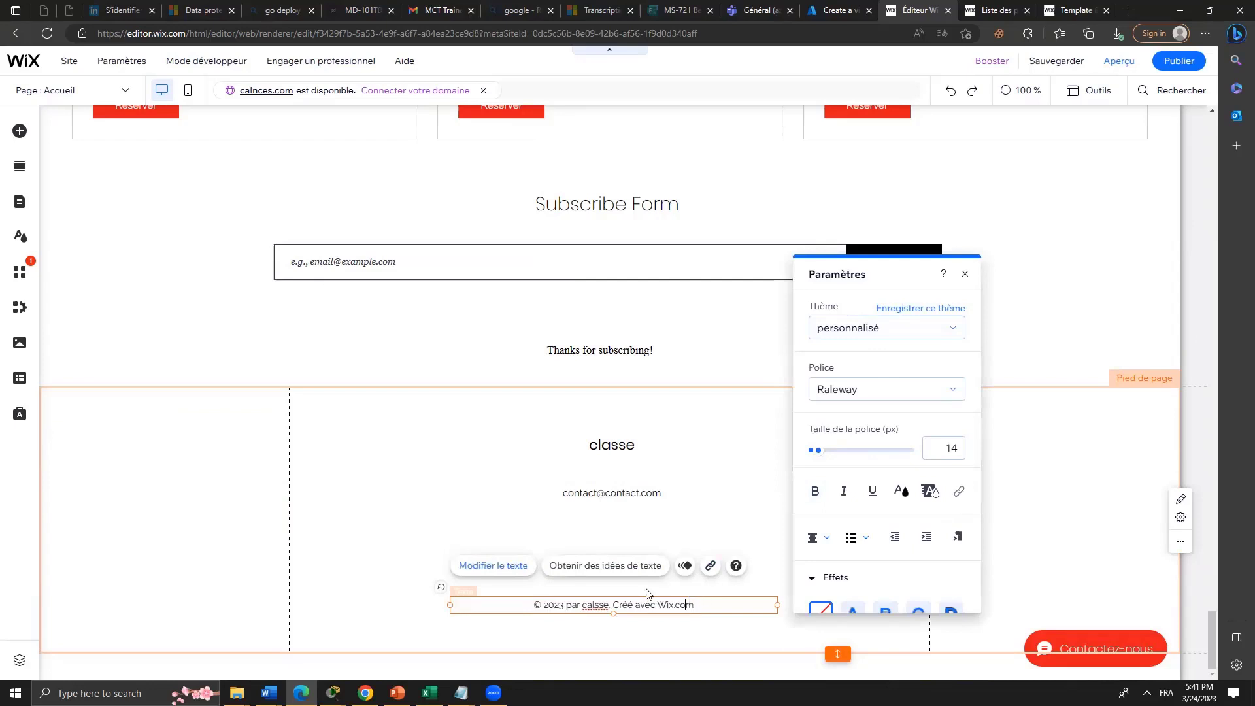
{"action": "left_click", "coordinate": [735, 609], "text": "shift"}
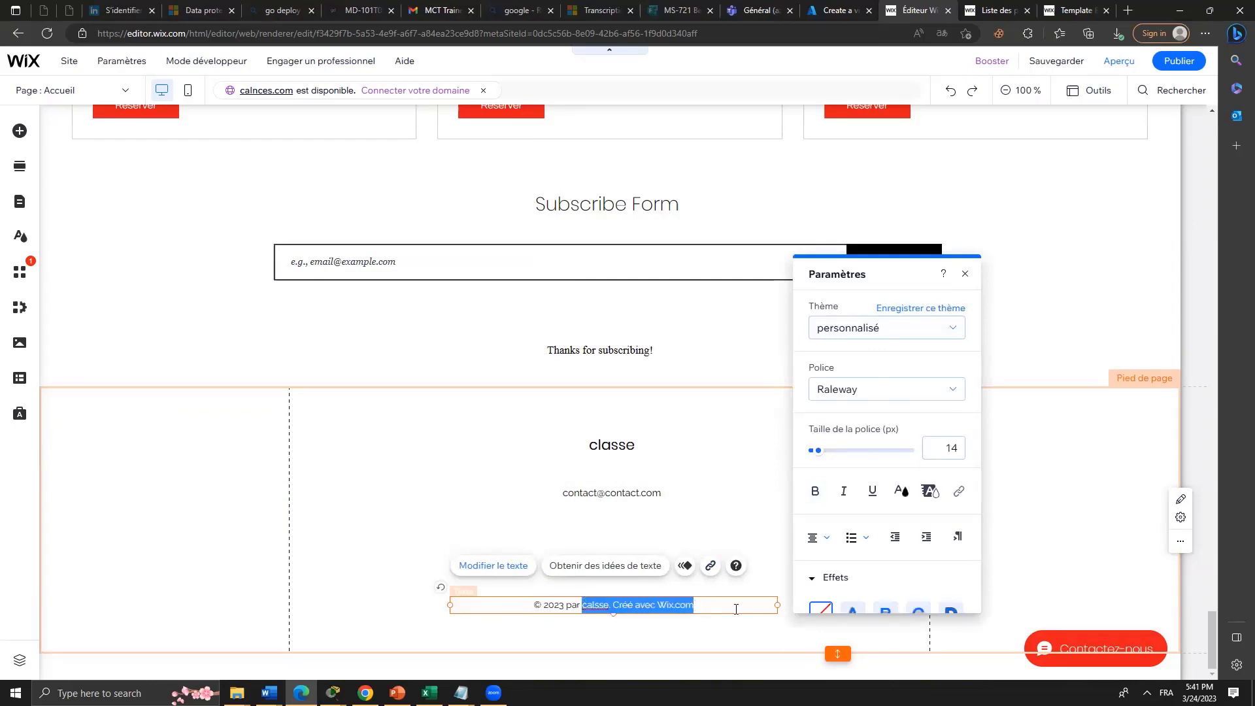
{"action": "type", "text": "classe"}
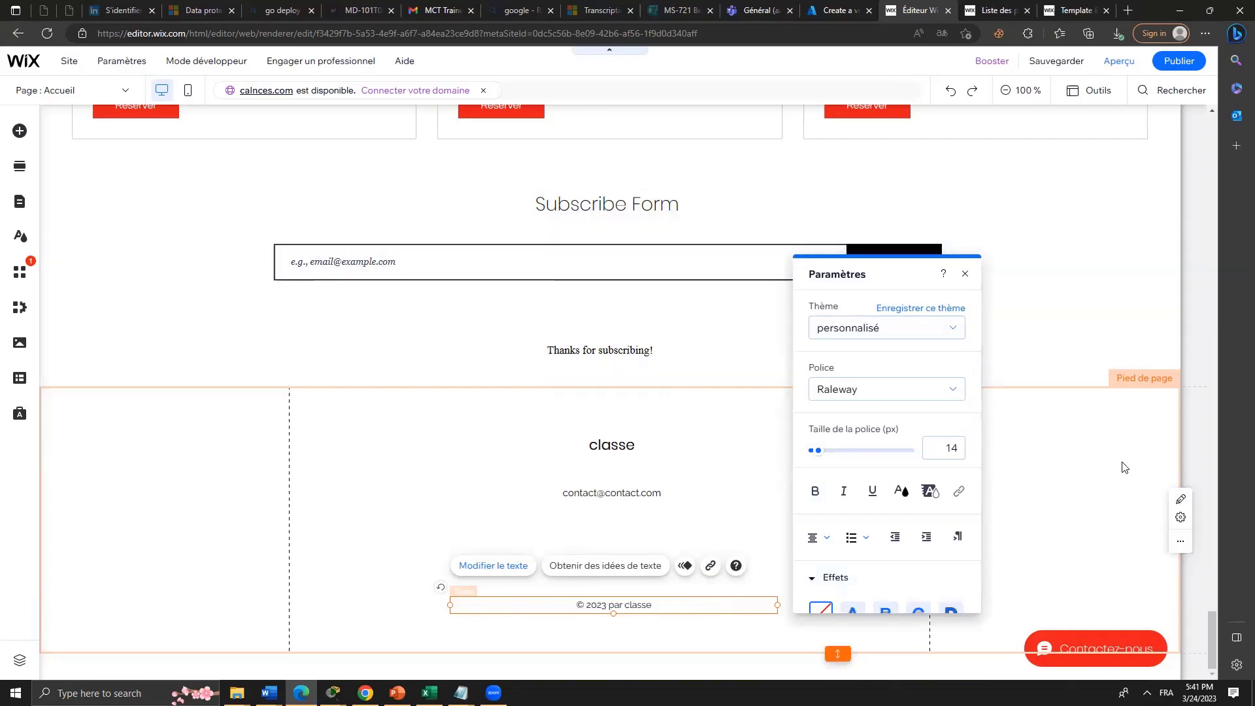
{"action": "left_click", "coordinate": [1125, 467]}
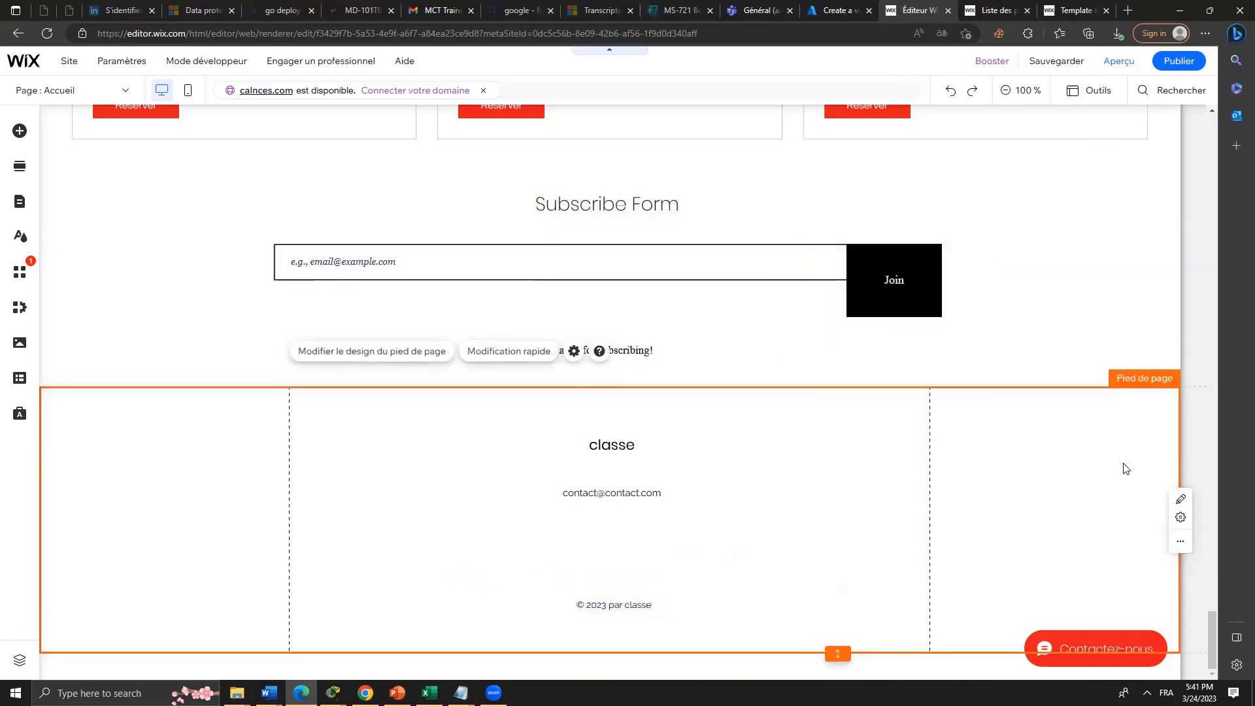
{"action": "scroll", "coordinate": [879, 476], "scroll_direction": "up", "scroll_amount": 20}
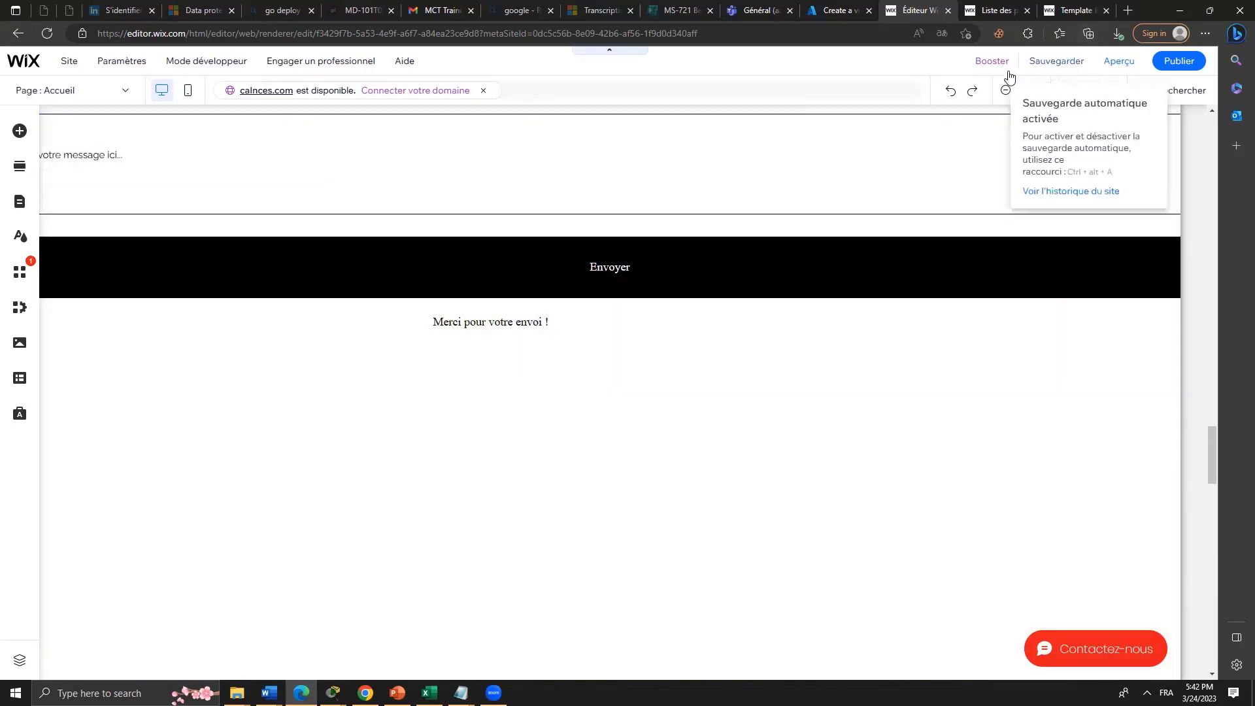
{"action": "scroll", "coordinate": [819, 378], "scroll_direction": "down", "scroll_amount": 5}
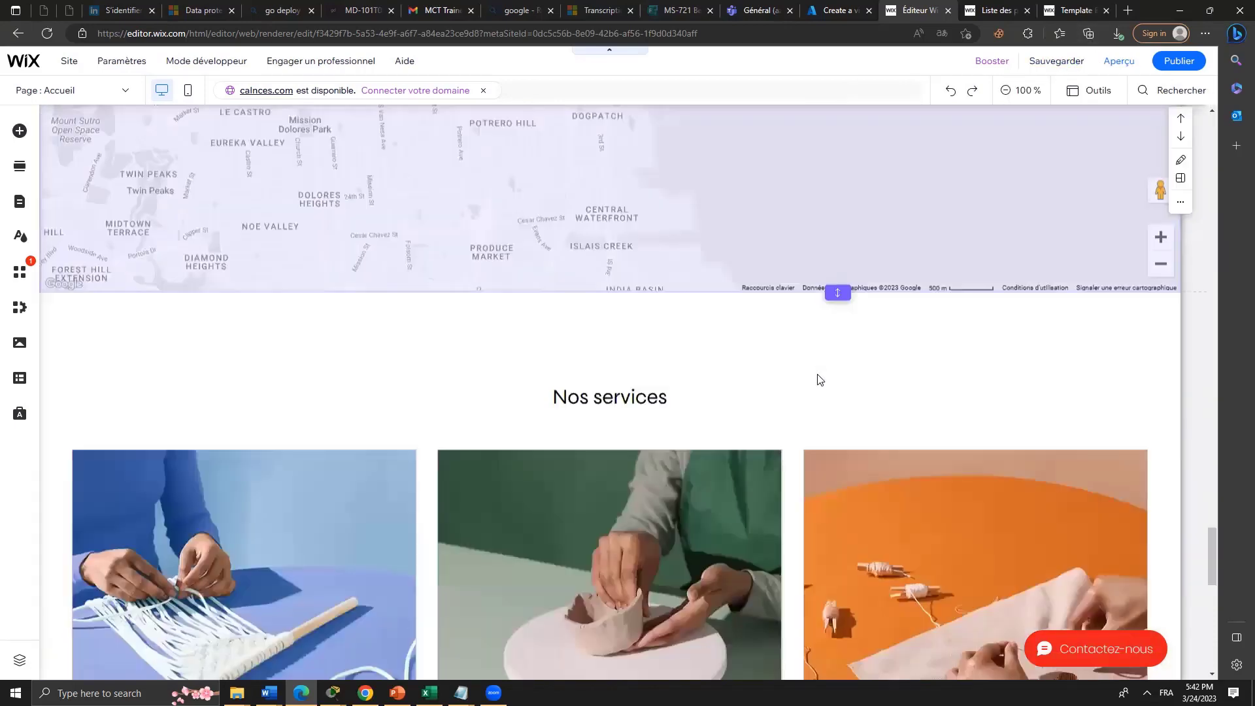
{"action": "scroll", "coordinate": [818, 379], "scroll_direction": "down", "scroll_amount": 8}
{"action": "scroll", "coordinate": [927, 280], "scroll_direction": "up", "scroll_amount": 12}
Save the site under its free Wix address, publish it now, and dismiss the mobile-site prompt.
{"action": "left_click", "coordinate": [1060, 60]}
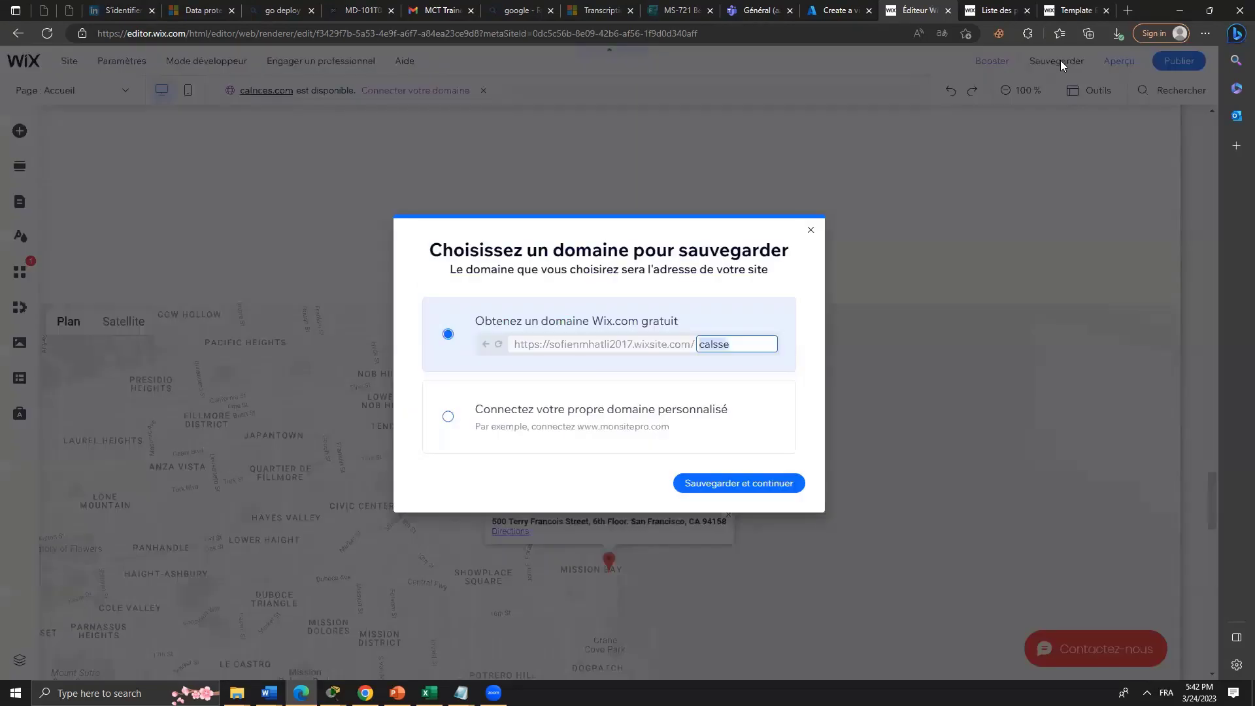
{"action": "left_click", "coordinate": [706, 481]}
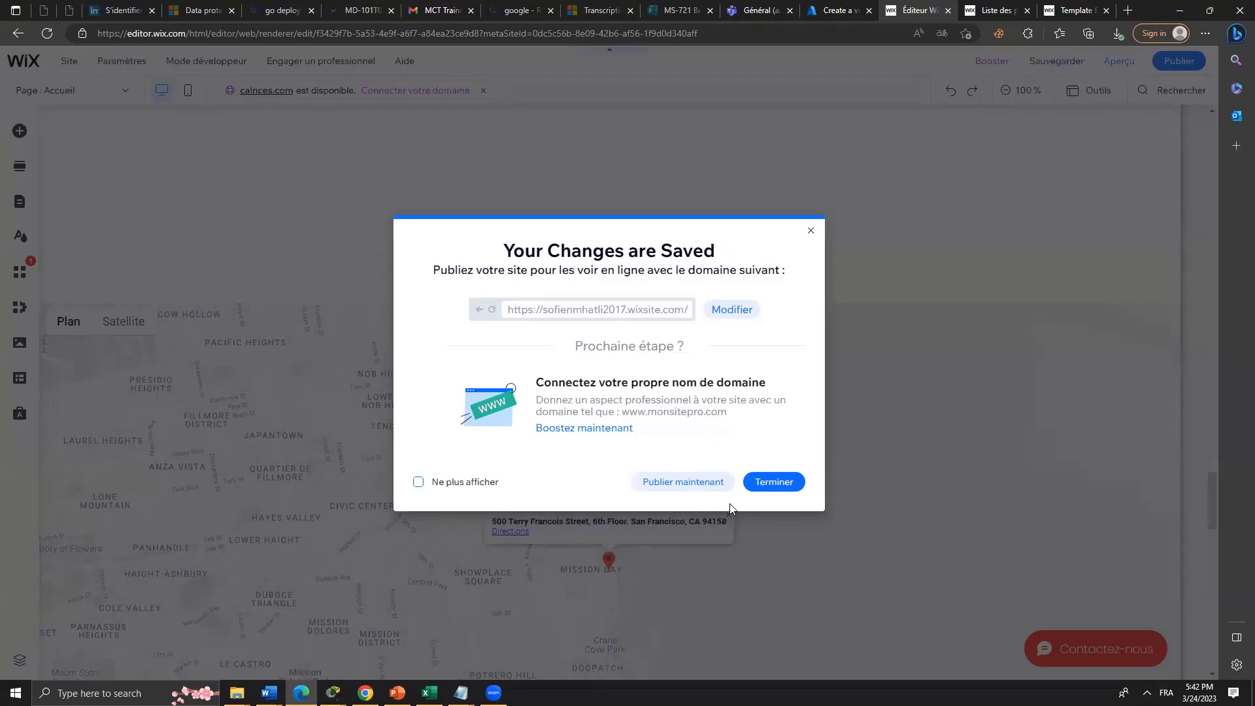
{"action": "left_click", "coordinate": [703, 492]}
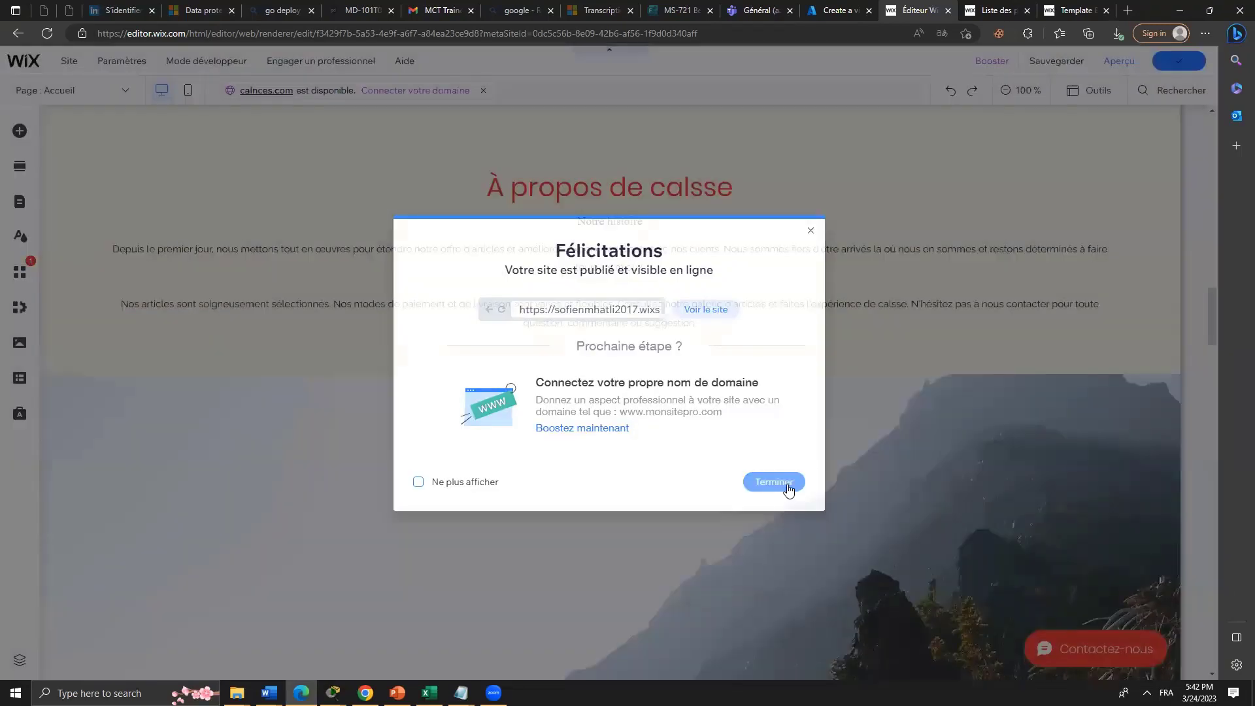
{"action": "left_click", "coordinate": [776, 483]}
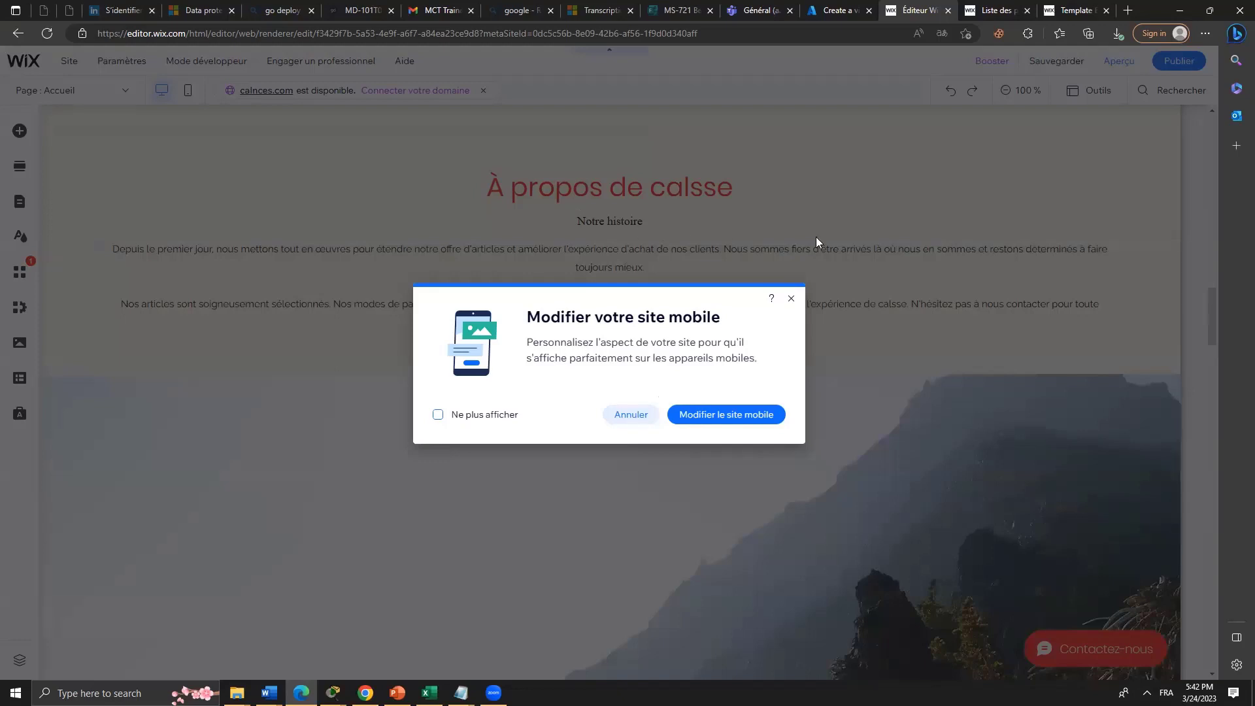
{"action": "left_click", "coordinate": [788, 299]}
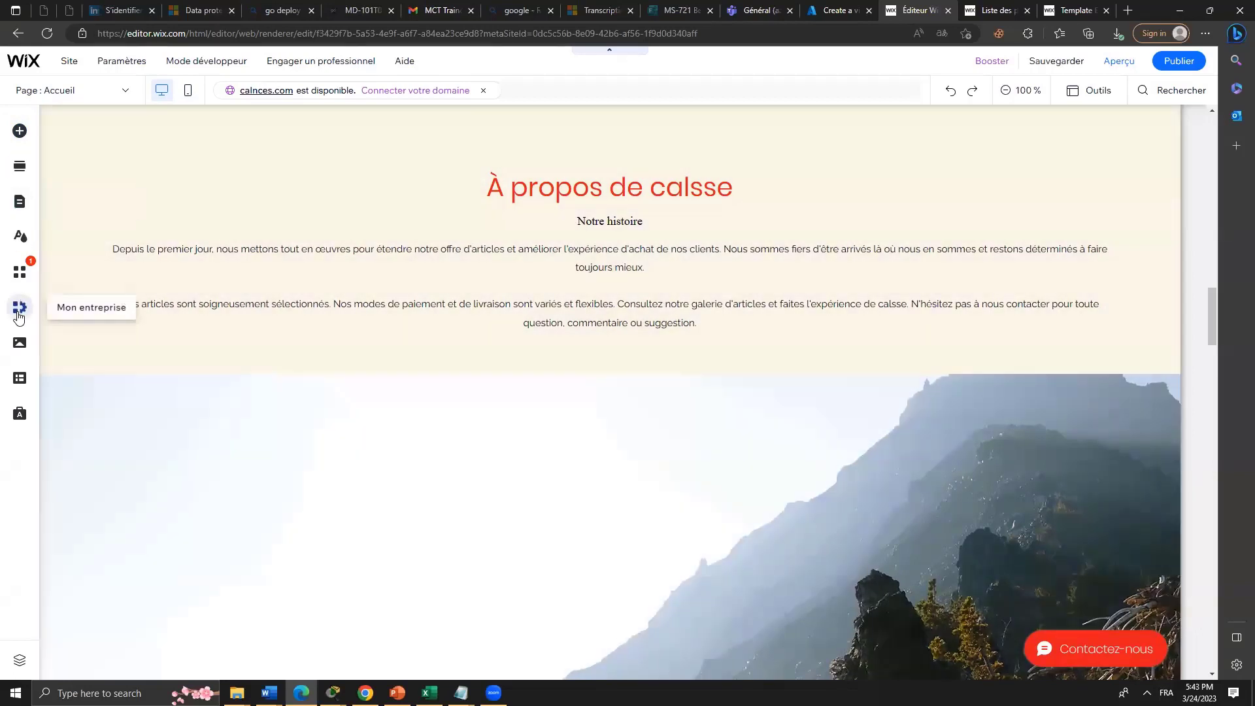
Open the Média library panel and close it again.
{"action": "left_click", "coordinate": [18, 342]}
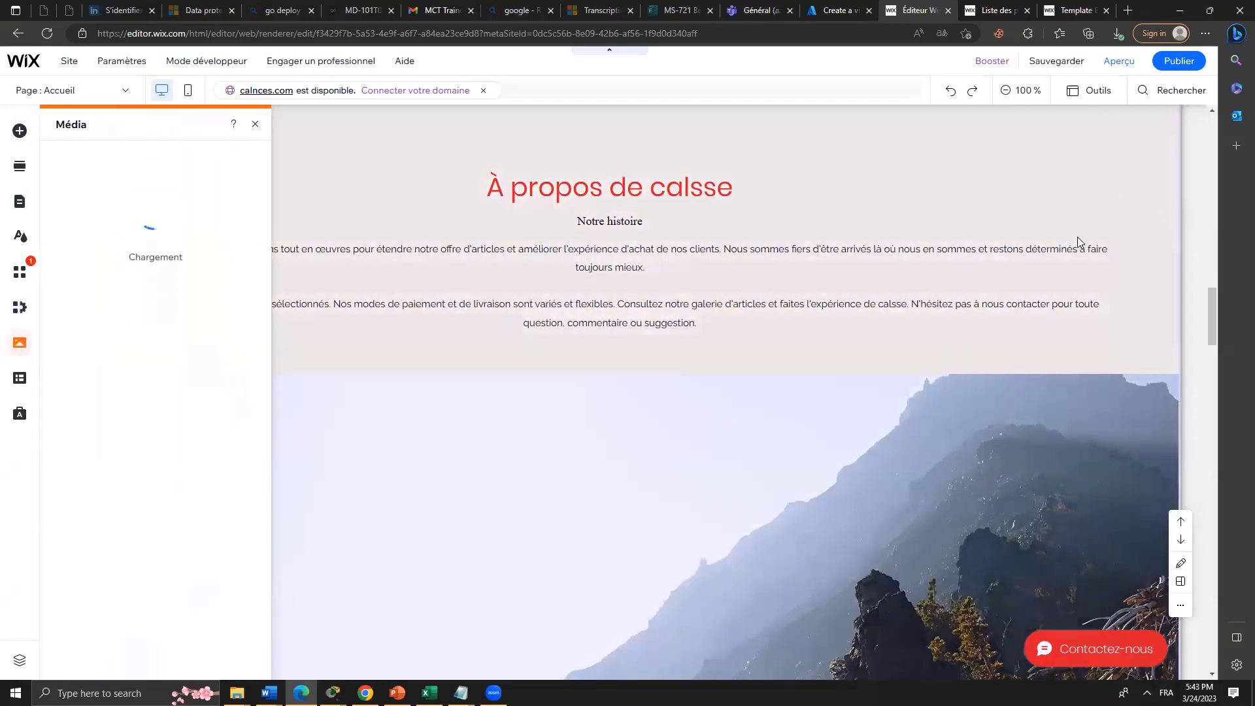
{"action": "scroll", "coordinate": [1085, 402], "scroll_direction": "up", "scroll_amount": 10}
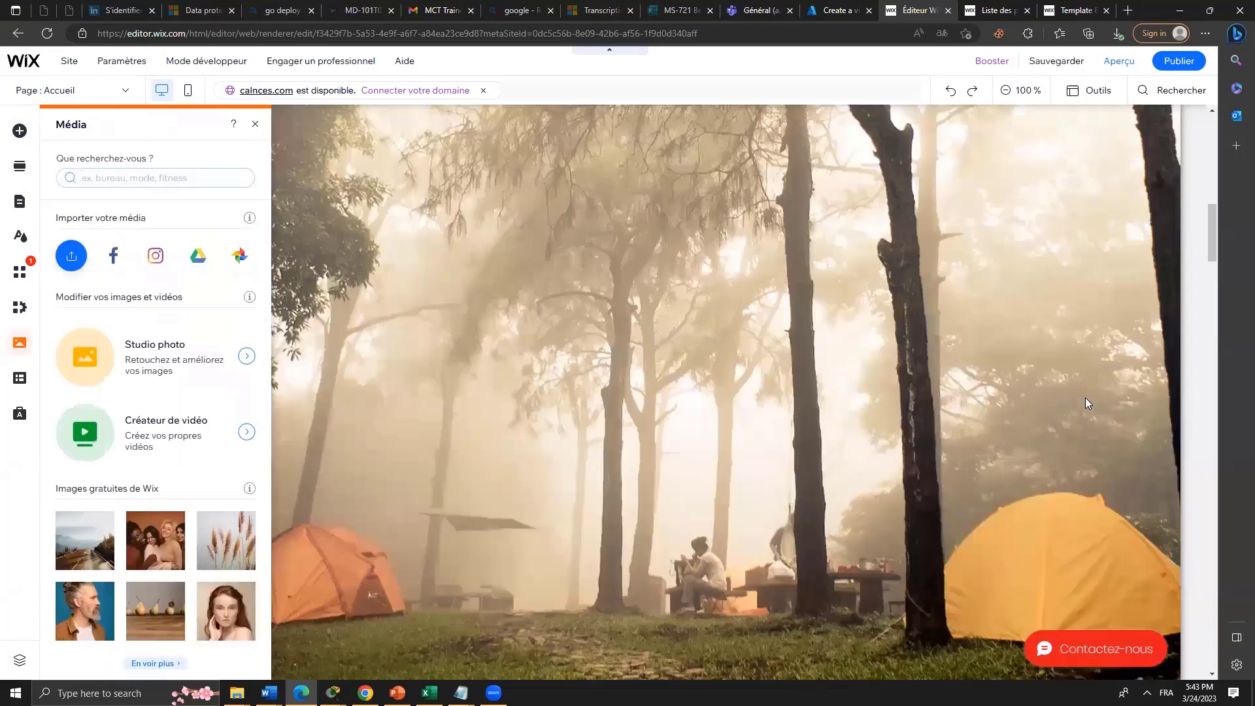
{"action": "scroll", "coordinate": [512, 119], "scroll_direction": "up", "scroll_amount": 2}
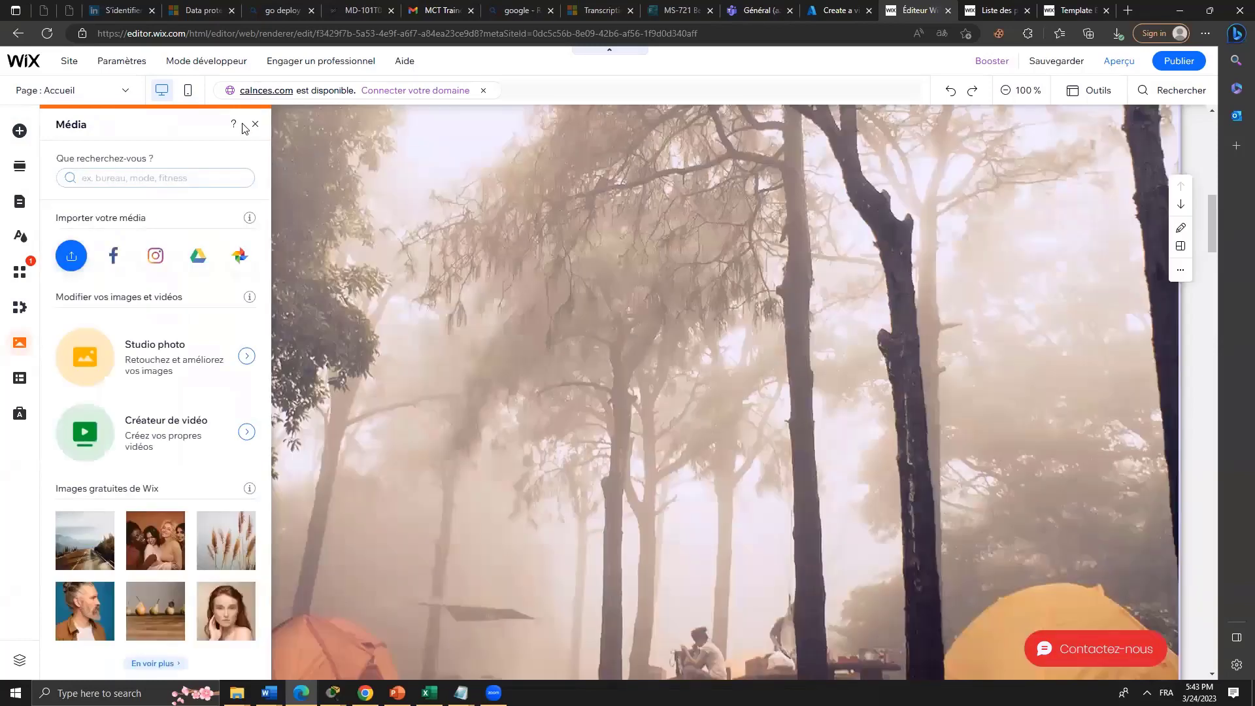
{"action": "left_click", "coordinate": [255, 124]}
Select the header navigation menu, then bring up the Marketing & Analytics tools.
{"action": "scroll", "coordinate": [697, 358], "scroll_direction": "up", "scroll_amount": 5}
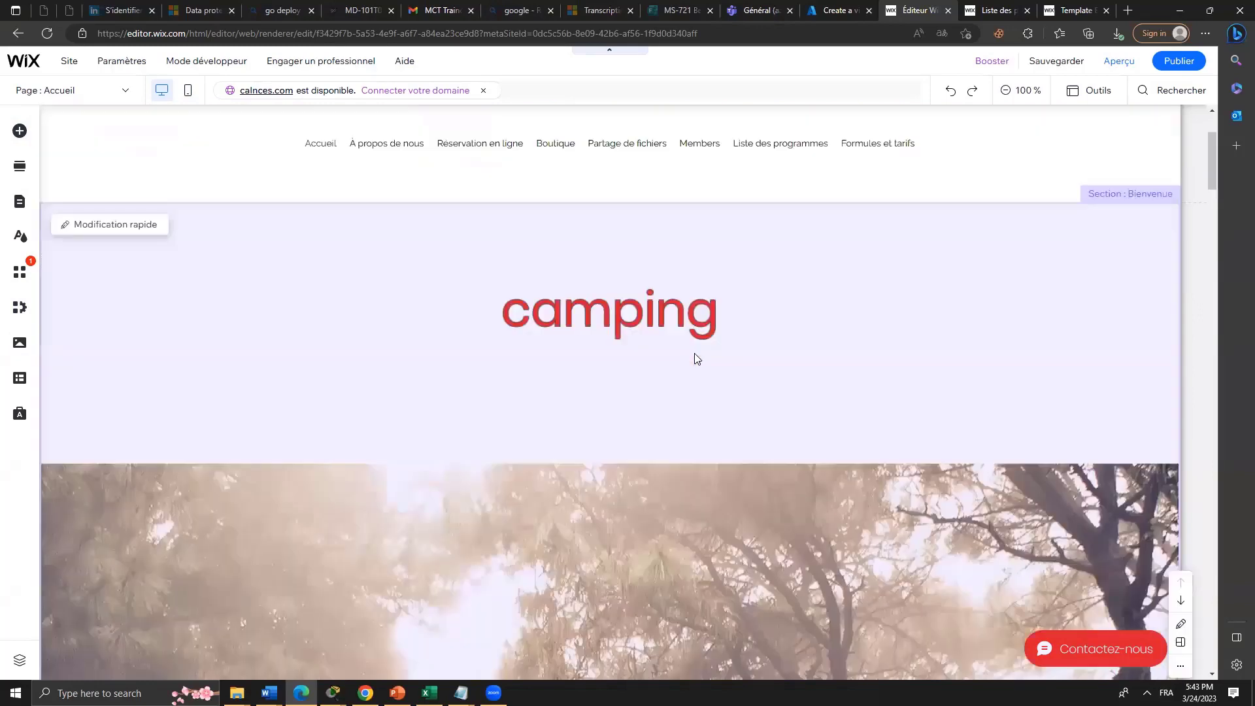
{"action": "scroll", "coordinate": [694, 358], "scroll_direction": "up", "scroll_amount": 3}
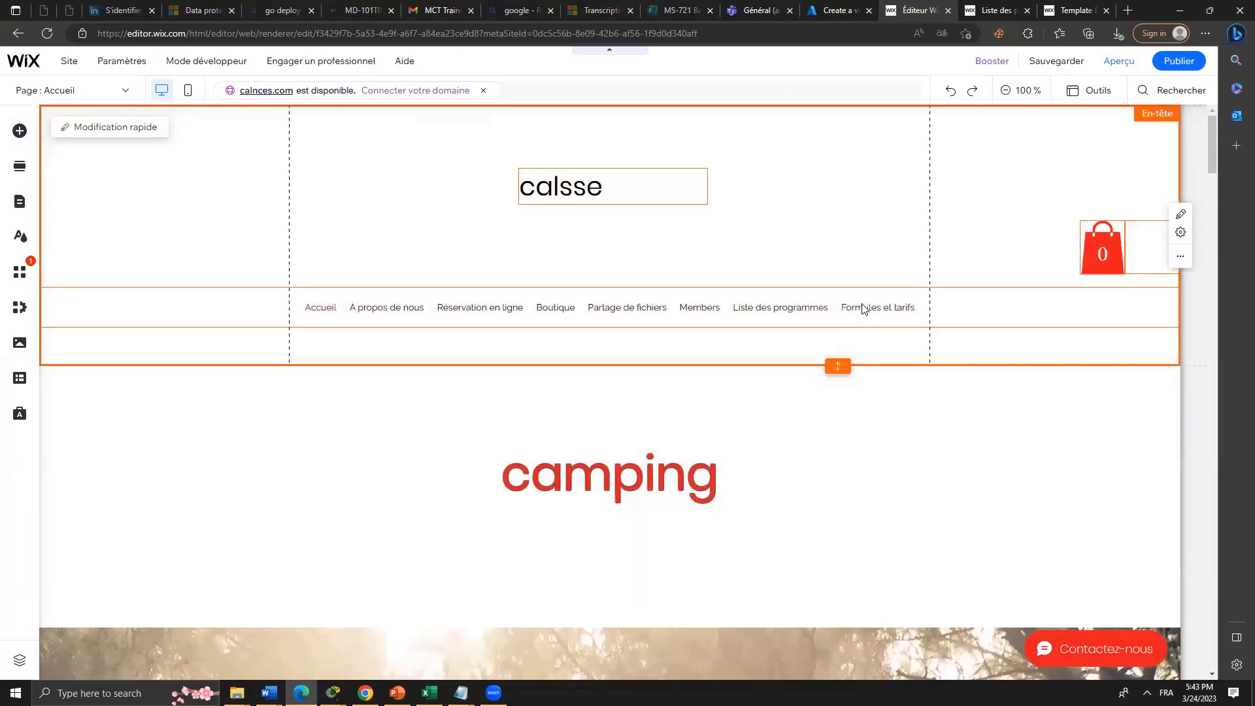
{"action": "left_click", "coordinate": [863, 304]}
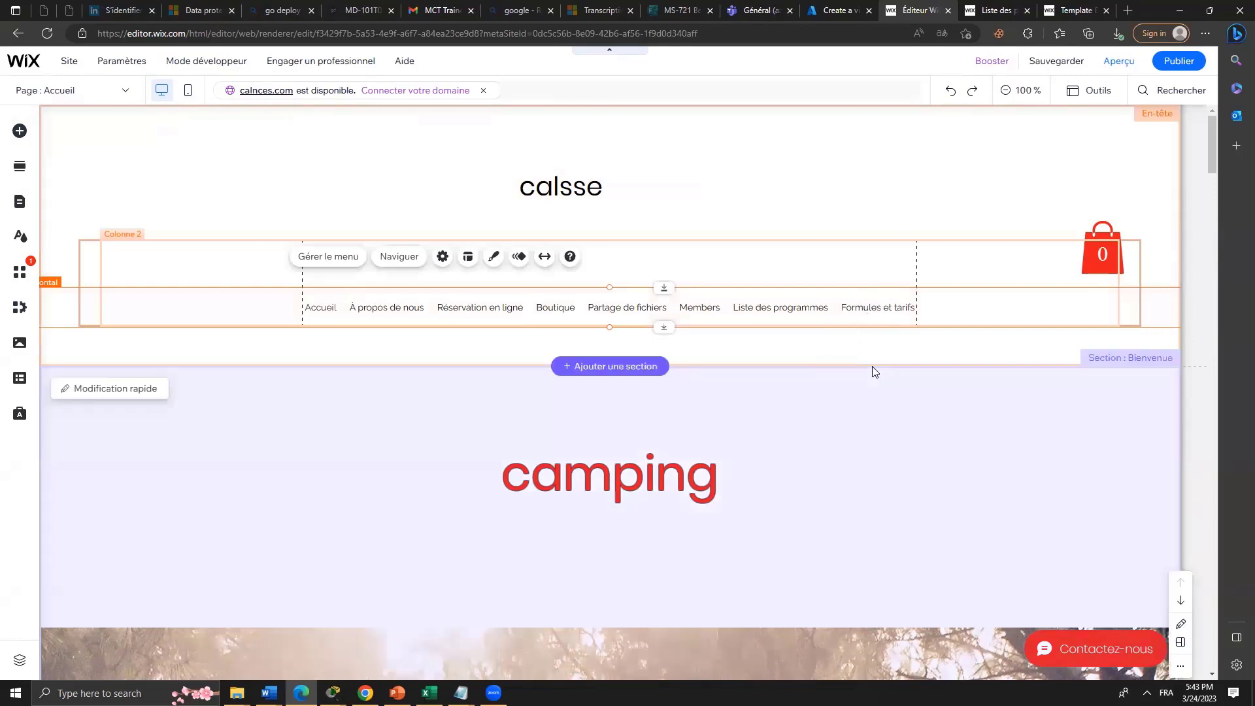
{"action": "scroll", "coordinate": [870, 368], "scroll_direction": "down", "scroll_amount": 3}
{"action": "scroll", "coordinate": [669, 208], "scroll_direction": "down", "scroll_amount": 1}
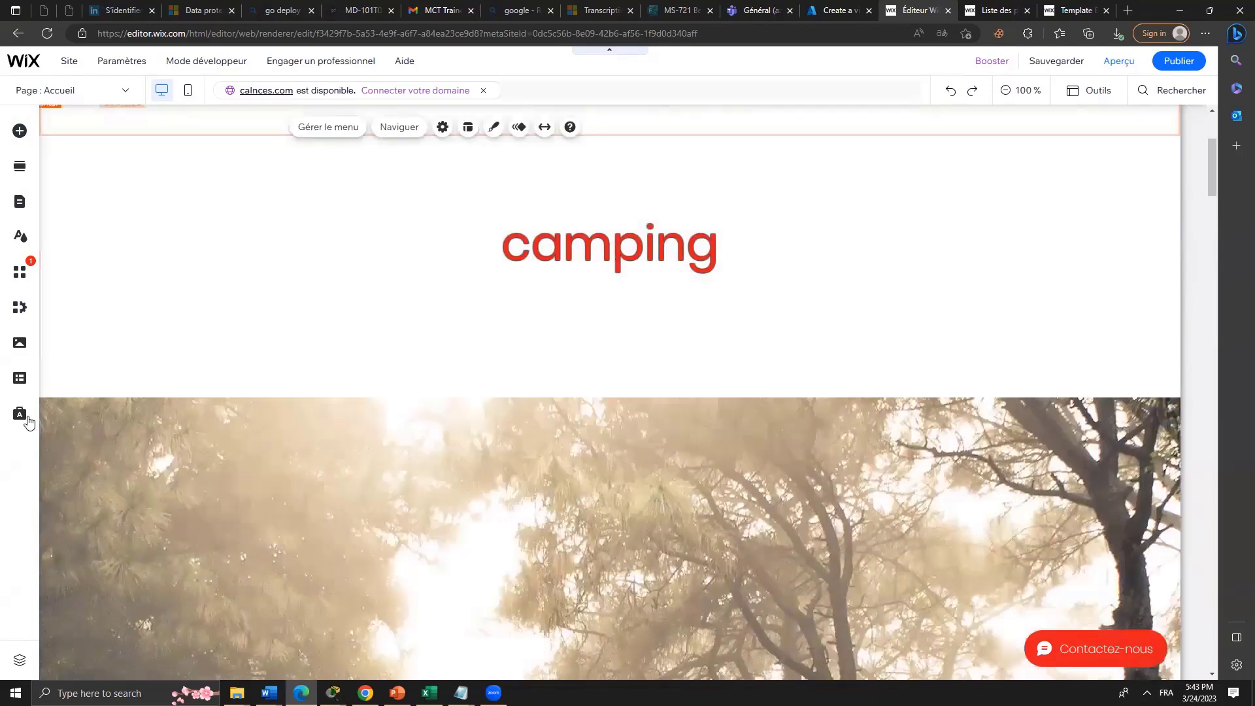
{"action": "left_click", "coordinate": [26, 420]}
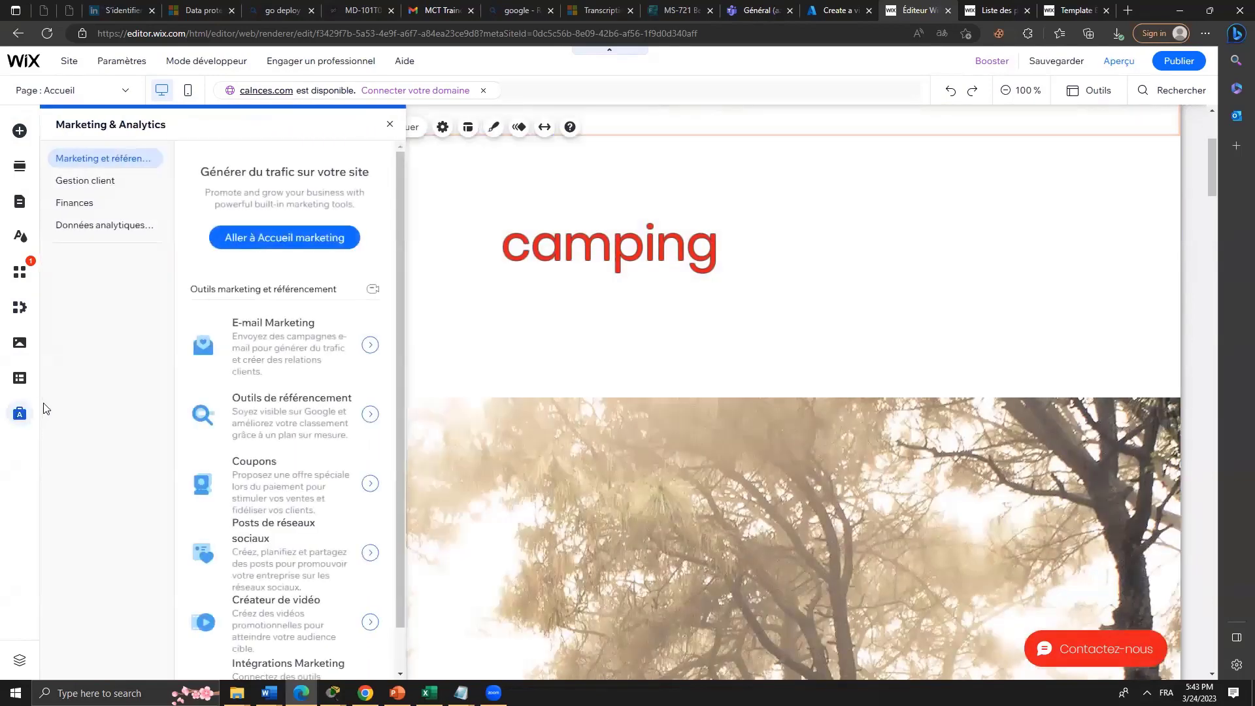
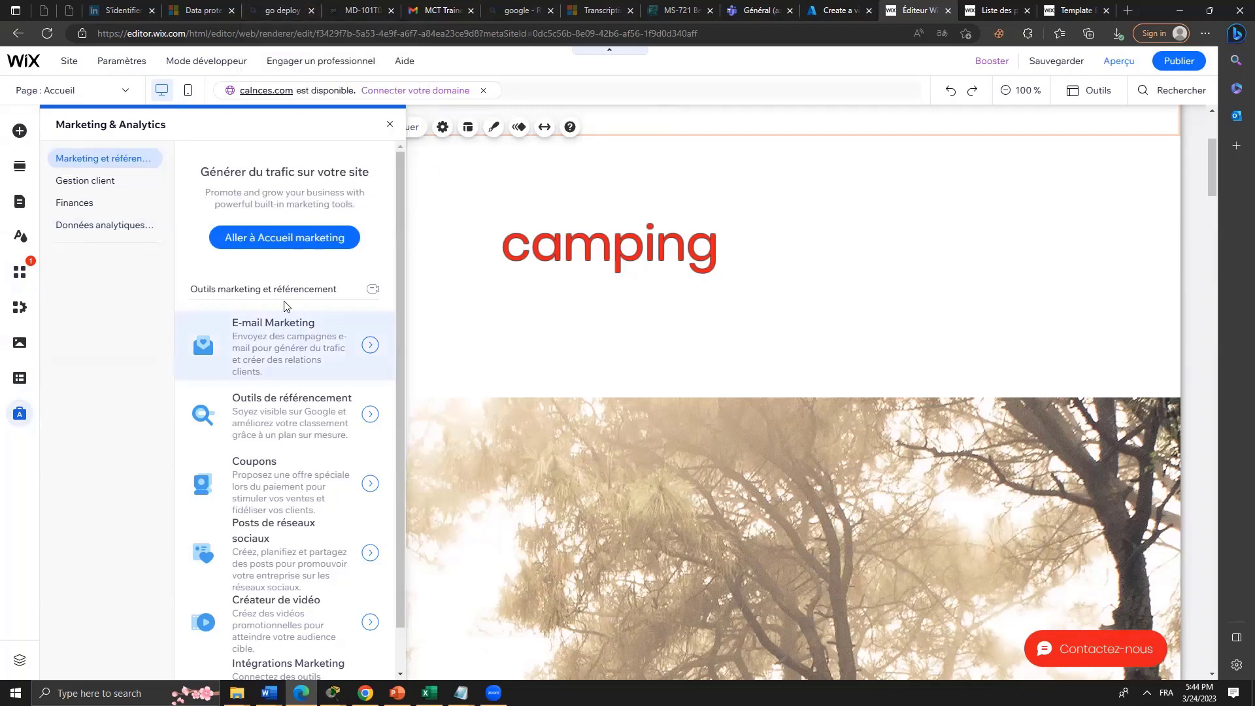
Open E-mail Marketing from the Marketing & Analytics panel to see the first-email templates.
{"action": "left_click", "coordinate": [309, 348]}
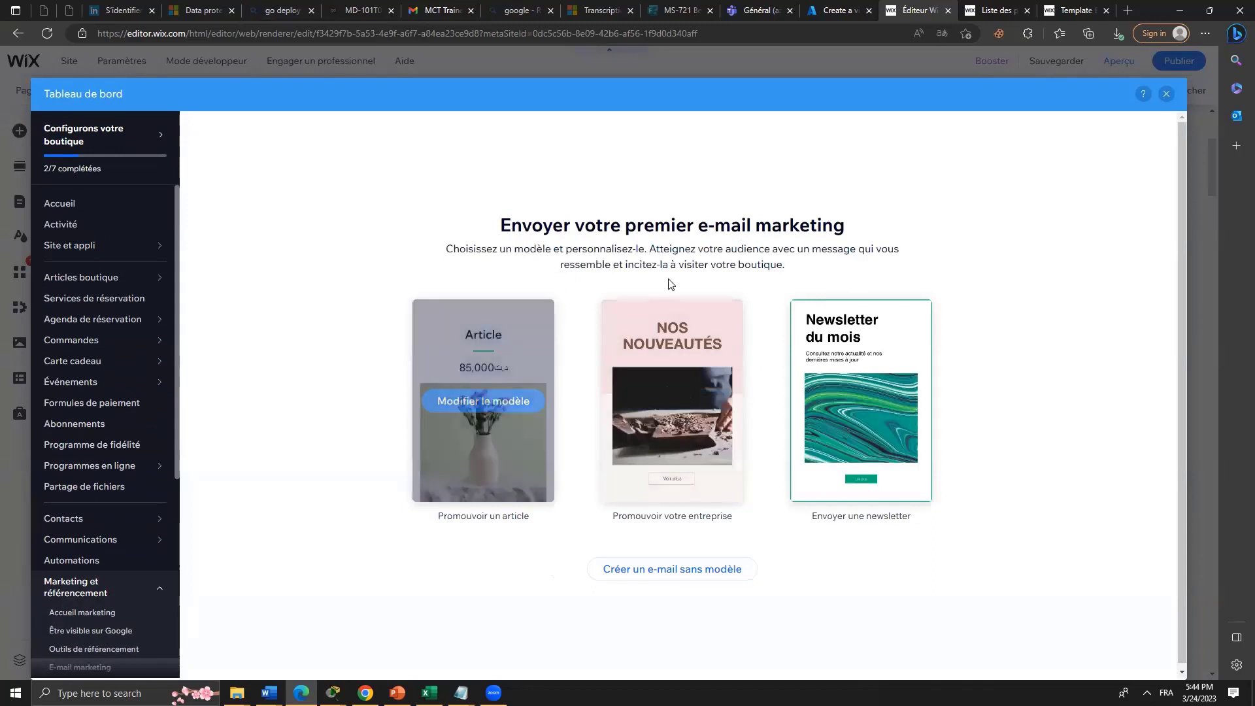
{"action": "mouse_move", "coordinate": [468, 375]}
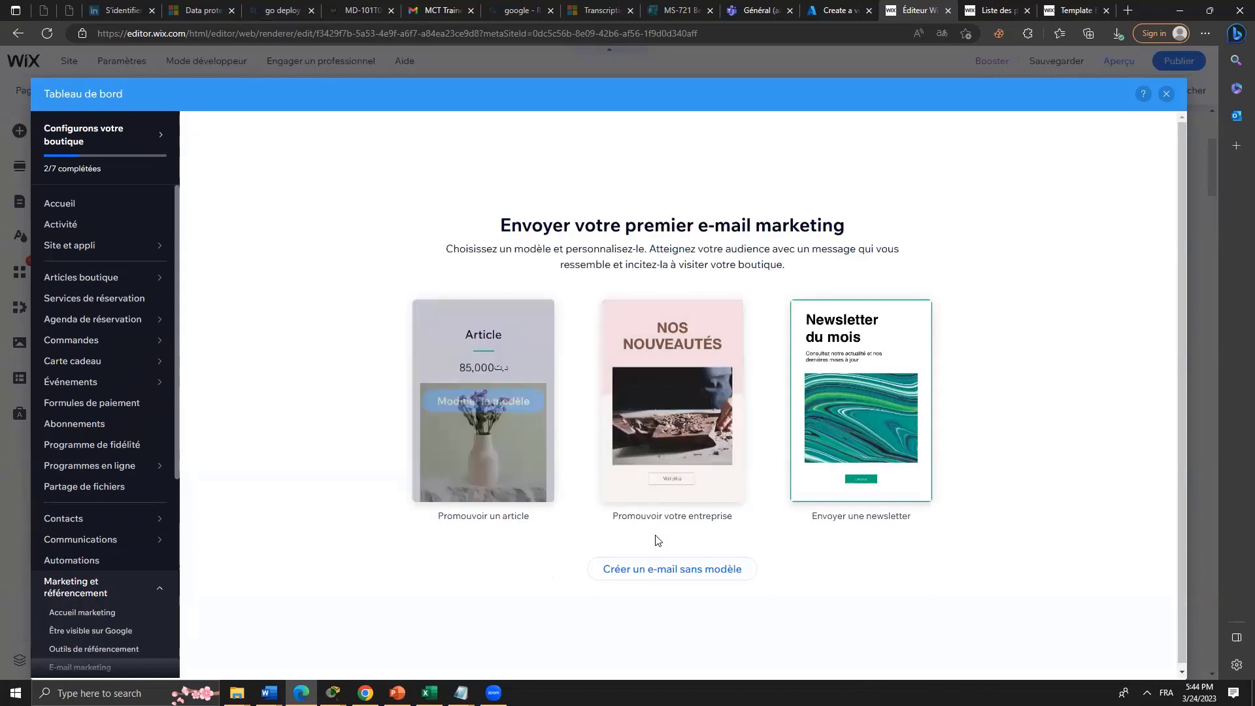
{"action": "mouse_move", "coordinate": [660, 400]}
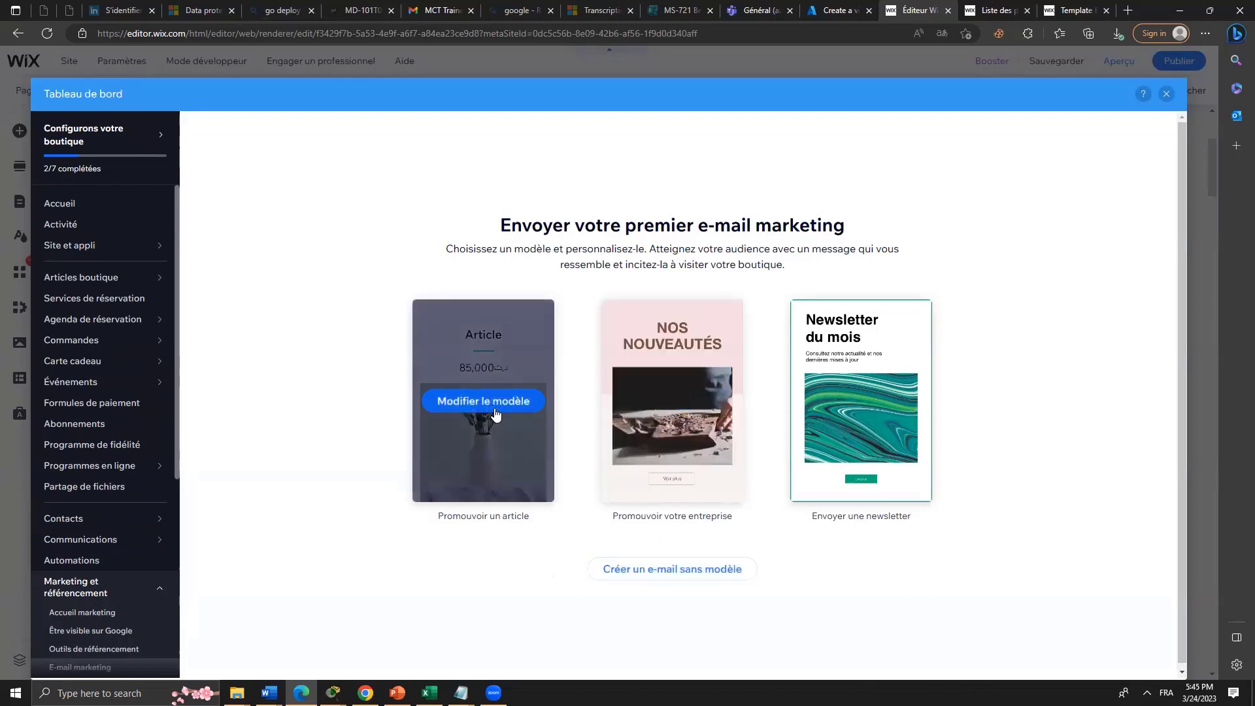
Edit the Article email template, dismiss the intro tip, and review the logo, 85,000 price and buy button.
{"action": "left_click", "coordinate": [505, 401]}
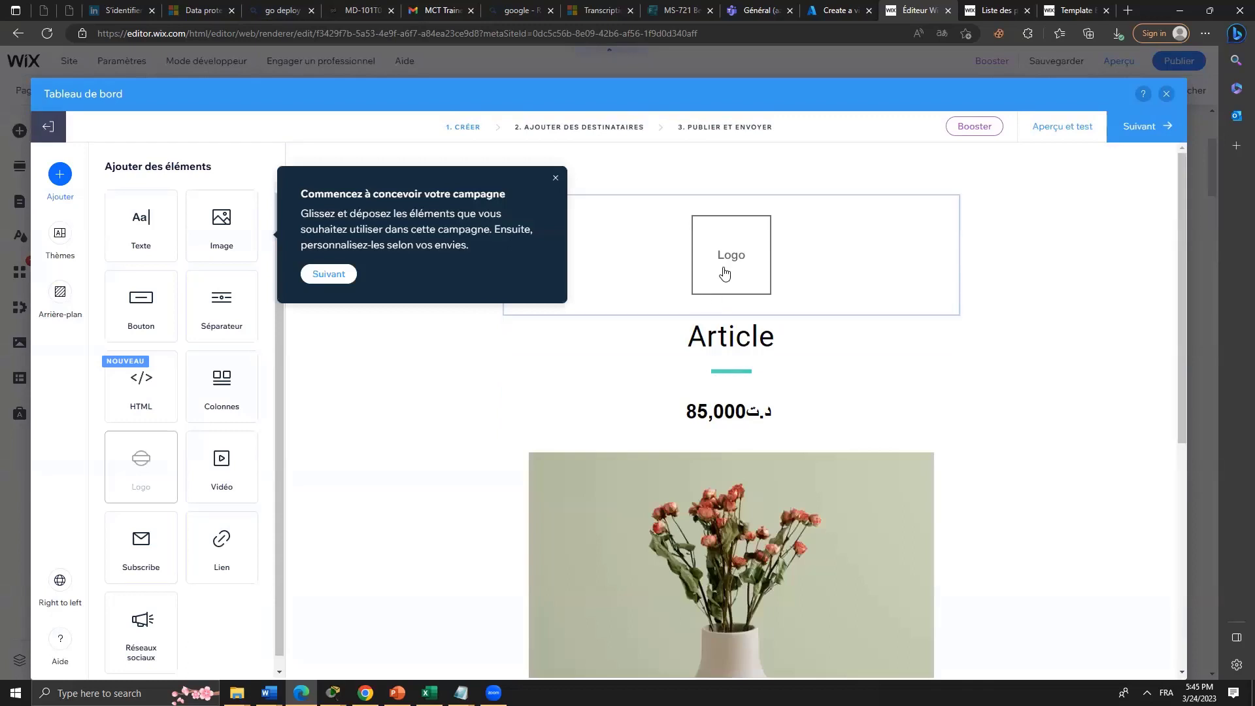
{"action": "left_click", "coordinate": [552, 180]}
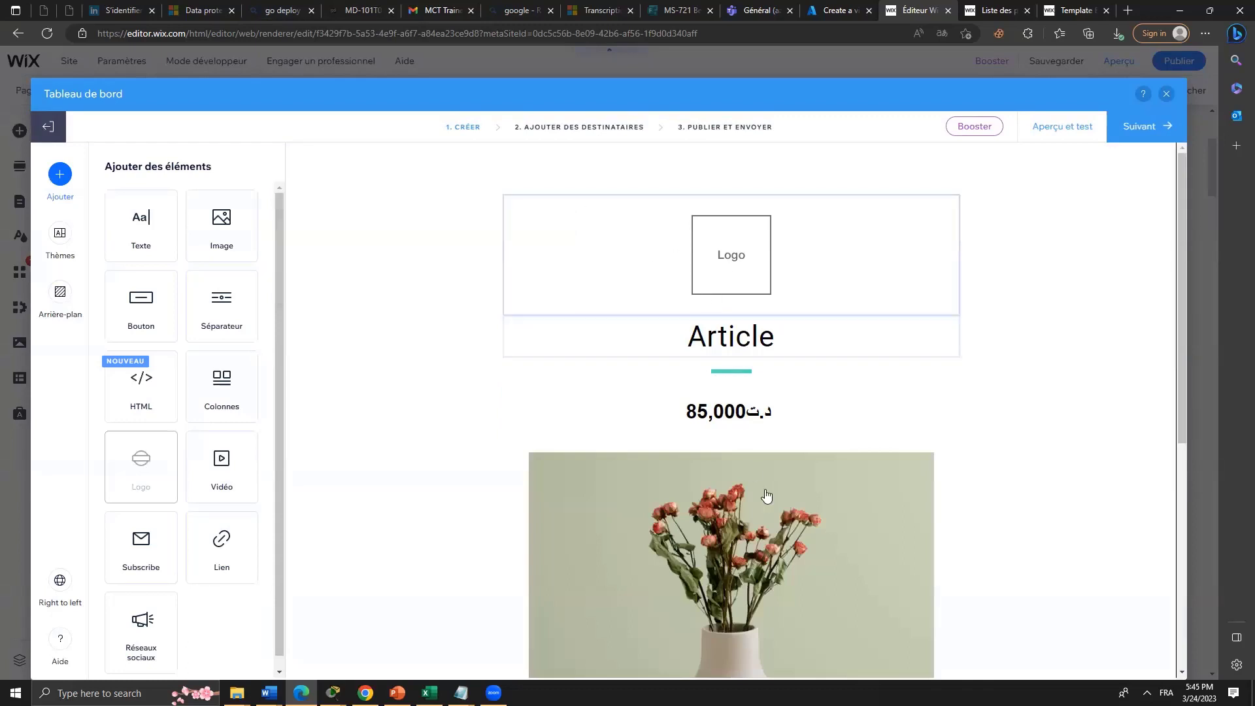
{"action": "scroll", "coordinate": [765, 498], "scroll_direction": "down", "scroll_amount": 6}
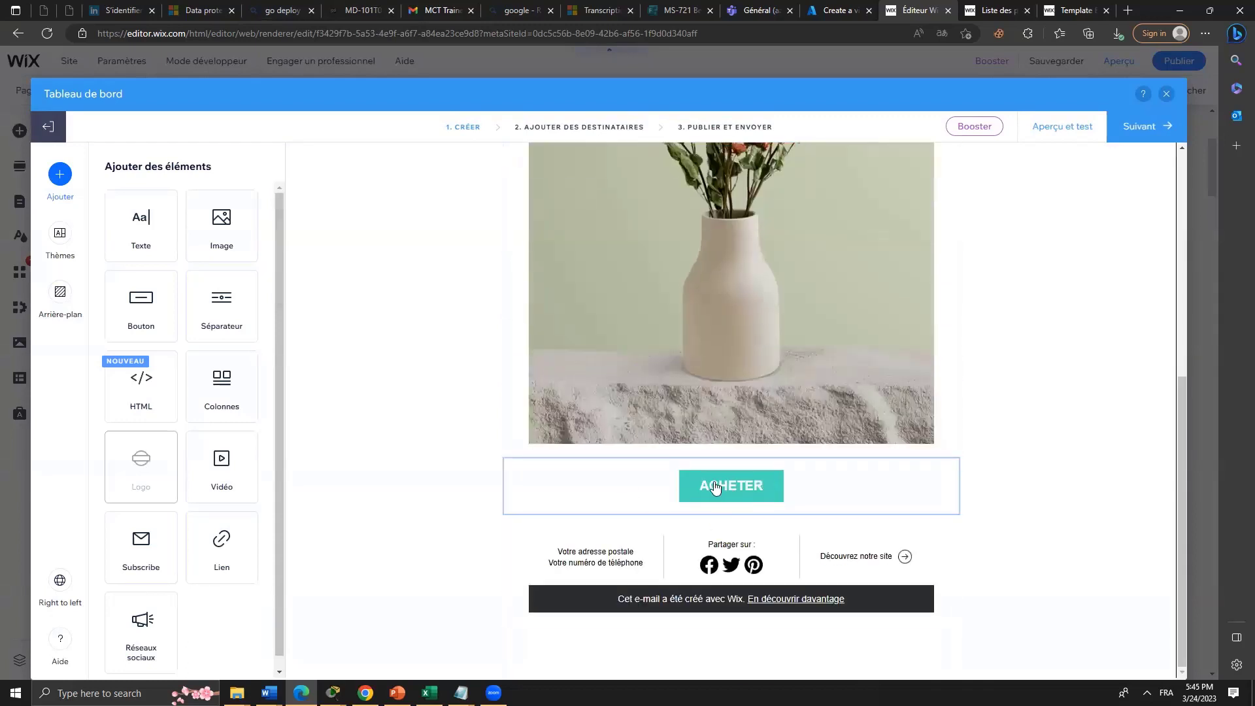
{"action": "scroll", "coordinate": [747, 527], "scroll_direction": "up", "scroll_amount": 3}
{"action": "scroll", "coordinate": [747, 527], "scroll_direction": "up", "scroll_amount": 3}
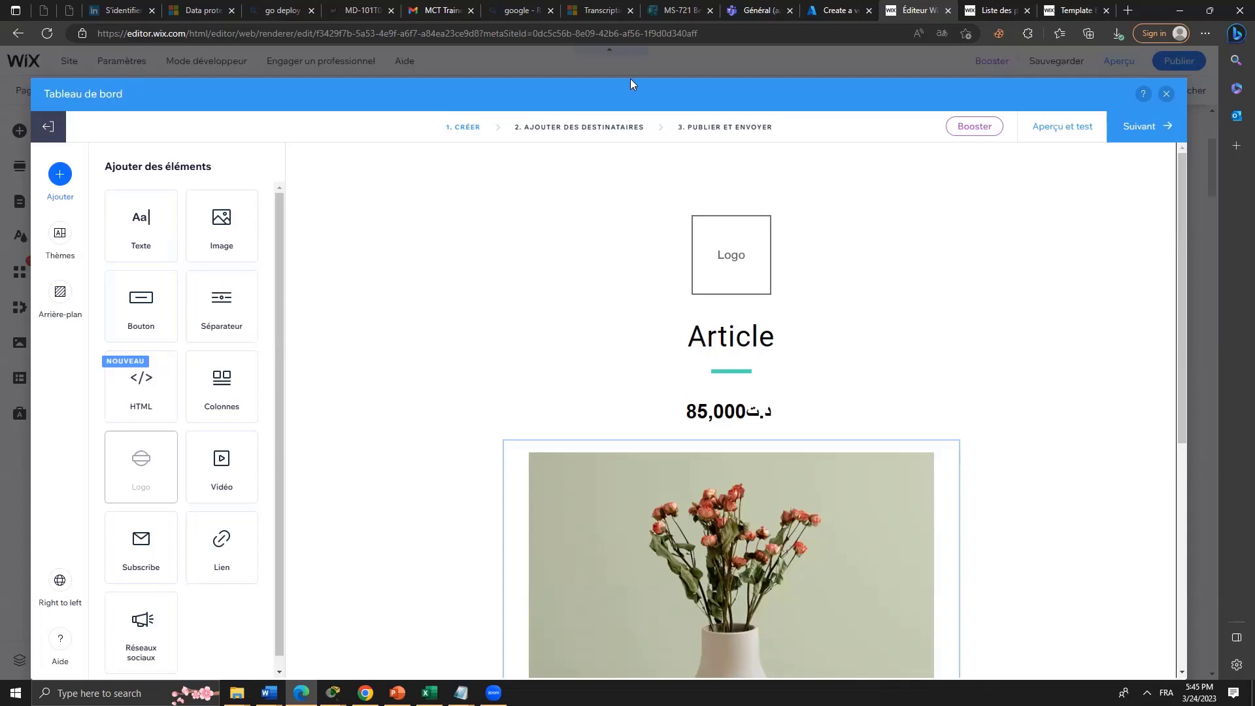
Choose all contacts, the Membres label and one individual contact as recipients.
{"action": "left_click", "coordinate": [1145, 127]}
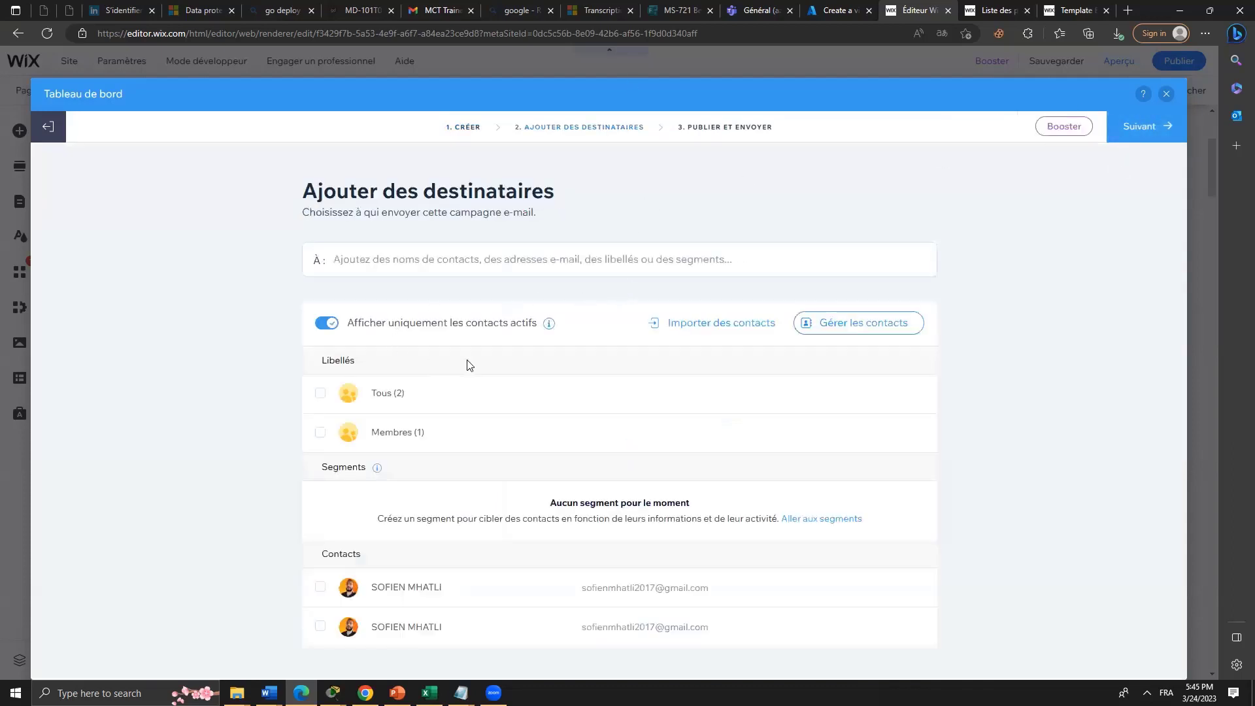
{"action": "left_click", "coordinate": [321, 394]}
{"action": "left_click", "coordinate": [320, 434]}
{"action": "left_click", "coordinate": [321, 588]}
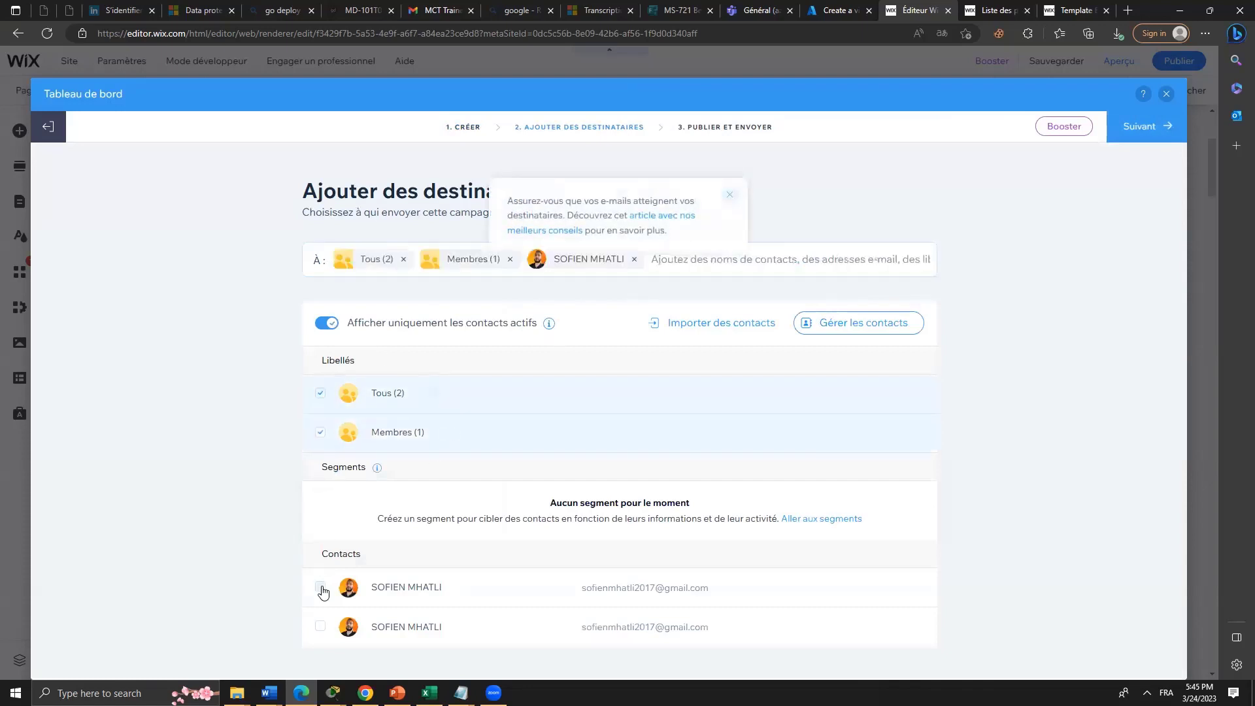
Send the Article campaign now, get its shareable link, and finish.
{"action": "left_click", "coordinate": [1144, 128]}
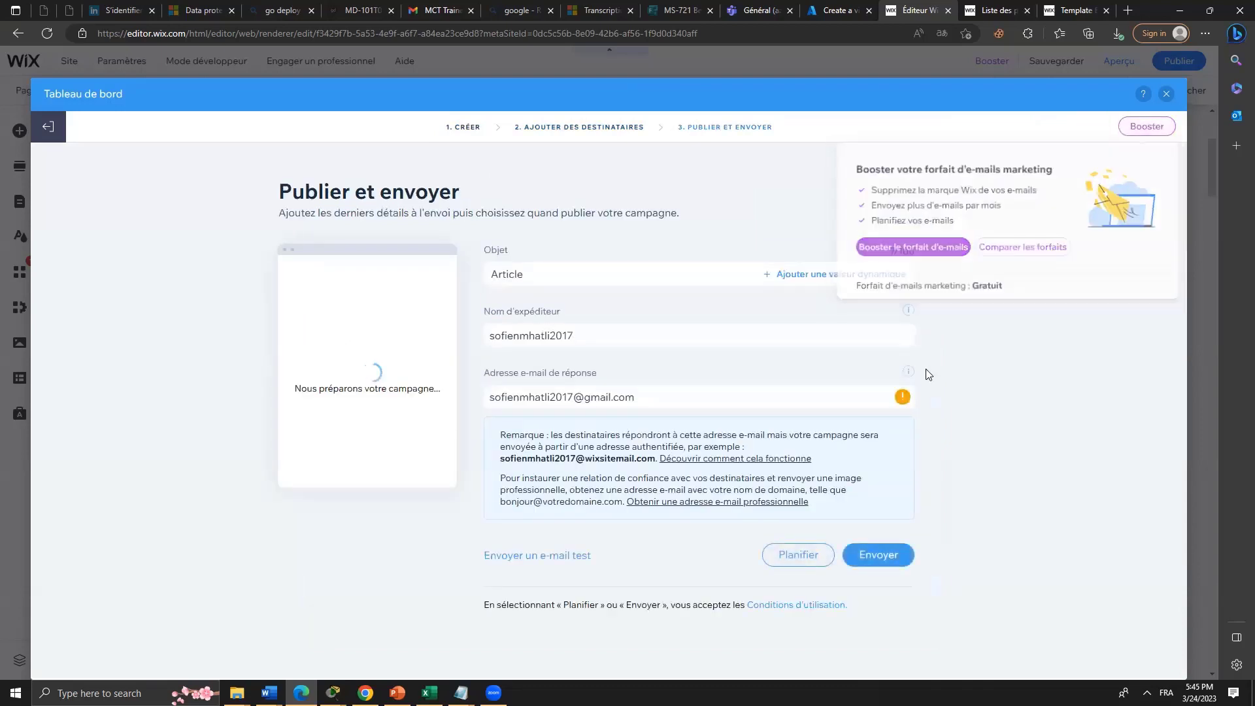
{"action": "left_click", "coordinate": [905, 557]}
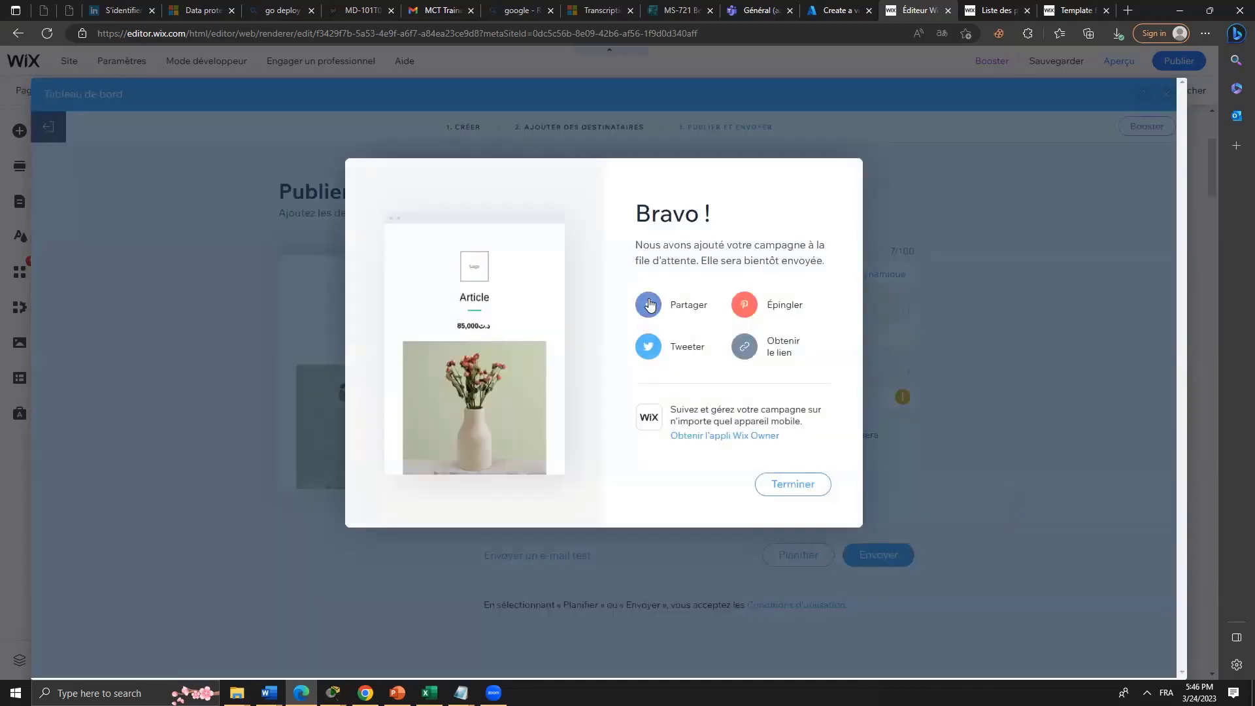
{"action": "left_click", "coordinate": [788, 353]}
{"action": "left_click", "coordinate": [890, 557]}
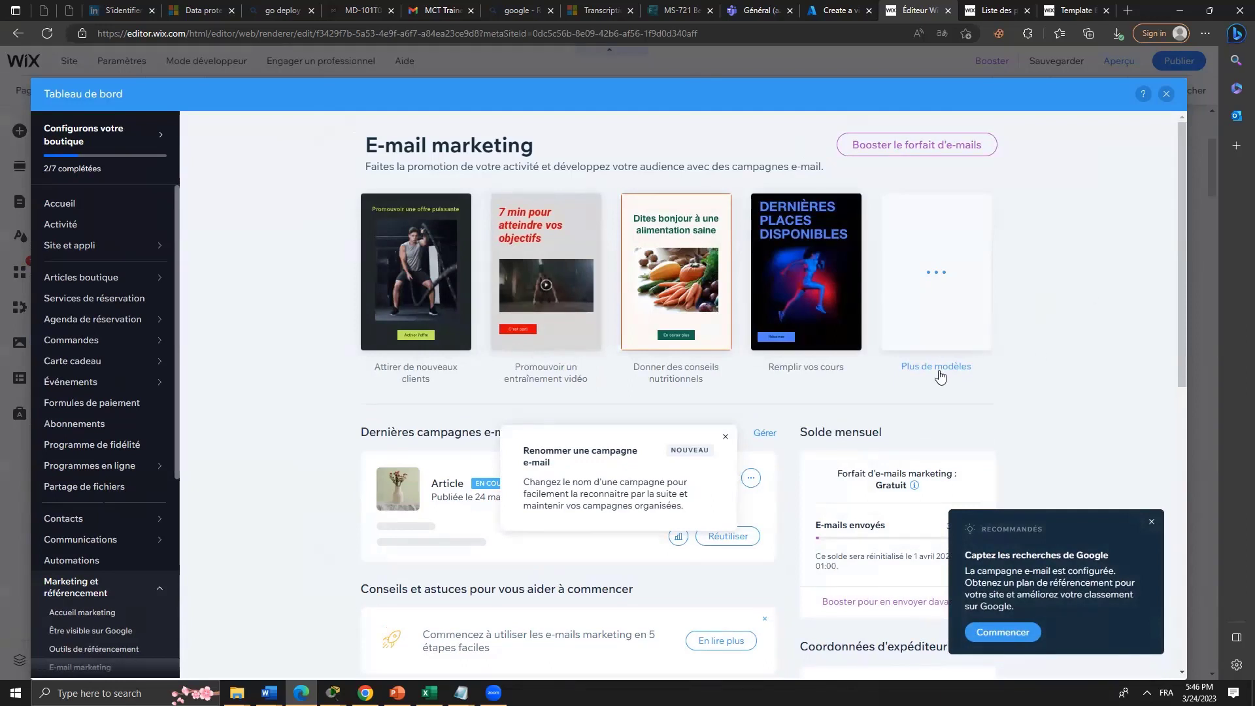
Dismiss the rename tip and view the Article campaign statistics, published 24 March 2023 at 17:46.
{"action": "left_click", "coordinate": [727, 434]}
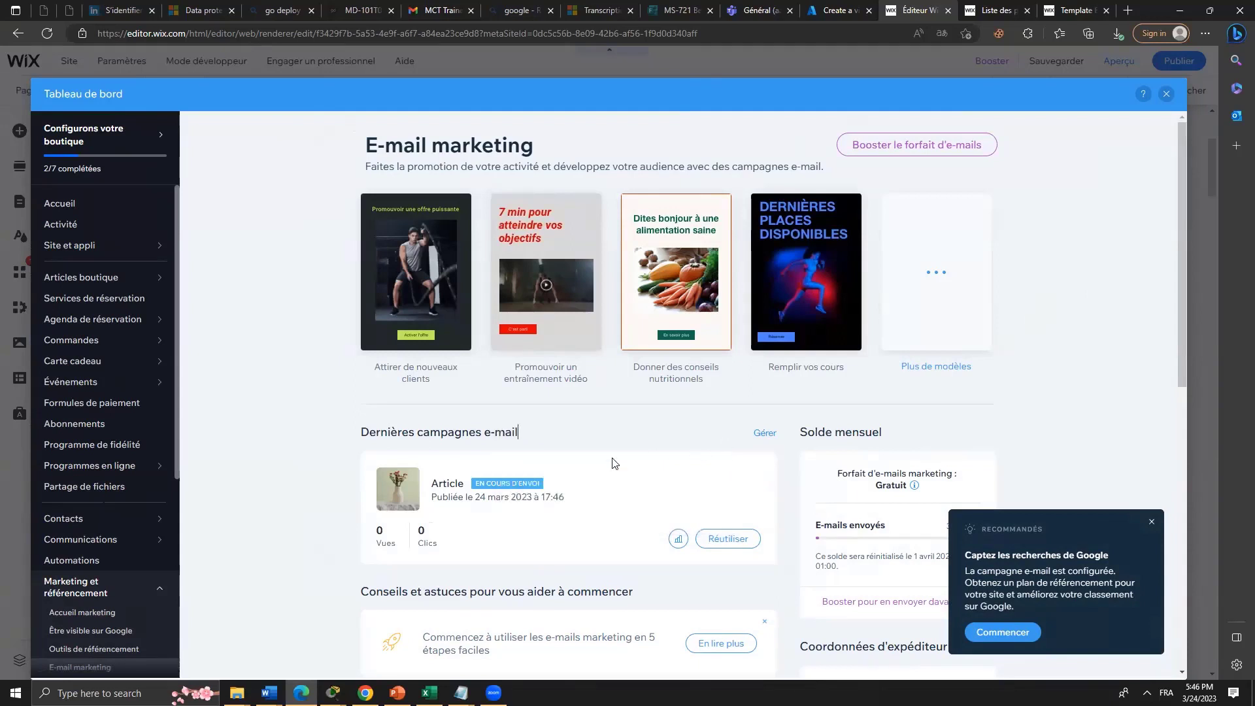
{"action": "left_click", "coordinate": [527, 491]}
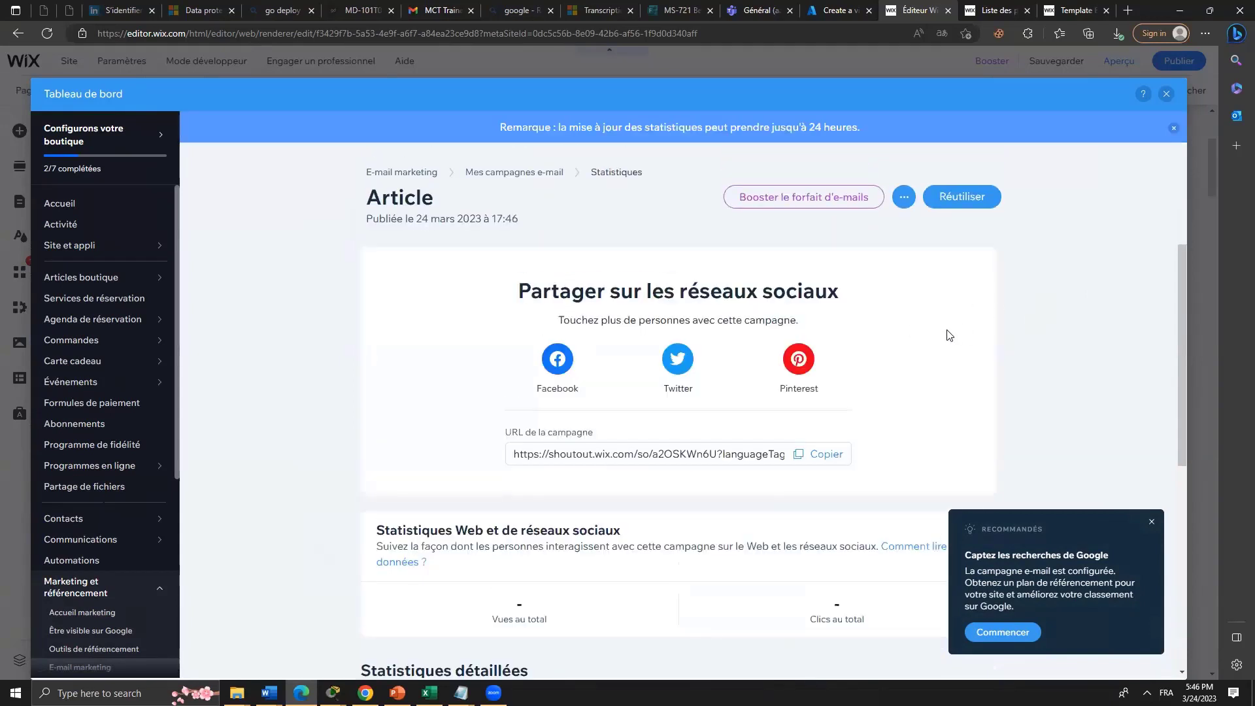
{"action": "scroll", "coordinate": [789, 493], "scroll_direction": "down", "scroll_amount": 5}
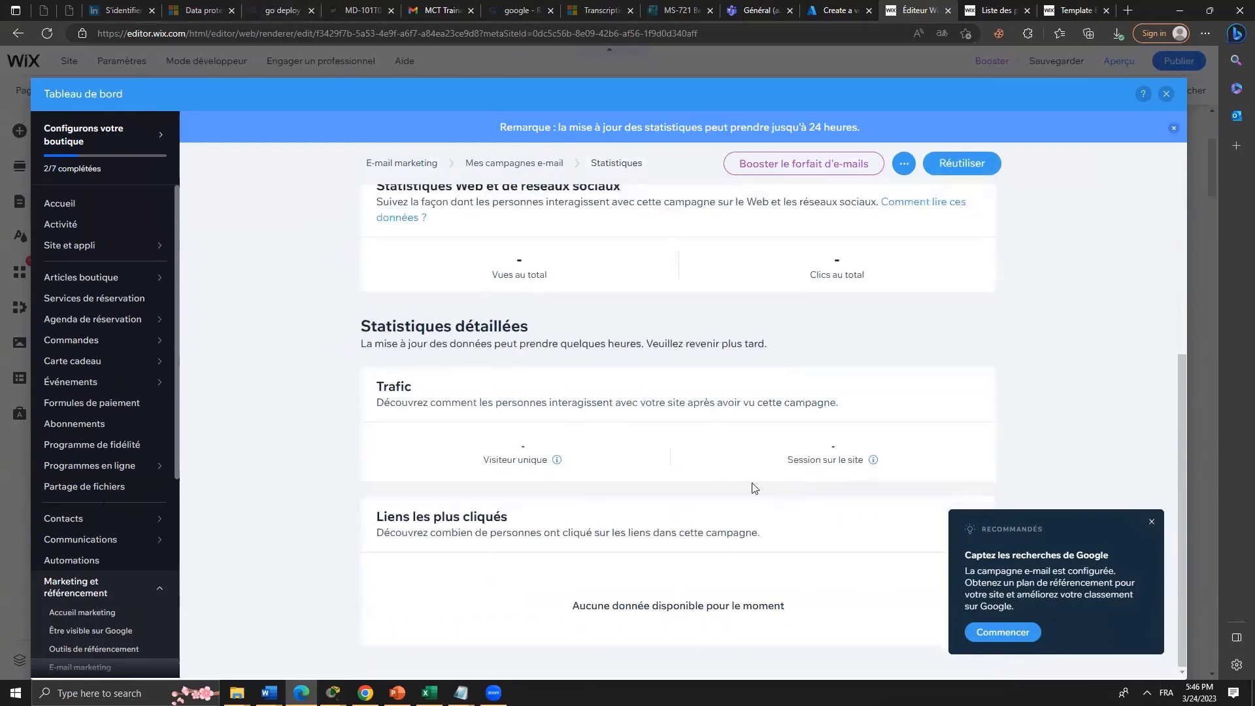
{"action": "scroll", "coordinate": [769, 489], "scroll_direction": "up", "scroll_amount": 5}
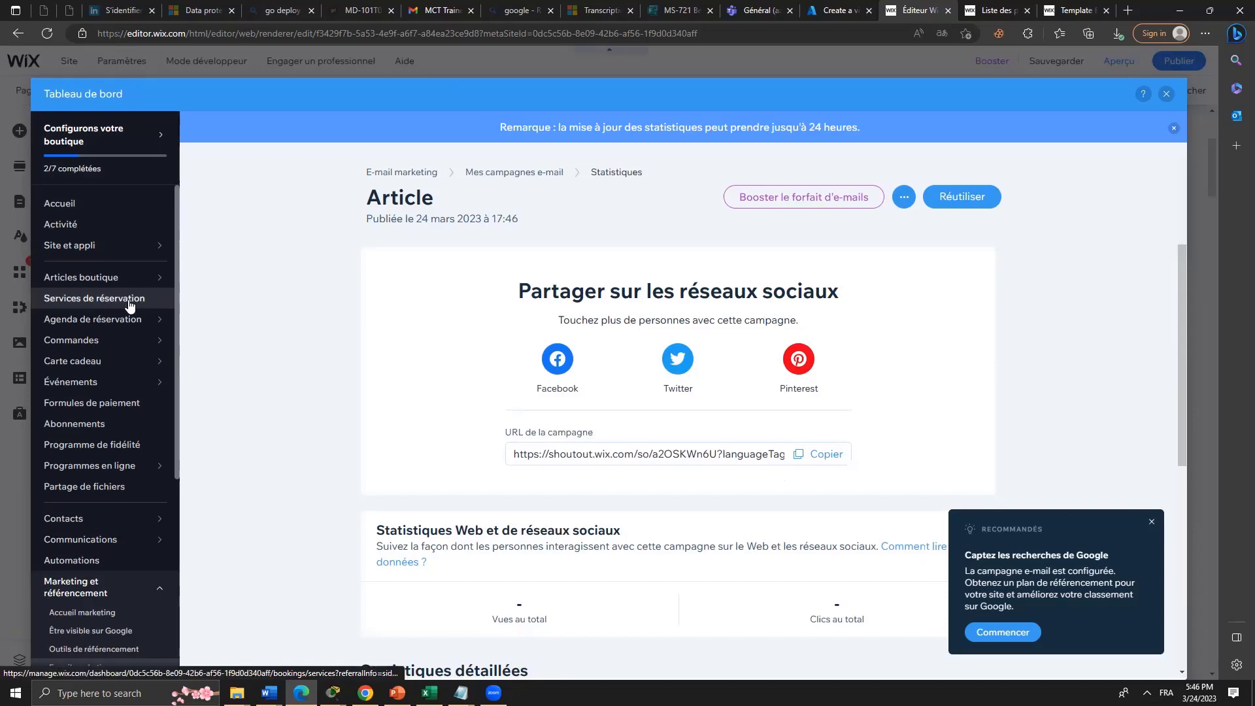
Check Commandes, then compare Business plans: VIP 35, Illimité 25, Basique 17 US$/month.
{"action": "left_click", "coordinate": [139, 342]}
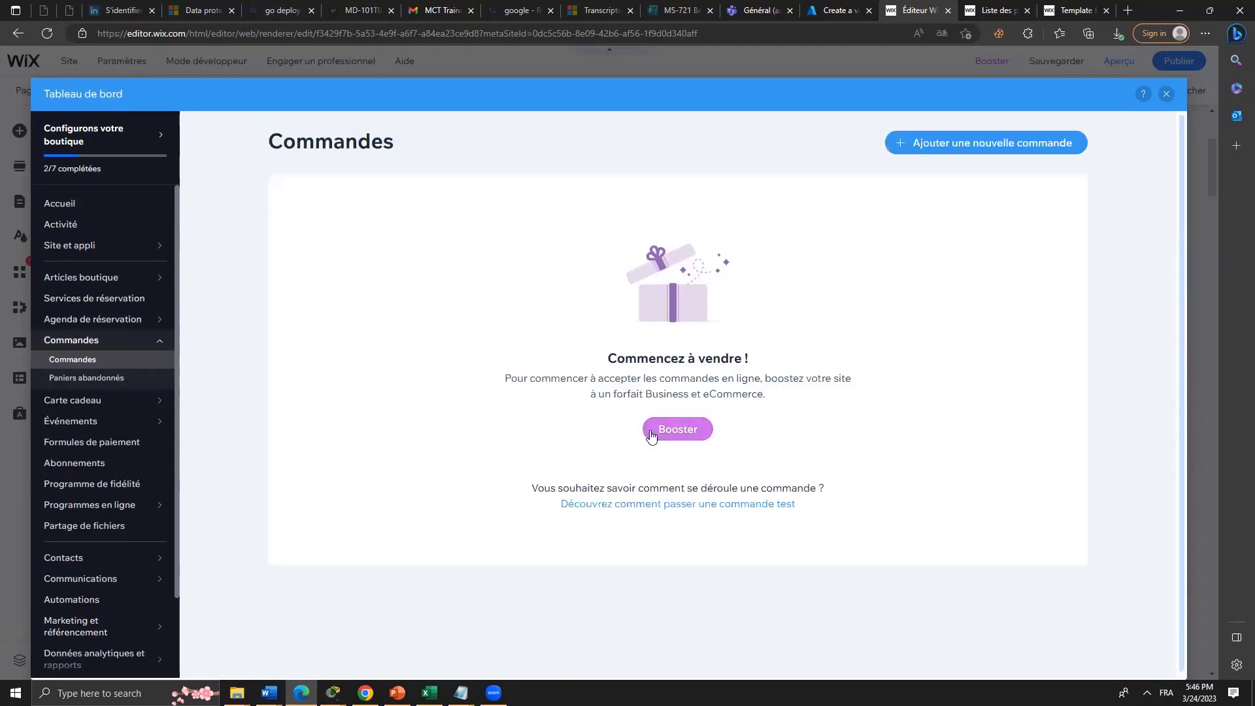
{"action": "left_click", "coordinate": [658, 433]}
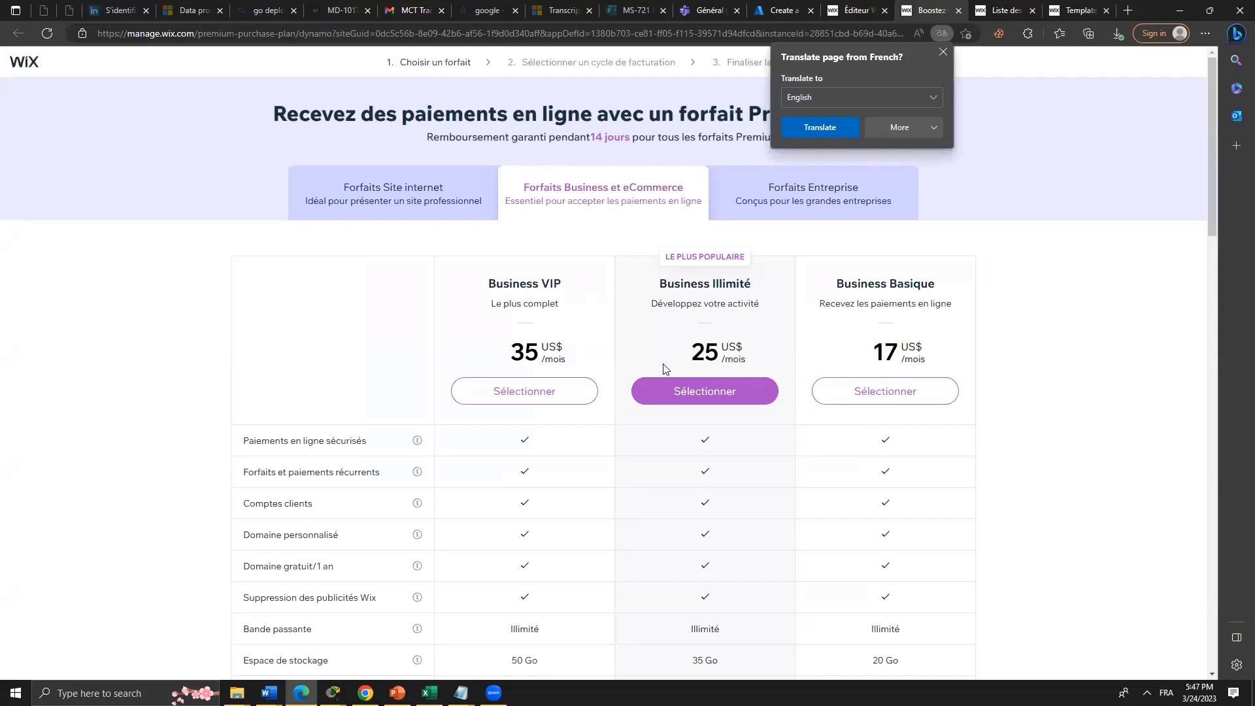
{"action": "scroll", "coordinate": [691, 434], "scroll_direction": "down", "scroll_amount": 10}
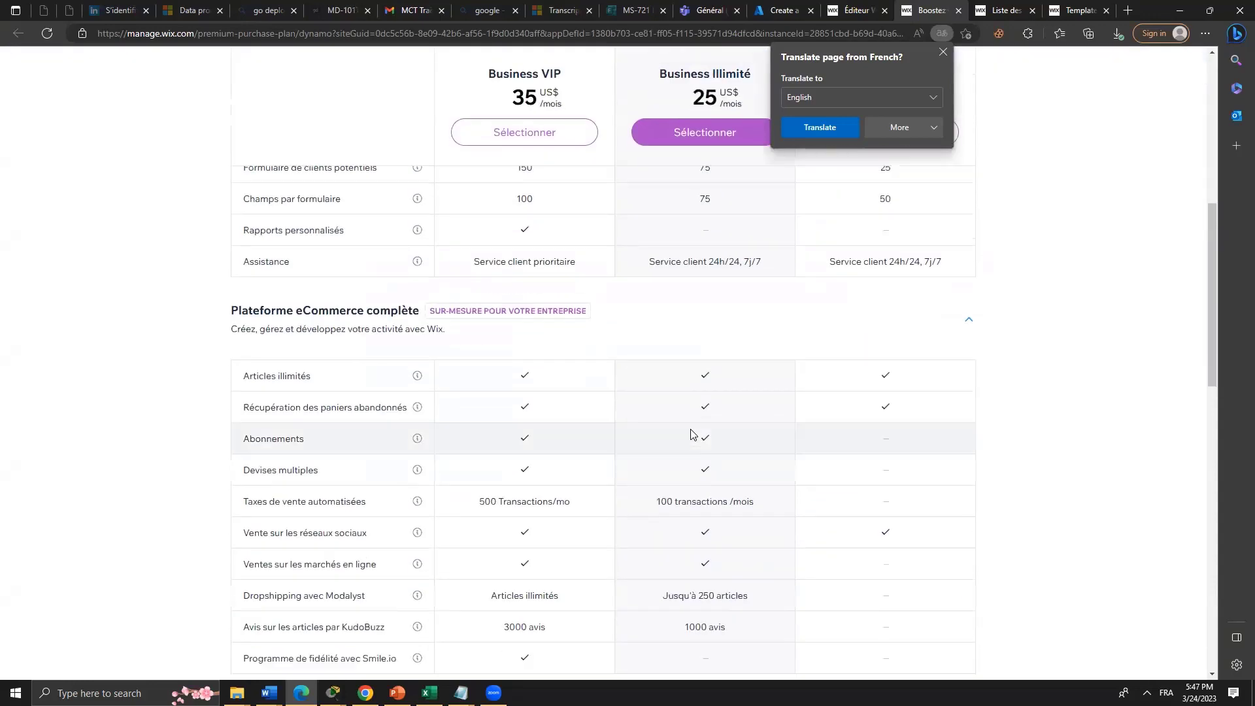
{"action": "scroll", "coordinate": [691, 435], "scroll_direction": "up", "scroll_amount": 10}
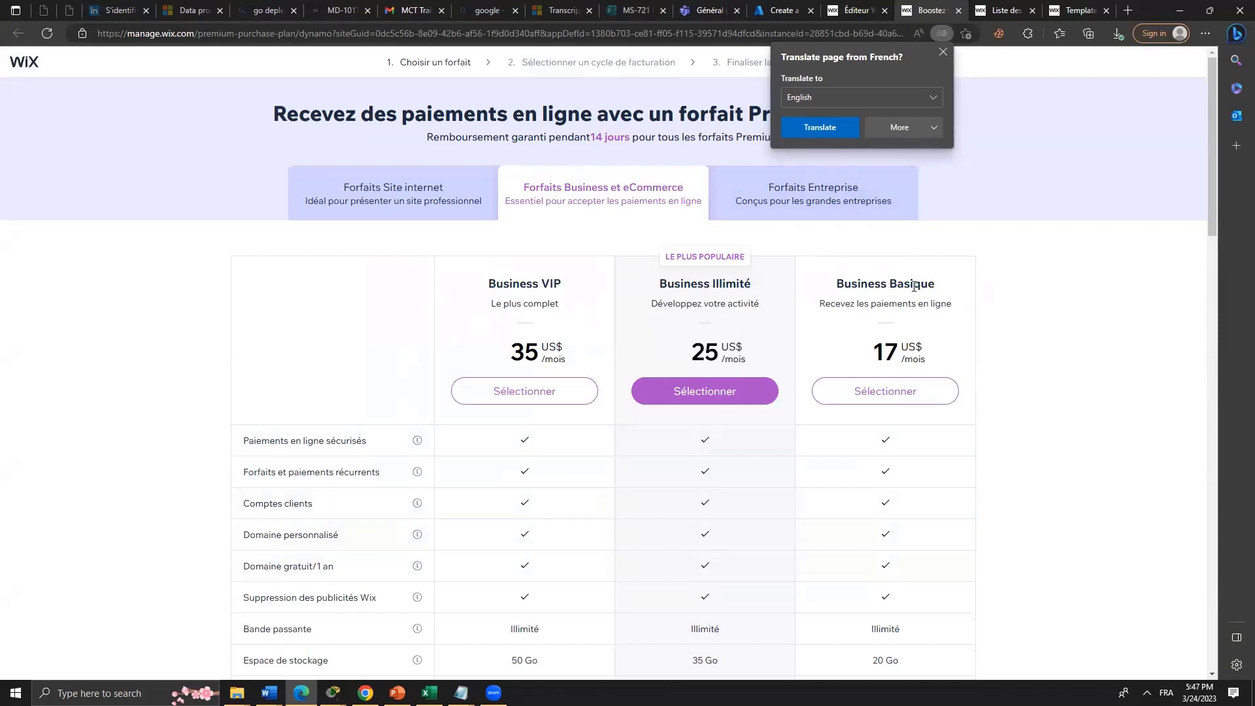
{"action": "left_click", "coordinate": [942, 52]}
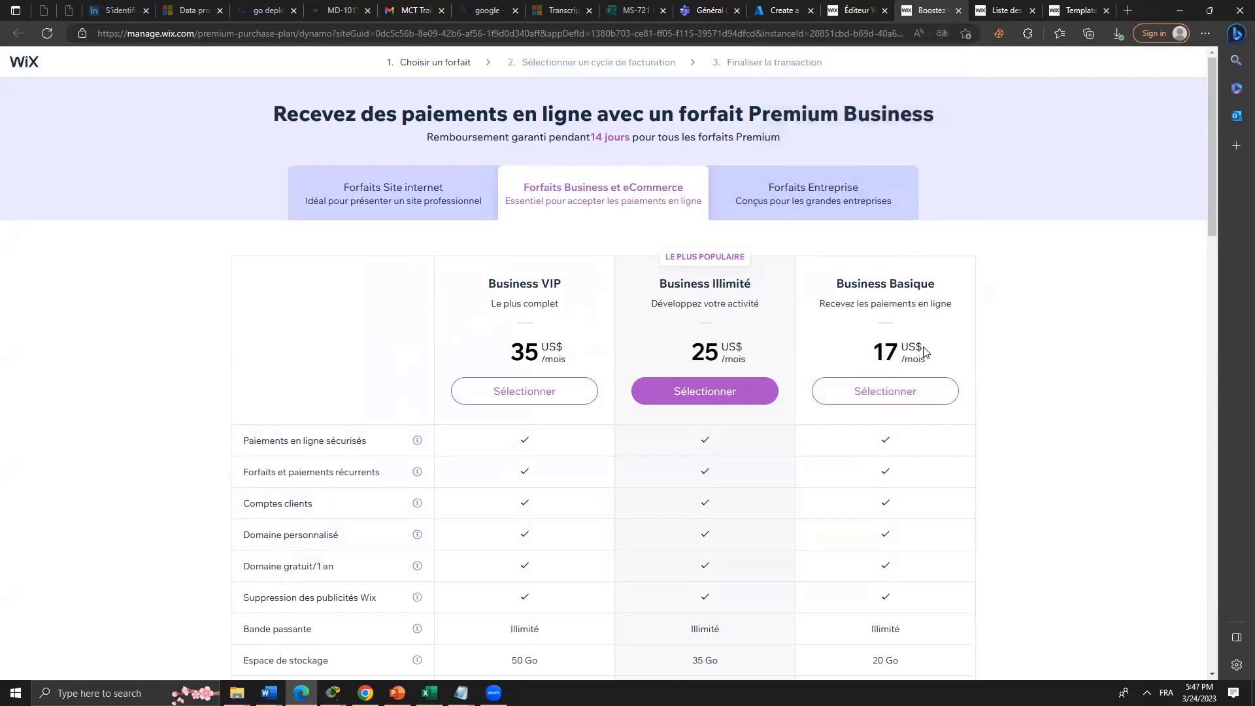
{"action": "scroll", "coordinate": [924, 353], "scroll_direction": "down", "scroll_amount": 8}
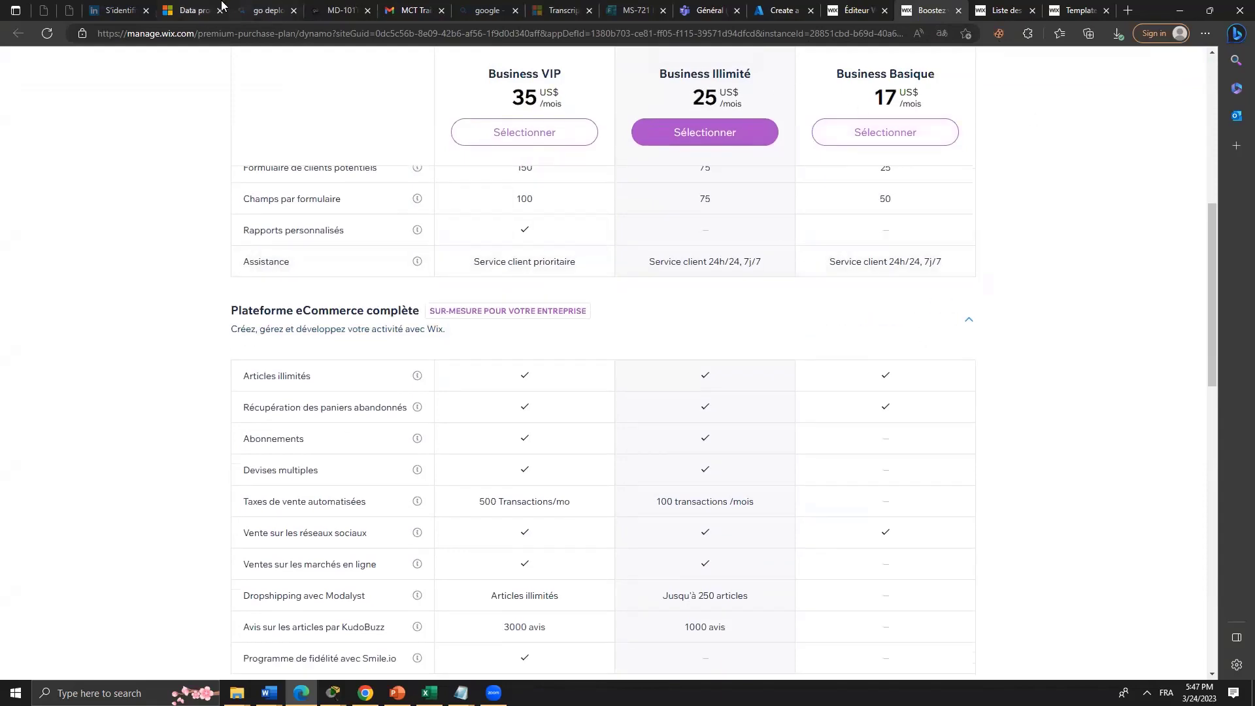
Search Bing for google, then go through Google's homepage to the Gmail inbox.
{"action": "left_click", "coordinate": [186, 10]}
{"action": "left_click", "coordinate": [273, 10]}
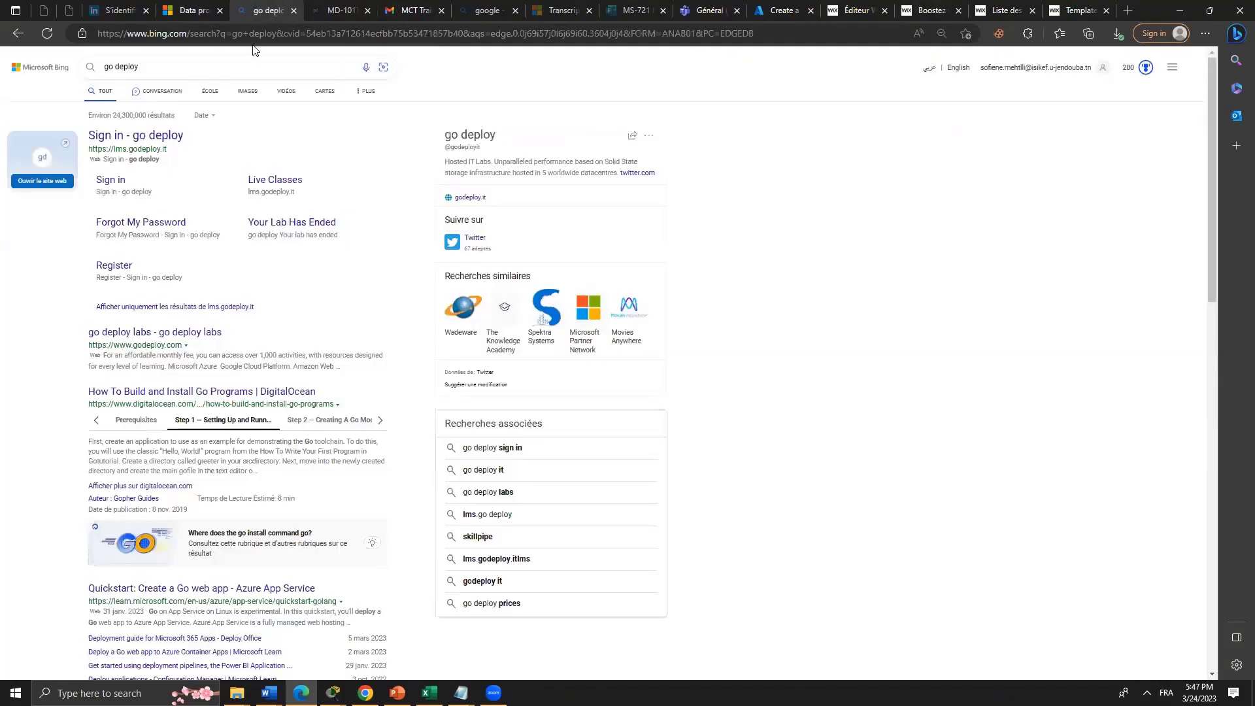
{"action": "double_click", "coordinate": [178, 64]}
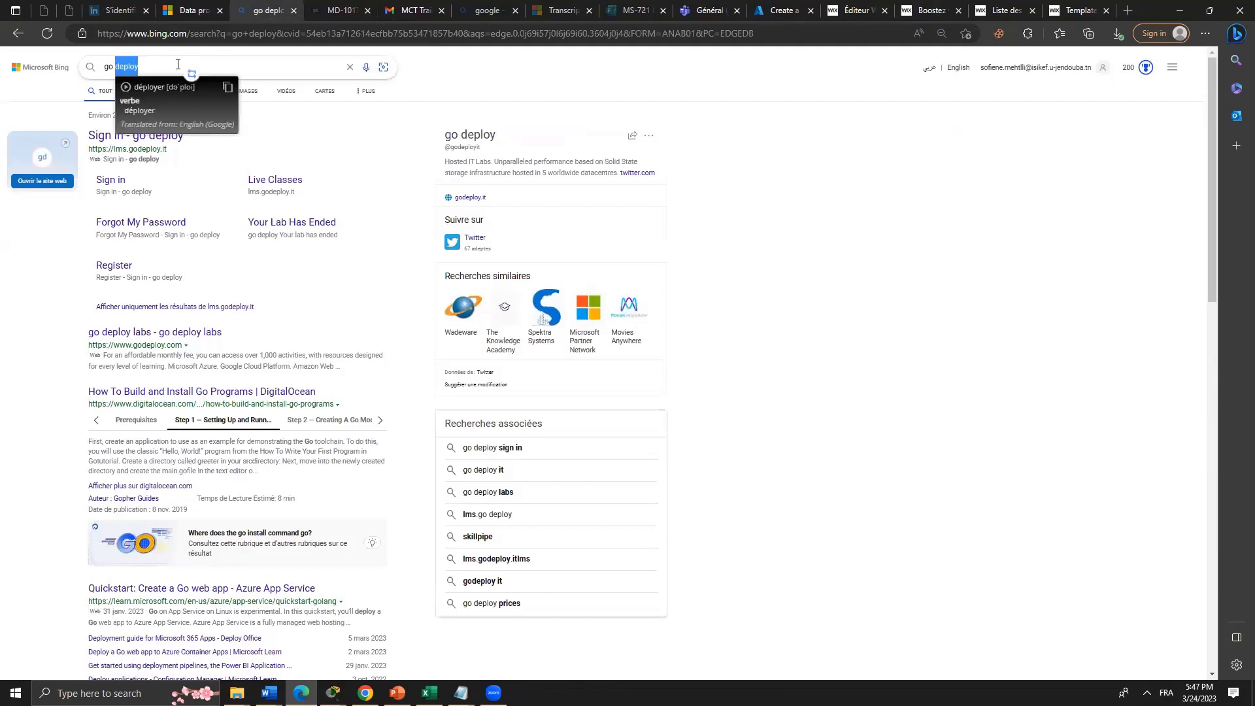
{"action": "left_click", "coordinate": [289, 68]}
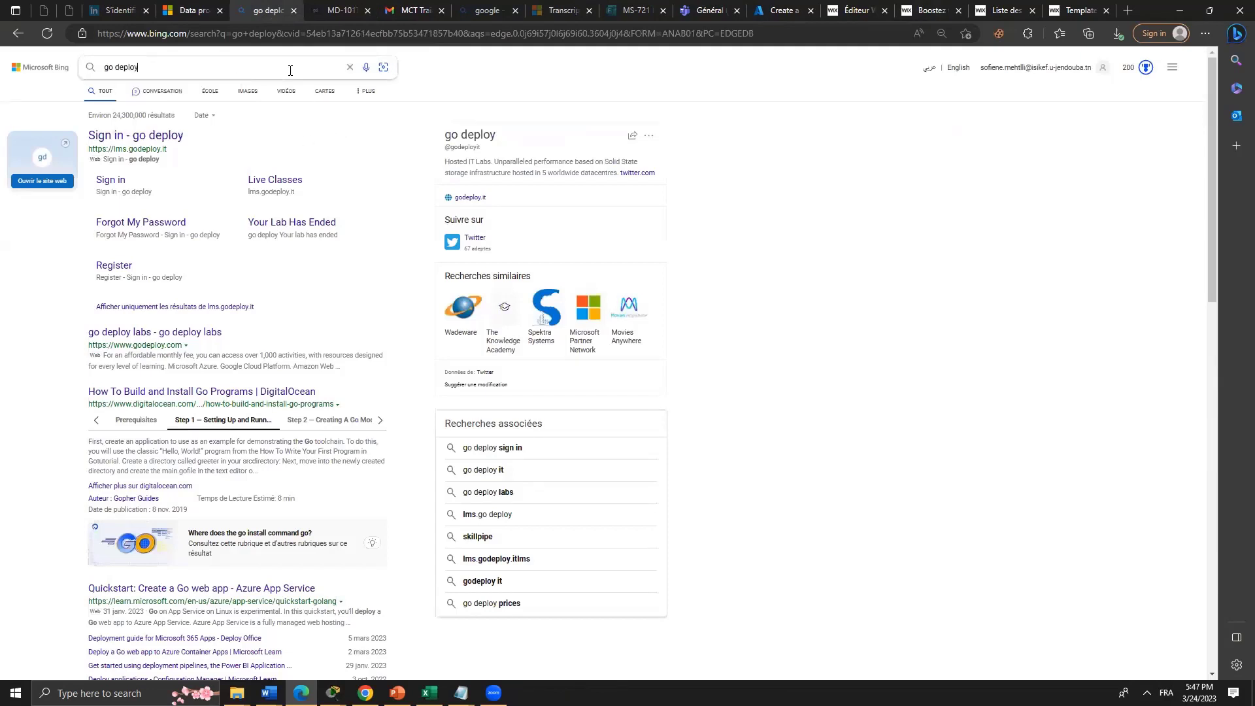
{"action": "type", "text": "goo"}
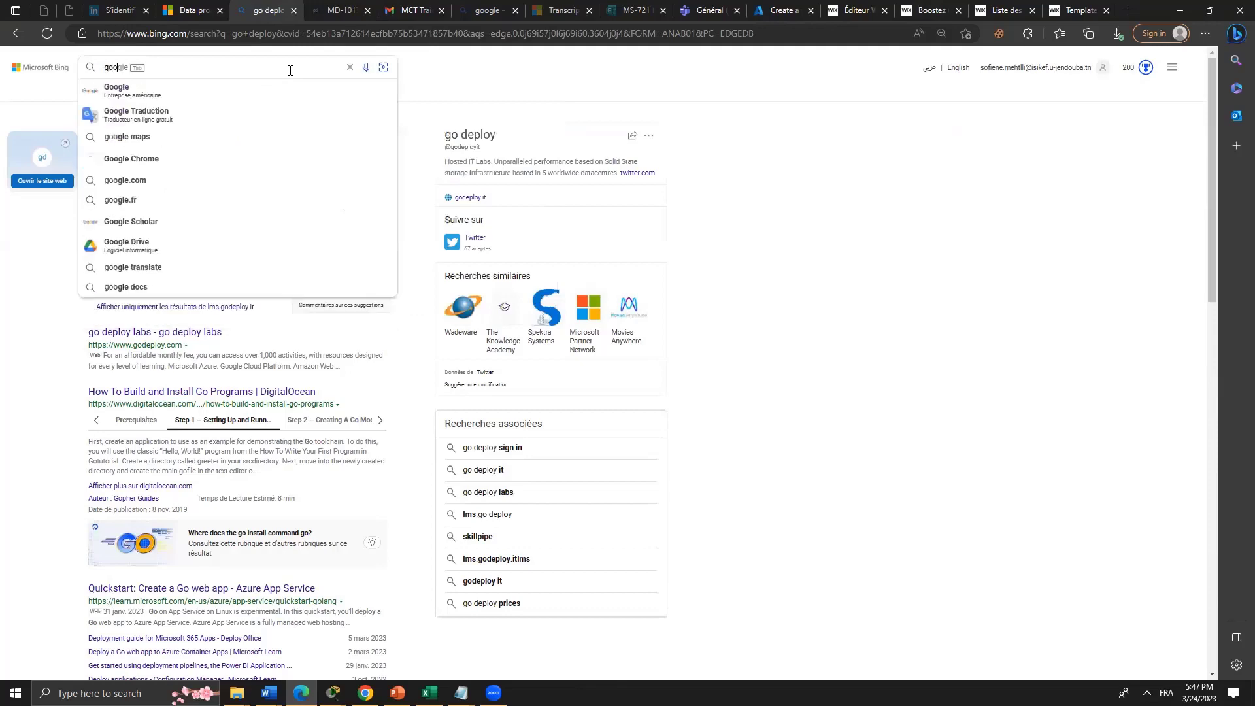
{"action": "key", "text": "Tab"}
{"action": "key", "text": "Return"}
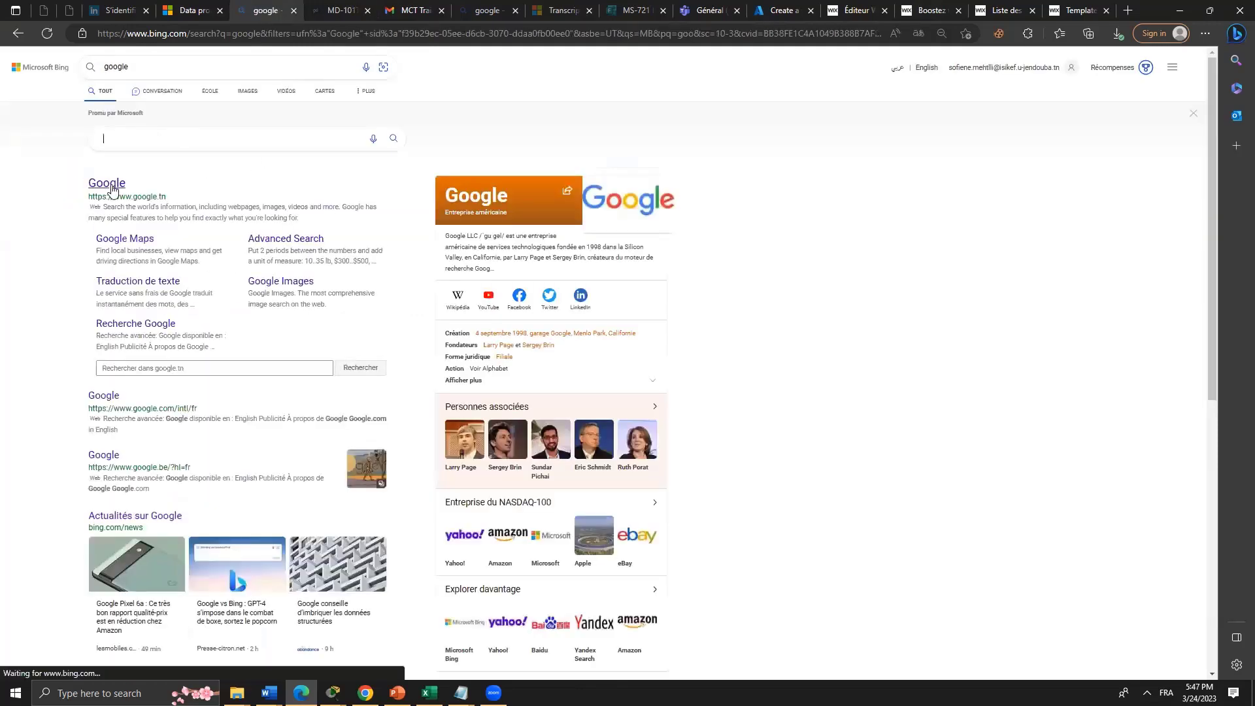
{"action": "left_click", "coordinate": [118, 194]}
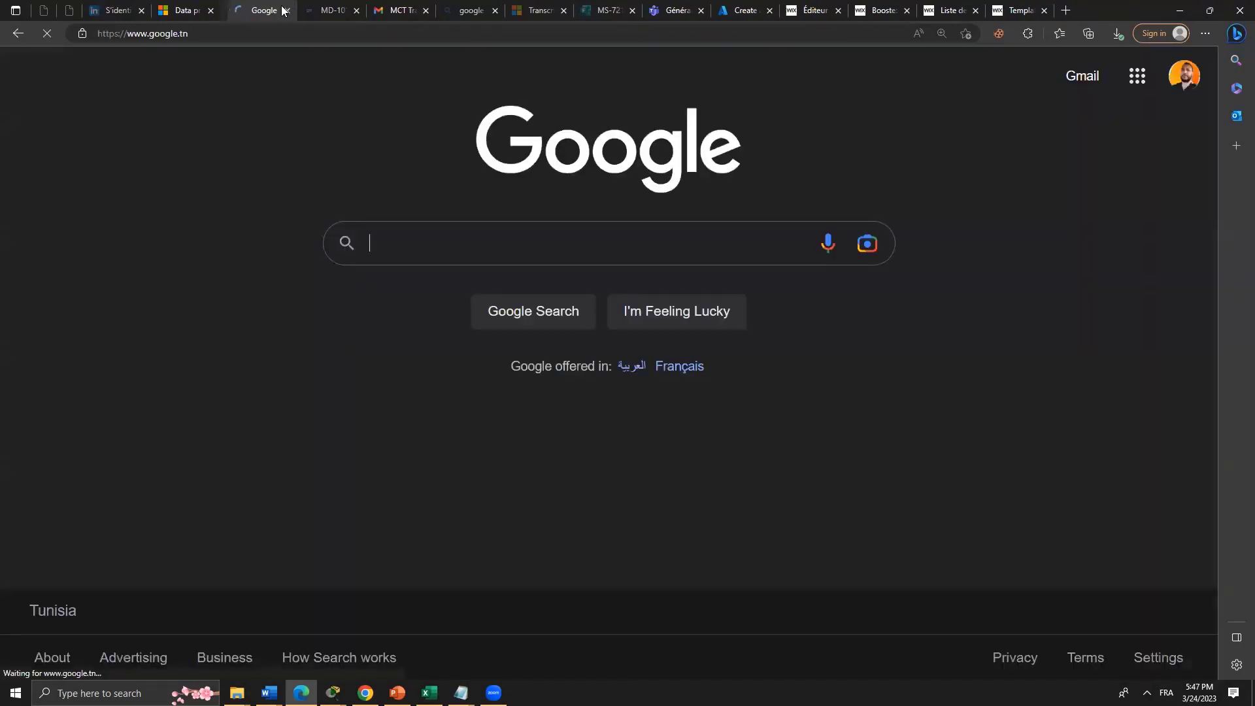
{"action": "left_click", "coordinate": [1081, 83]}
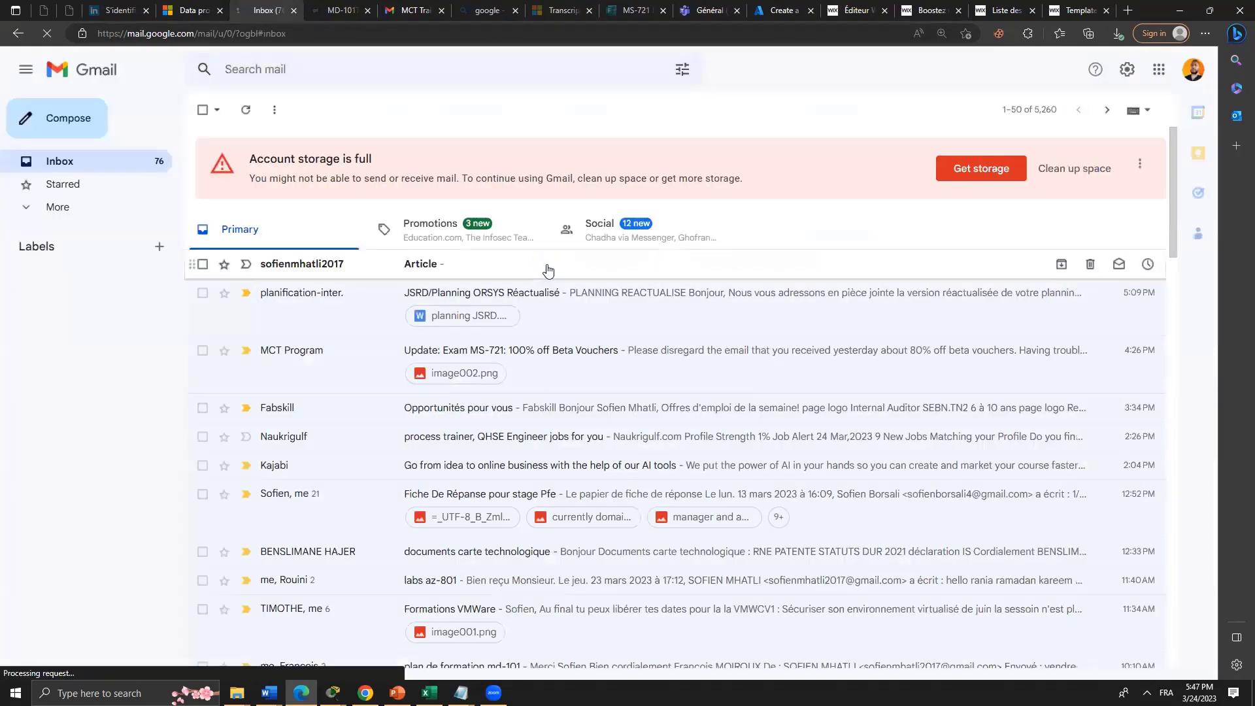
Read the received Article campaign email and follow its ACHETER link to the product.
{"action": "left_click", "coordinate": [548, 270]}
{"action": "scroll", "coordinate": [835, 445], "scroll_direction": "down", "scroll_amount": 10}
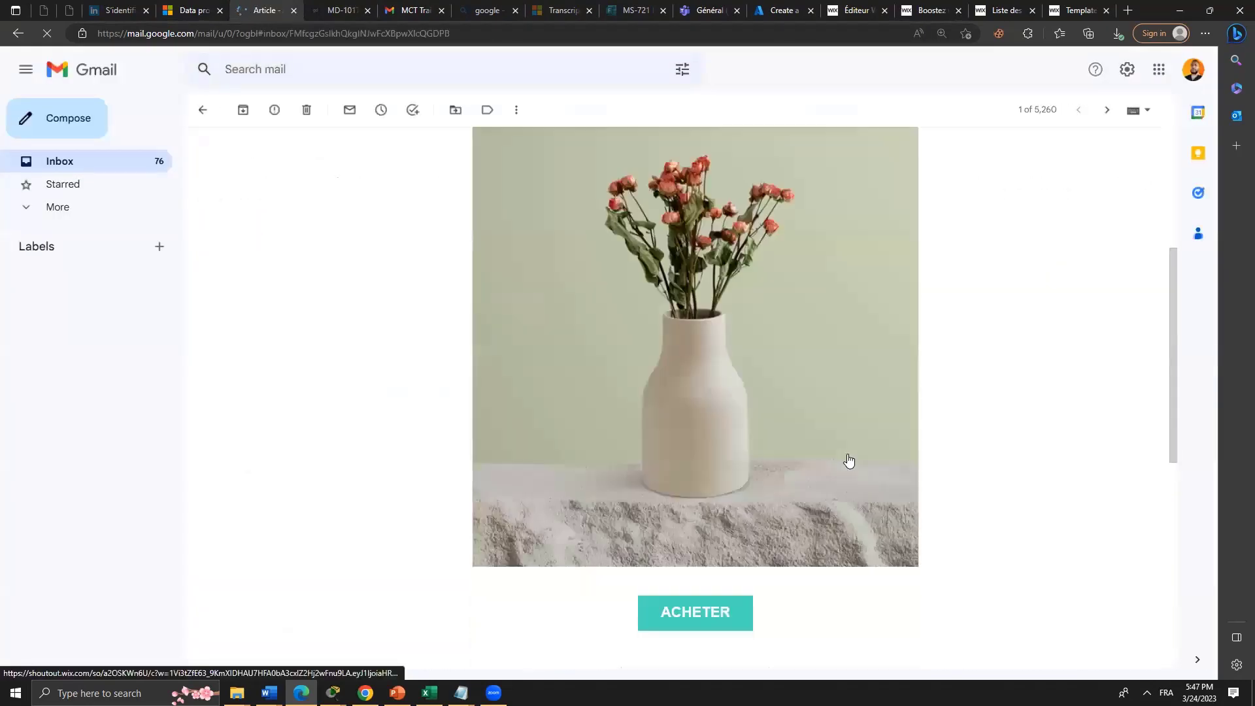
{"action": "scroll", "coordinate": [846, 471], "scroll_direction": "up", "scroll_amount": 10}
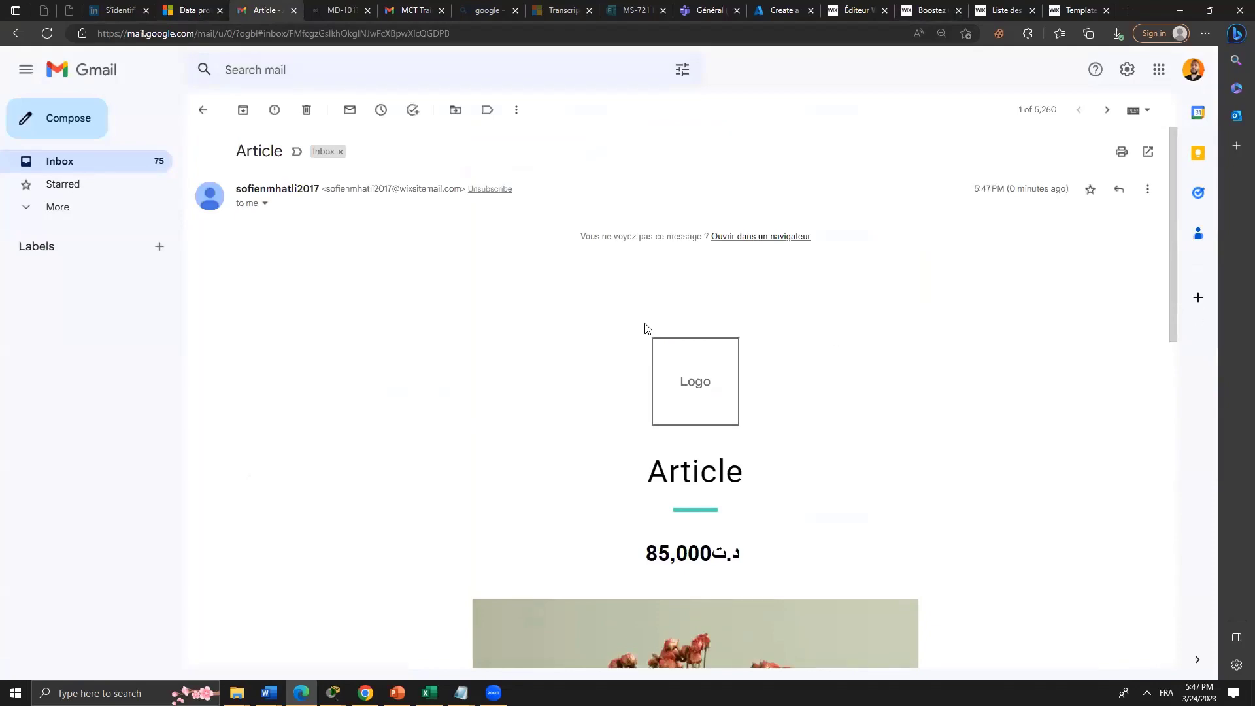
{"action": "scroll", "coordinate": [582, 412], "scroll_direction": "down", "scroll_amount": 5}
{"action": "scroll", "coordinate": [585, 443], "scroll_direction": "down", "scroll_amount": 6}
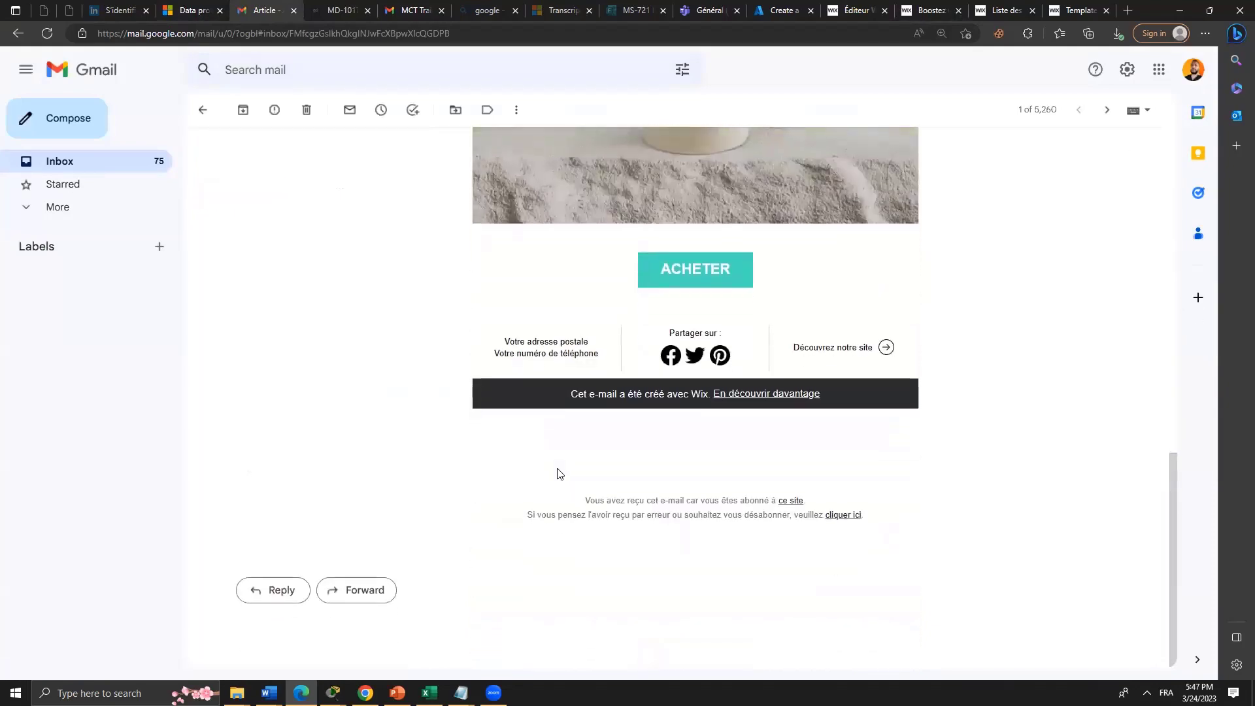
{"action": "scroll", "coordinate": [561, 473], "scroll_direction": "up", "scroll_amount": 8}
{"action": "scroll", "coordinate": [562, 475], "scroll_direction": "up", "scroll_amount": 5}
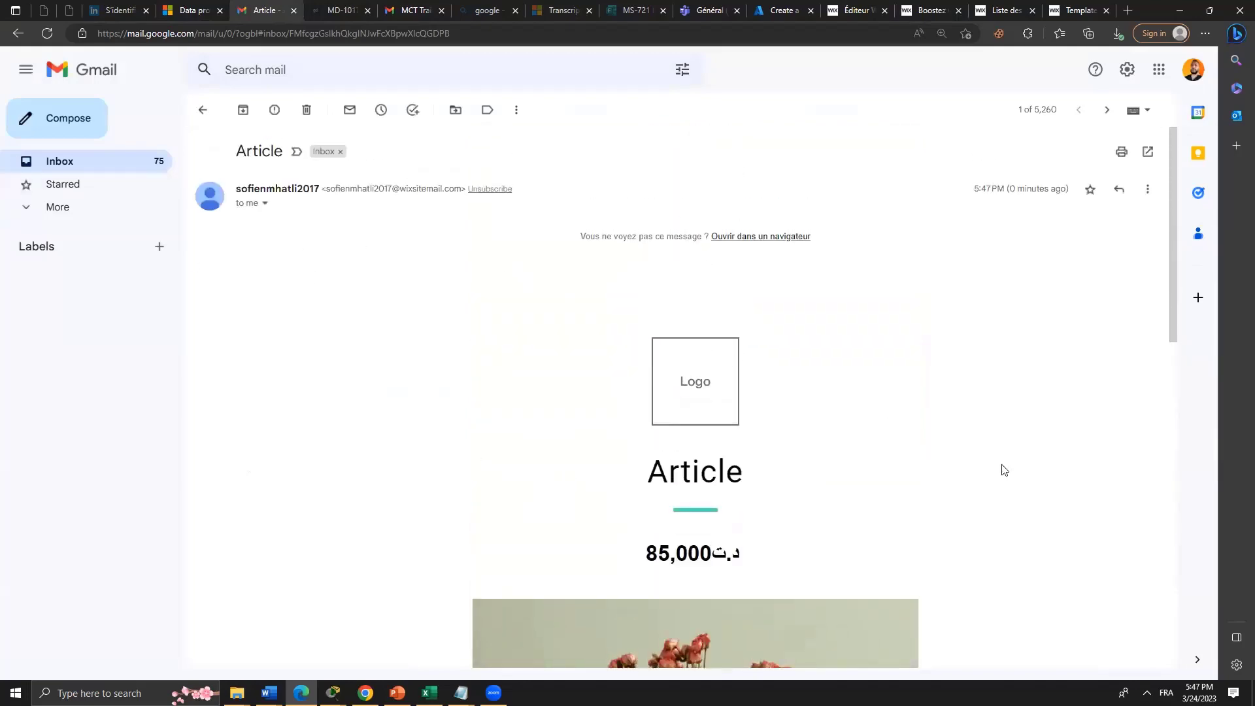
{"action": "scroll", "coordinate": [1004, 469], "scroll_direction": "down", "scroll_amount": 10}
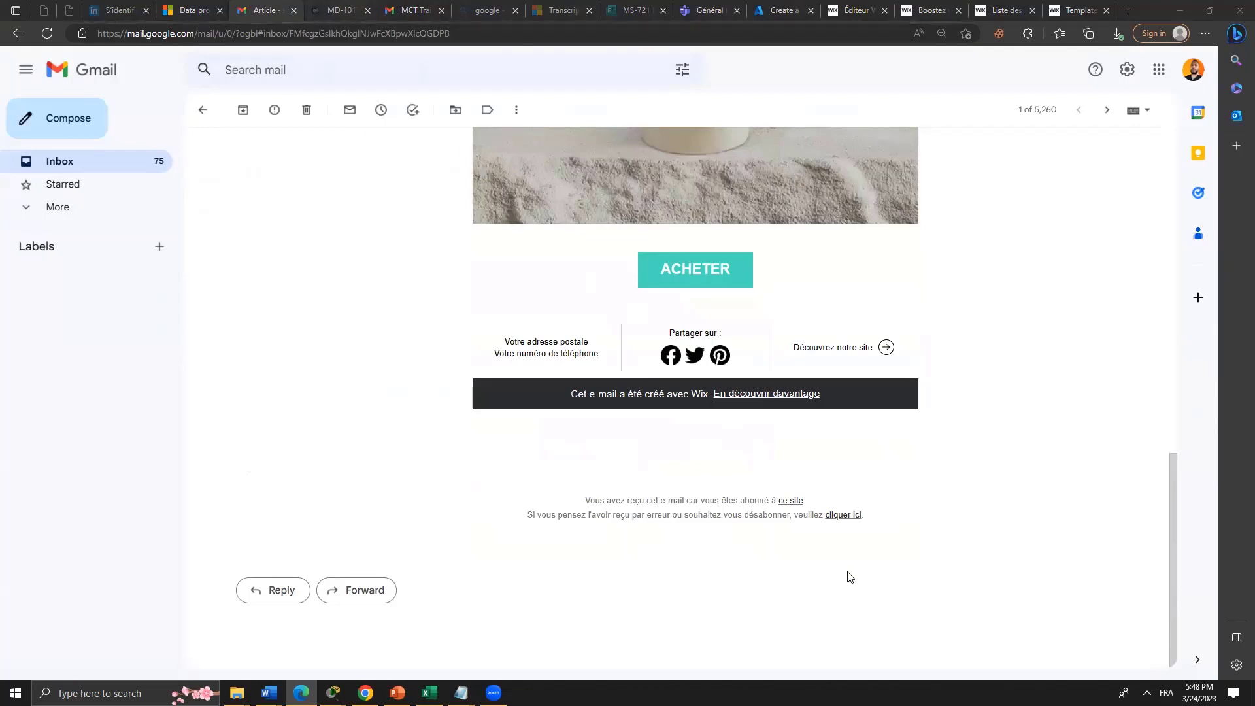
{"action": "scroll", "coordinate": [817, 451], "scroll_direction": "up", "scroll_amount": 5}
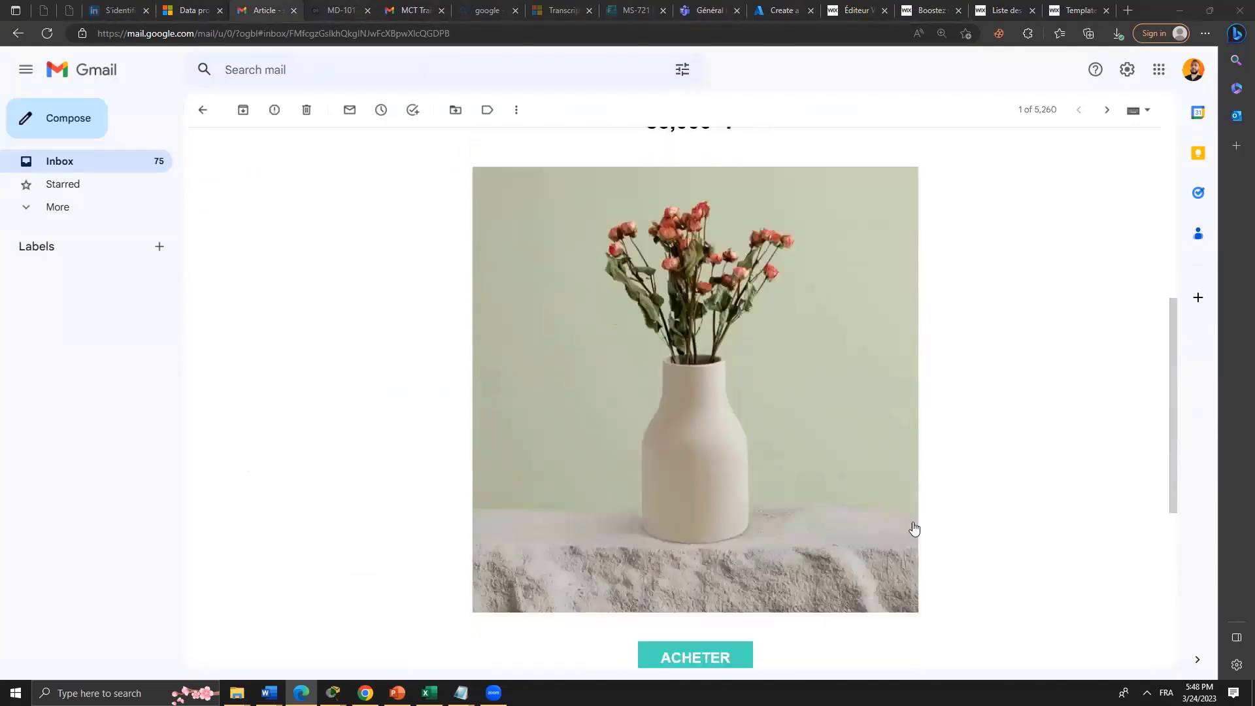
{"action": "scroll", "coordinate": [913, 527], "scroll_direction": "down", "scroll_amount": 3}
{"action": "left_click", "coordinate": [682, 480]}
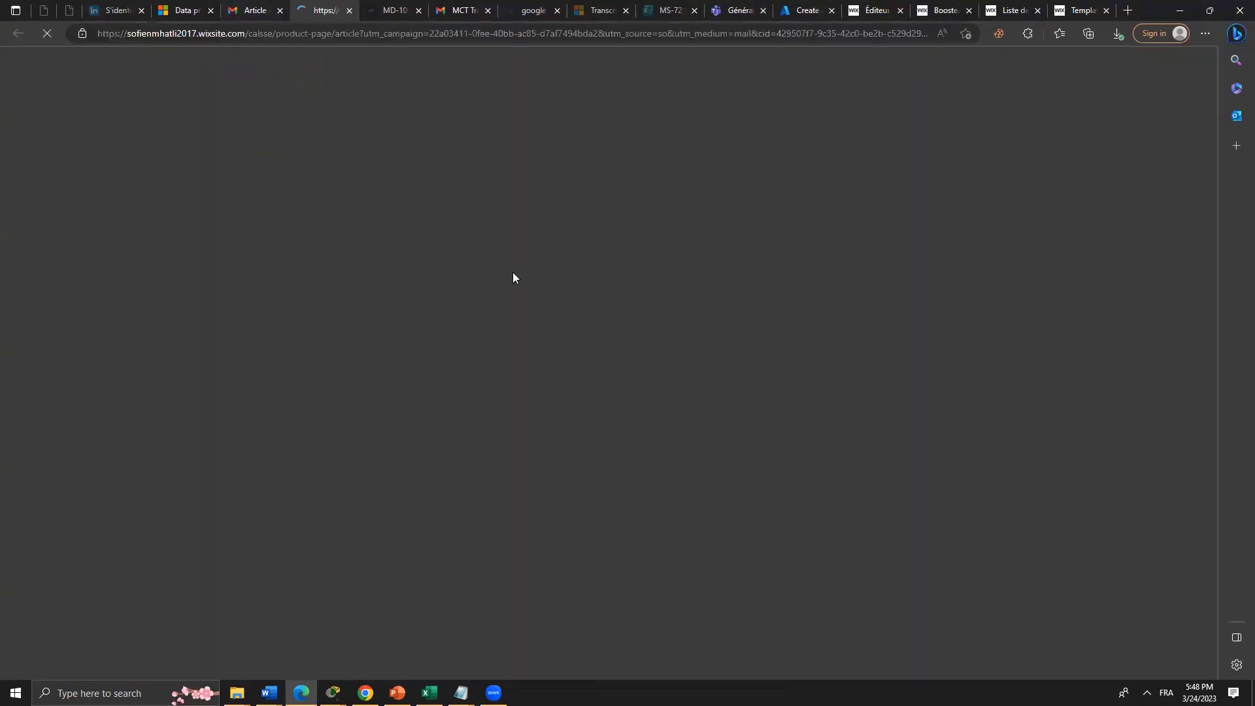
Add three Articles to the cart by raising the quantity to 3.
{"action": "scroll", "coordinate": [666, 383], "scroll_direction": "down", "scroll_amount": 7}
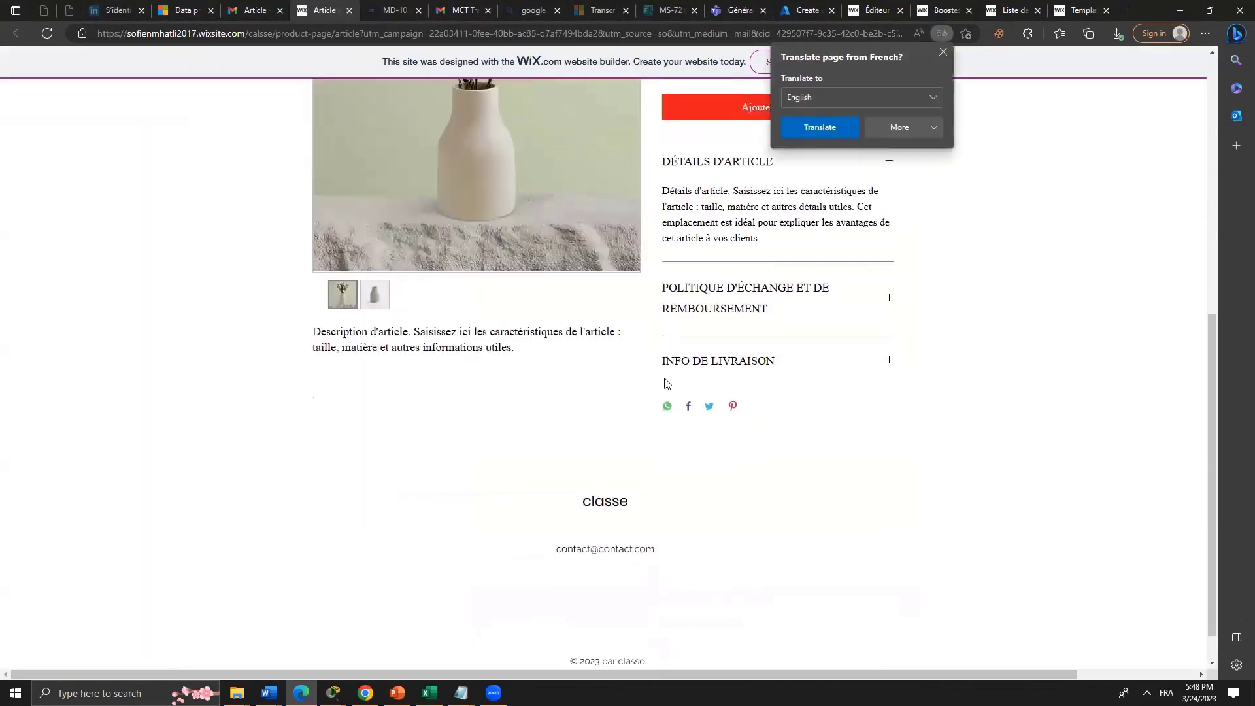
{"action": "scroll", "coordinate": [666, 382], "scroll_direction": "up", "scroll_amount": 4}
{"action": "left_click", "coordinate": [705, 304]}
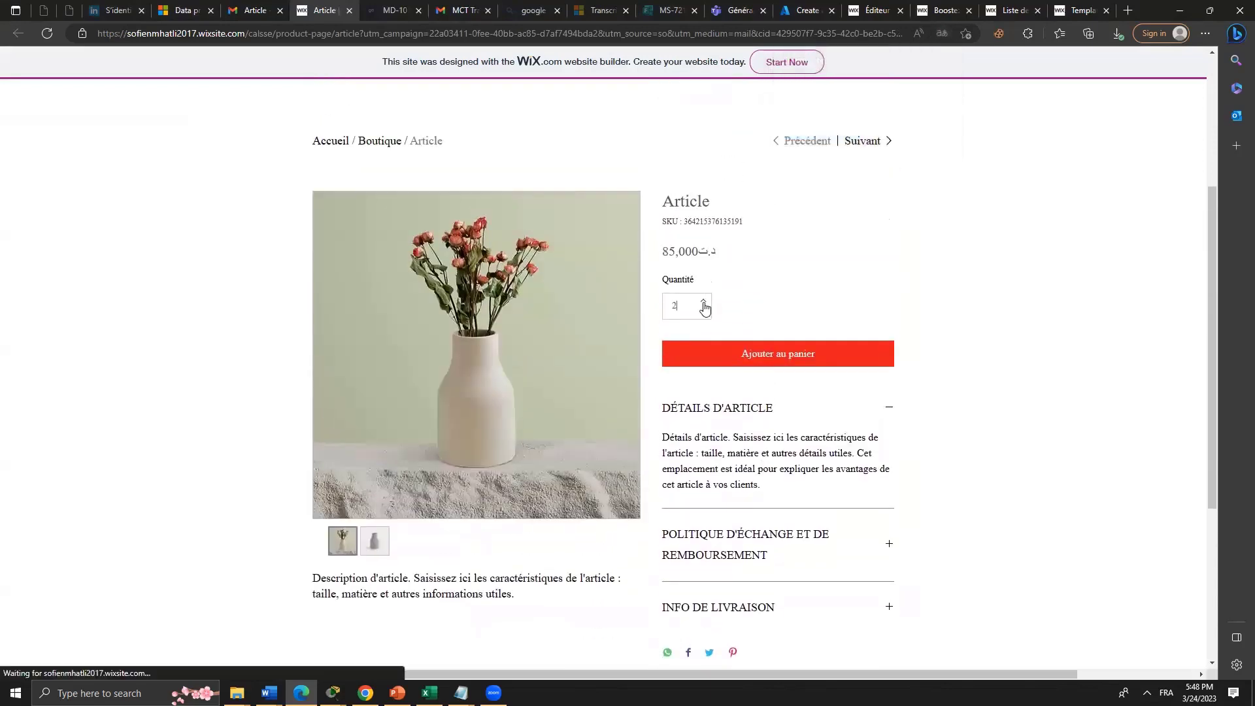
{"action": "left_click", "coordinate": [704, 304]}
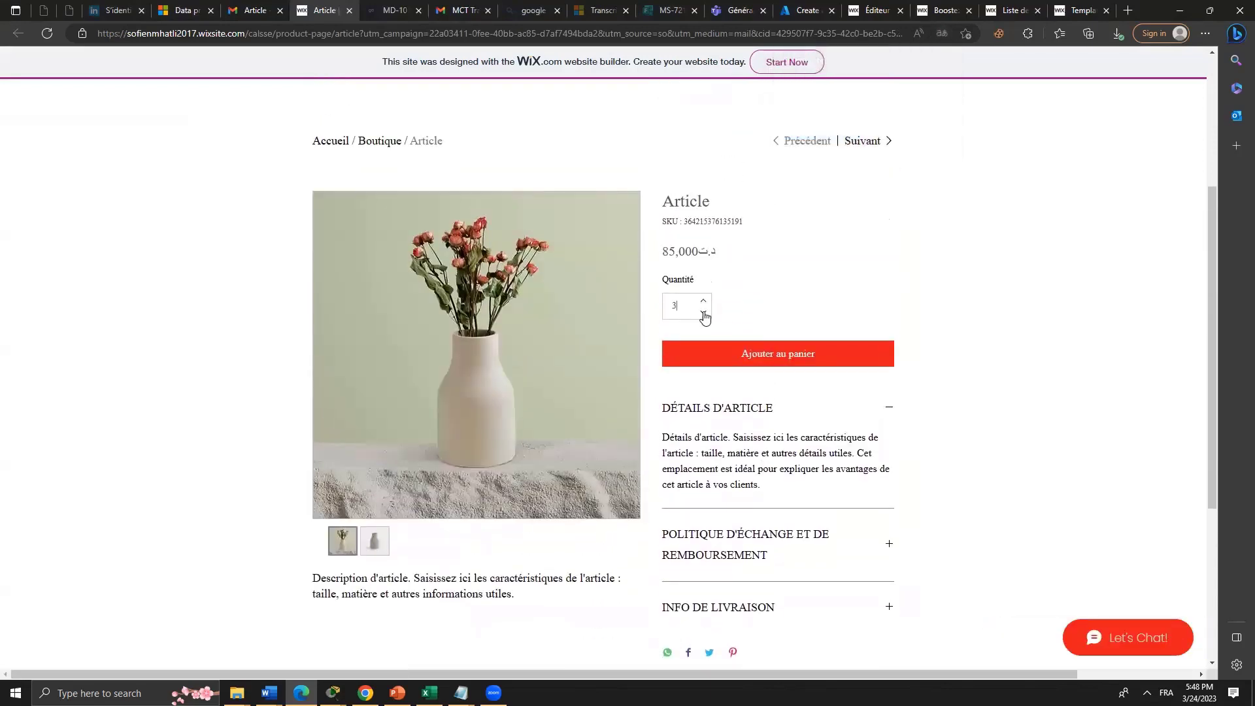
{"action": "left_click", "coordinate": [689, 365]}
Try checking out the 255,000 DT cart, acknowledge the orders-unavailable notice, and return to the dashboard.
{"action": "left_click", "coordinate": [1118, 636]}
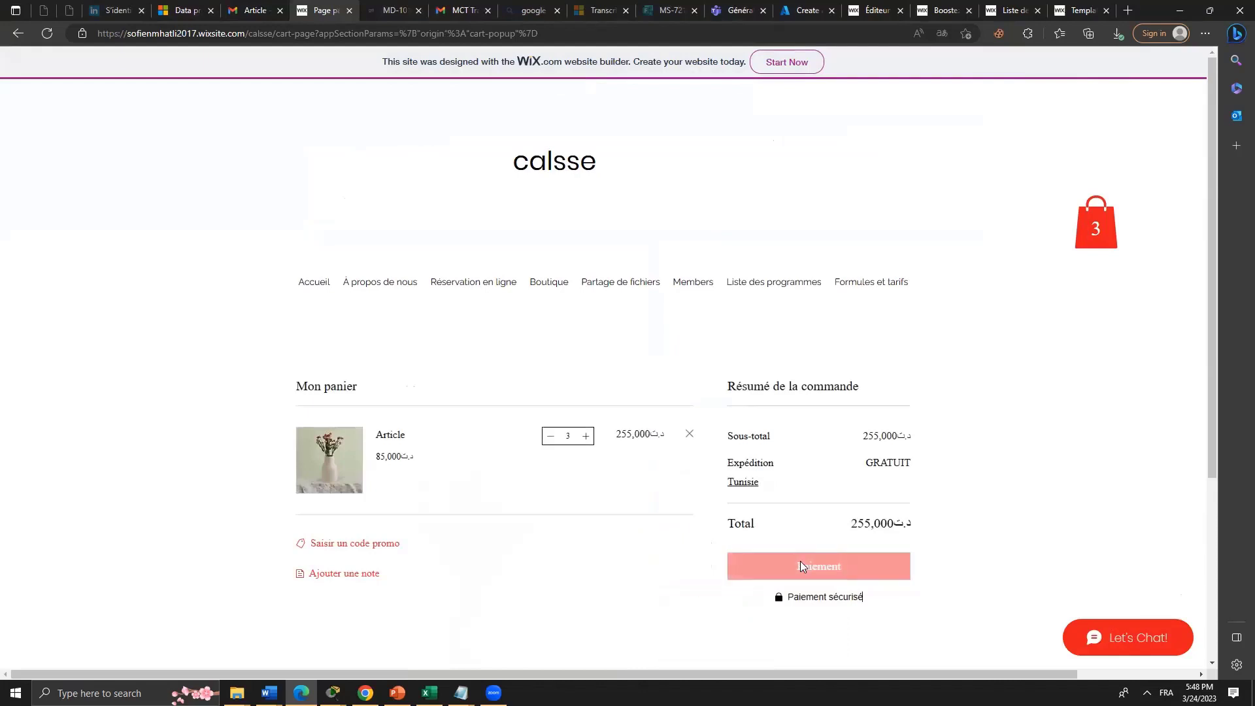
{"action": "left_click", "coordinate": [800, 565]}
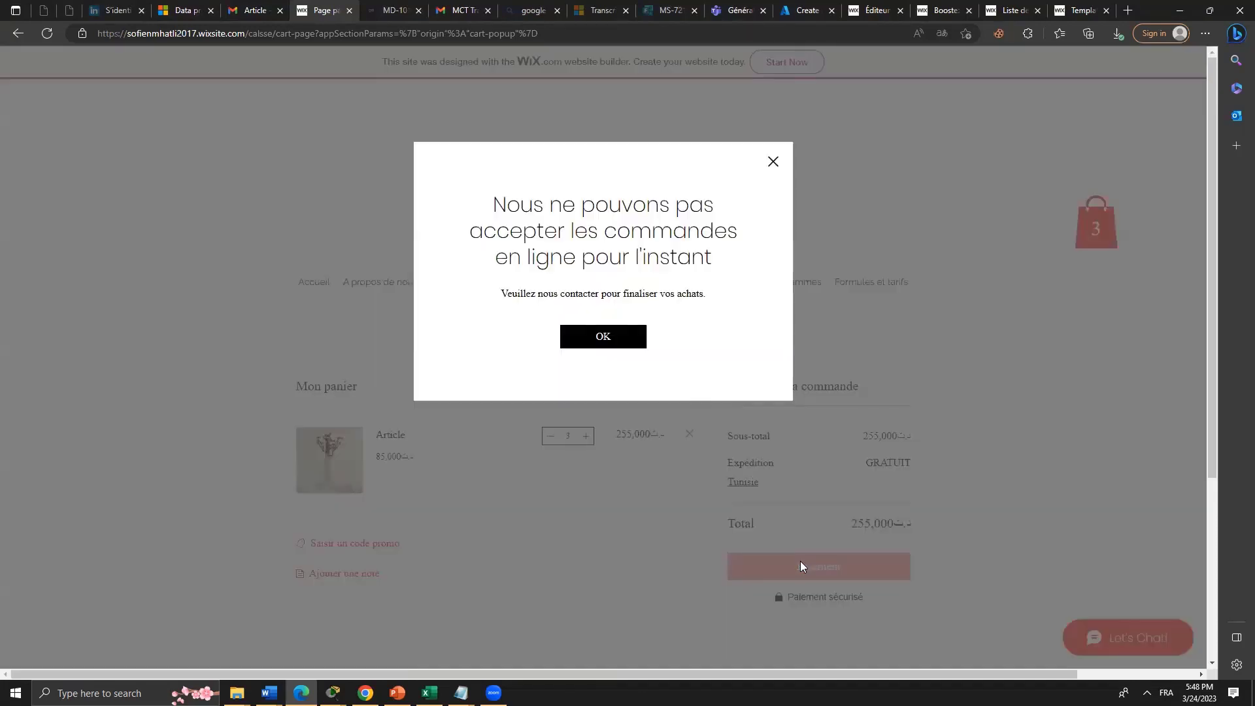
{"action": "left_click", "coordinate": [603, 336]}
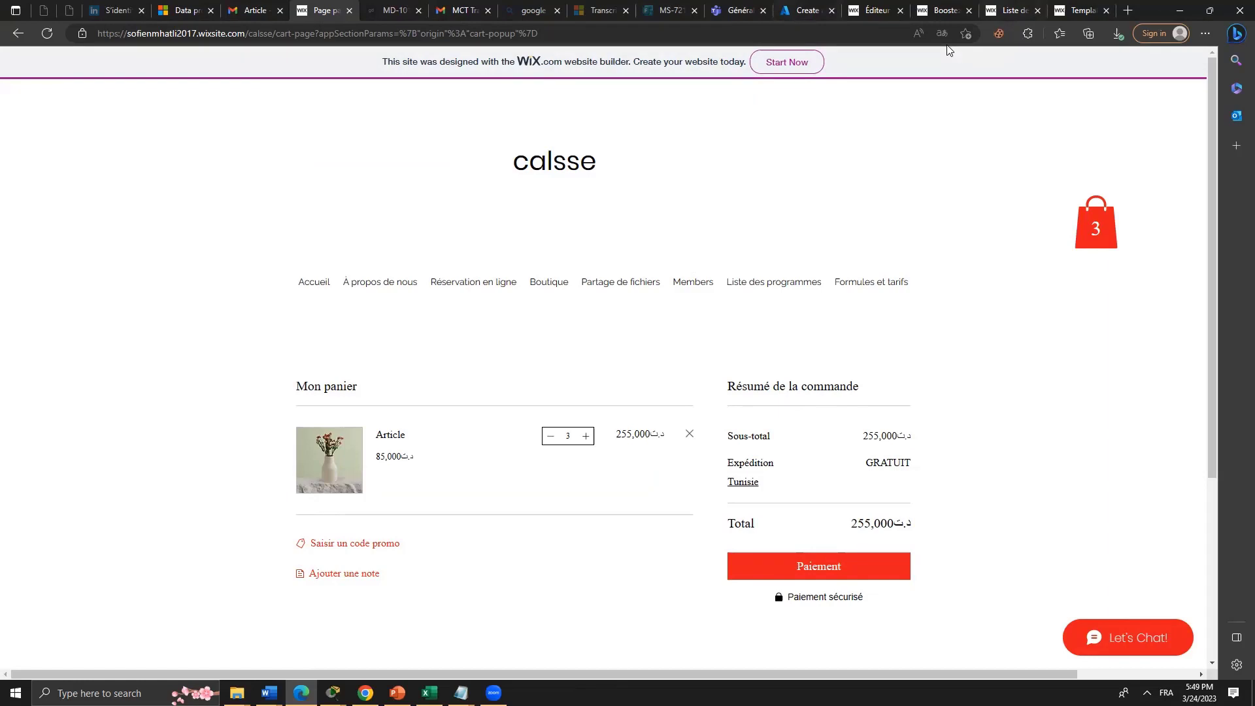
{"action": "left_click", "coordinate": [876, 10]}
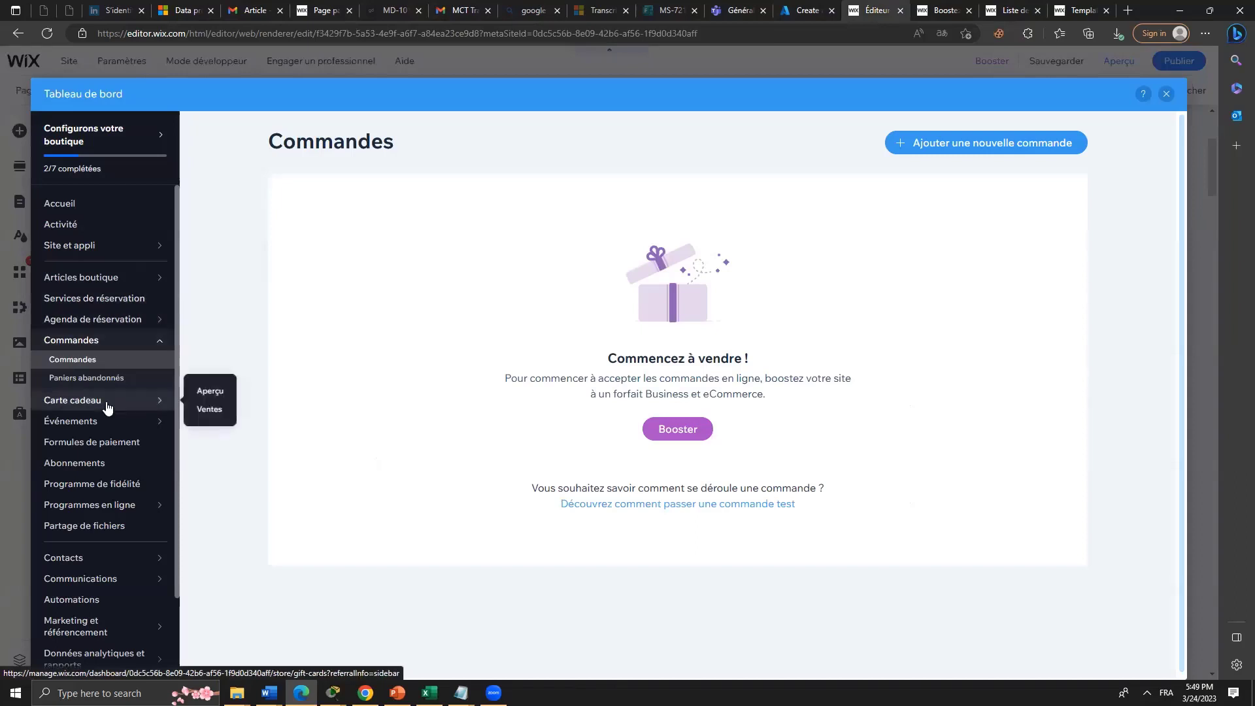
Open Événements in the dashboard and begin a new RSVP event draft.
{"action": "mouse_move", "coordinate": [108, 426]}
{"action": "left_click", "coordinate": [254, 412]}
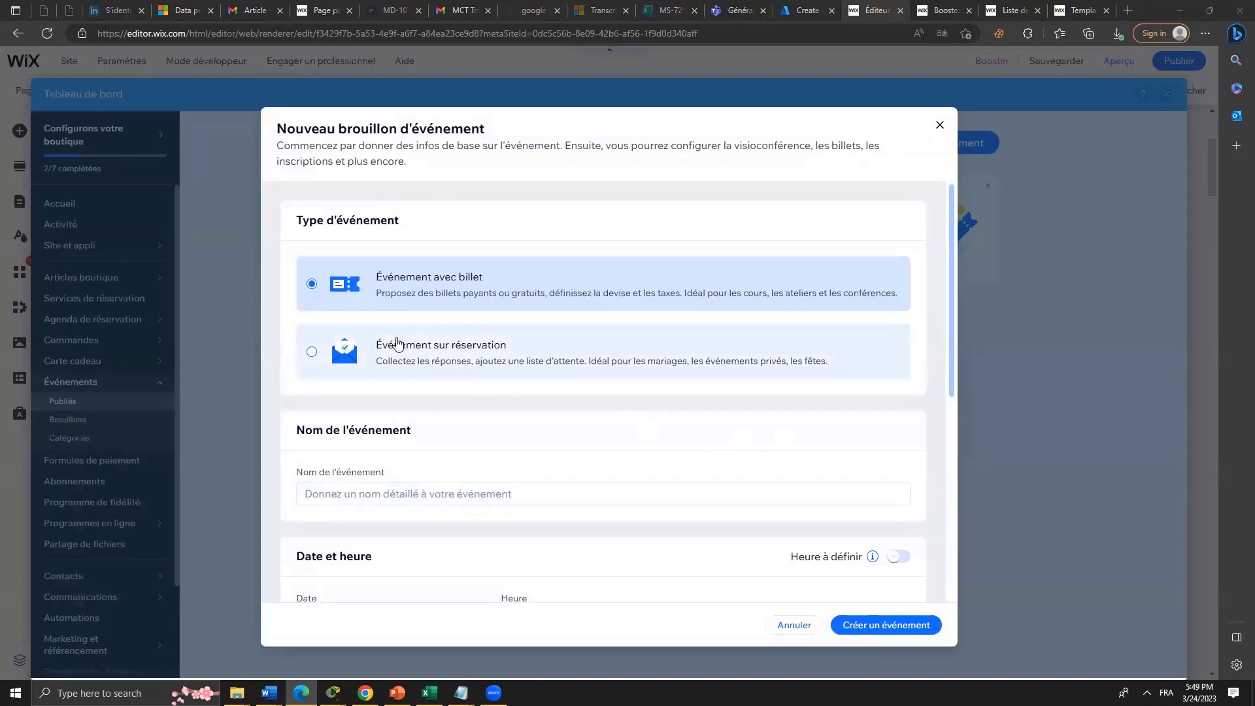
{"action": "left_click", "coordinate": [510, 371]}
Name the RSVP event 'off', set it online with a location title, and create the draft.
{"action": "left_click", "coordinate": [880, 624]}
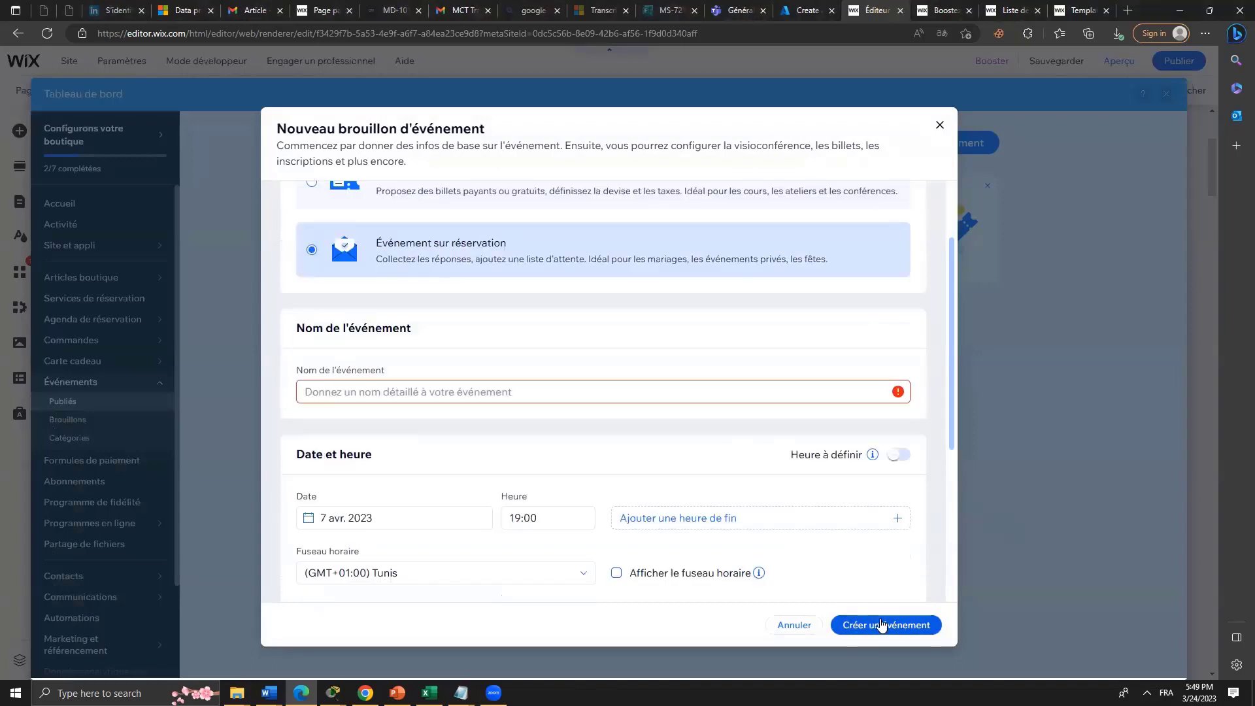
{"action": "left_click", "coordinate": [520, 393]}
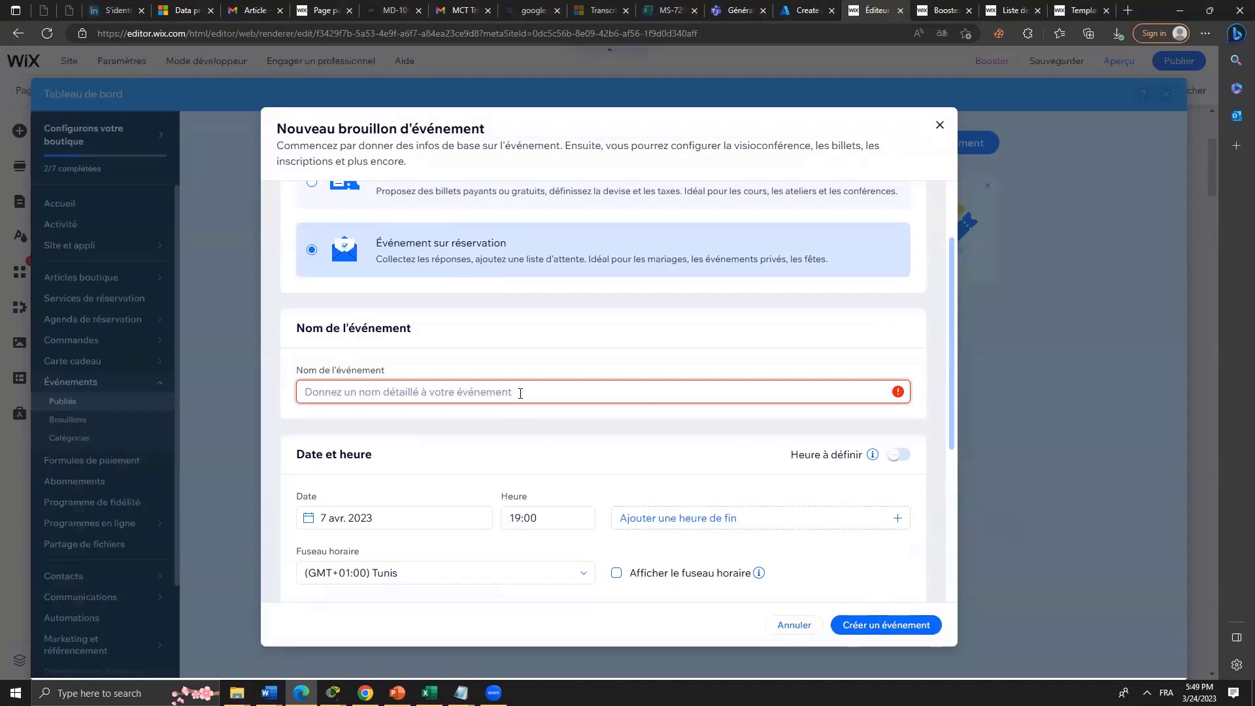
{"action": "type", "text": "off"}
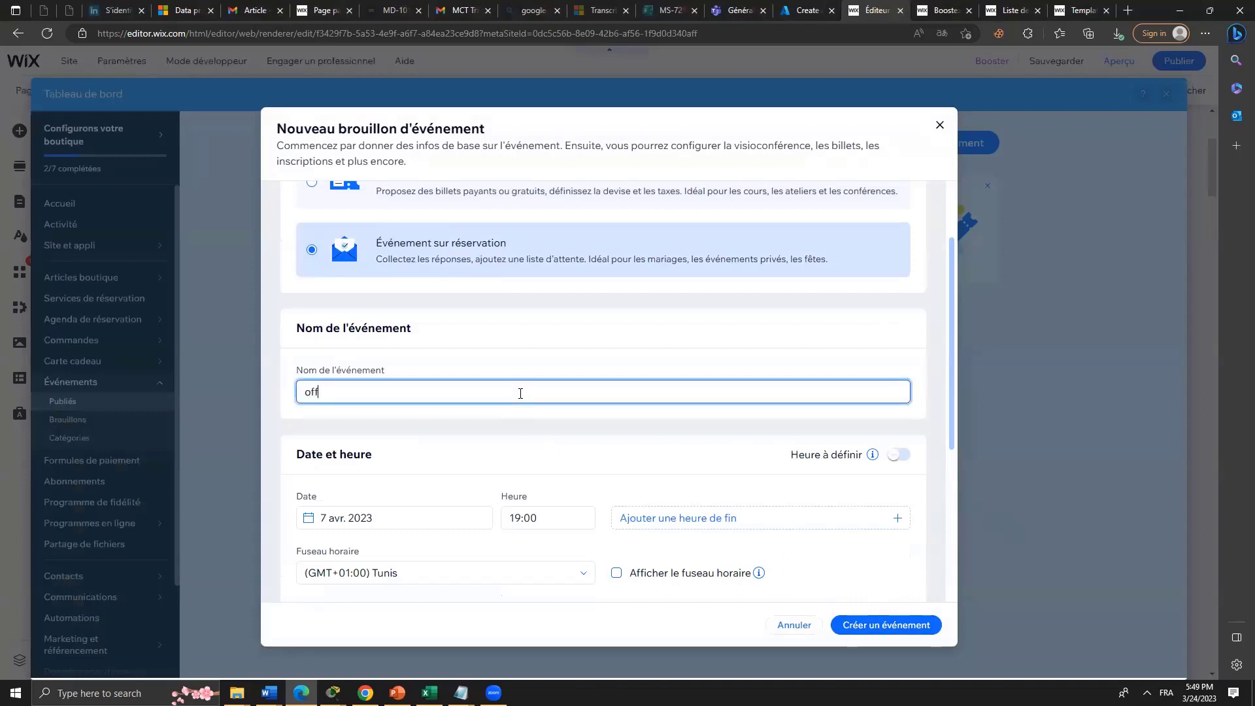
{"action": "scroll", "coordinate": [811, 356], "scroll_direction": "down", "scroll_amount": 5}
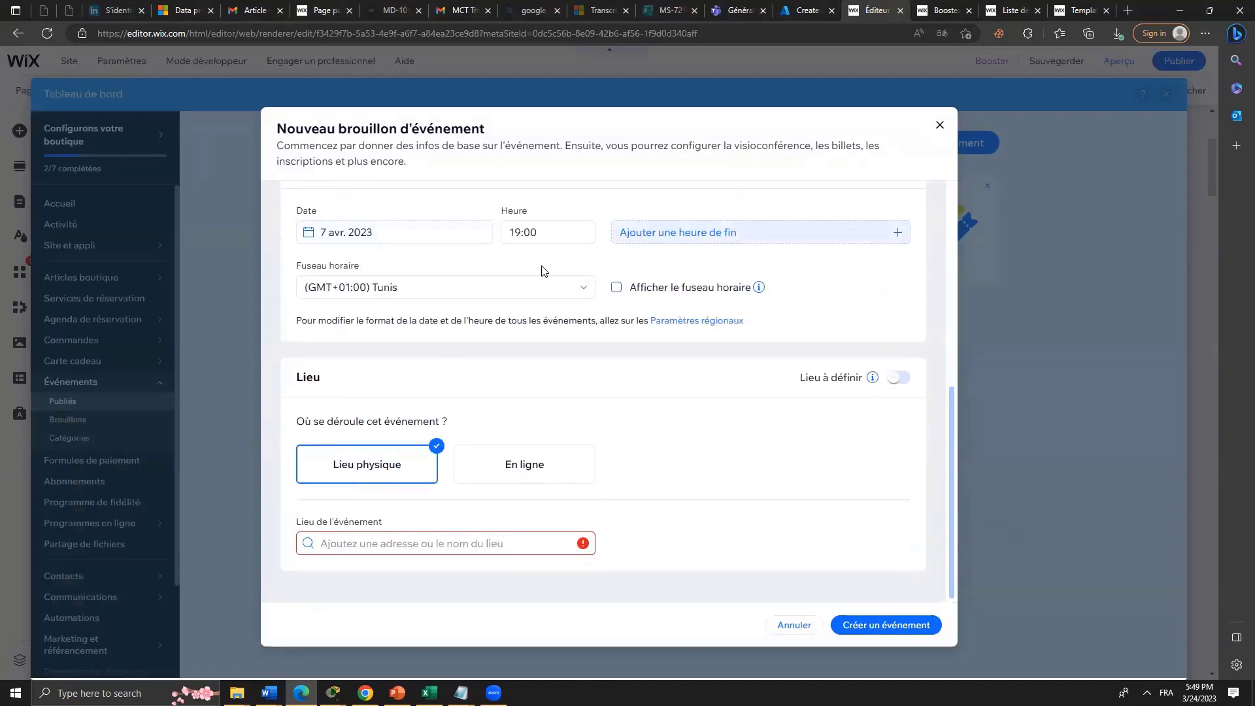
{"action": "left_click", "coordinate": [555, 466]}
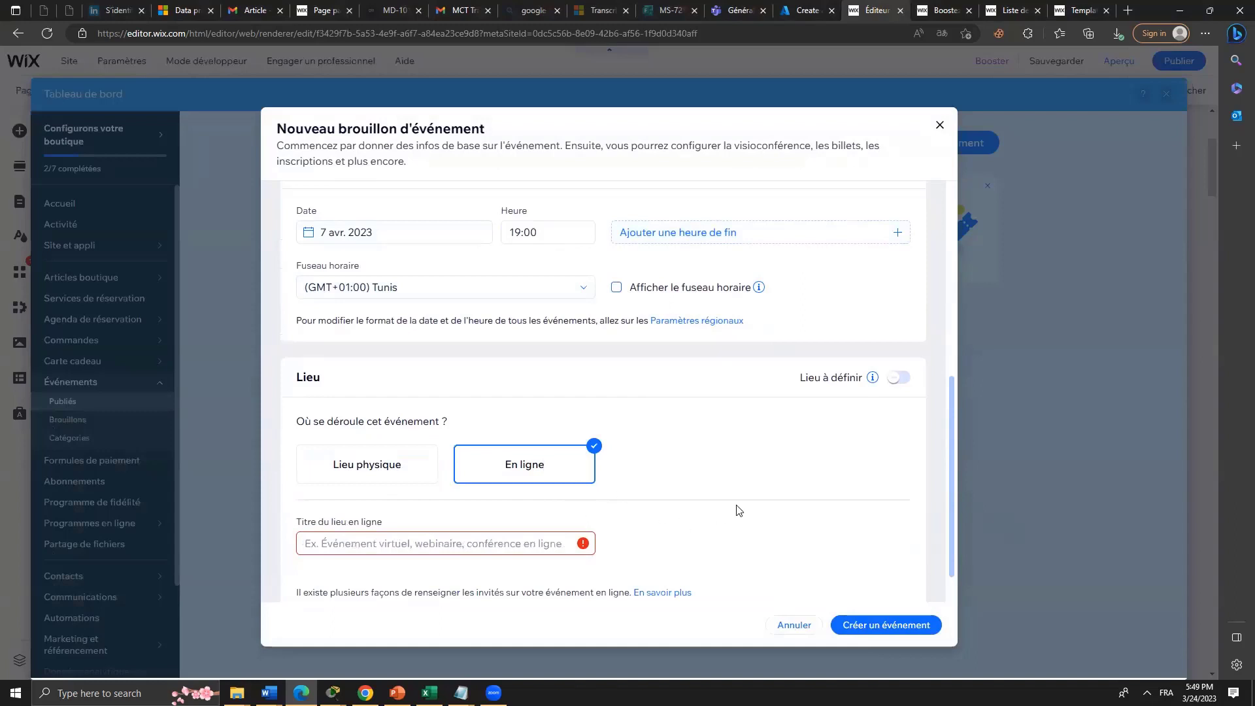
{"action": "left_click", "coordinate": [472, 542]}
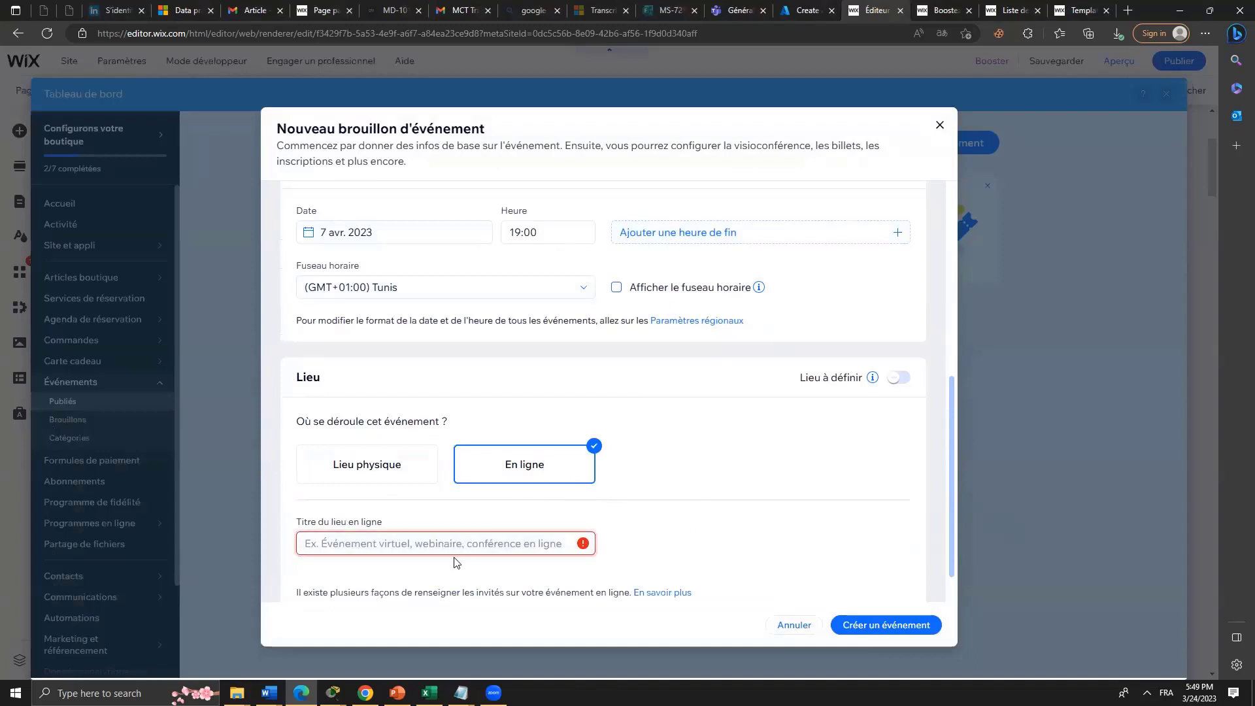
{"action": "type", "text": "off"}
{"action": "scroll", "coordinate": [588, 580], "scroll_direction": "down", "scroll_amount": 1}
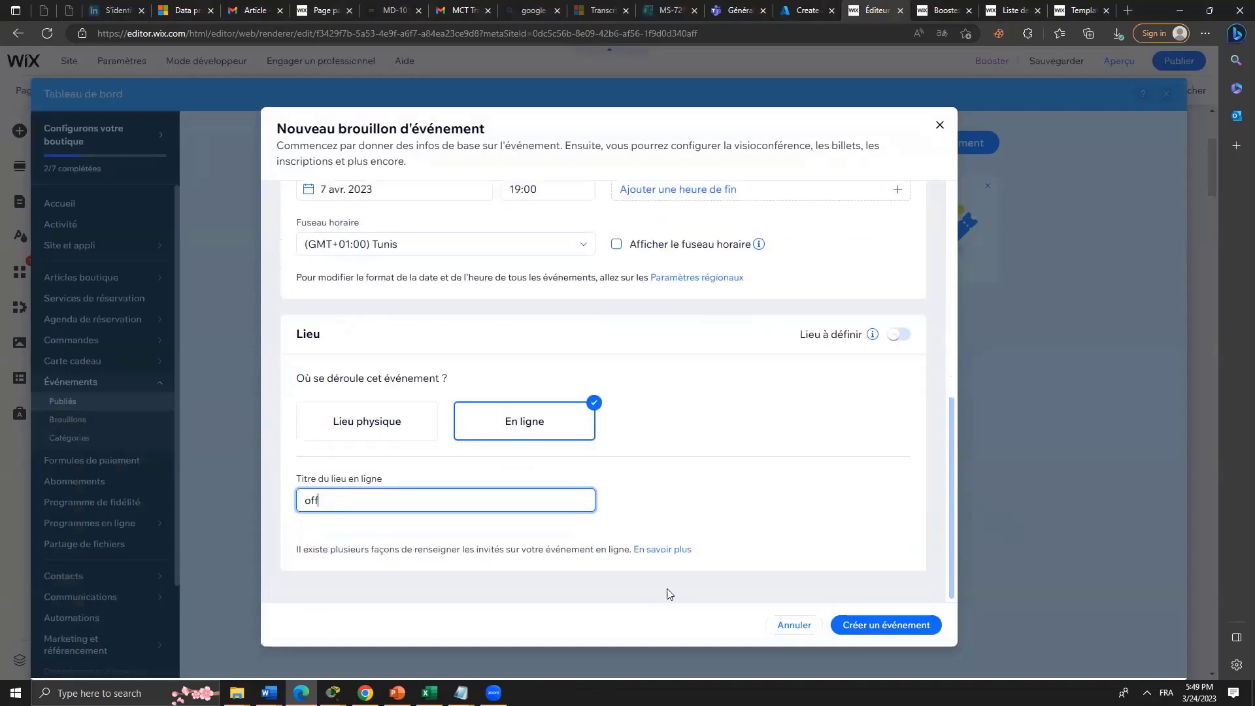
{"action": "left_click", "coordinate": [890, 625]}
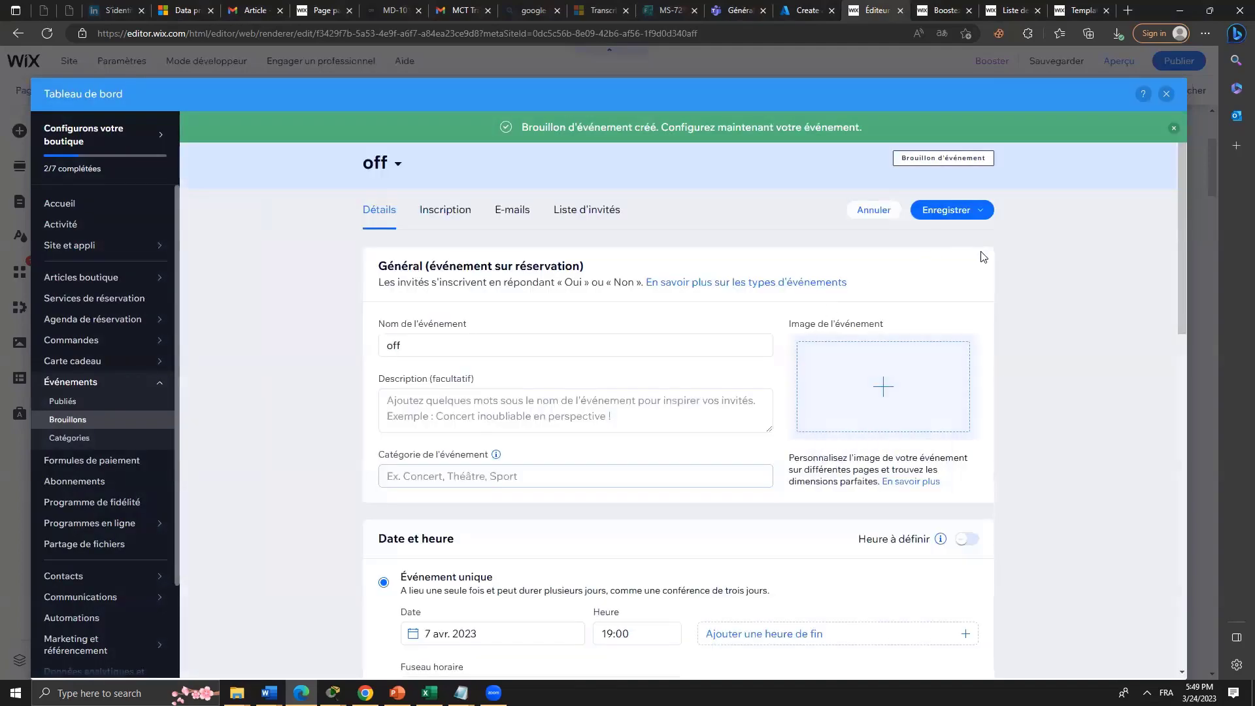
Save the 'off' event as a draft, then save and publish it.
{"action": "left_click", "coordinate": [953, 213]}
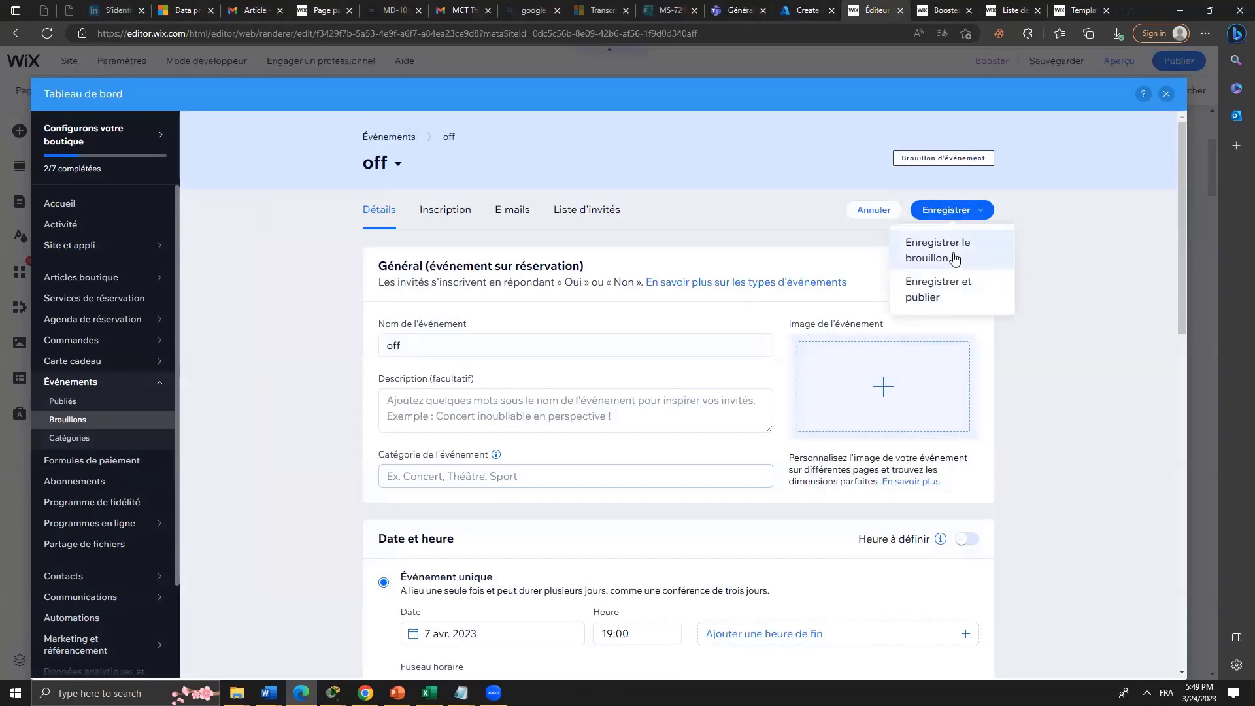
{"action": "left_click", "coordinate": [925, 258]}
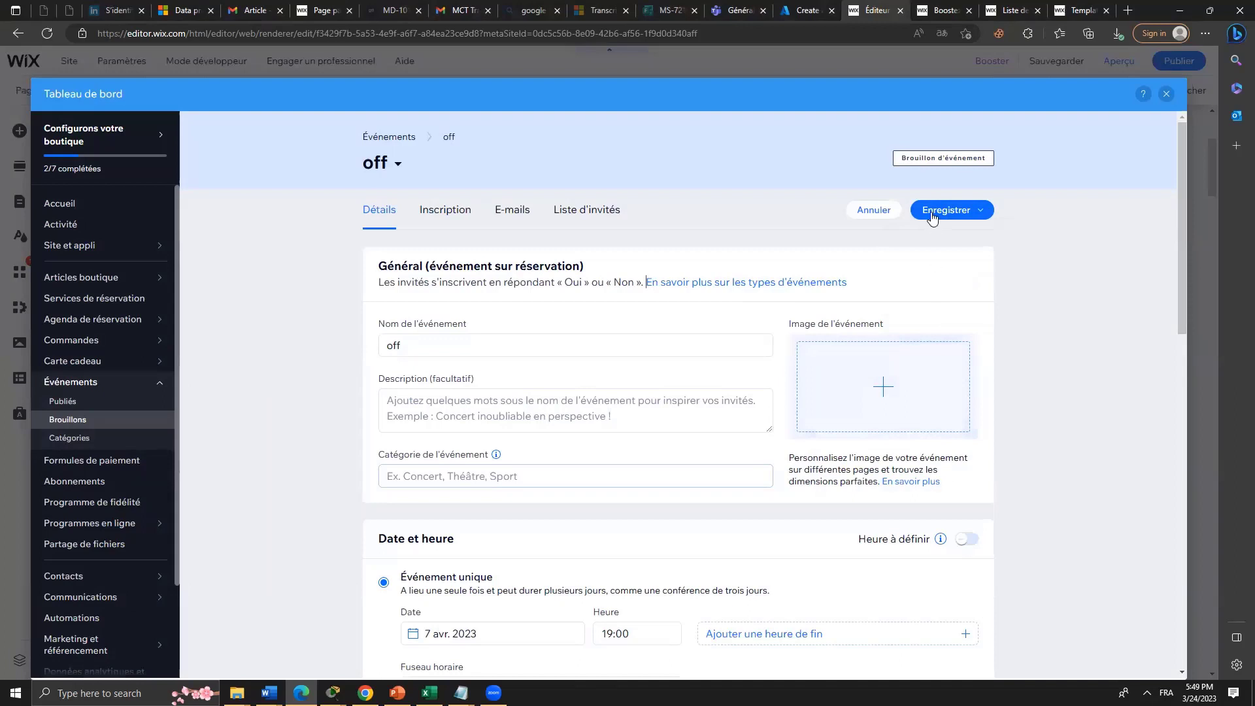
{"action": "left_click", "coordinate": [933, 212]}
{"action": "left_click", "coordinate": [935, 297]}
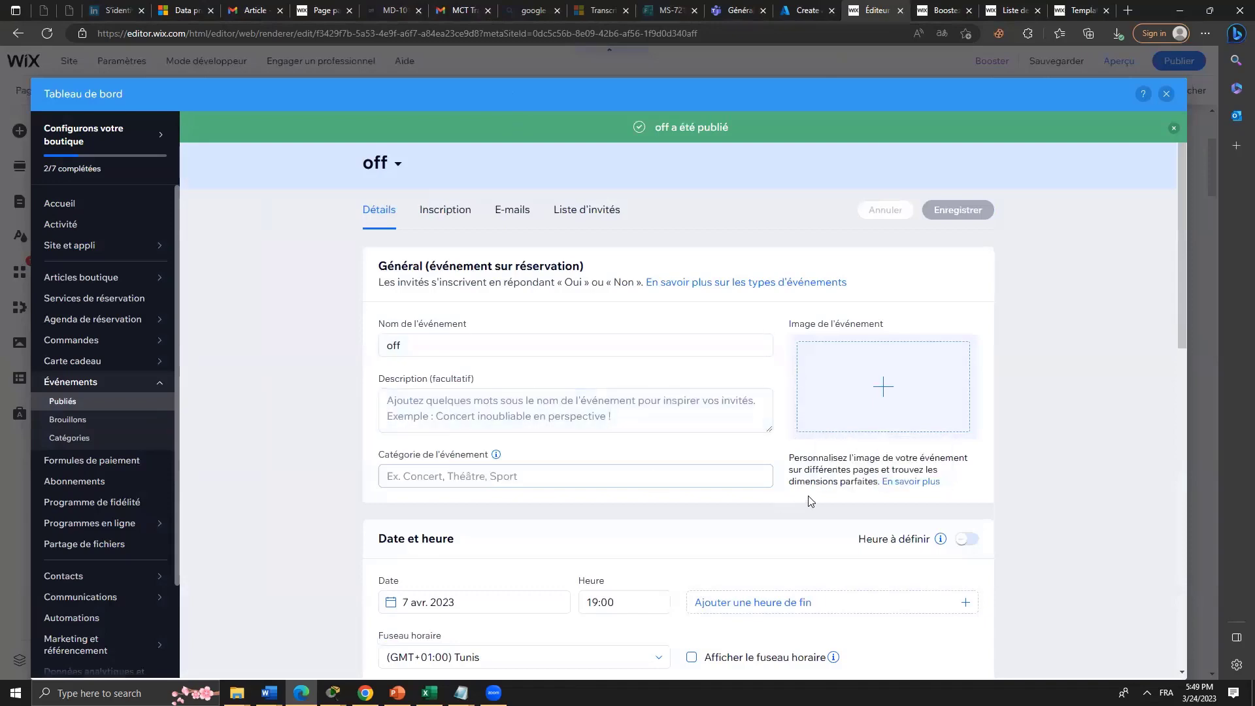
{"action": "scroll", "coordinate": [808, 501], "scroll_direction": "down", "scroll_amount": 1}
{"action": "scroll", "coordinate": [808, 494], "scroll_direction": "down", "scroll_amount": 5}
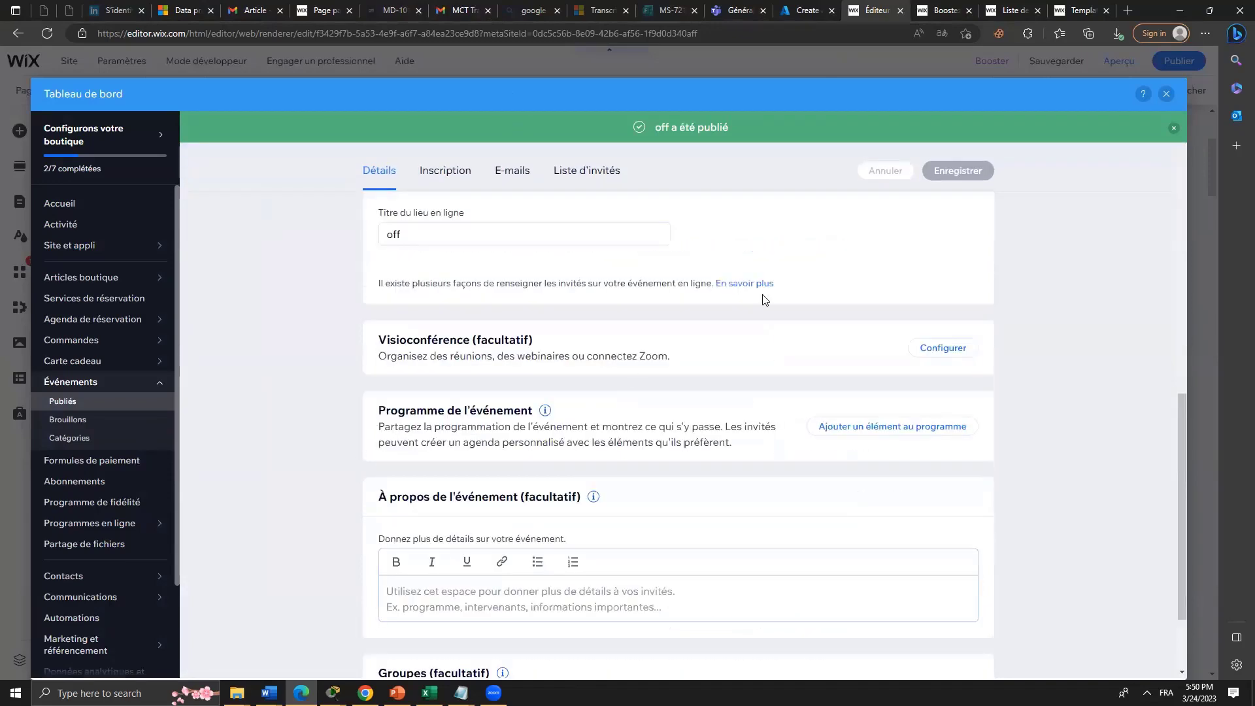
{"action": "scroll", "coordinate": [788, 417], "scroll_direction": "down", "scroll_amount": 2}
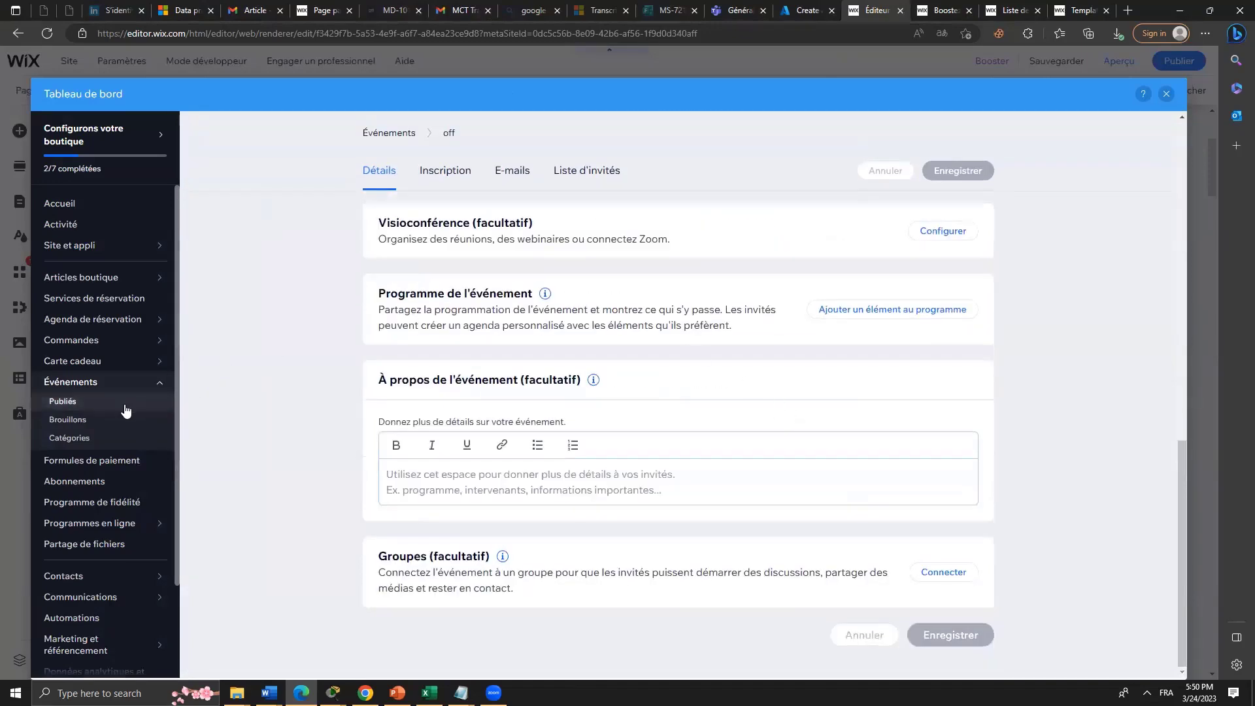
Visit Formules de paiement, Abonnements and Partage de fichiers, then go to Marketing et référencement.
{"action": "left_click", "coordinate": [117, 469]}
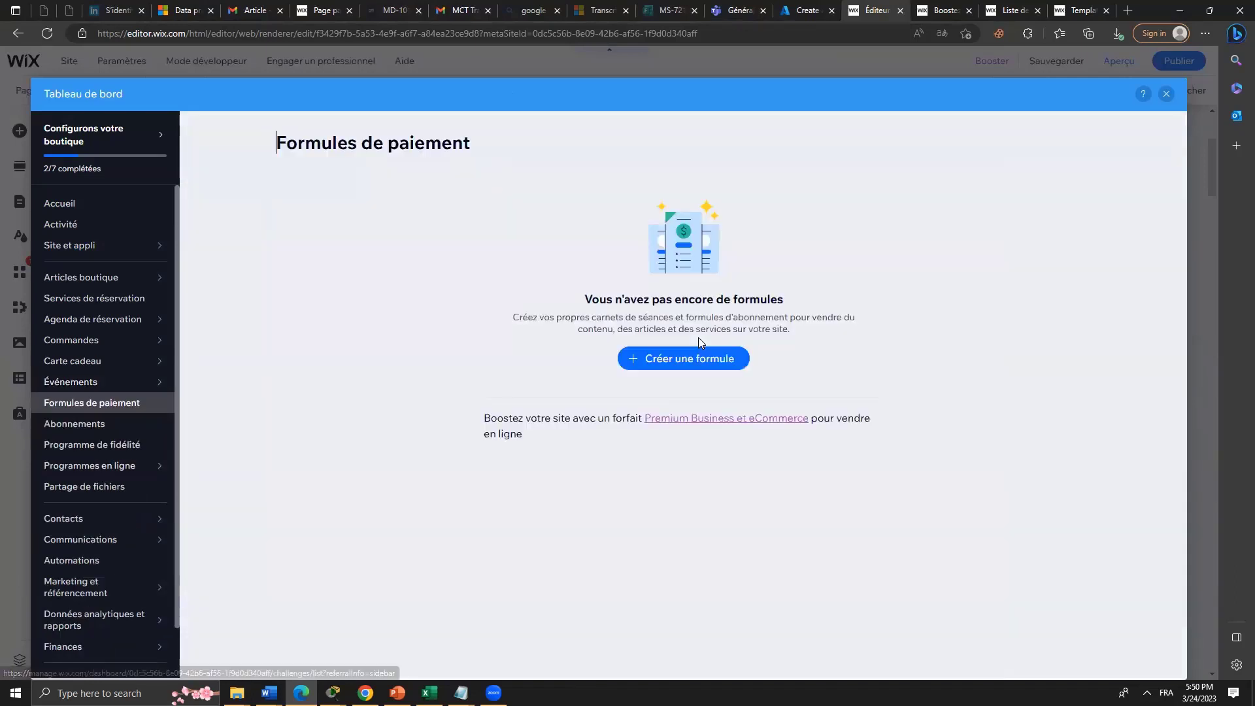
{"action": "left_click", "coordinate": [106, 427]}
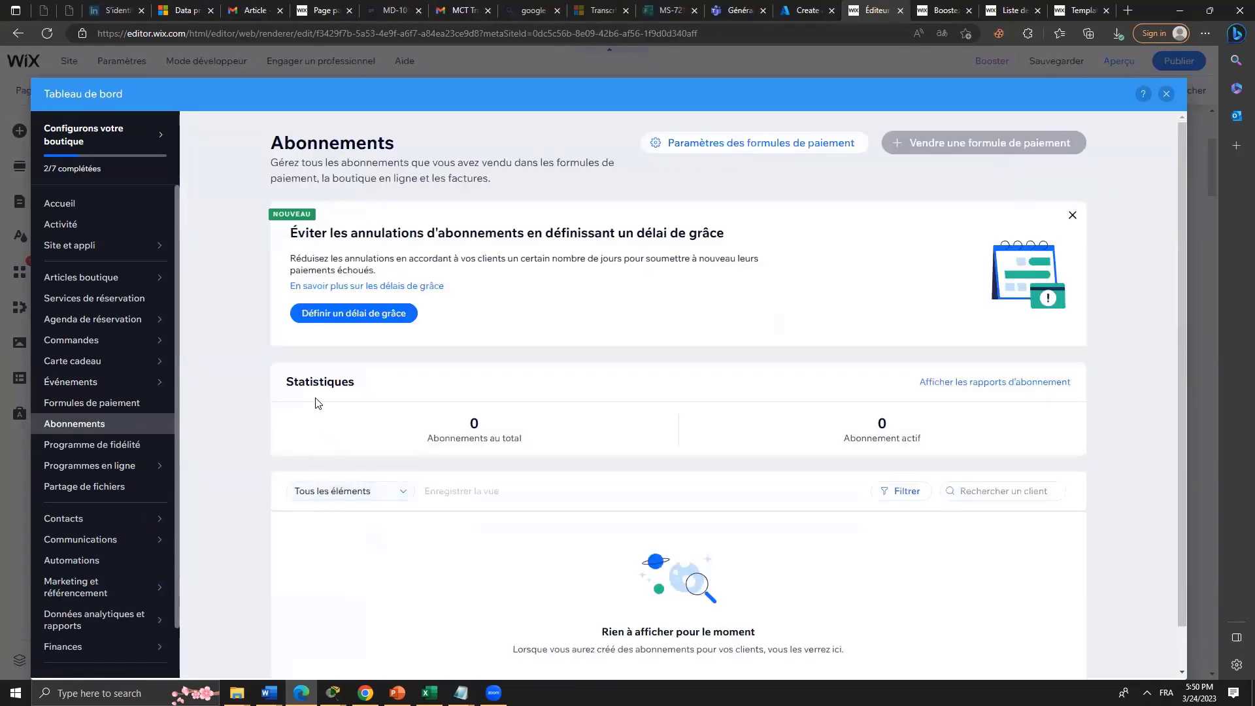
{"action": "scroll", "coordinate": [316, 402], "scroll_direction": "down", "scroll_amount": 1}
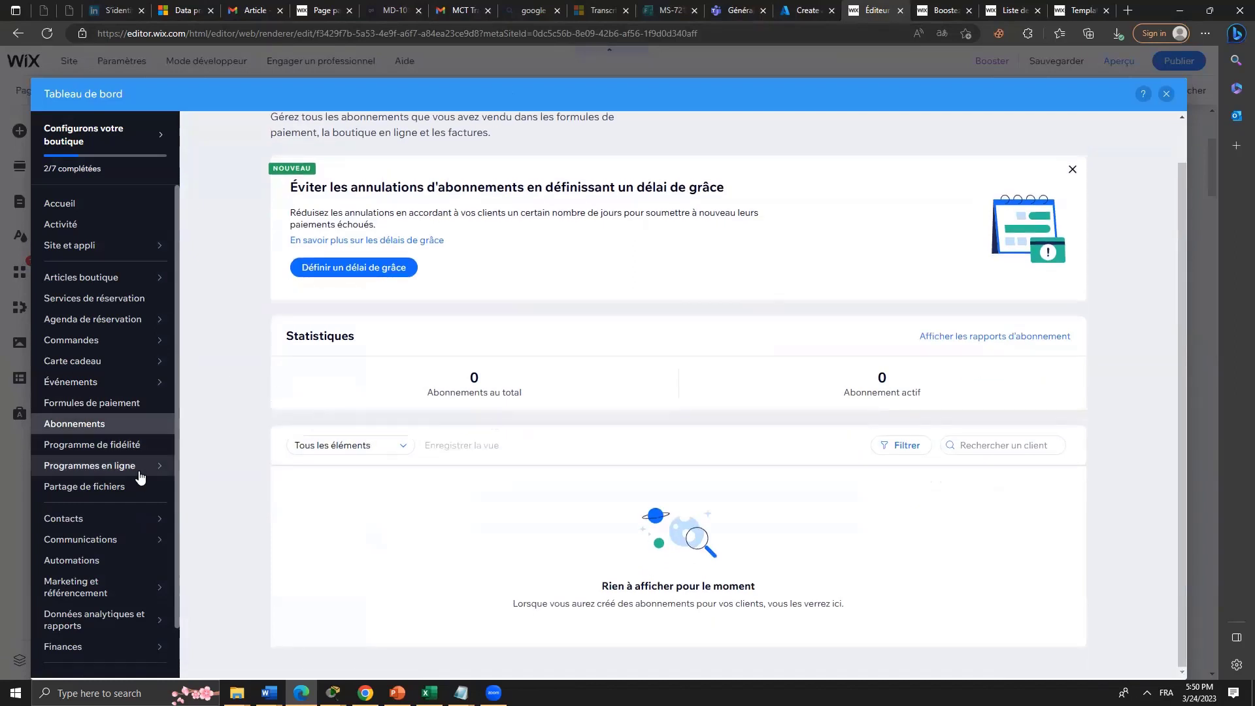
{"action": "mouse_move", "coordinate": [141, 468]}
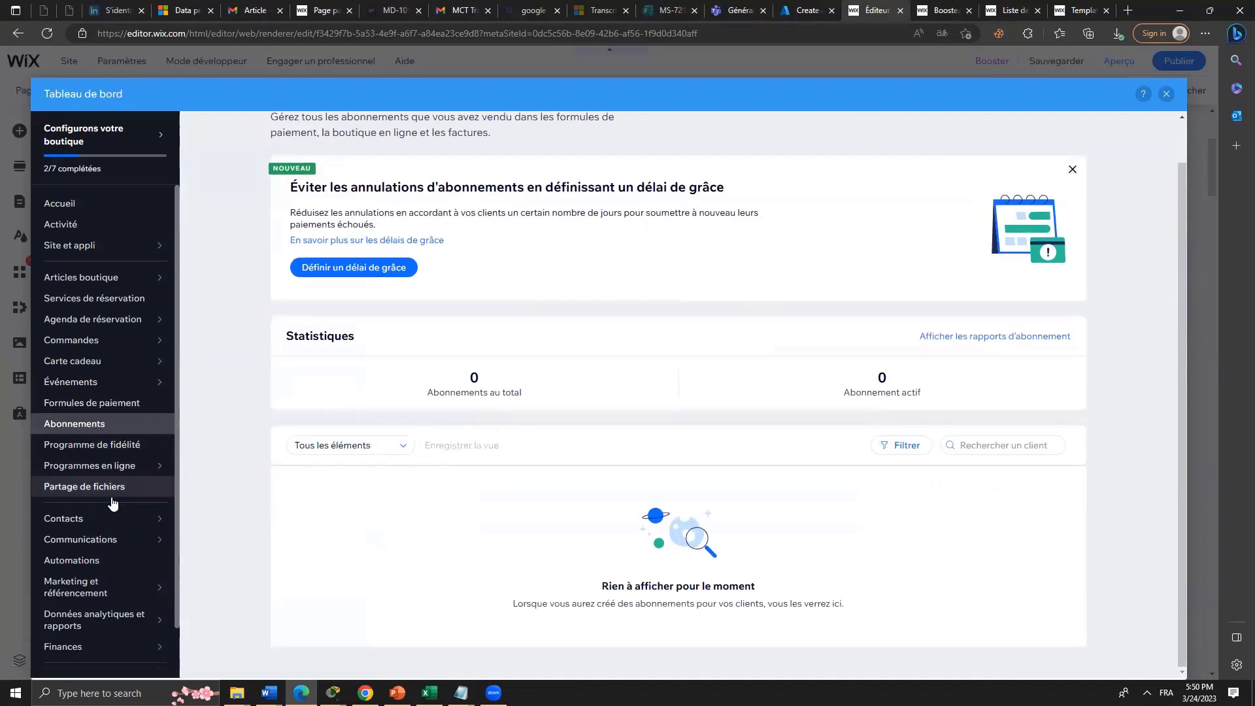
{"action": "left_click", "coordinate": [118, 492]}
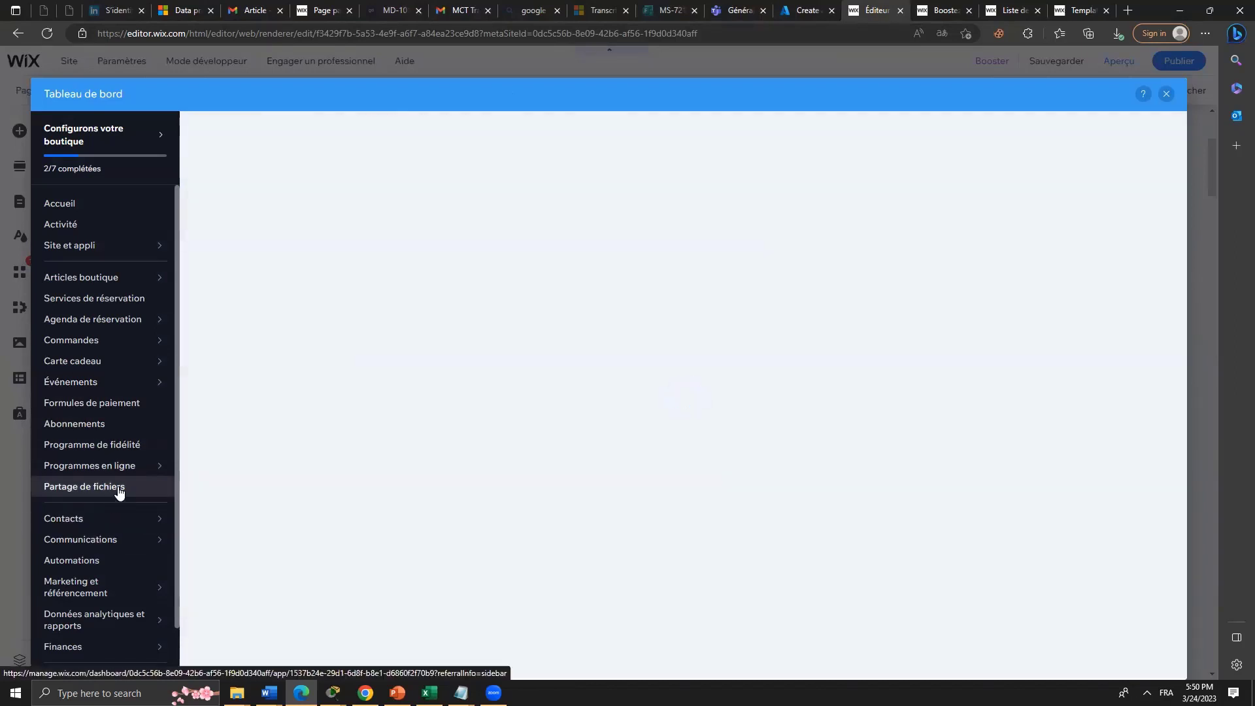
{"action": "scroll", "coordinate": [118, 491], "scroll_direction": "down", "scroll_amount": 1}
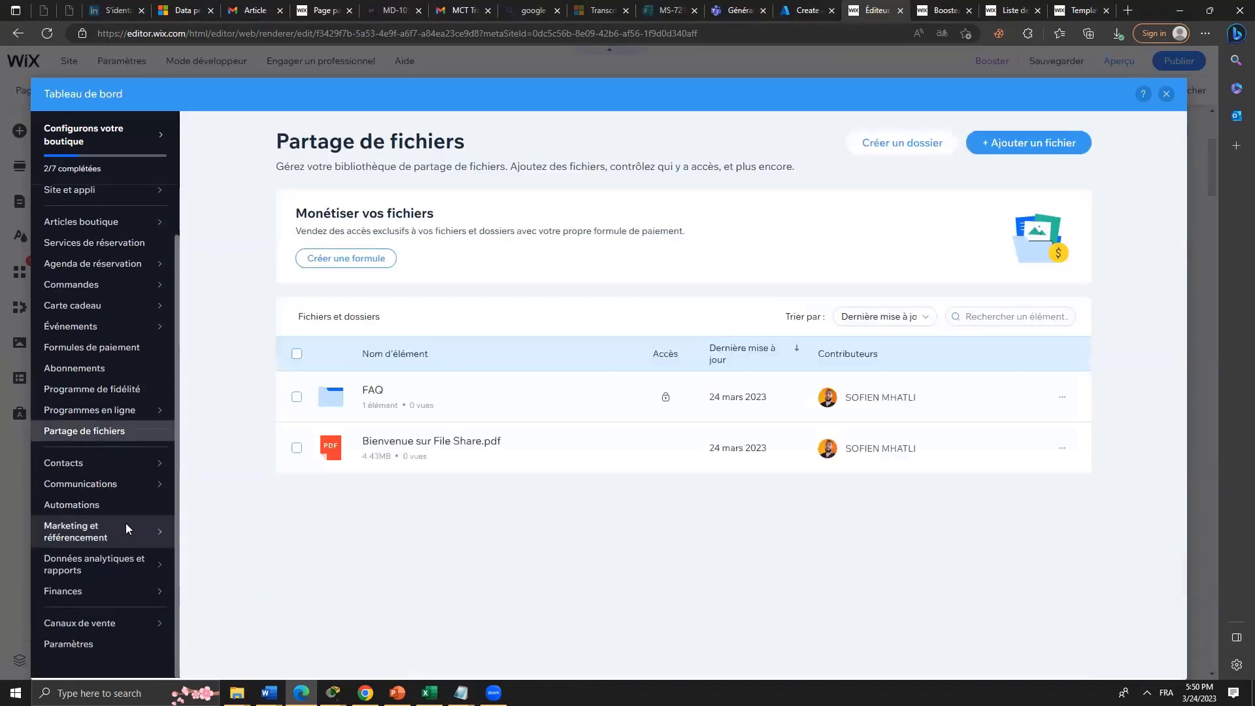
{"action": "left_click", "coordinate": [125, 523]}
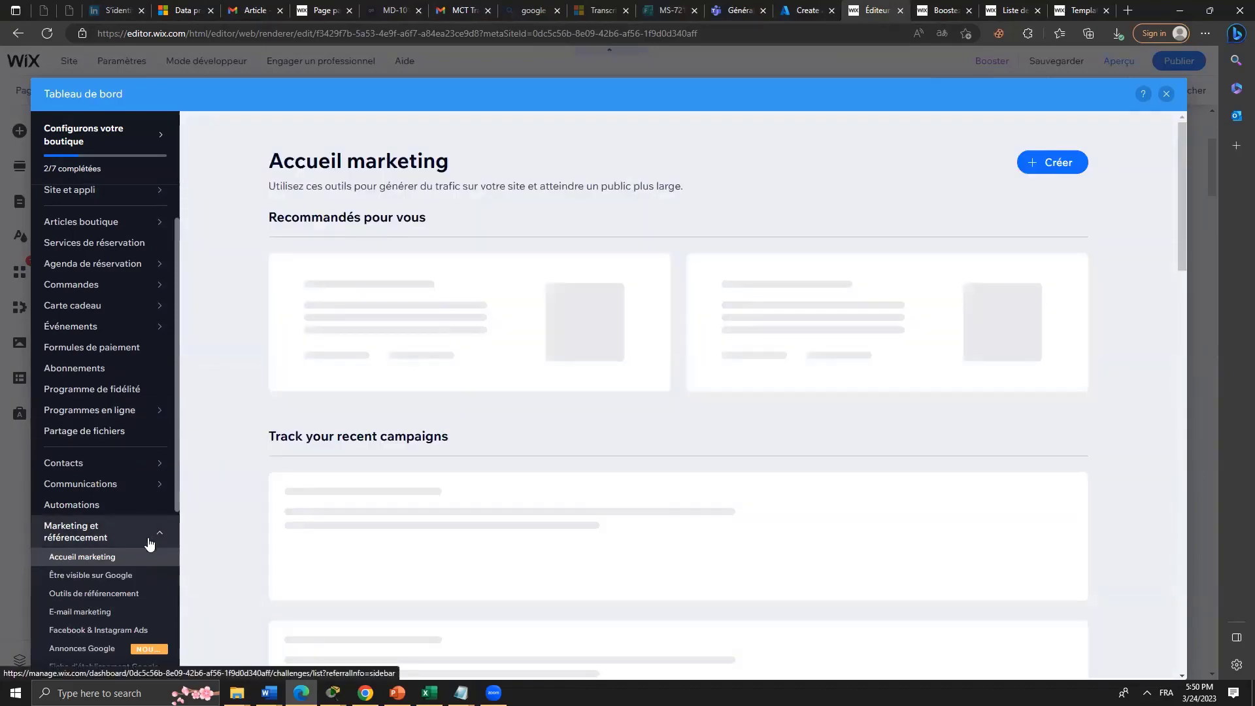
Scroll Accueil marketing to review the recommendation cards and the sent Article campaign.
{"action": "scroll", "coordinate": [130, 547], "scroll_direction": "down", "scroll_amount": 2}
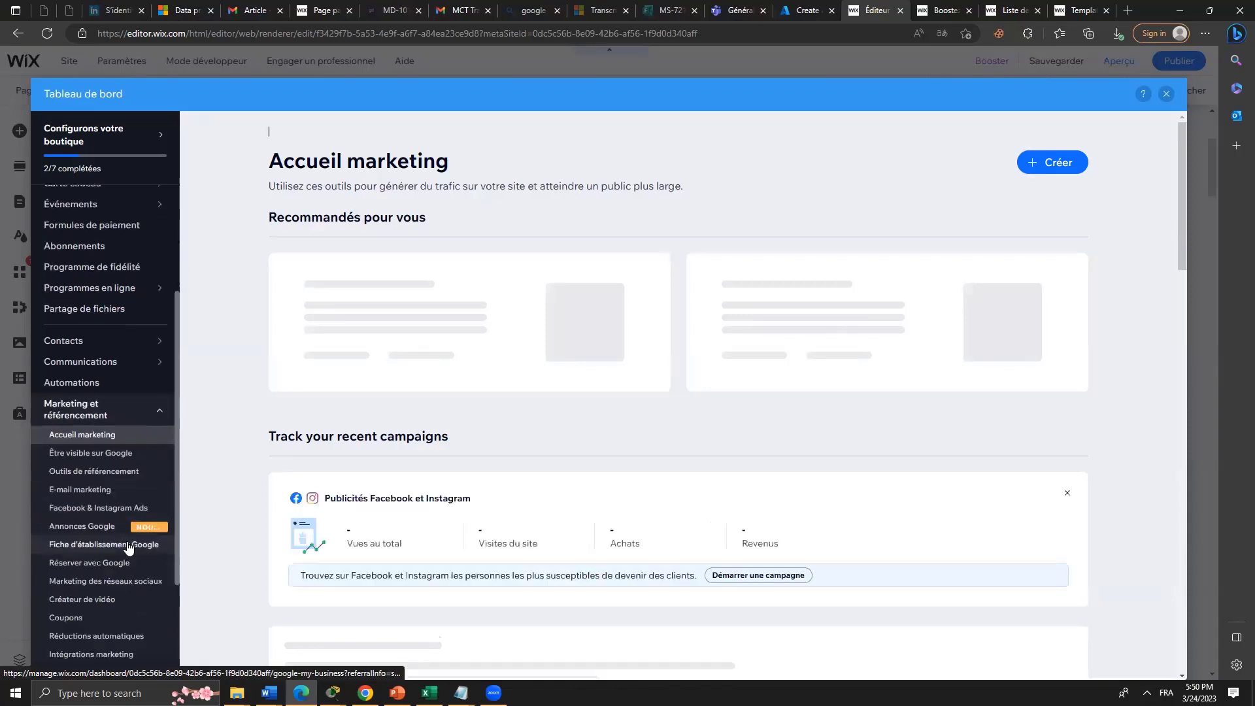
{"action": "scroll", "coordinate": [129, 548], "scroll_direction": "down", "scroll_amount": 1}
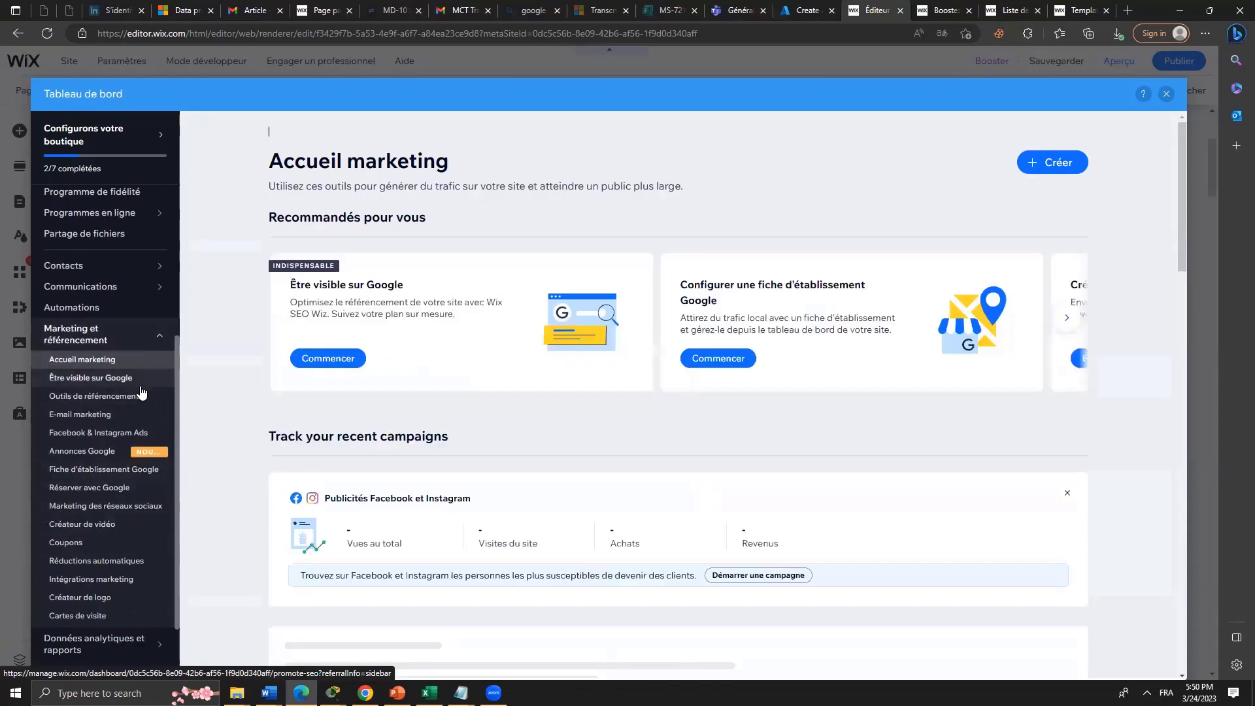
{"action": "left_click", "coordinate": [140, 391]}
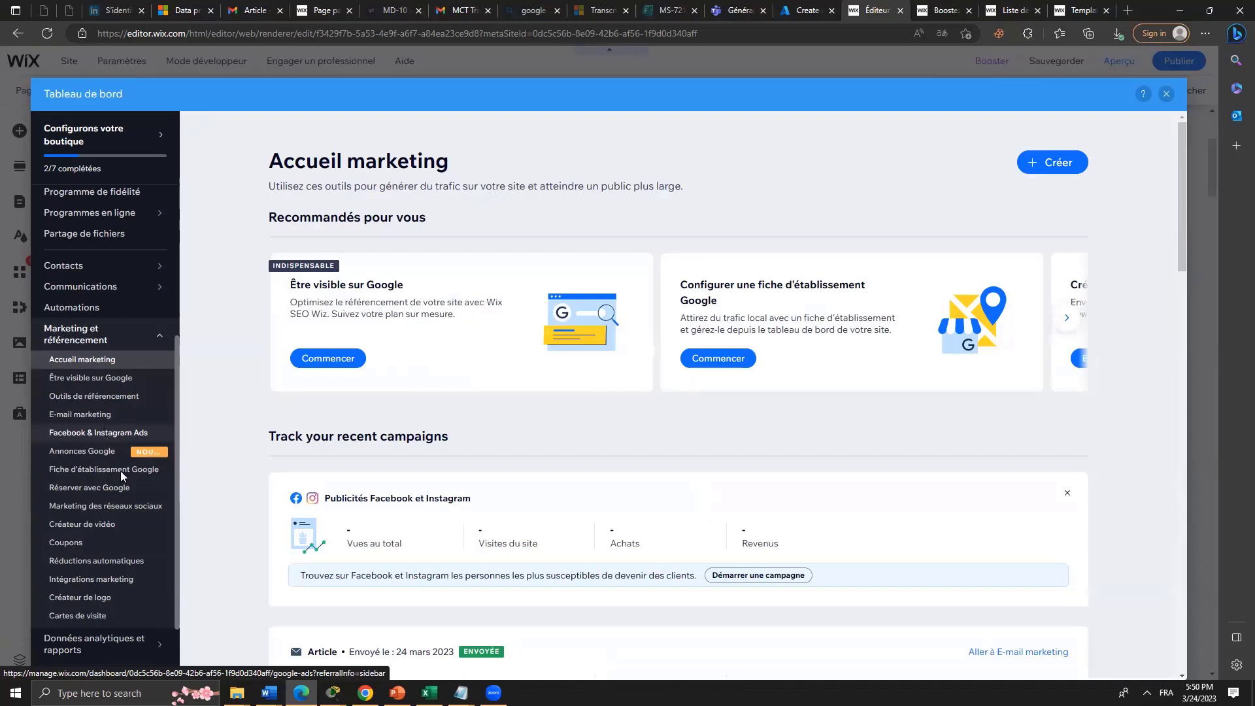
Scroll through the Créateur de vidéo templates, then go to the Coupons page.
{"action": "left_click", "coordinate": [127, 523]}
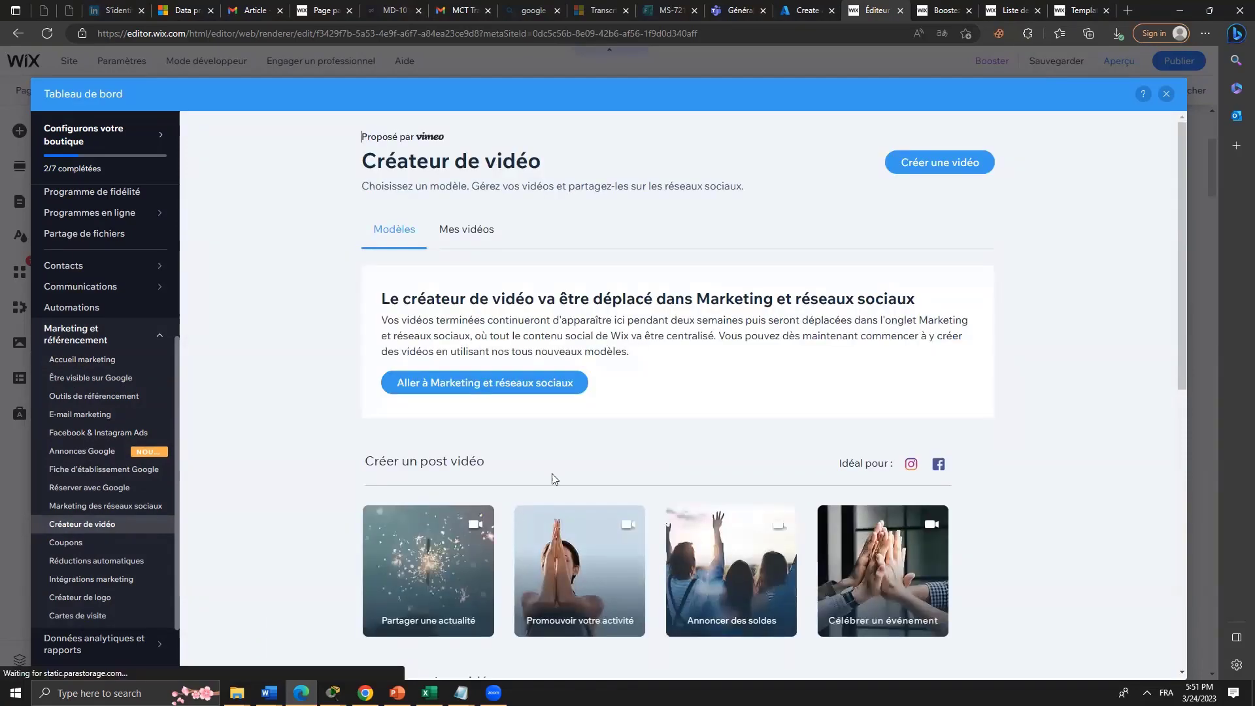
{"action": "scroll", "coordinate": [562, 483], "scroll_direction": "down", "scroll_amount": 1}
{"action": "scroll", "coordinate": [569, 489], "scroll_direction": "down", "scroll_amount": 5}
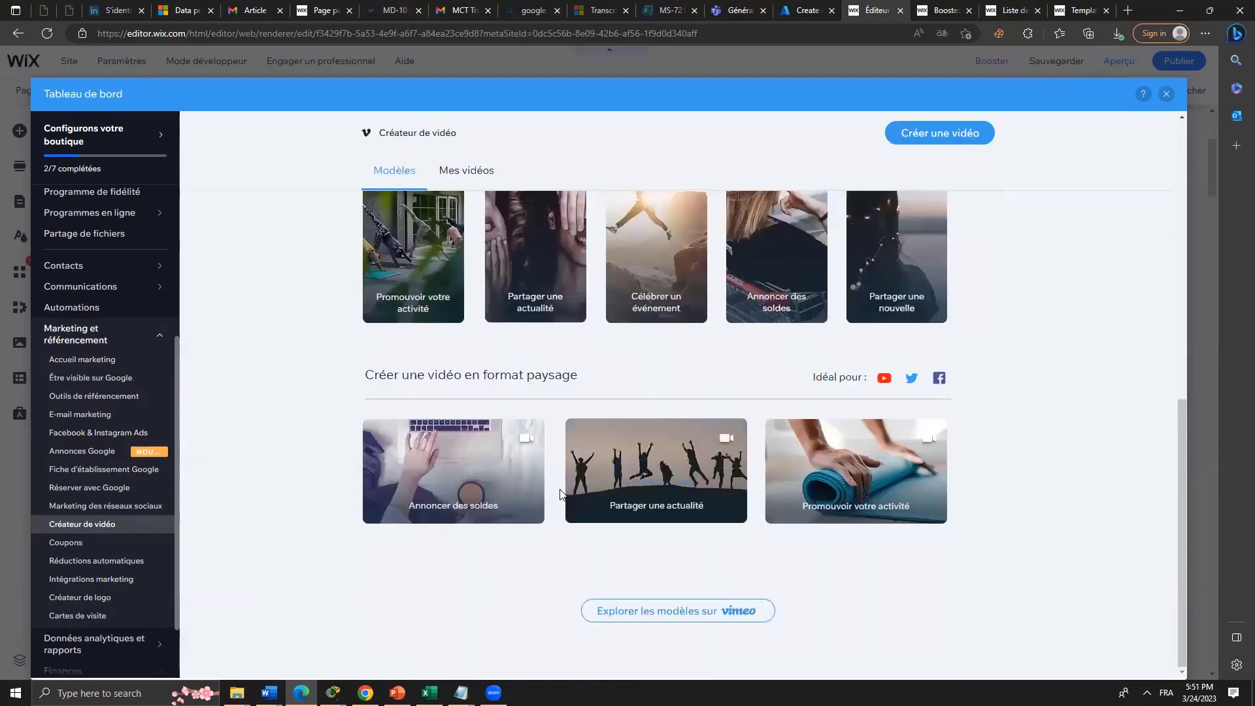
{"action": "left_click", "coordinate": [71, 545]}
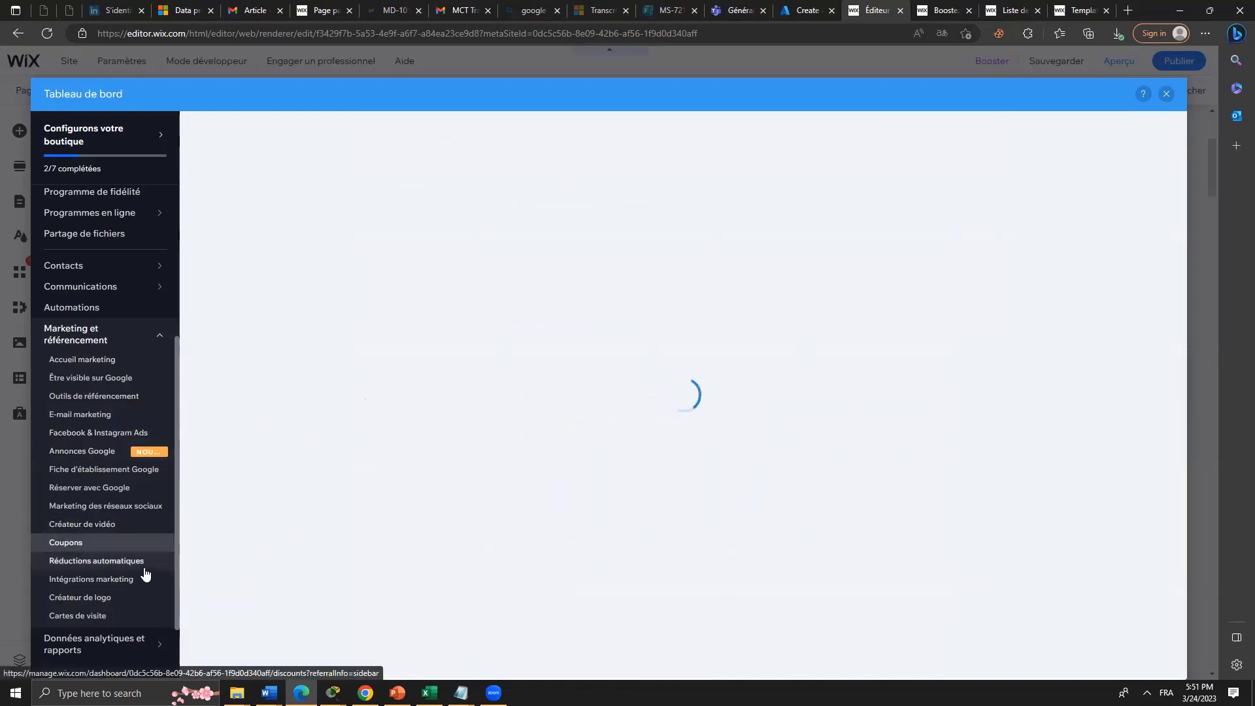
Confirm the Coupons page lists no coupons, then go to Intégrations marketing.
{"action": "scroll", "coordinate": [148, 572], "scroll_direction": "down", "scroll_amount": 2}
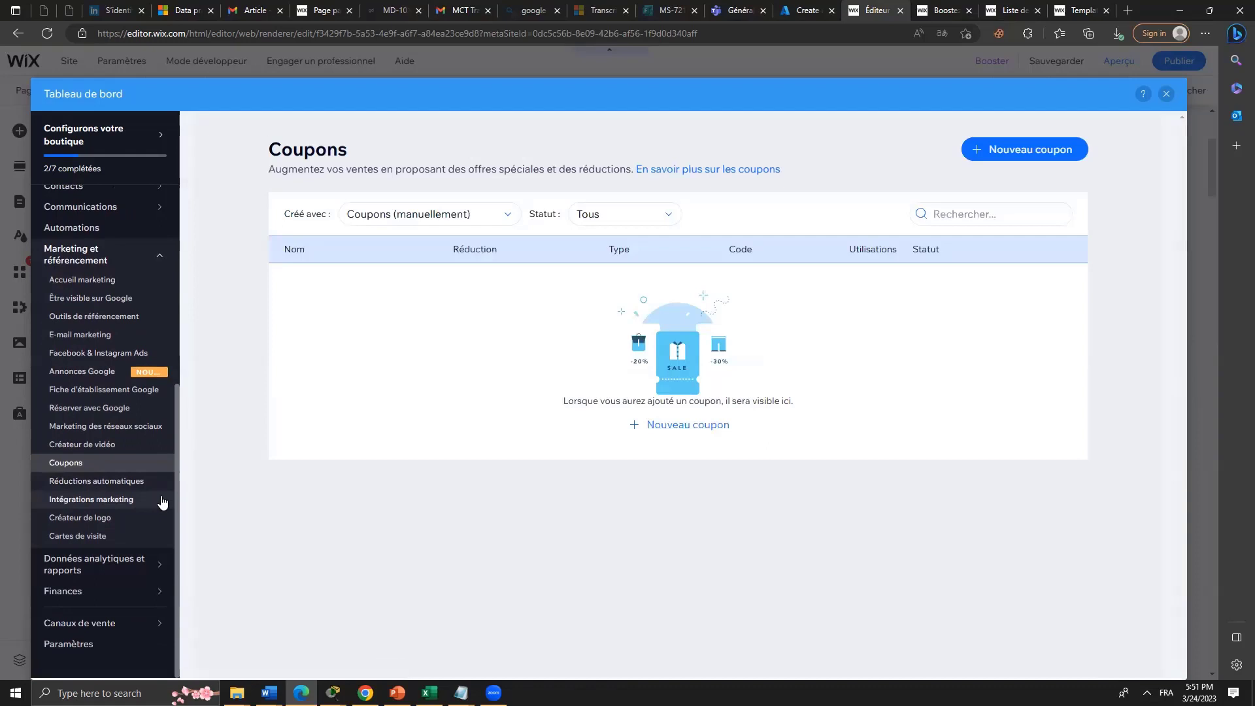
{"action": "left_click", "coordinate": [162, 501]}
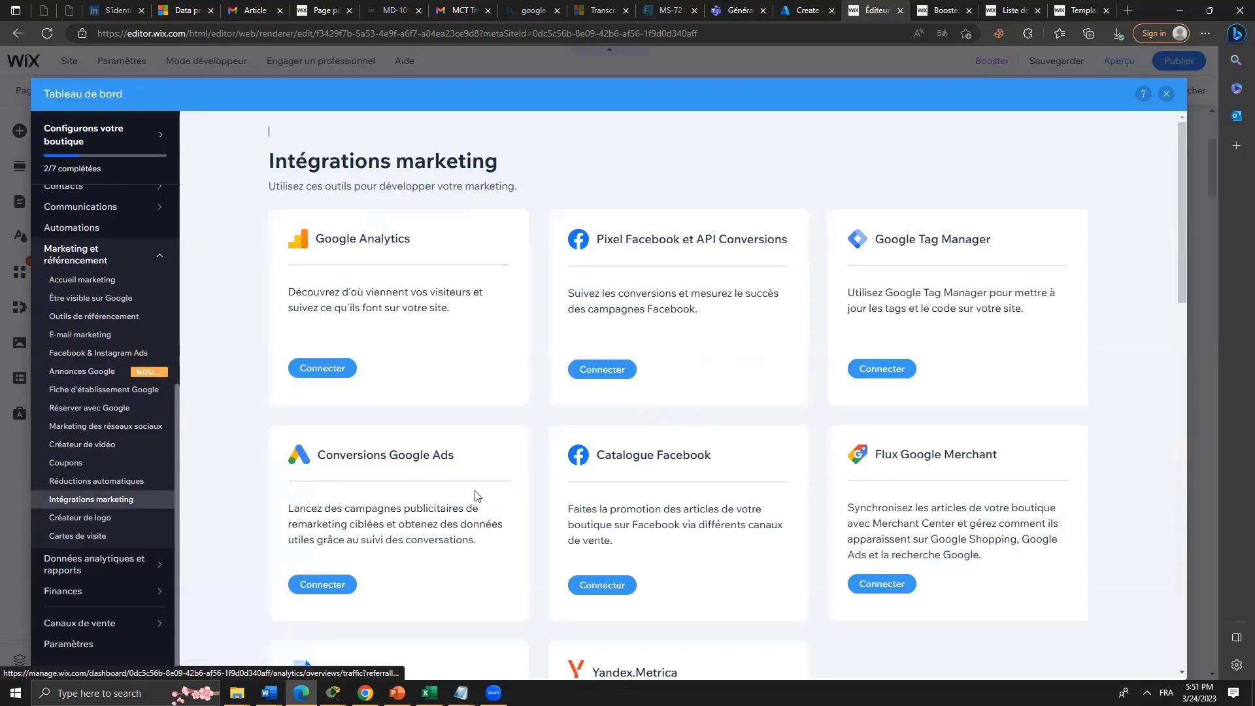
{"action": "scroll", "coordinate": [474, 505], "scroll_direction": "down", "scroll_amount": 9}
{"action": "scroll", "coordinate": [474, 505], "scroll_direction": "down", "scroll_amount": 8}
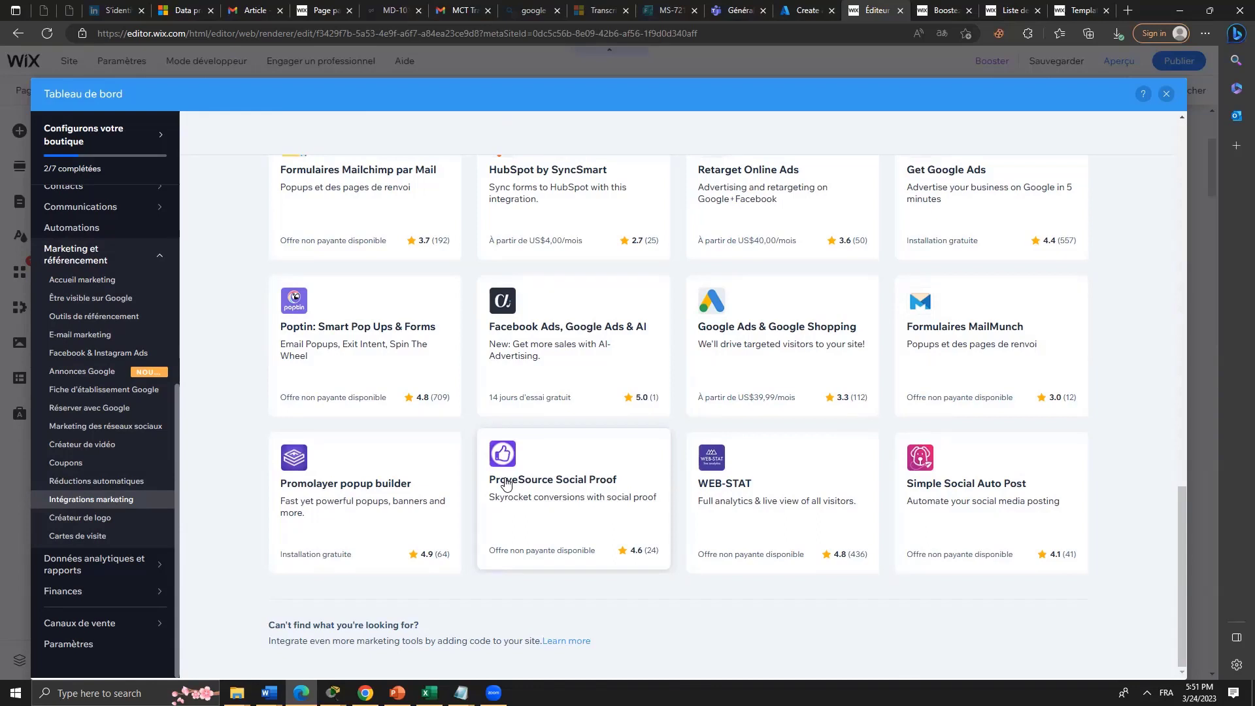
{"action": "mouse_move", "coordinate": [133, 581]}
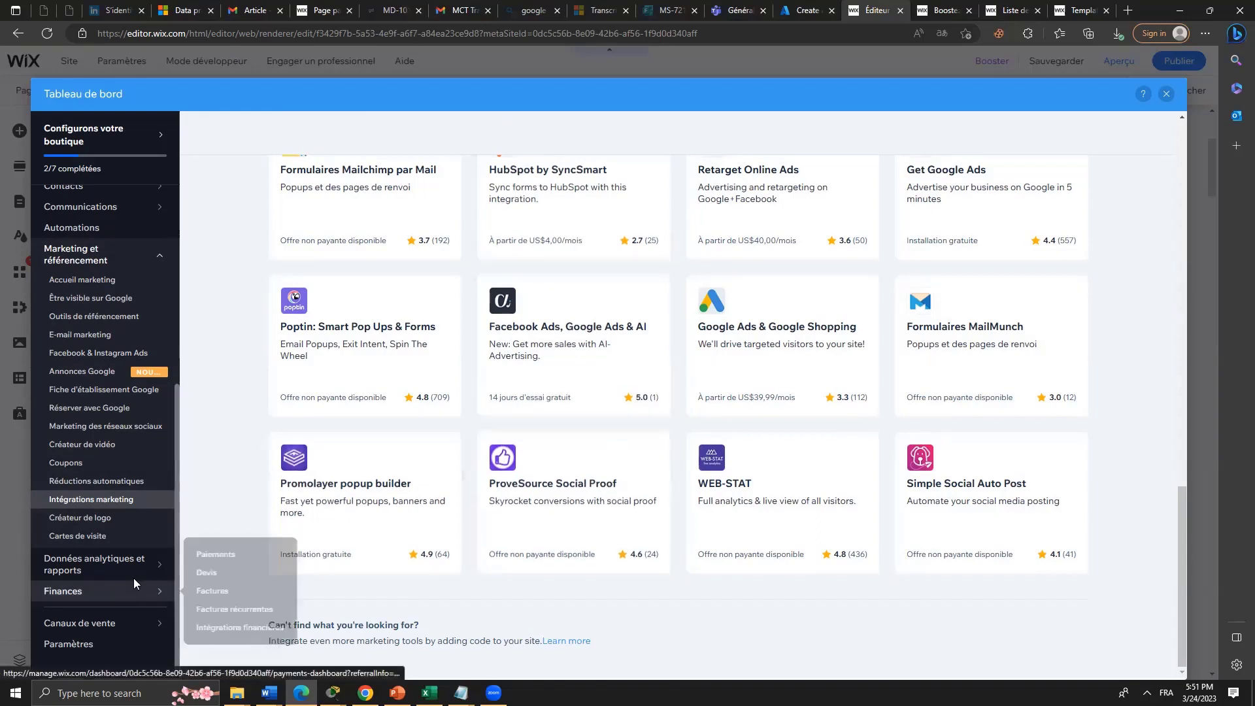
{"action": "scroll", "coordinate": [142, 505], "scroll_direction": "up", "scroll_amount": 5}
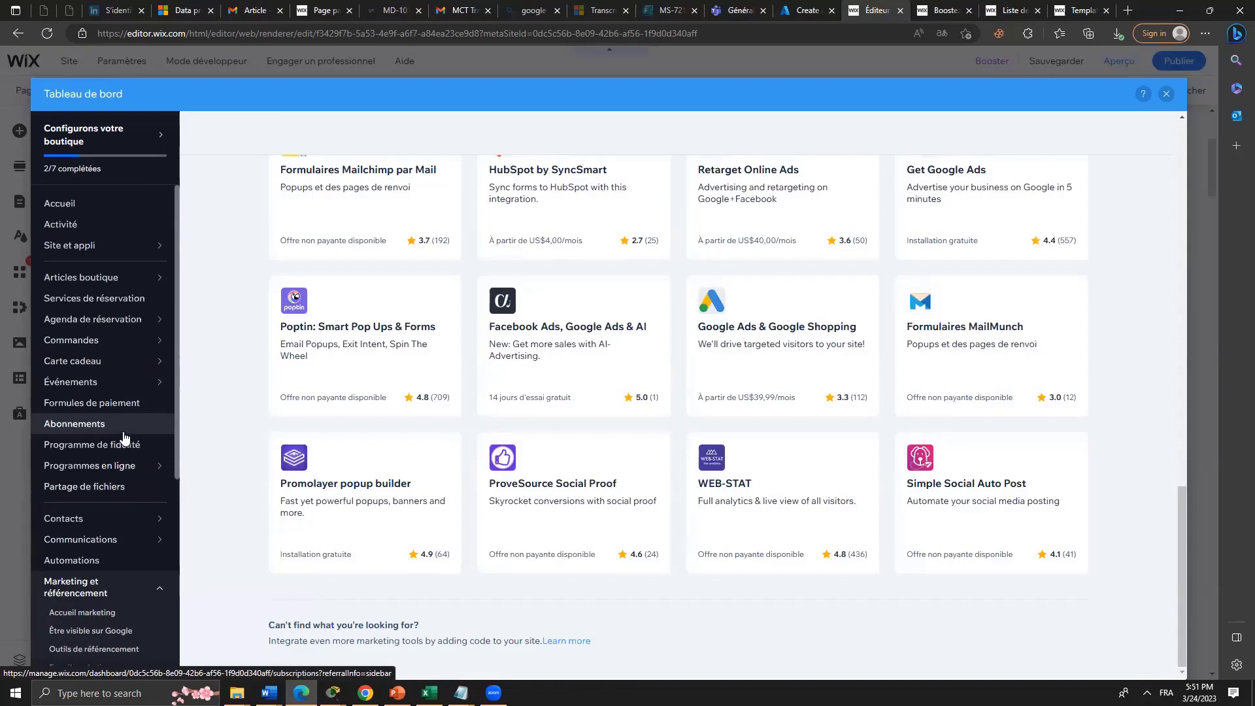
Return to Abonnements and confirm it shows 0 total and 0 active subscriptions.
{"action": "left_click", "coordinate": [124, 436]}
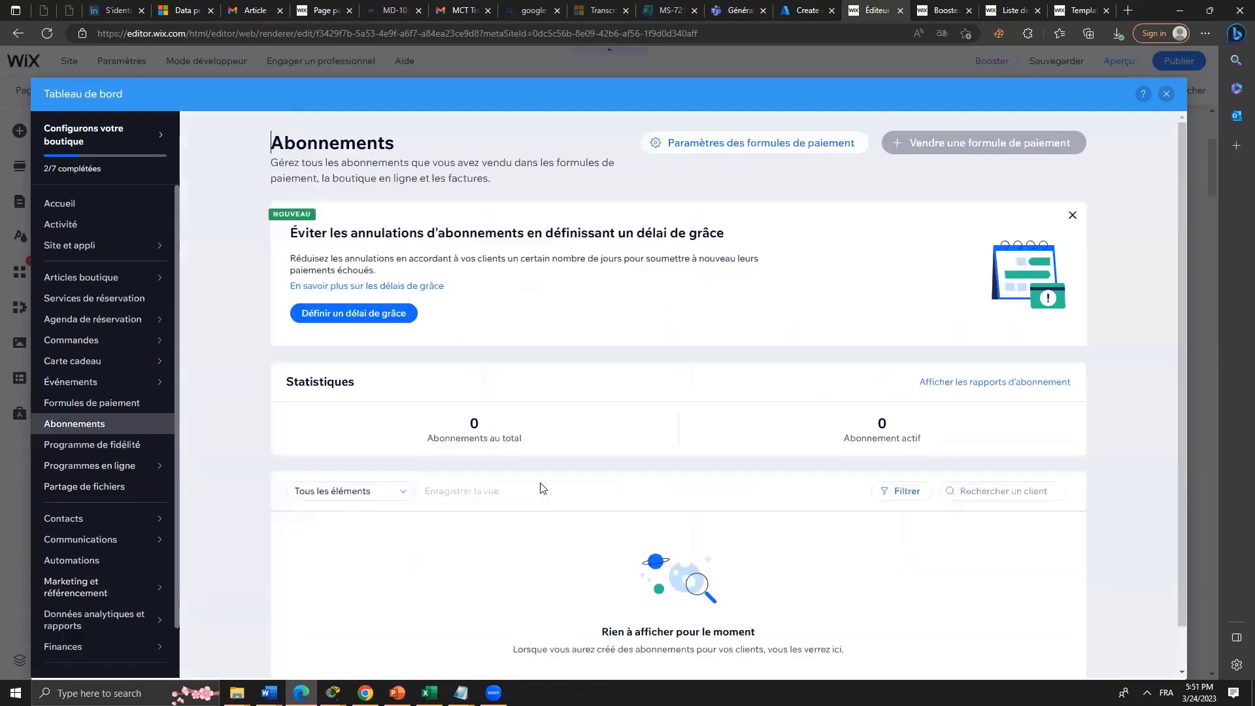
{"action": "scroll", "coordinate": [540, 488], "scroll_direction": "down", "scroll_amount": 1}
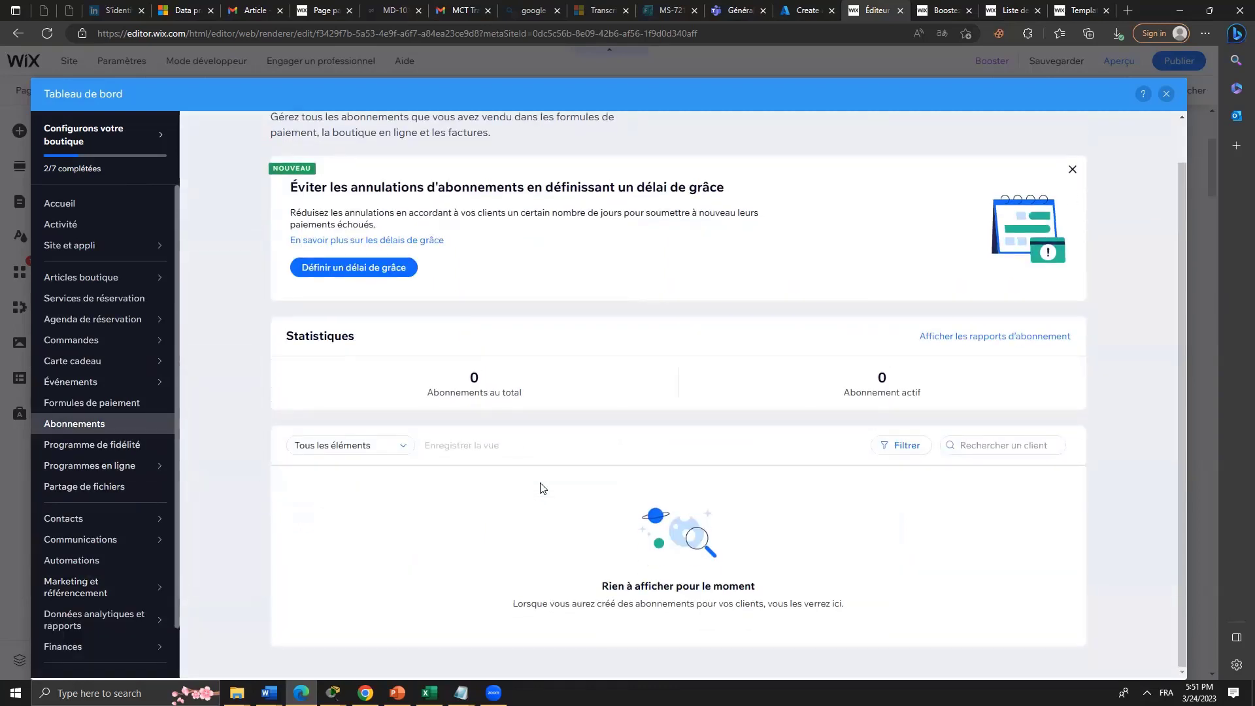
{"action": "scroll", "coordinate": [540, 488], "scroll_direction": "up", "scroll_amount": 1}
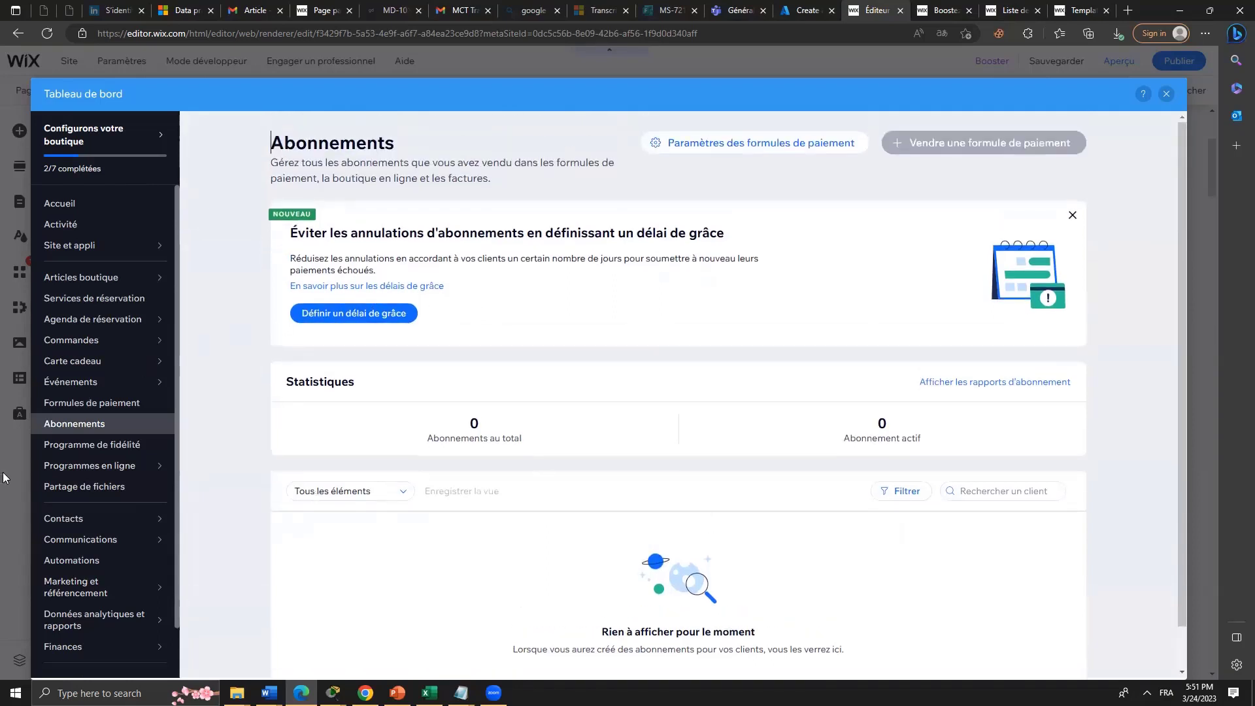
Open the Site internet overview, then use Booster to view the Business premium plans.
{"action": "left_click", "coordinate": [113, 254]}
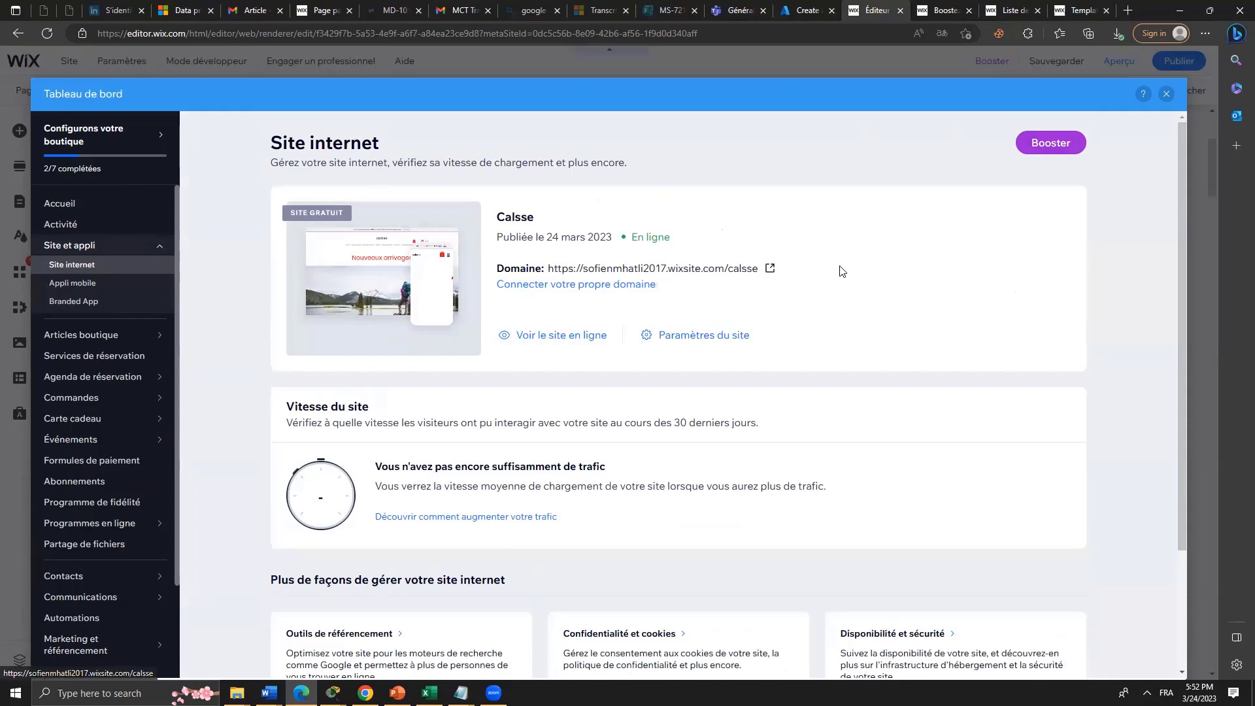
{"action": "left_click", "coordinate": [1047, 145]}
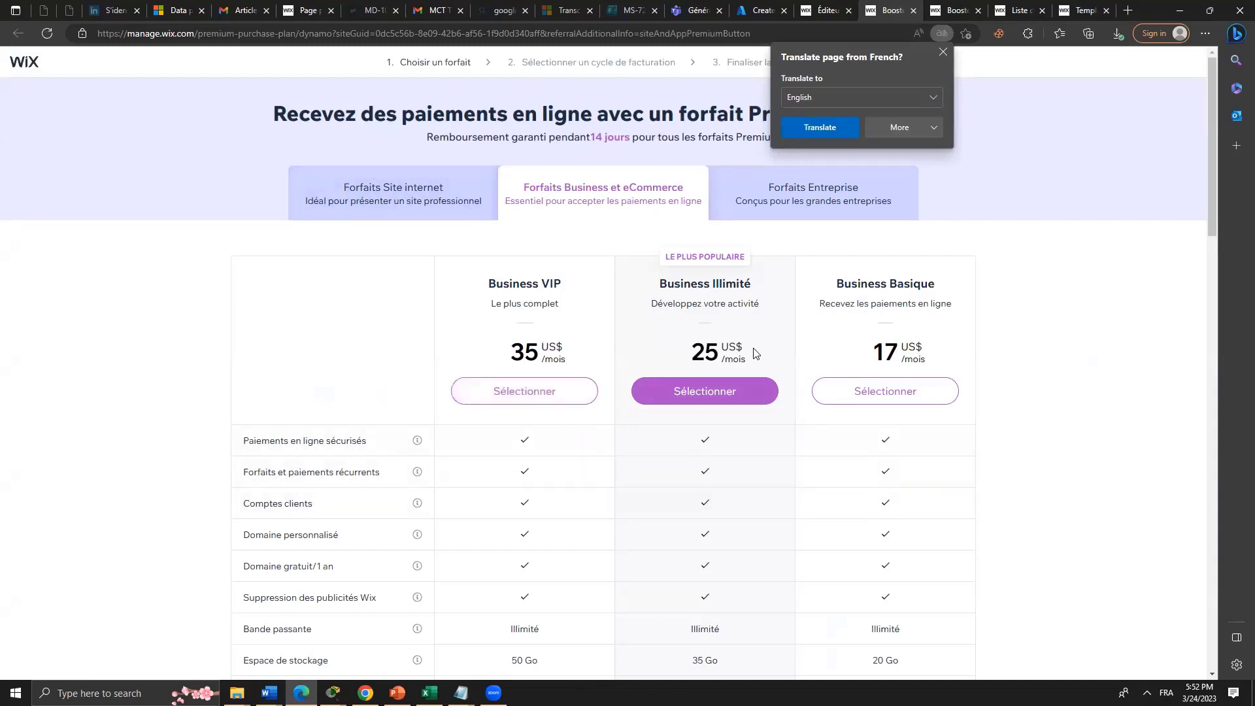
Scroll up and down the Business plans comparison table to get oriented.
{"action": "scroll", "coordinate": [920, 485], "scroll_direction": "down", "scroll_amount": 20}
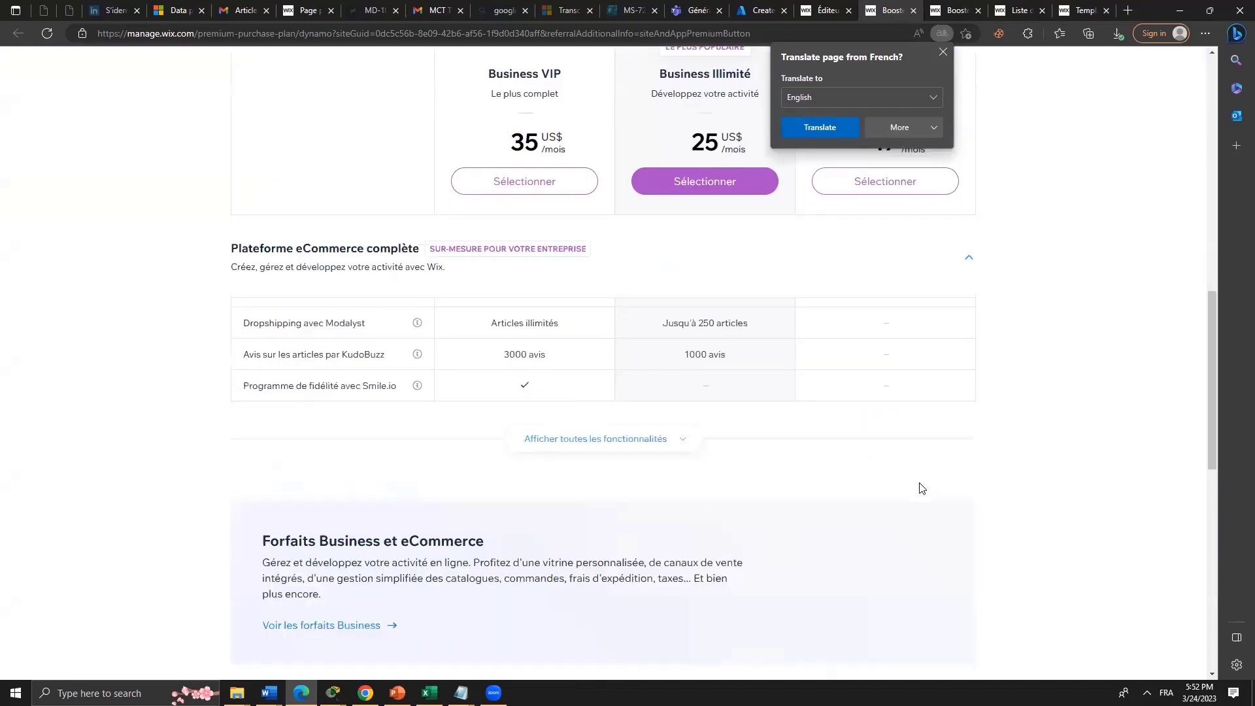
{"action": "scroll", "coordinate": [920, 488], "scroll_direction": "up", "scroll_amount": 15}
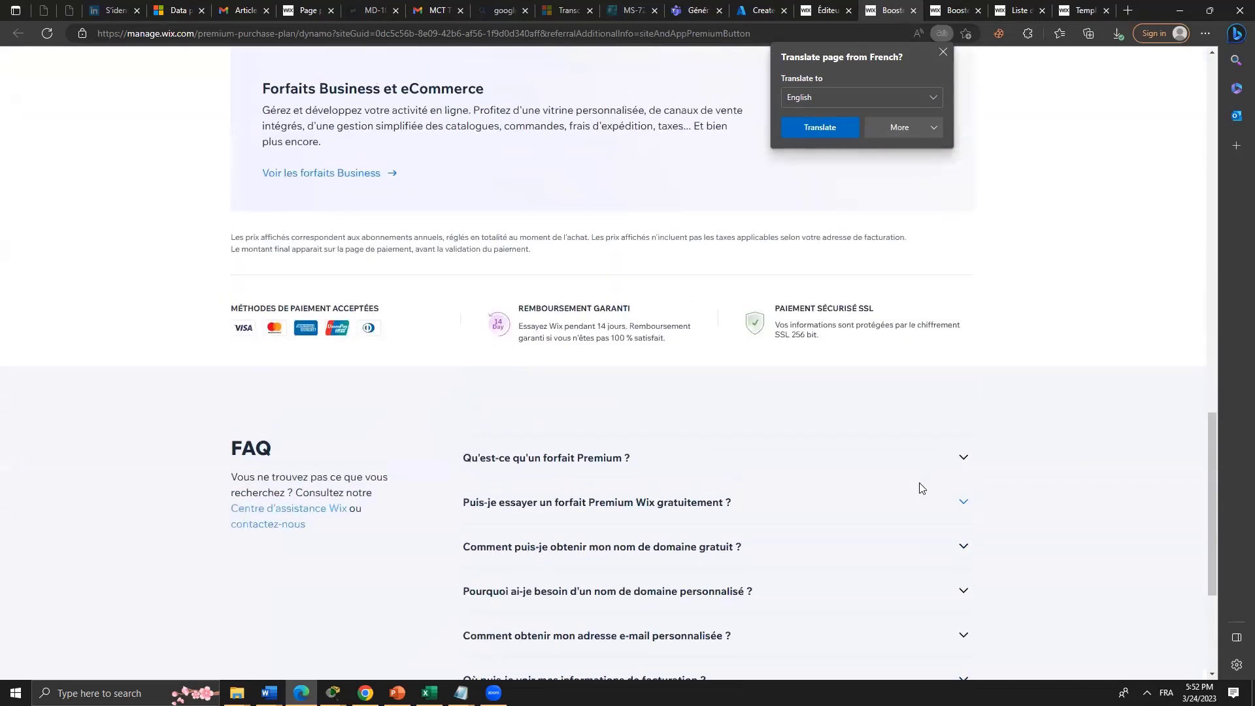
{"action": "scroll", "coordinate": [920, 488], "scroll_direction": "up", "scroll_amount": 3}
{"action": "scroll", "coordinate": [919, 488], "scroll_direction": "down", "scroll_amount": 7}
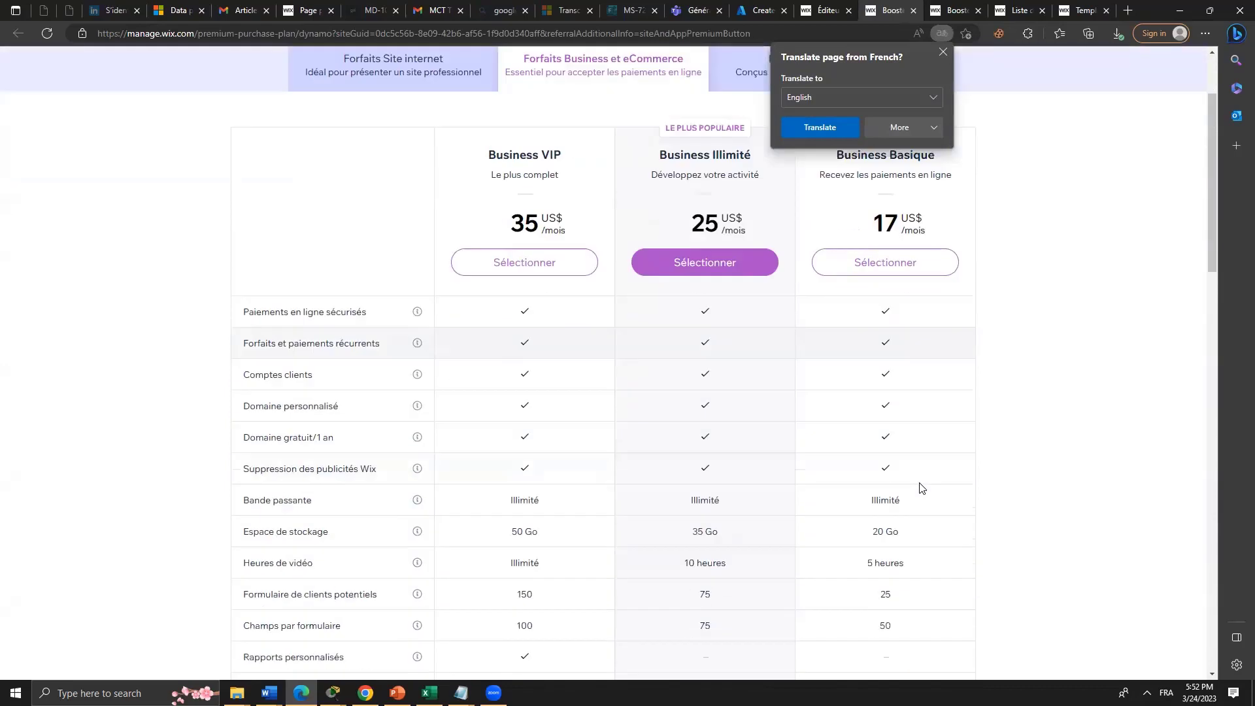
{"action": "scroll", "coordinate": [514, 450], "scroll_direction": "up", "scroll_amount": 4}
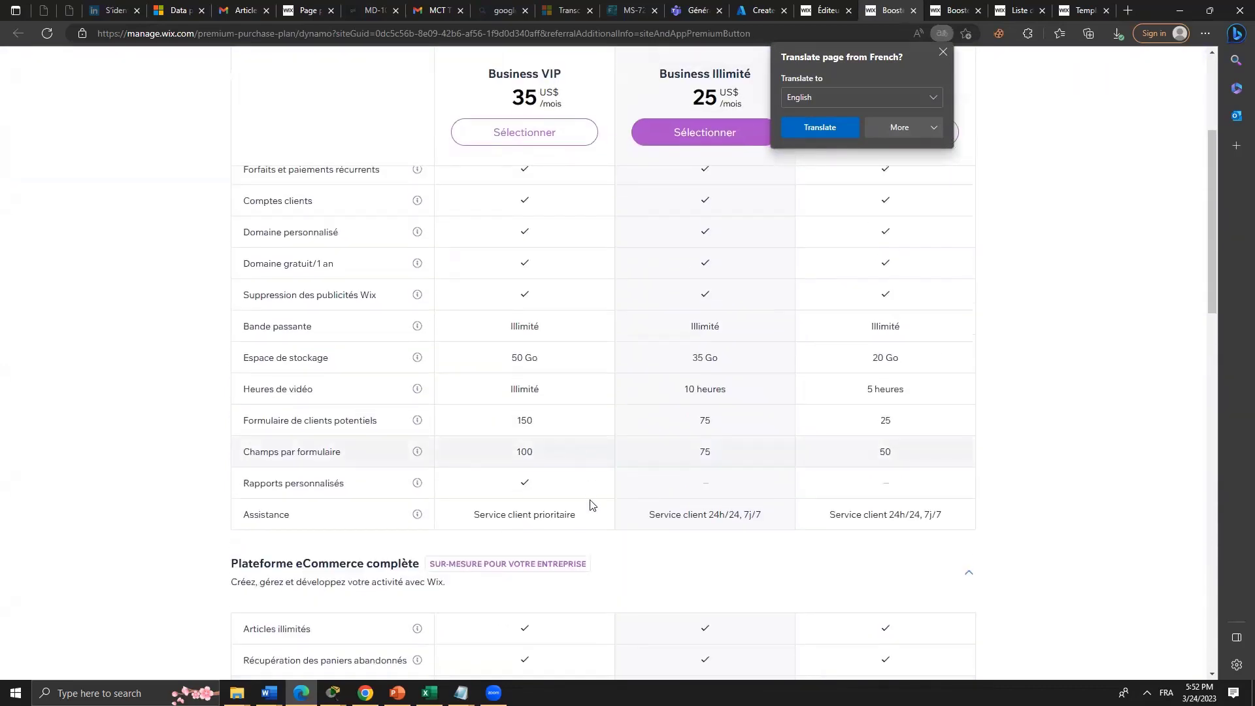
{"action": "scroll", "coordinate": [553, 508], "scroll_direction": "up", "scroll_amount": 5}
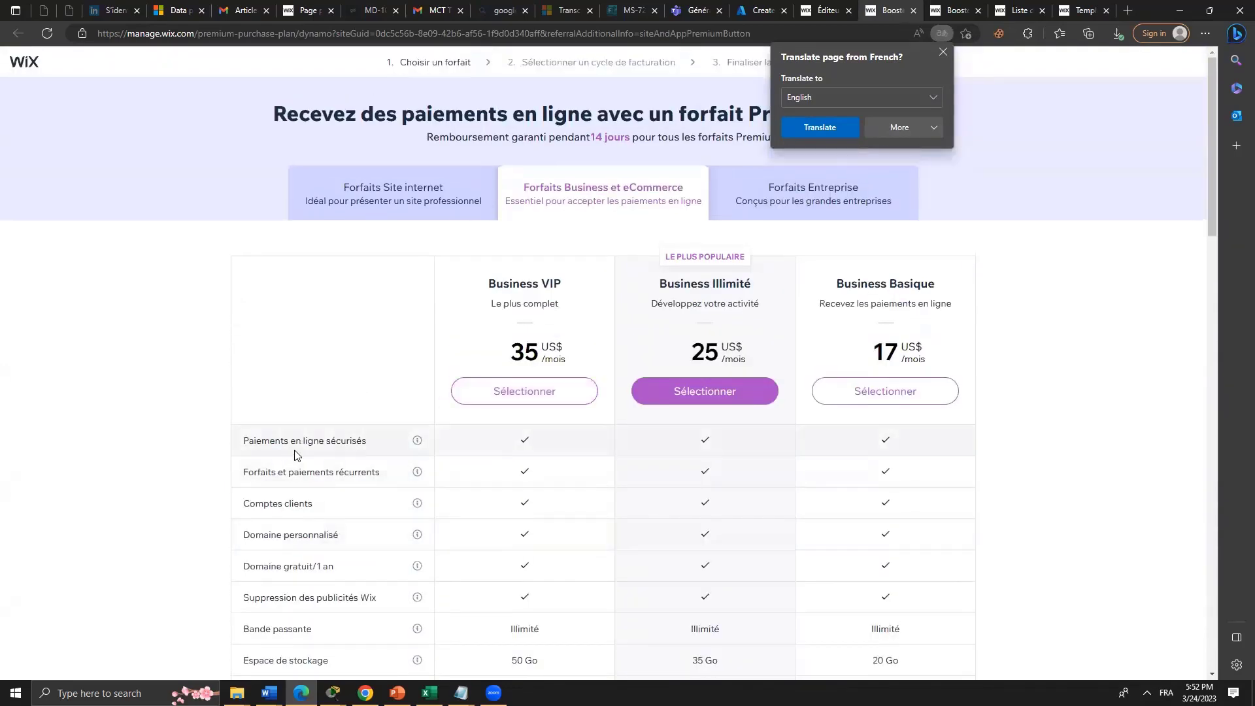
{"action": "scroll", "coordinate": [347, 440], "scroll_direction": "down", "scroll_amount": 5}
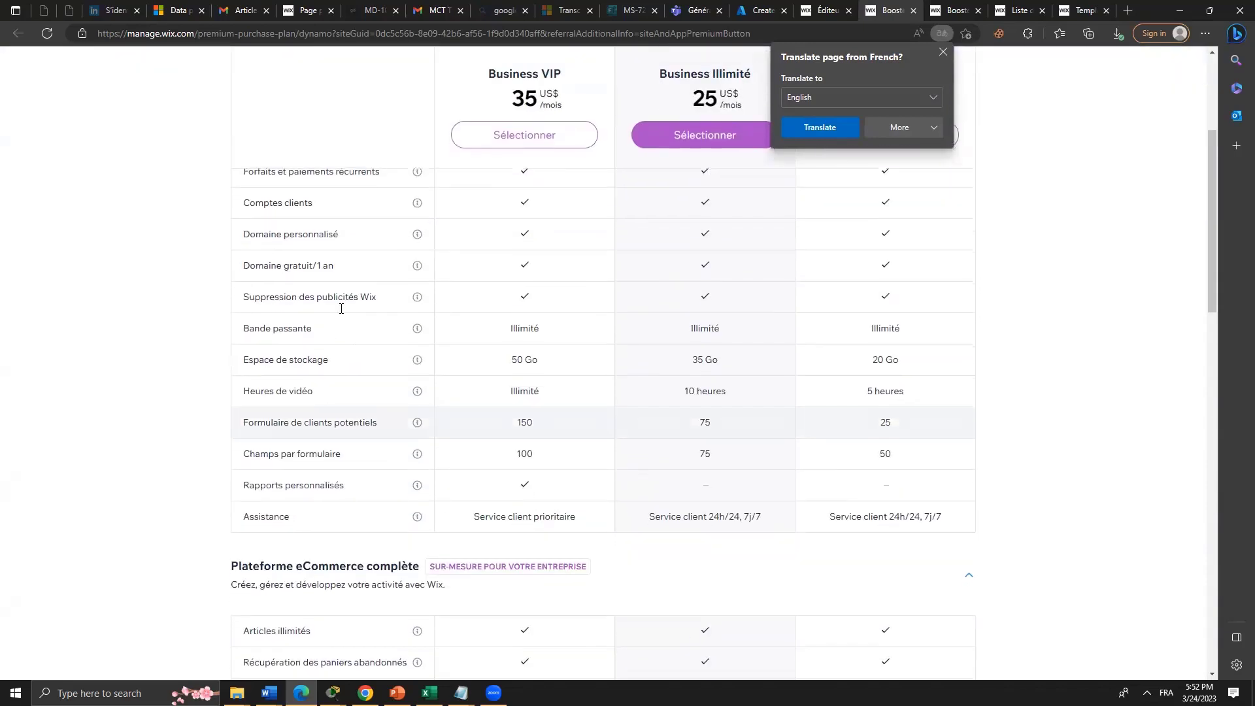
{"action": "left_click_drag", "start_coordinate": [1209, 306], "coordinate": [1209, 245]}
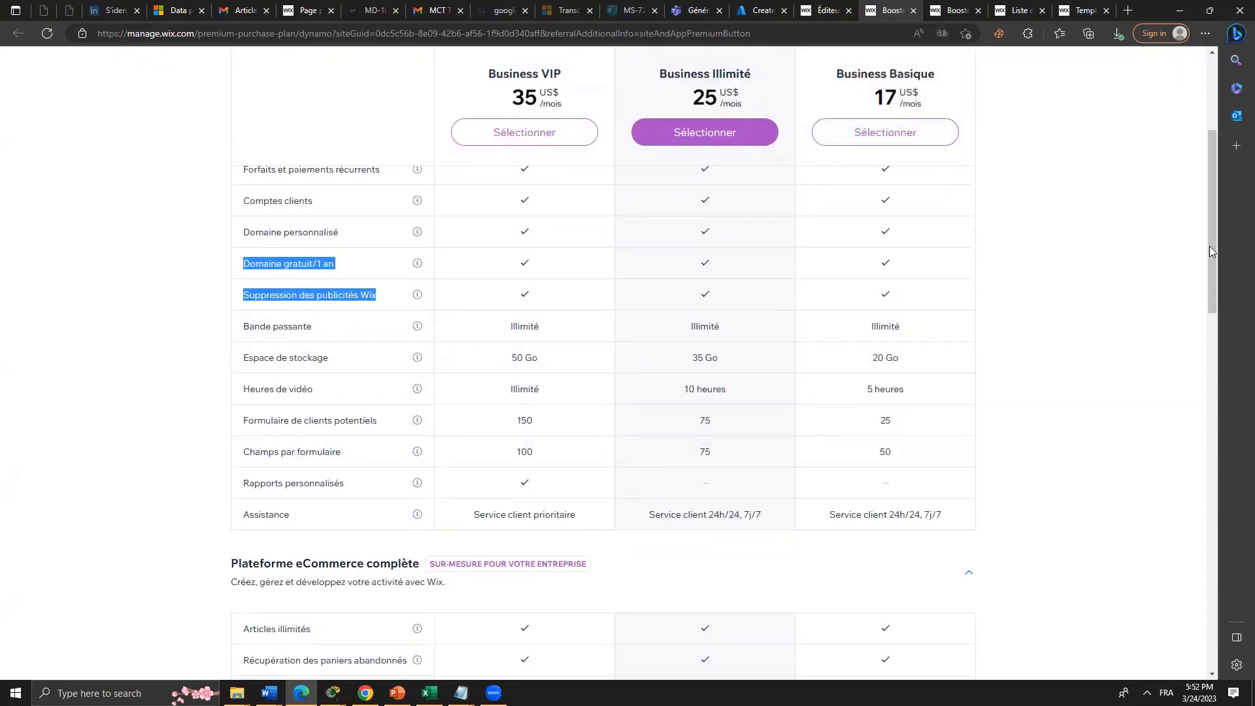
{"action": "scroll", "coordinate": [1207, 205], "scroll_direction": "up", "scroll_amount": 1}
{"action": "scroll", "coordinate": [1207, 205], "scroll_direction": "up", "scroll_amount": 3}
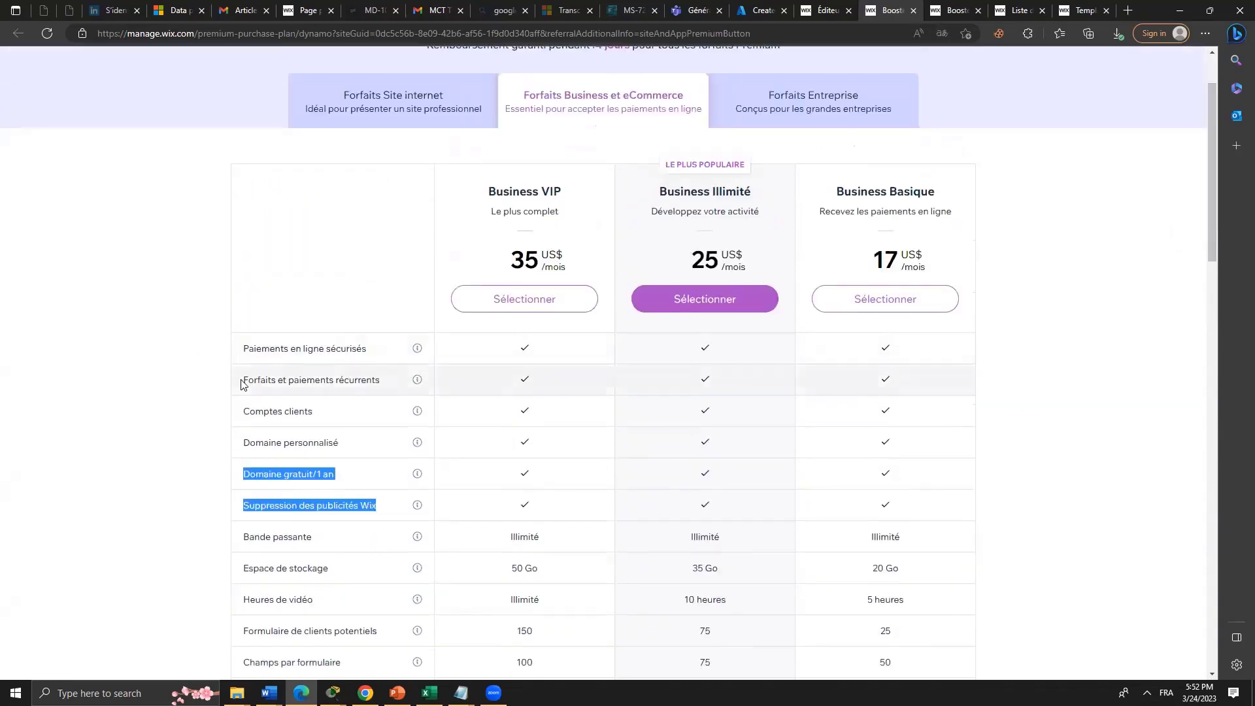
Highlight recurring payments, client accounts, custom domain, free domain, storage and video hours features.
{"action": "left_click_drag", "start_coordinate": [241, 384], "coordinate": [345, 382]}
{"action": "left_click_drag", "start_coordinate": [244, 410], "coordinate": [312, 412]}
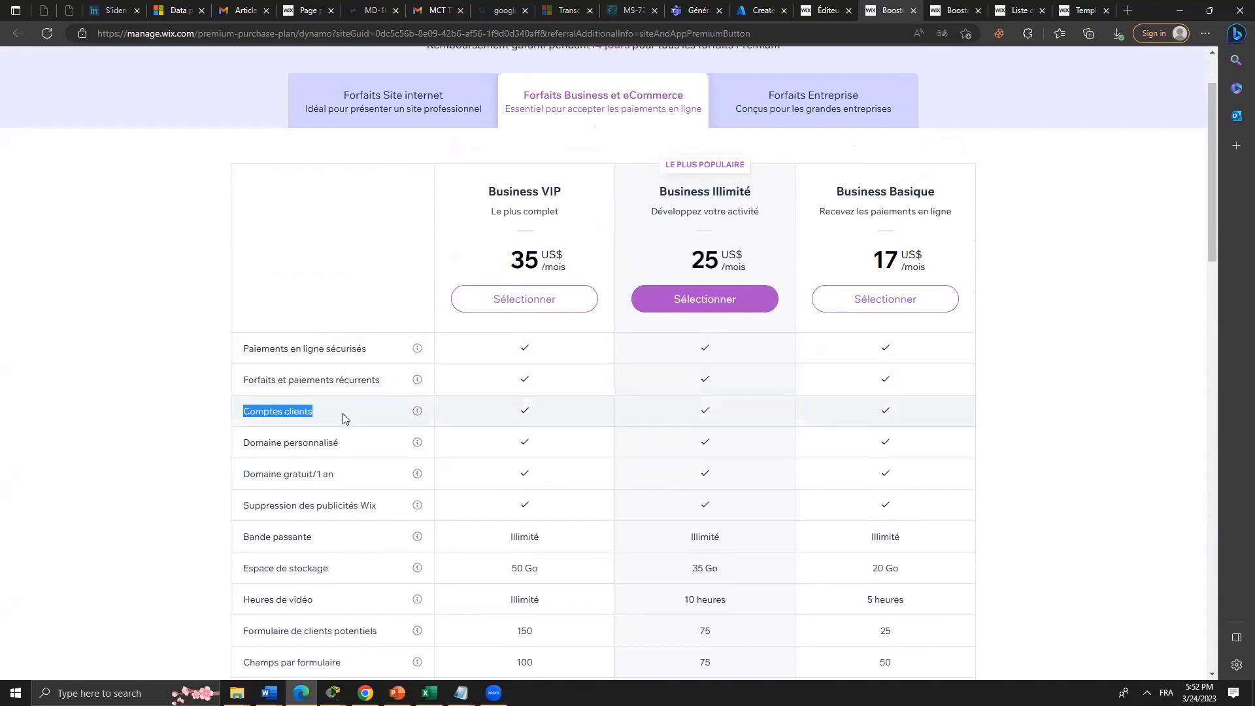
{"action": "left_click_drag", "start_coordinate": [240, 444], "coordinate": [340, 444]}
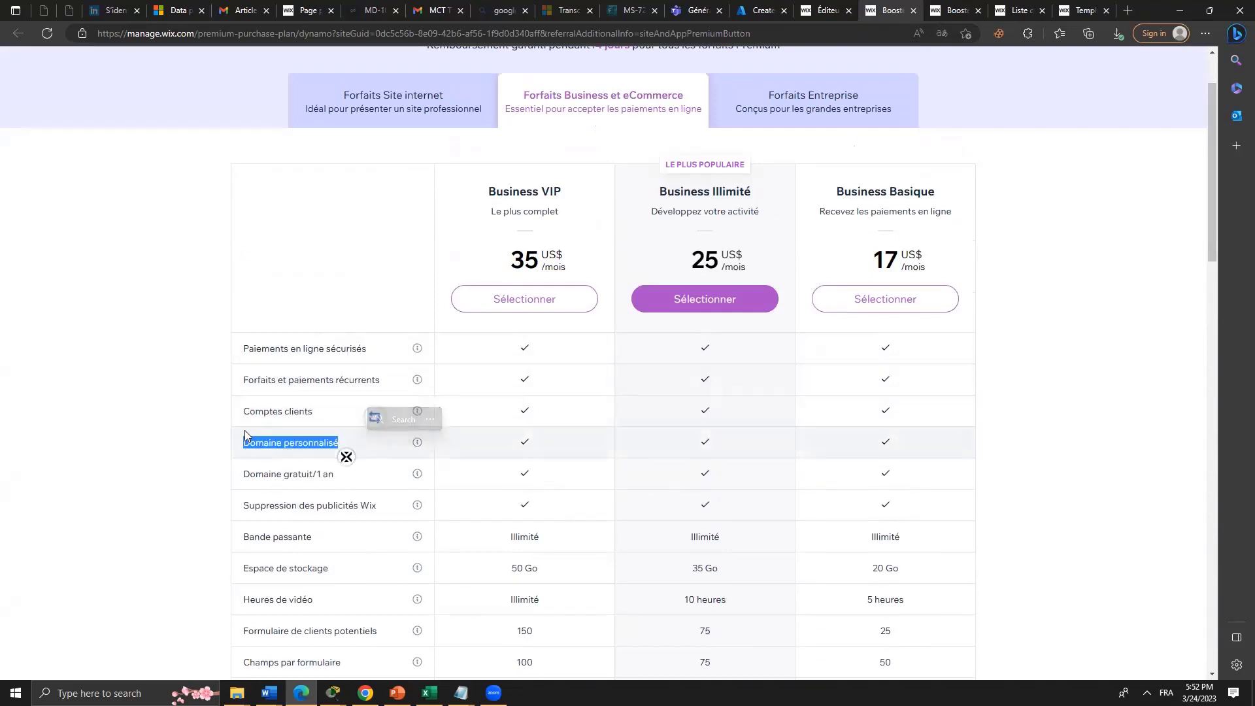
{"action": "left_click_drag", "start_coordinate": [249, 474], "coordinate": [335, 475]}
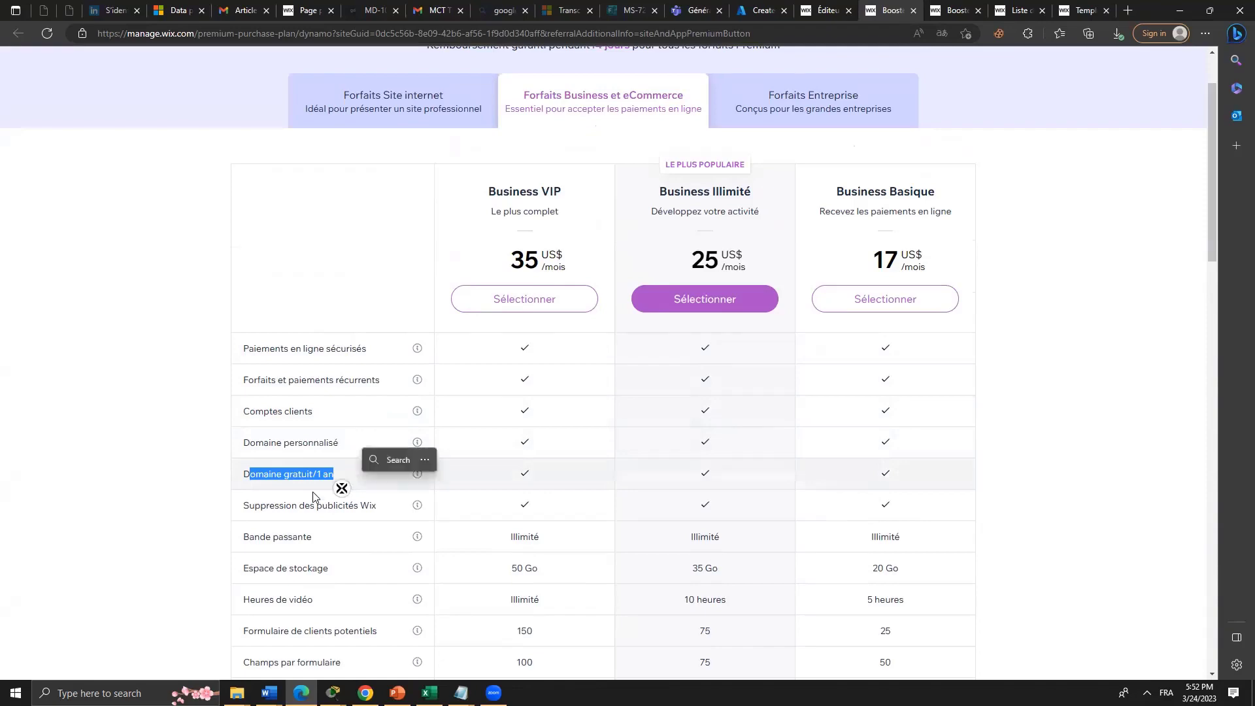
{"action": "scroll", "coordinate": [291, 523], "scroll_direction": "down", "scroll_amount": 5}
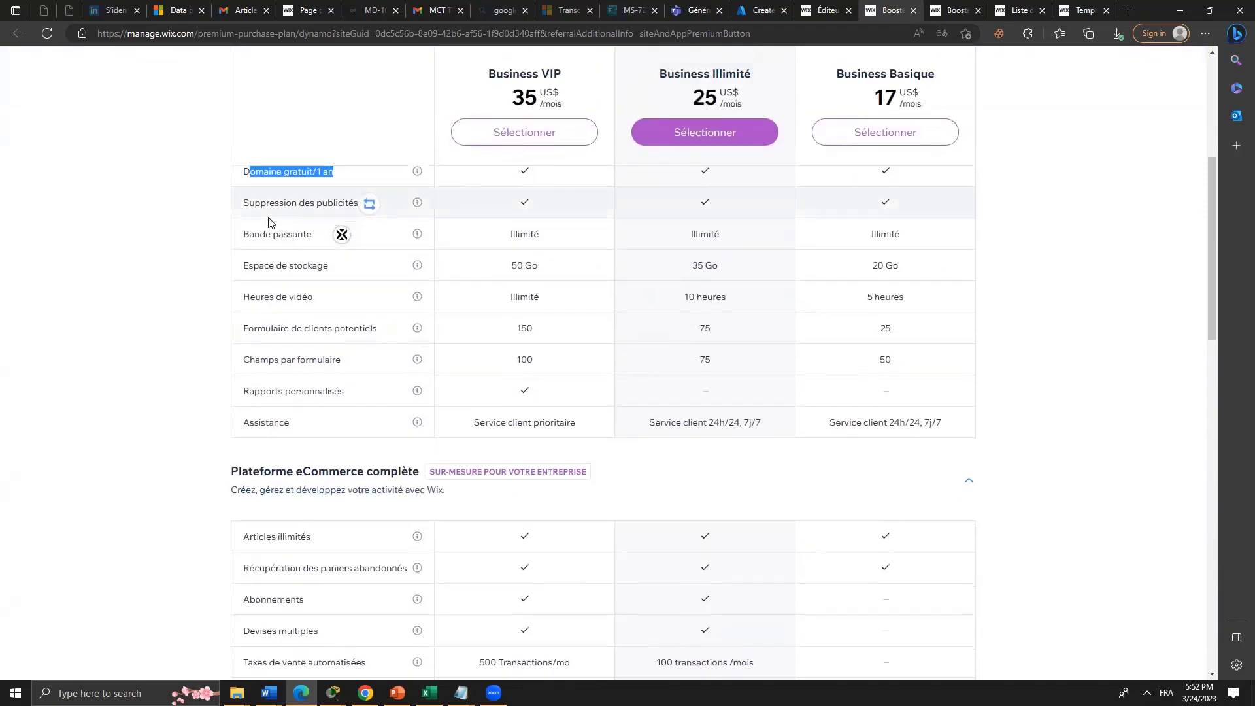
{"action": "left_click_drag", "start_coordinate": [269, 203], "coordinate": [377, 216]}
{"action": "left_click_drag", "start_coordinate": [220, 259], "coordinate": [335, 278]}
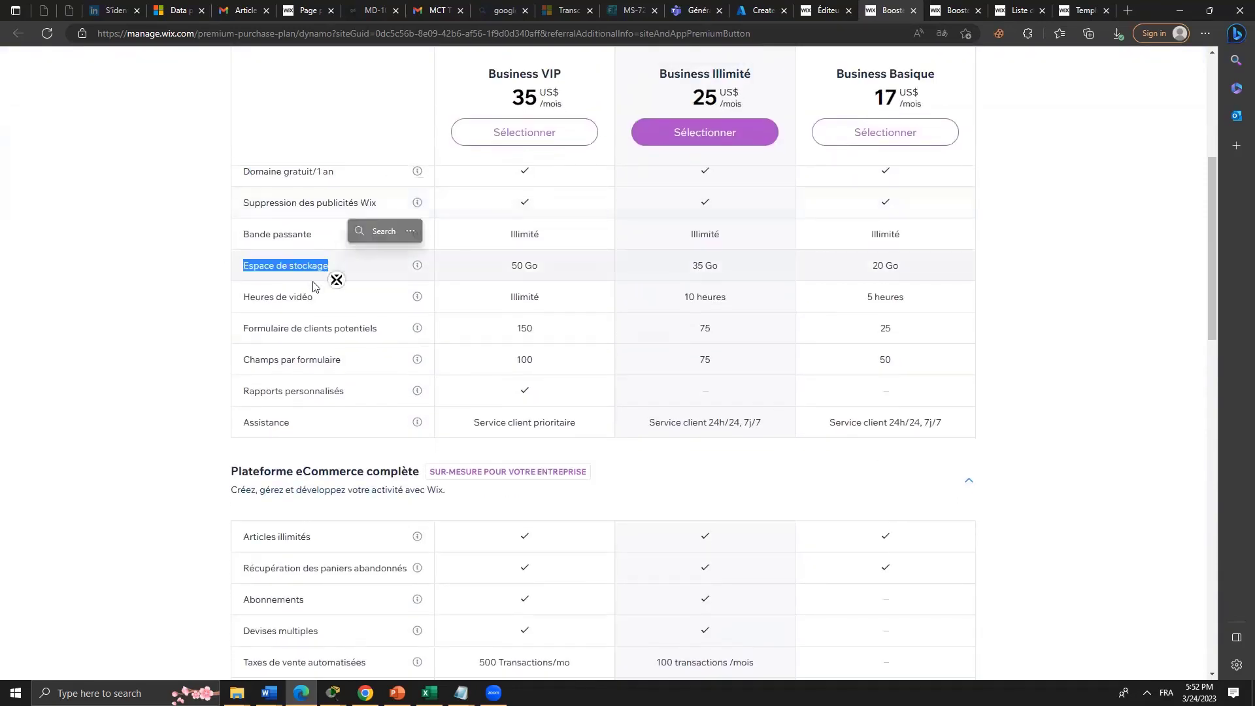
{"action": "left_click_drag", "start_coordinate": [250, 300], "coordinate": [335, 325]}
Highlight Articles illimités, Abonnements, marketplace sales and Dropshipping avec Modalyst in the eCommerce list.
{"action": "scroll", "coordinate": [300, 380], "scroll_direction": "down", "scroll_amount": 4}
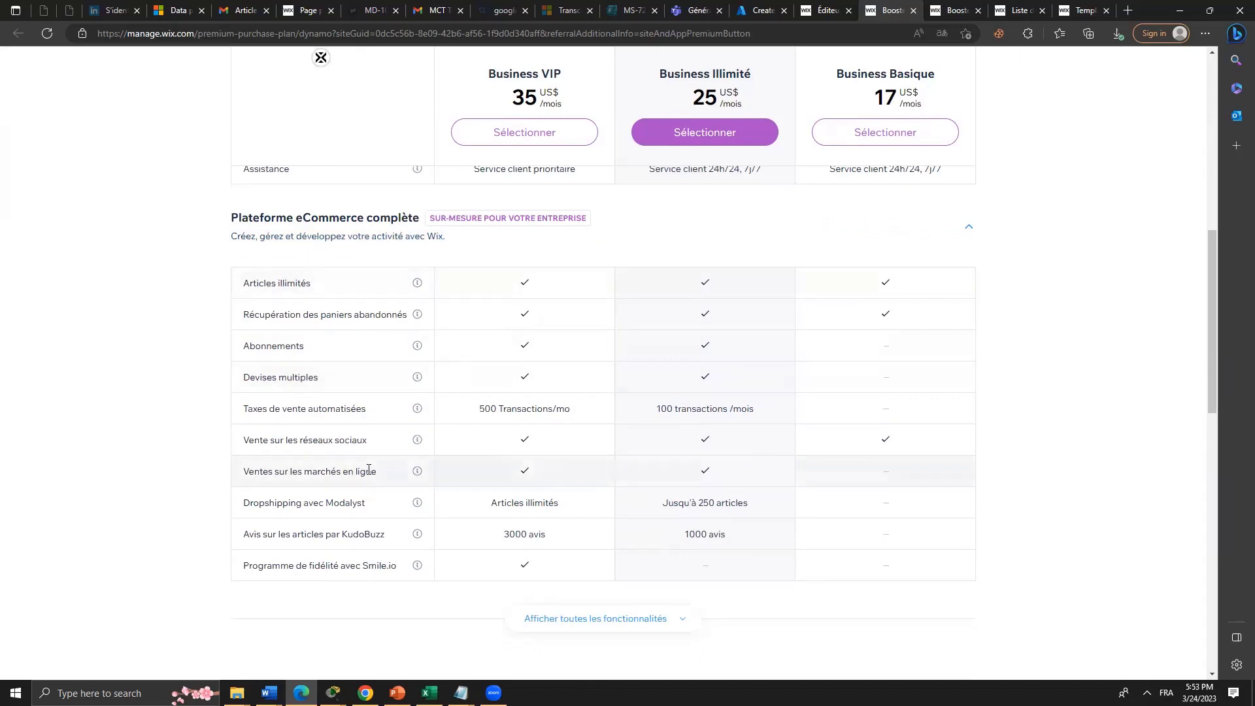
{"action": "left_click_drag", "start_coordinate": [241, 283], "coordinate": [317, 294]}
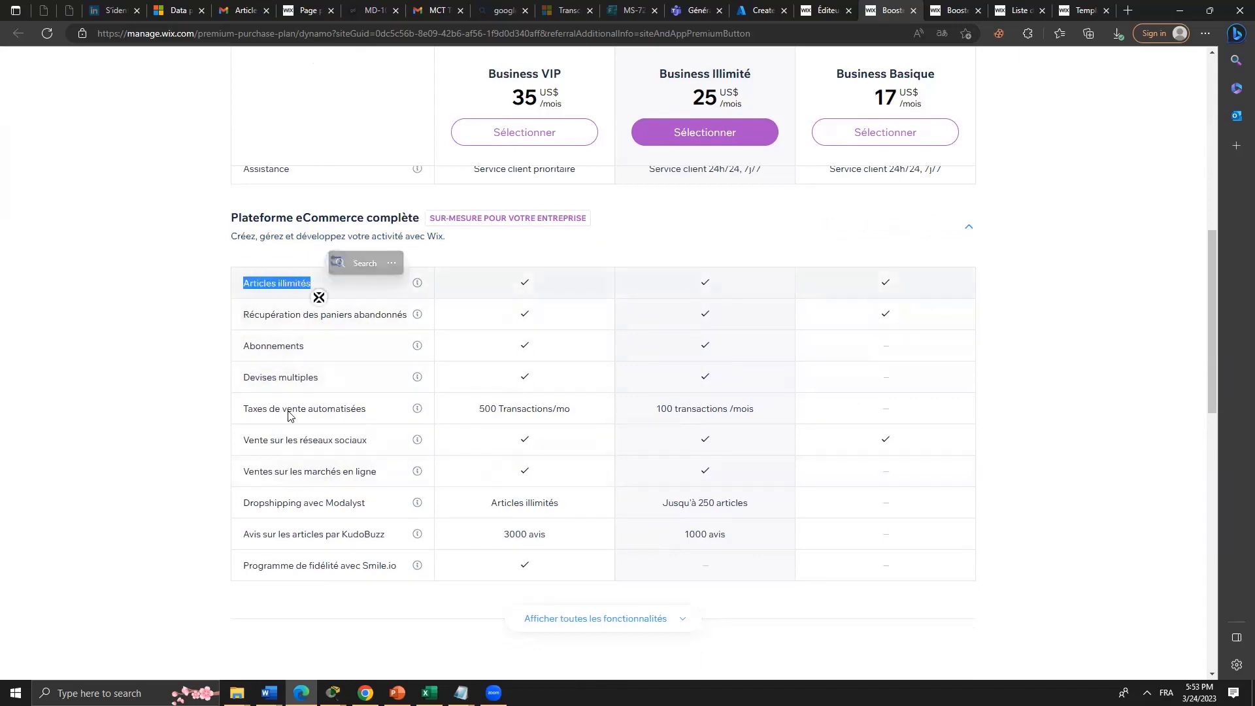
{"action": "left_click_drag", "start_coordinate": [244, 346], "coordinate": [305, 347]}
{"action": "left_click_drag", "start_coordinate": [260, 471], "coordinate": [365, 469]}
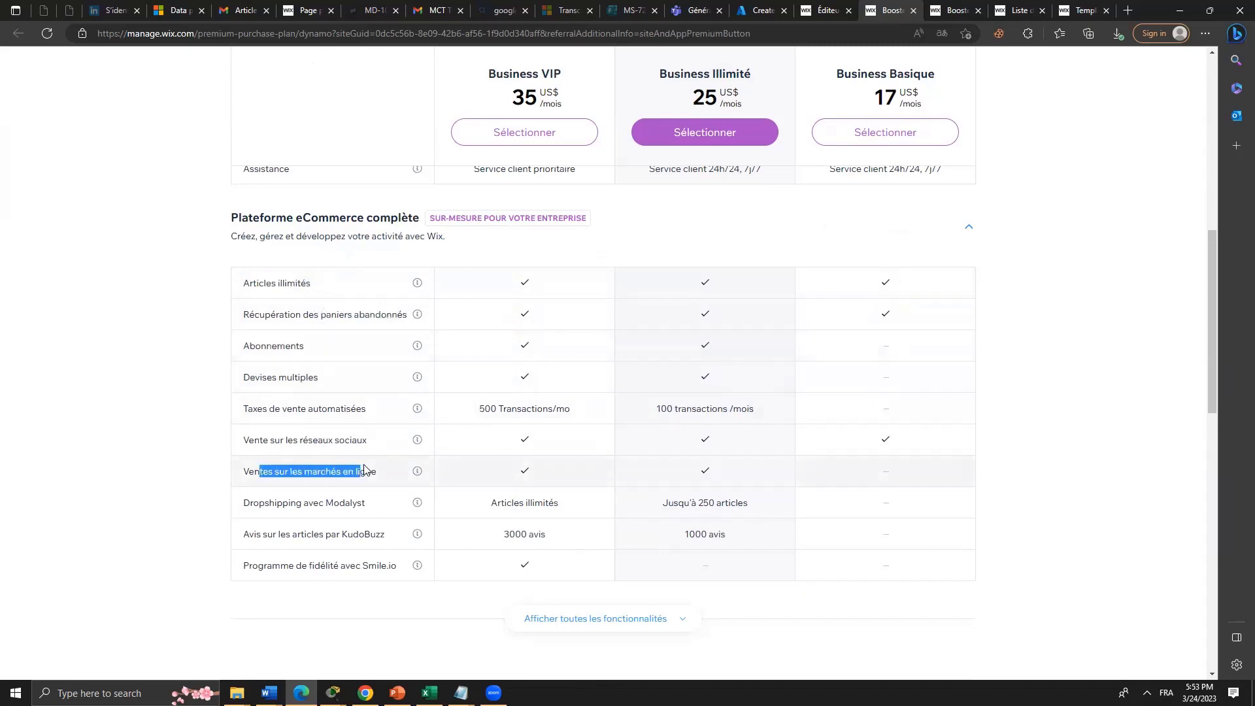
{"action": "left_click_drag", "start_coordinate": [288, 503], "coordinate": [339, 503]}
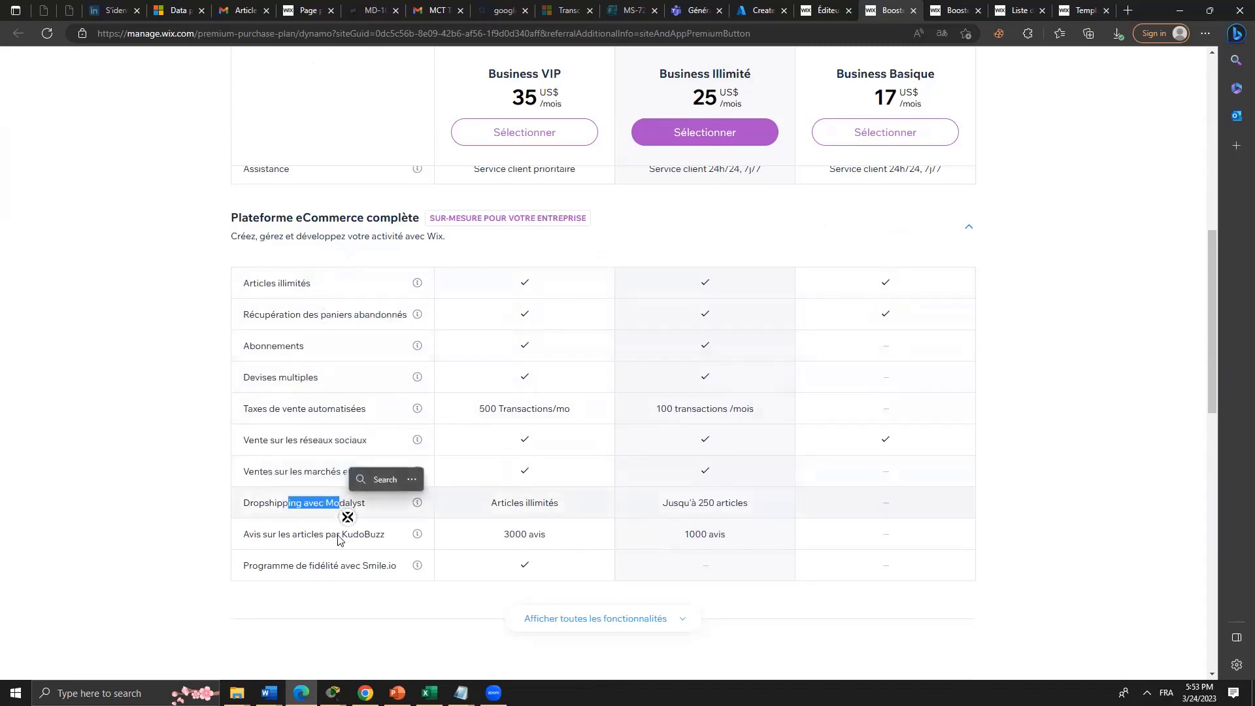
{"action": "scroll", "coordinate": [342, 539], "scroll_direction": "down", "scroll_amount": 4}
{"action": "scroll", "coordinate": [344, 539], "scroll_direction": "up", "scroll_amount": 8}
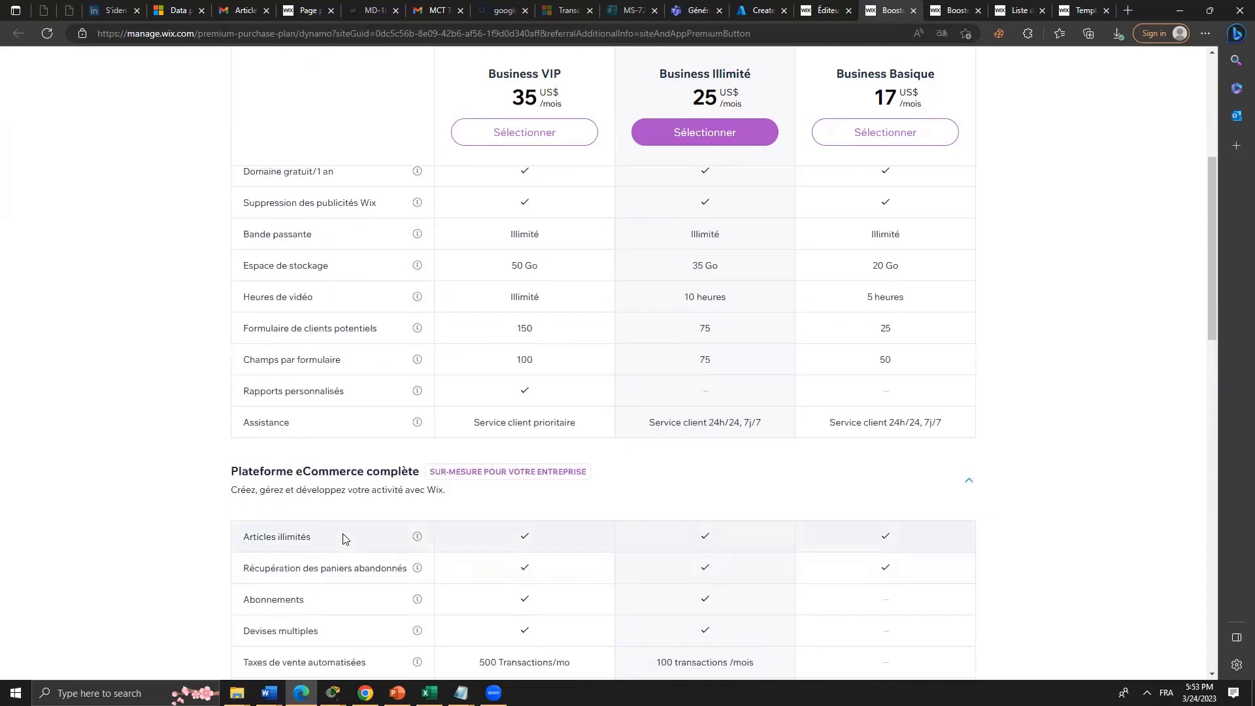
Collapse and re-expand the eCommerce platform feature list, leaving it expanded.
{"action": "left_click", "coordinate": [536, 476]}
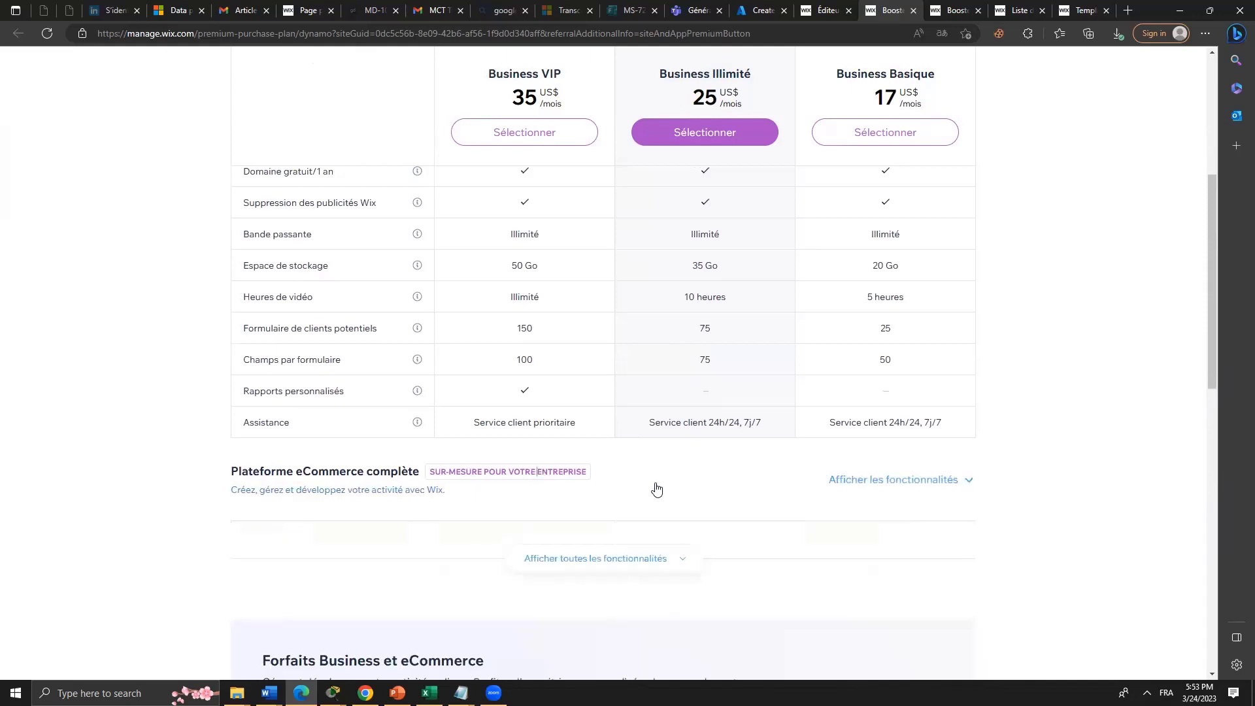
{"action": "left_click", "coordinate": [555, 478]}
{"action": "left_click", "coordinate": [552, 472]}
{"action": "left_click", "coordinate": [529, 473]}
{"action": "scroll", "coordinate": [676, 503], "scroll_direction": "down", "scroll_amount": 5}
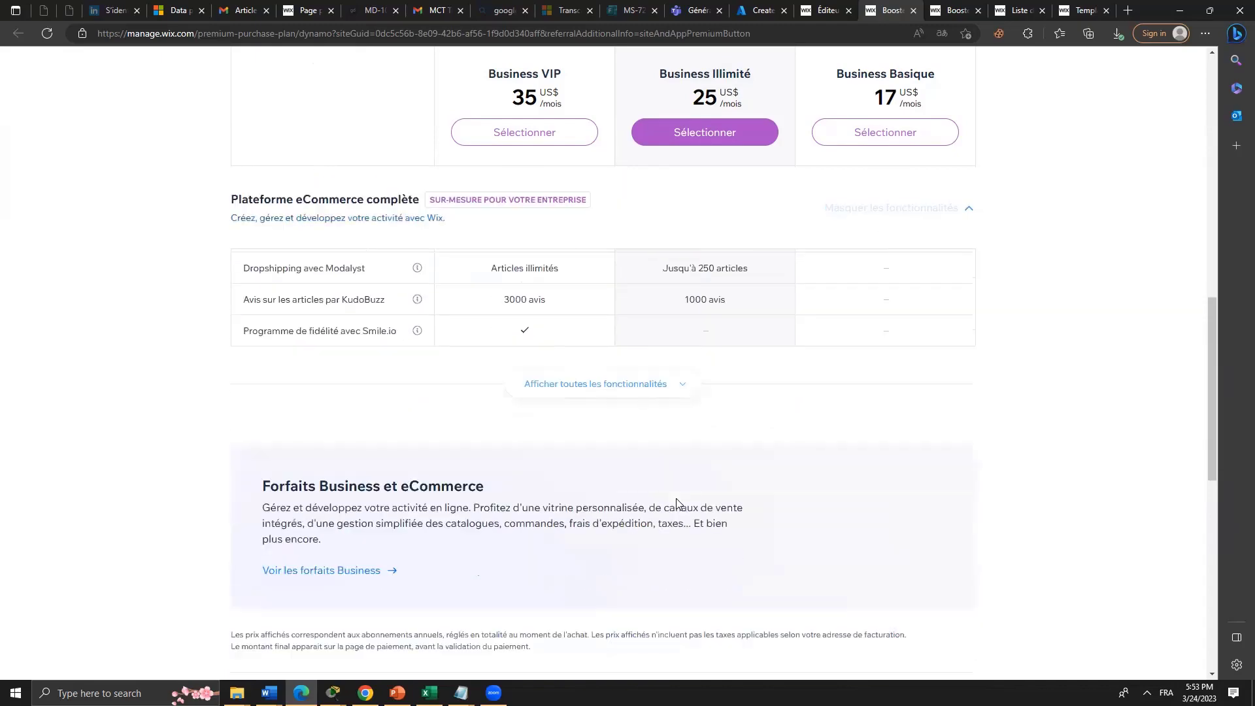
Show all feature sections and scroll through tickets, ordering, hotel, fitness and monetisation categories.
{"action": "left_click", "coordinate": [606, 370]}
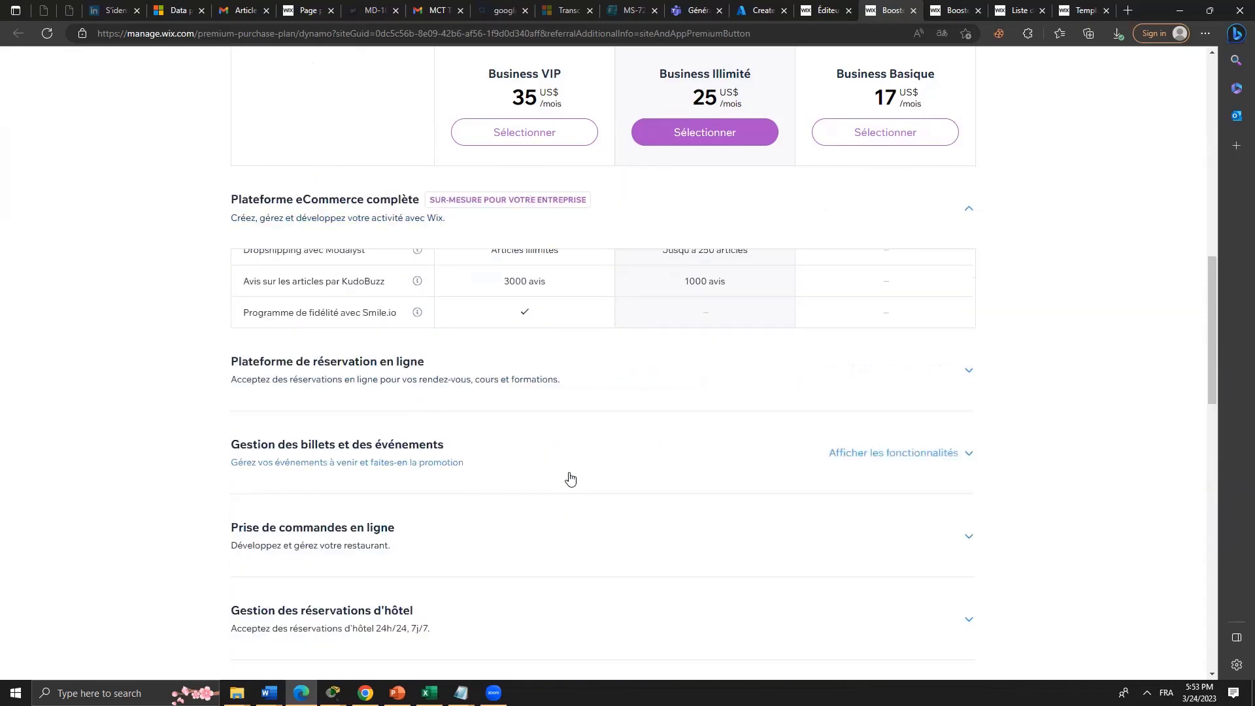
{"action": "scroll", "coordinate": [569, 466], "scroll_direction": "down", "scroll_amount": 4}
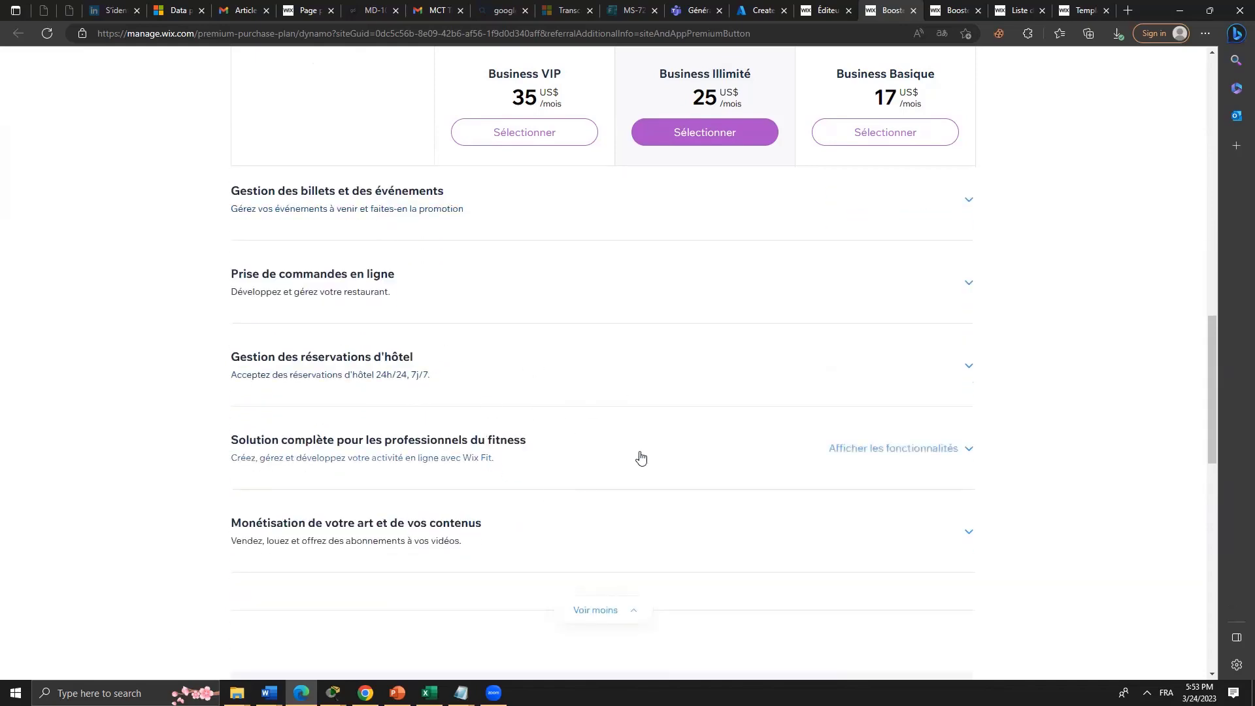
{"action": "scroll", "coordinate": [641, 457], "scroll_direction": "down", "scroll_amount": 8}
{"action": "scroll", "coordinate": [653, 455], "scroll_direction": "up", "scroll_amount": 7}
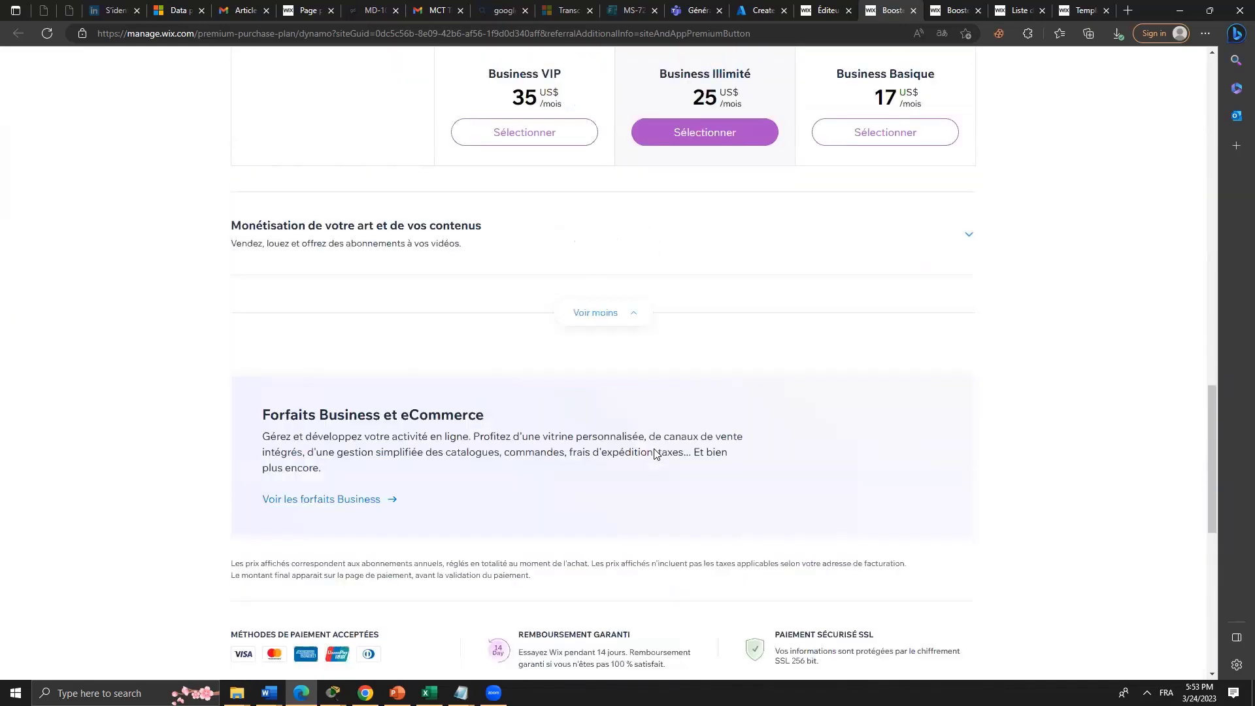
{"action": "scroll", "coordinate": [519, 438], "scroll_direction": "up", "scroll_amount": 4}
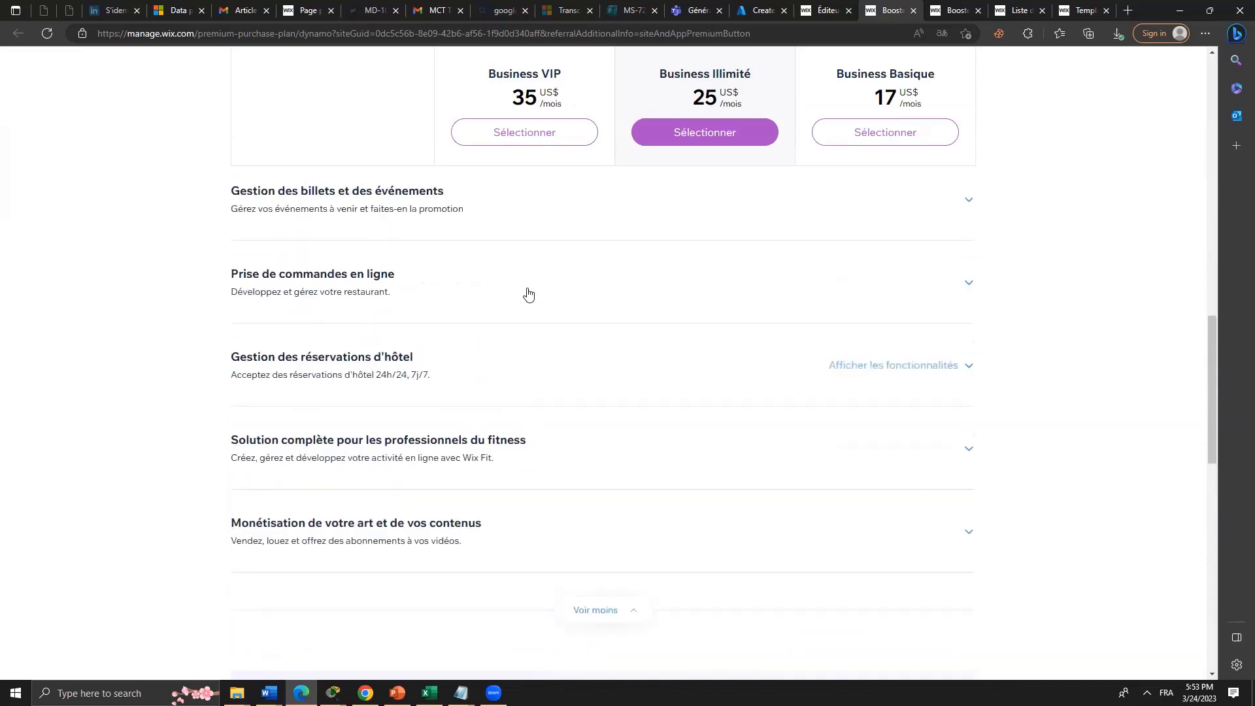